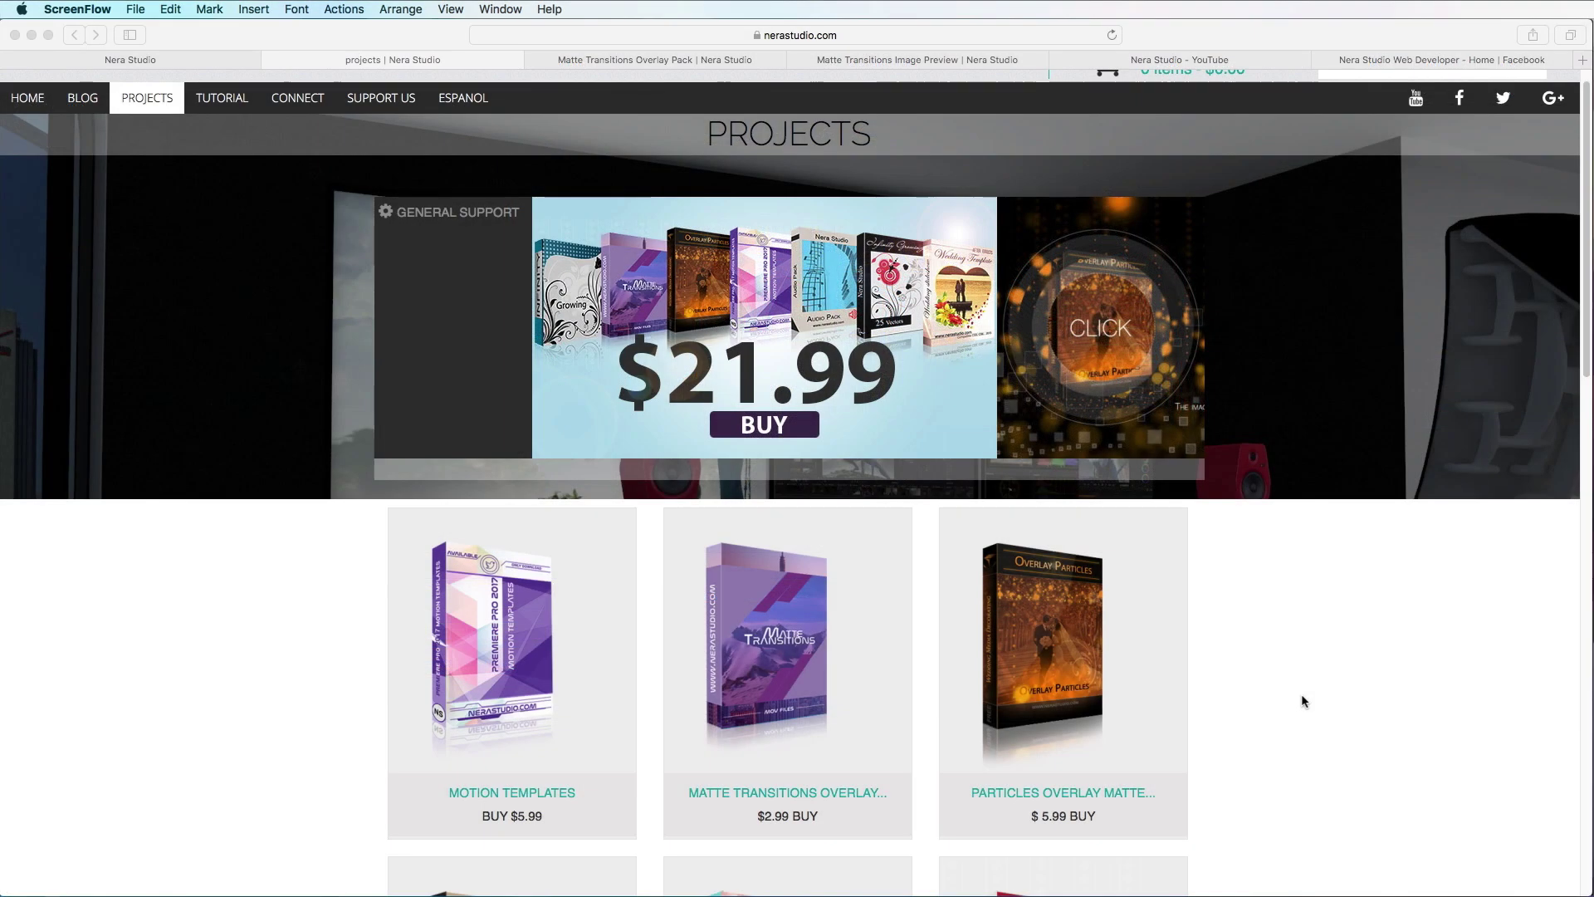
# - Browse Nera Studio's projects page, the Matte Transitions Overlay Pack product page and its image preview gallery
pyautogui.scroll(-5, 921, 694)
pyautogui.scroll(5, 918, 703)
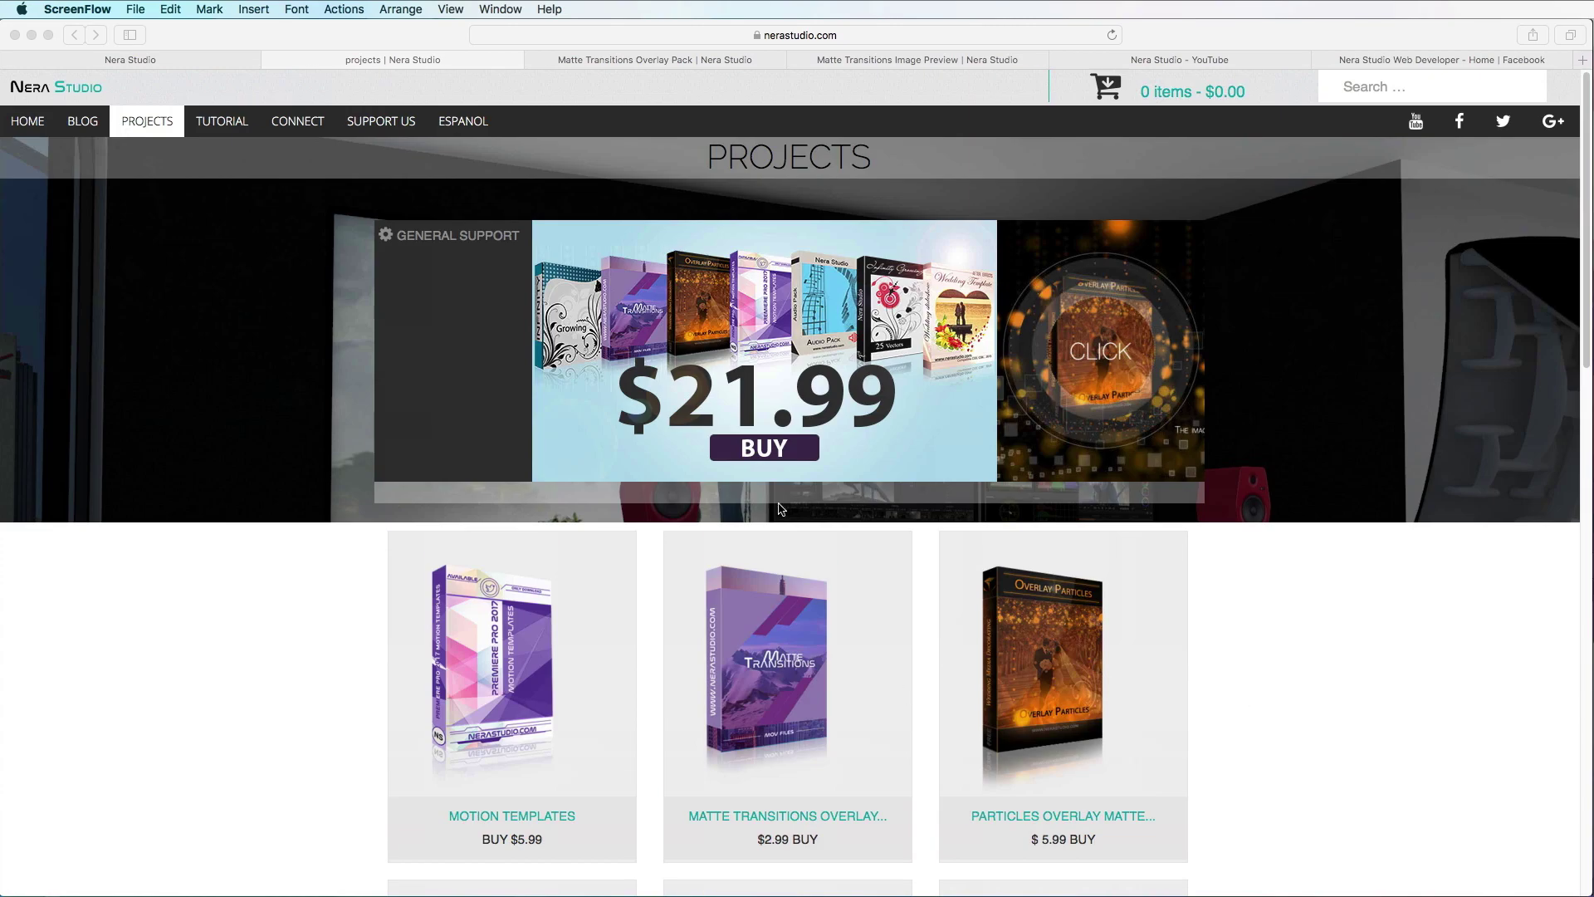
pyautogui.click(650, 62)
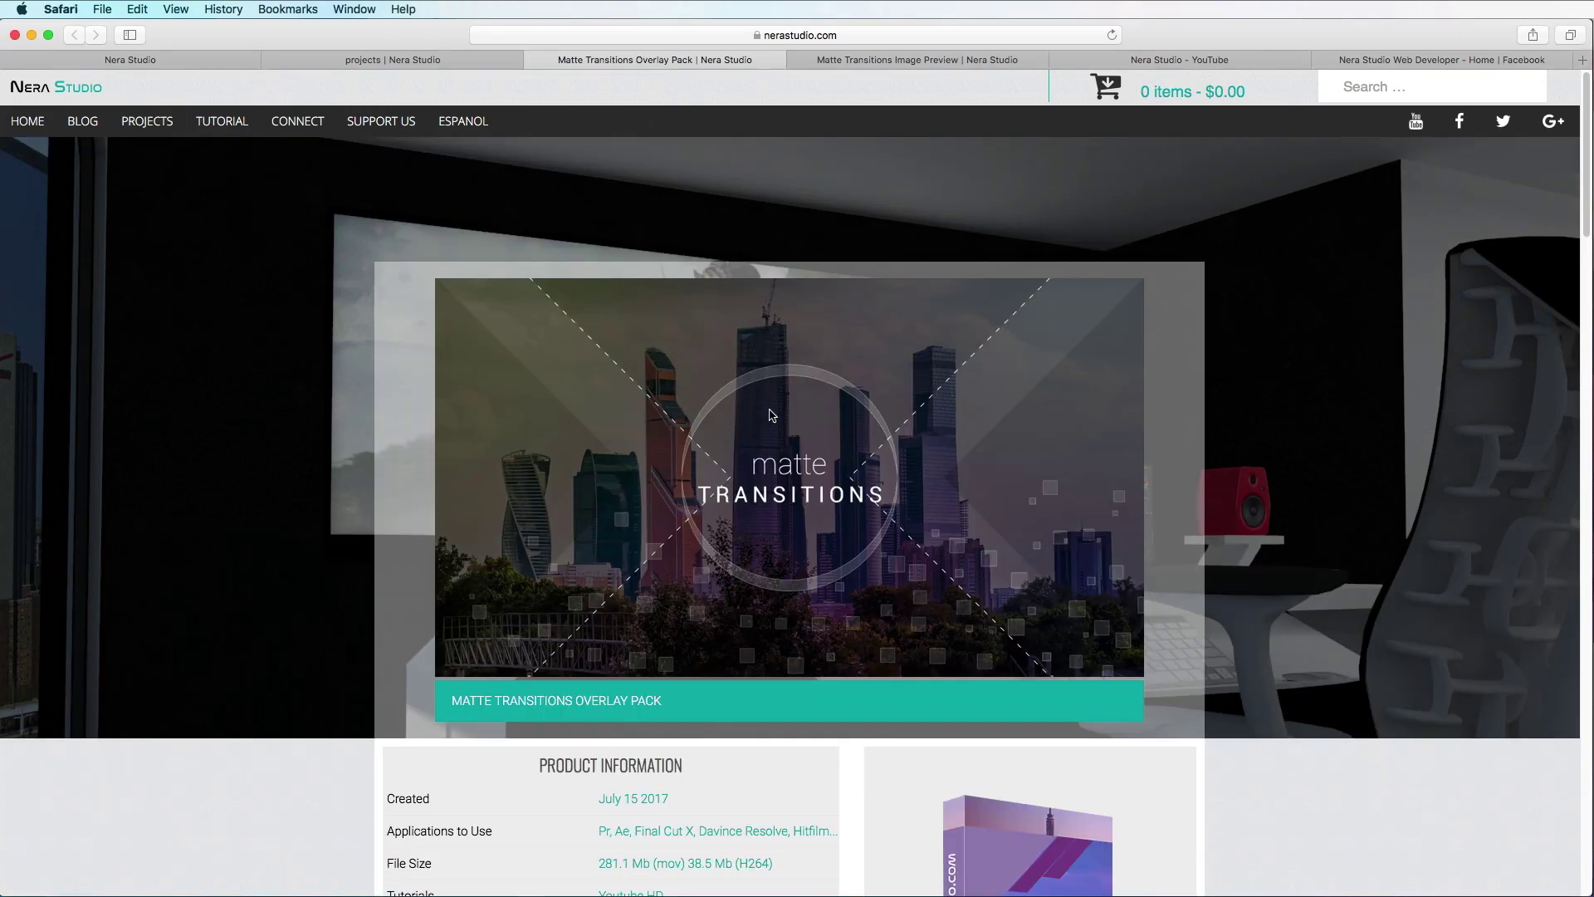
pyautogui.scroll(-7, 770, 415)
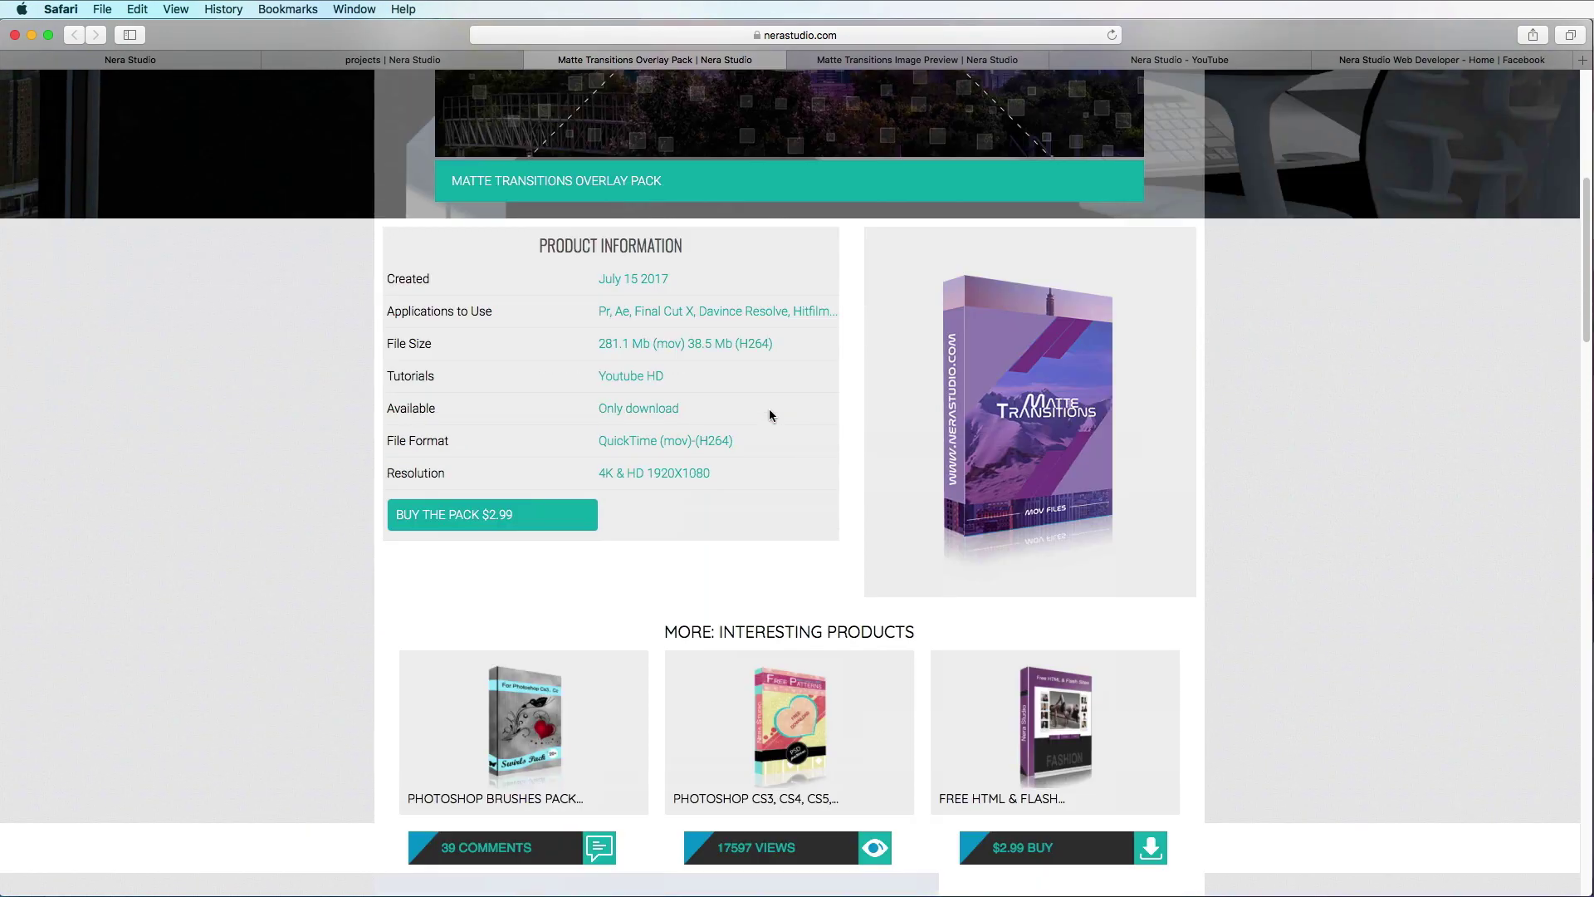
pyautogui.scroll(-5, 768, 409)
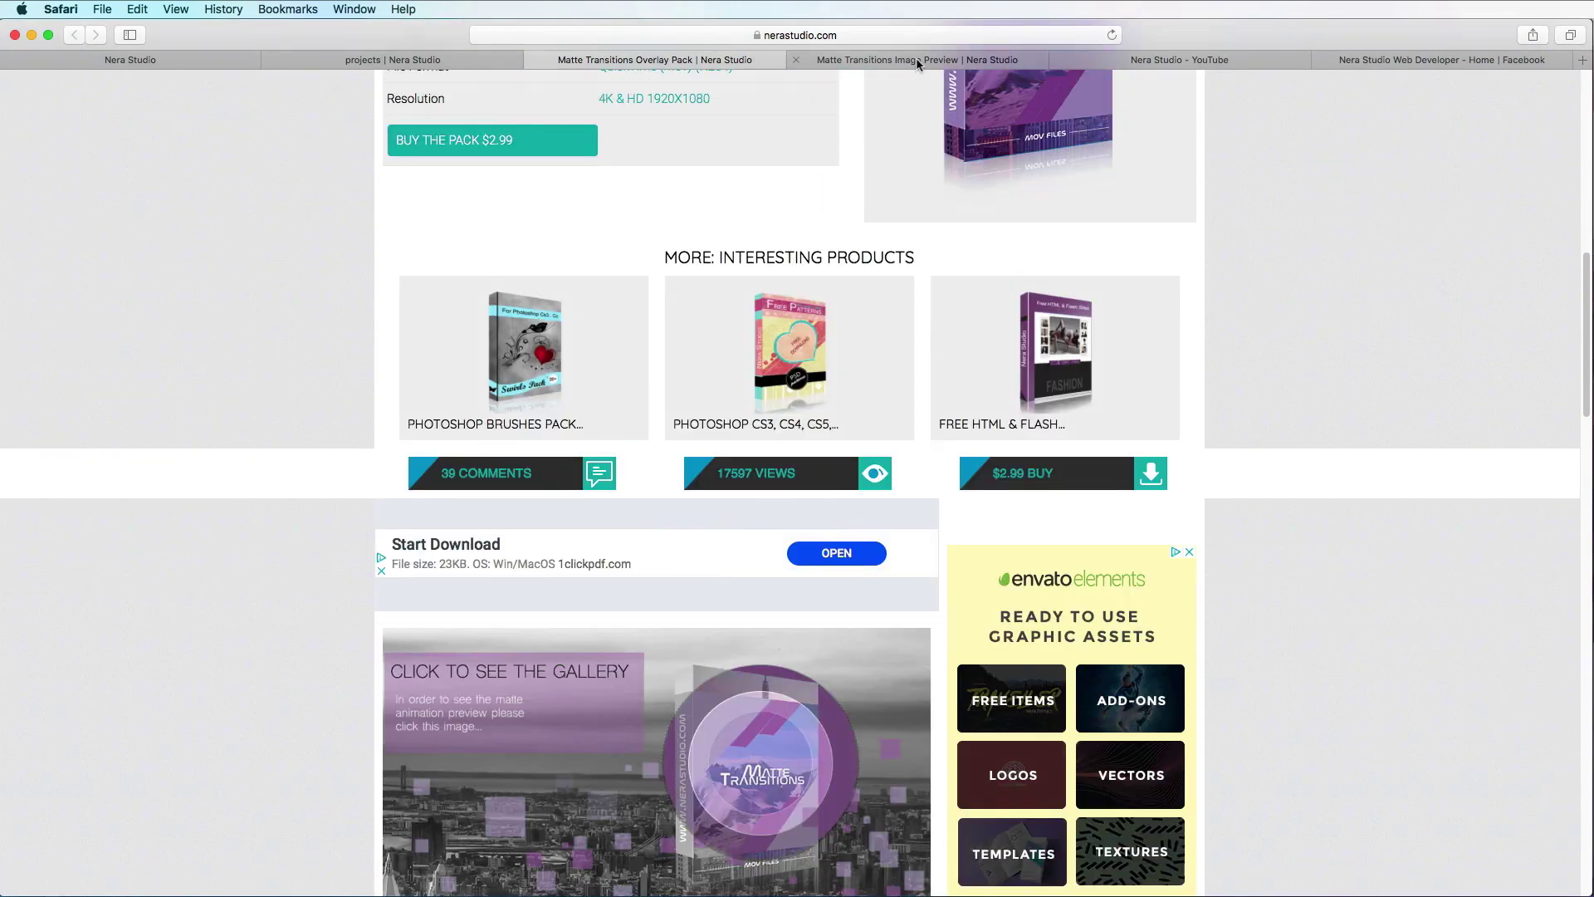
pyautogui.click(917, 62)
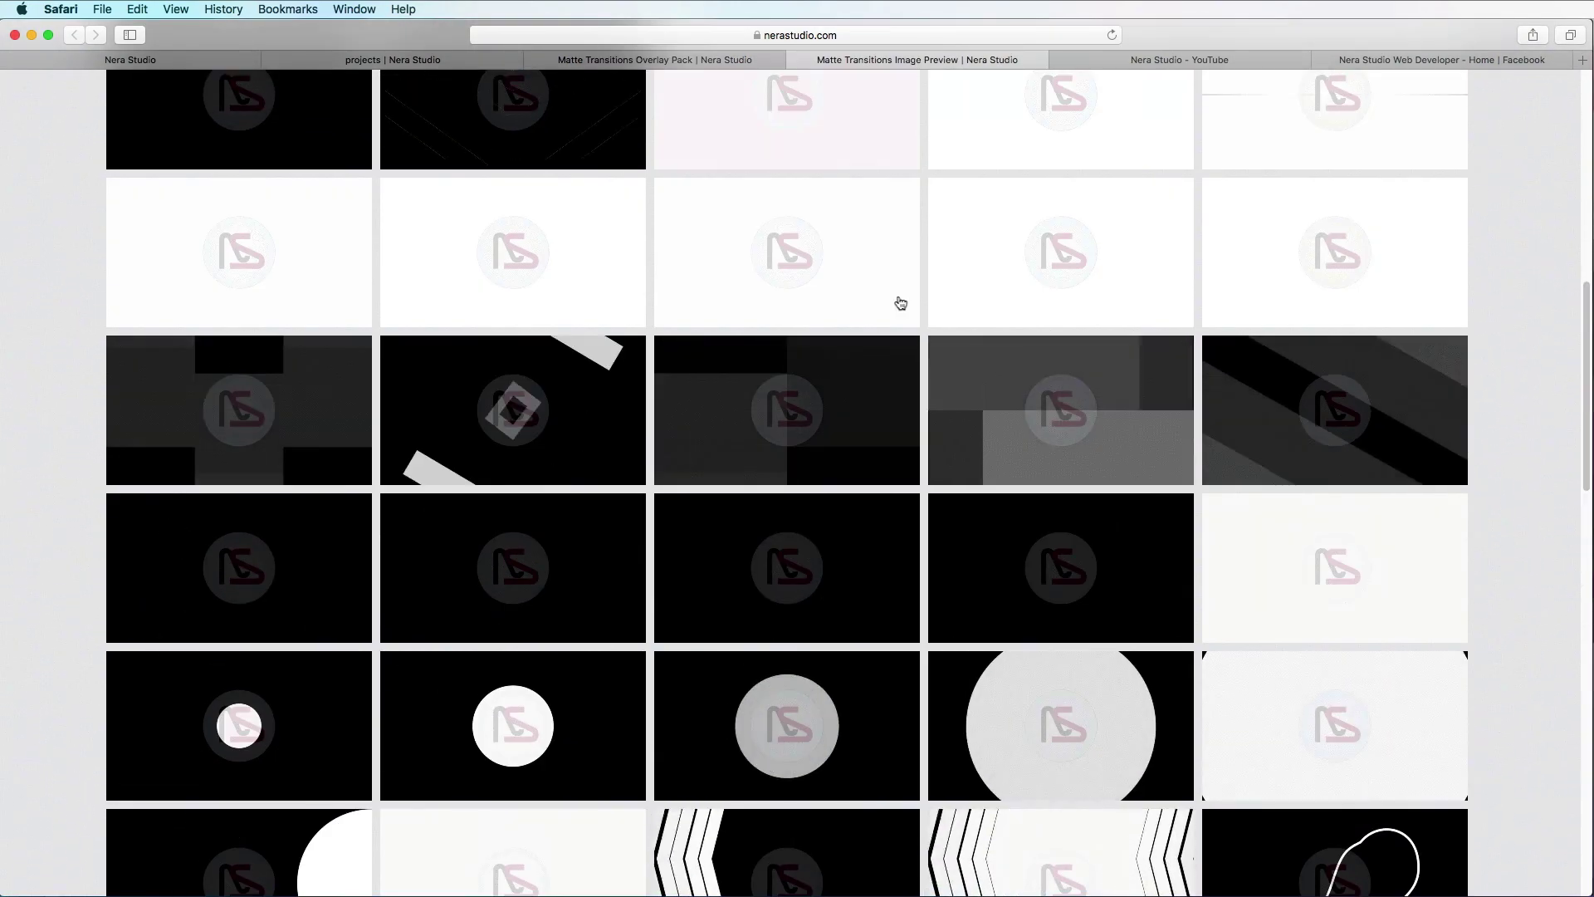
pyautogui.scroll(-20, 901, 303)
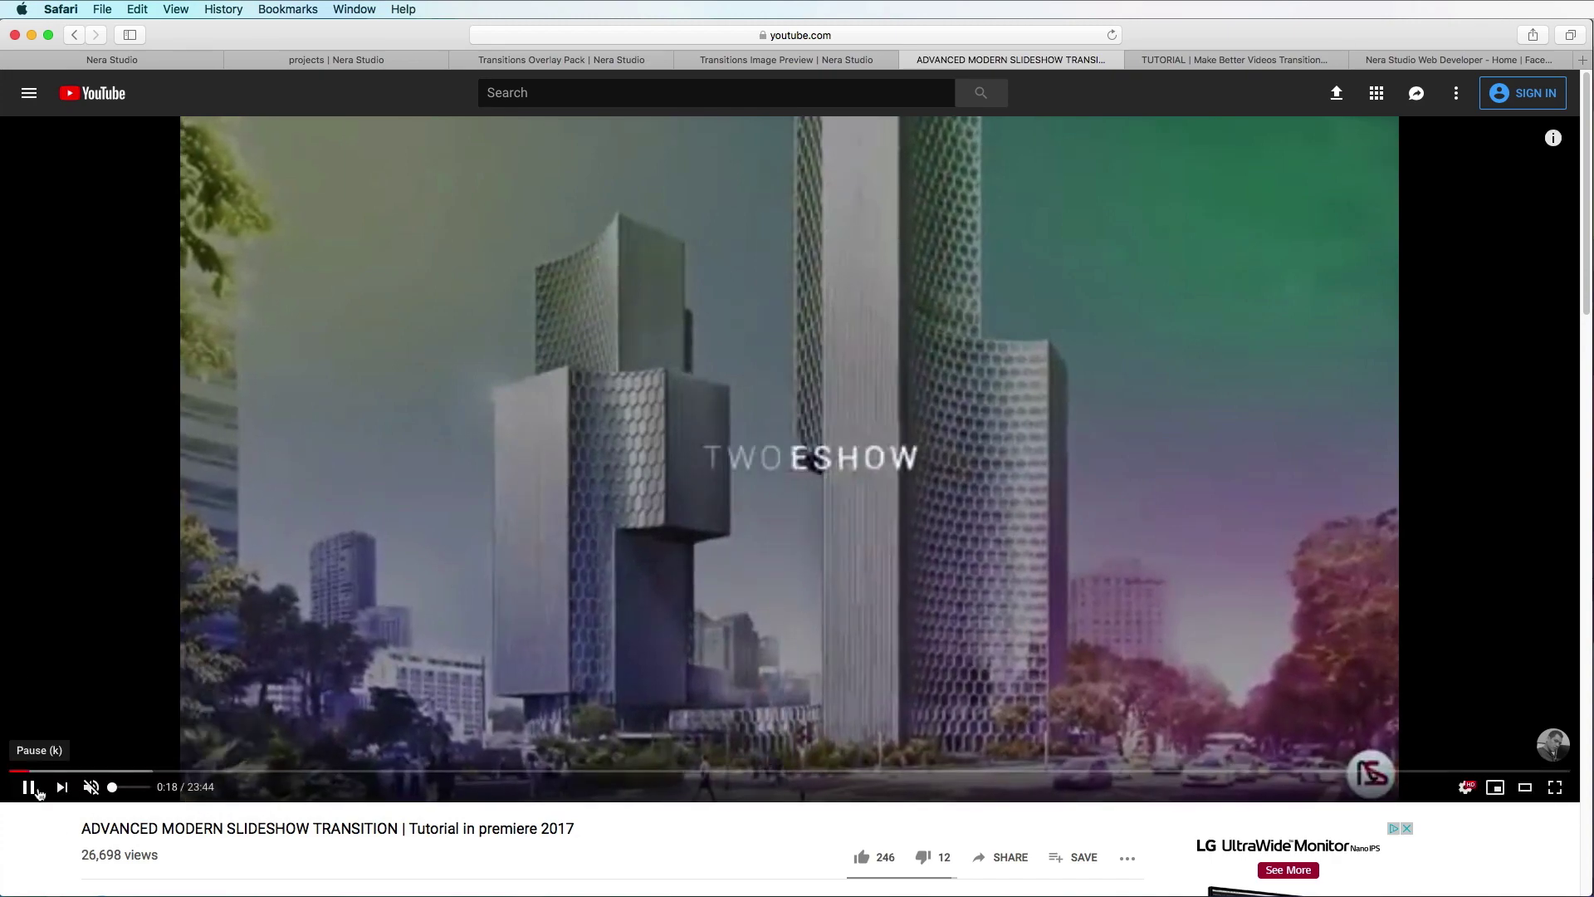
# - Pause the advanced modern slideshow transition tutorial on YouTube and view the Premiere Pro 2018 color transitions tutorial
pyautogui.click(27, 786)
pyautogui.click(1263, 59)
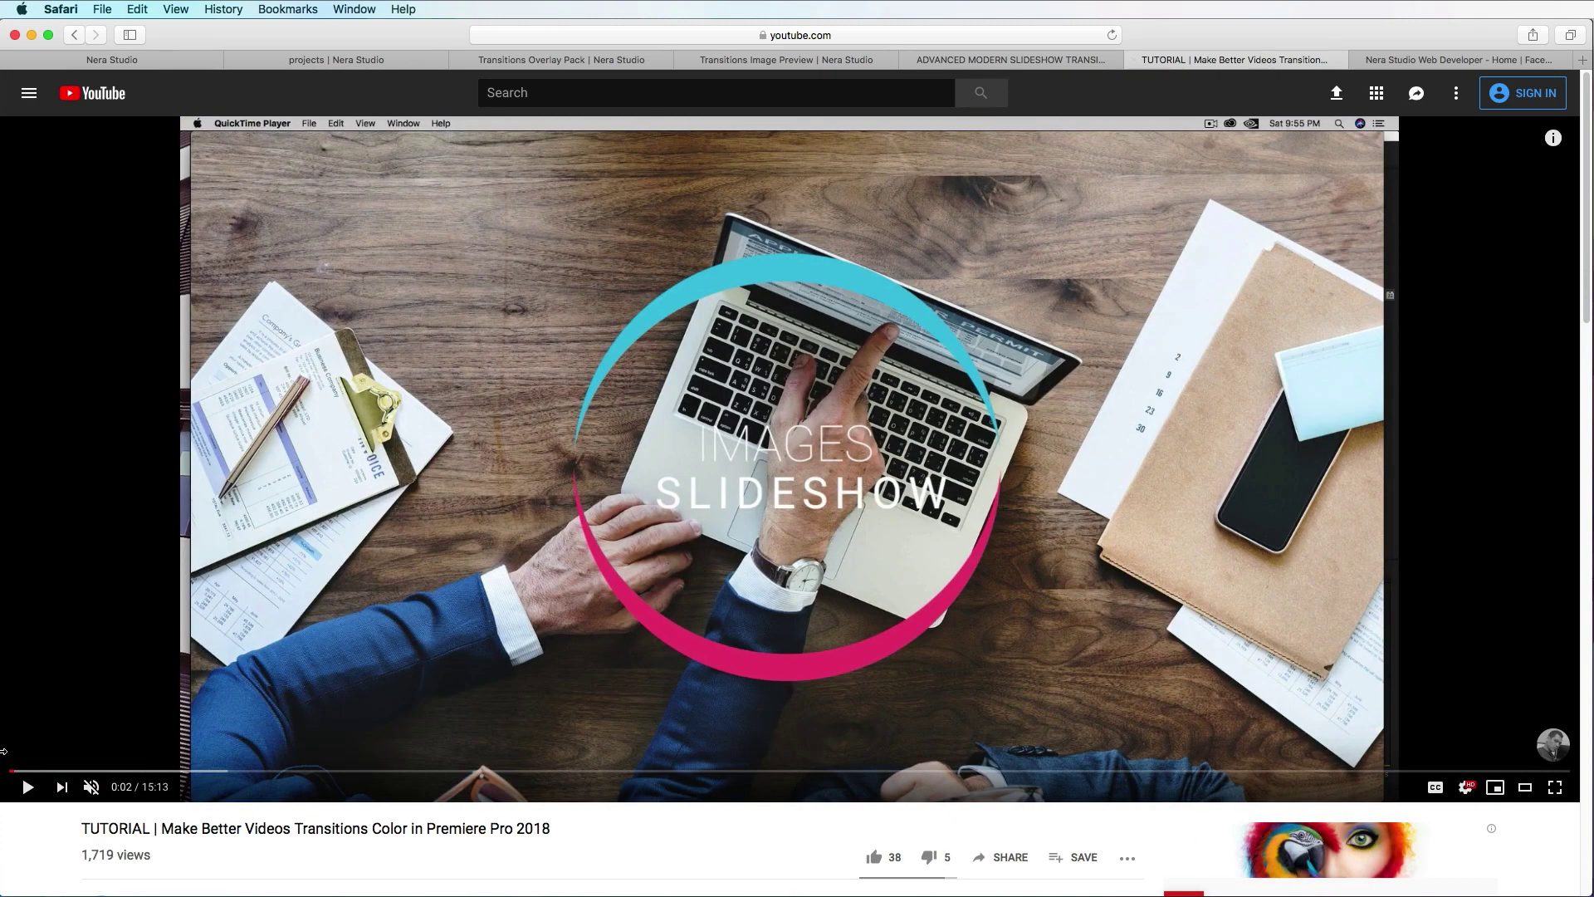
pyautogui.click(28, 787)
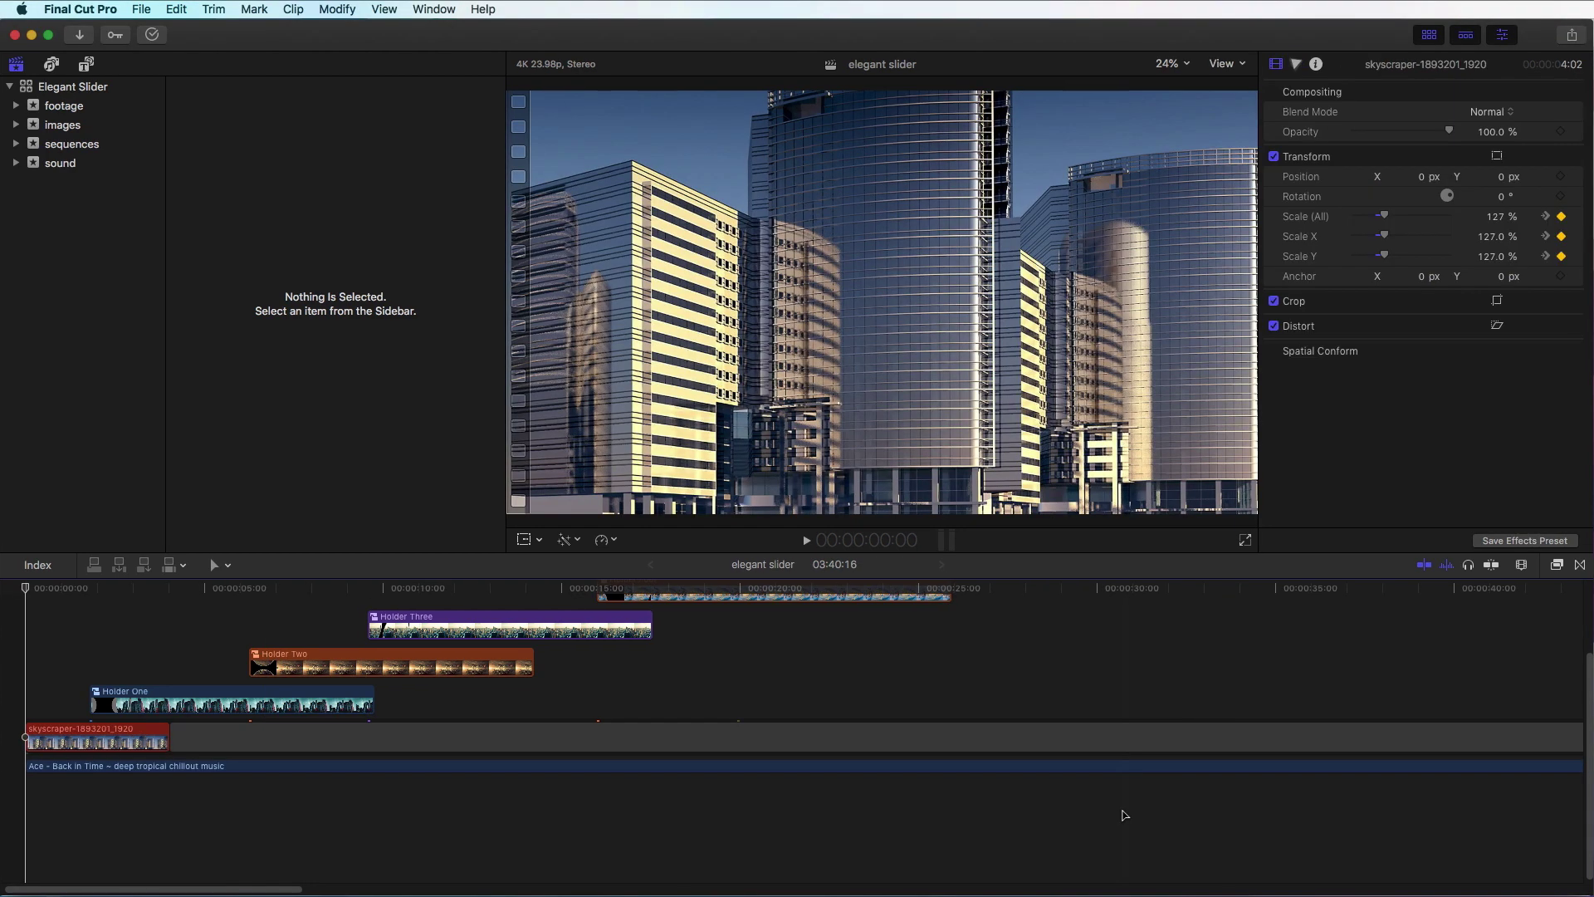
# - Play the elegant slider project in Final Cut Pro from the start to past its last clip
pyautogui.press('space')
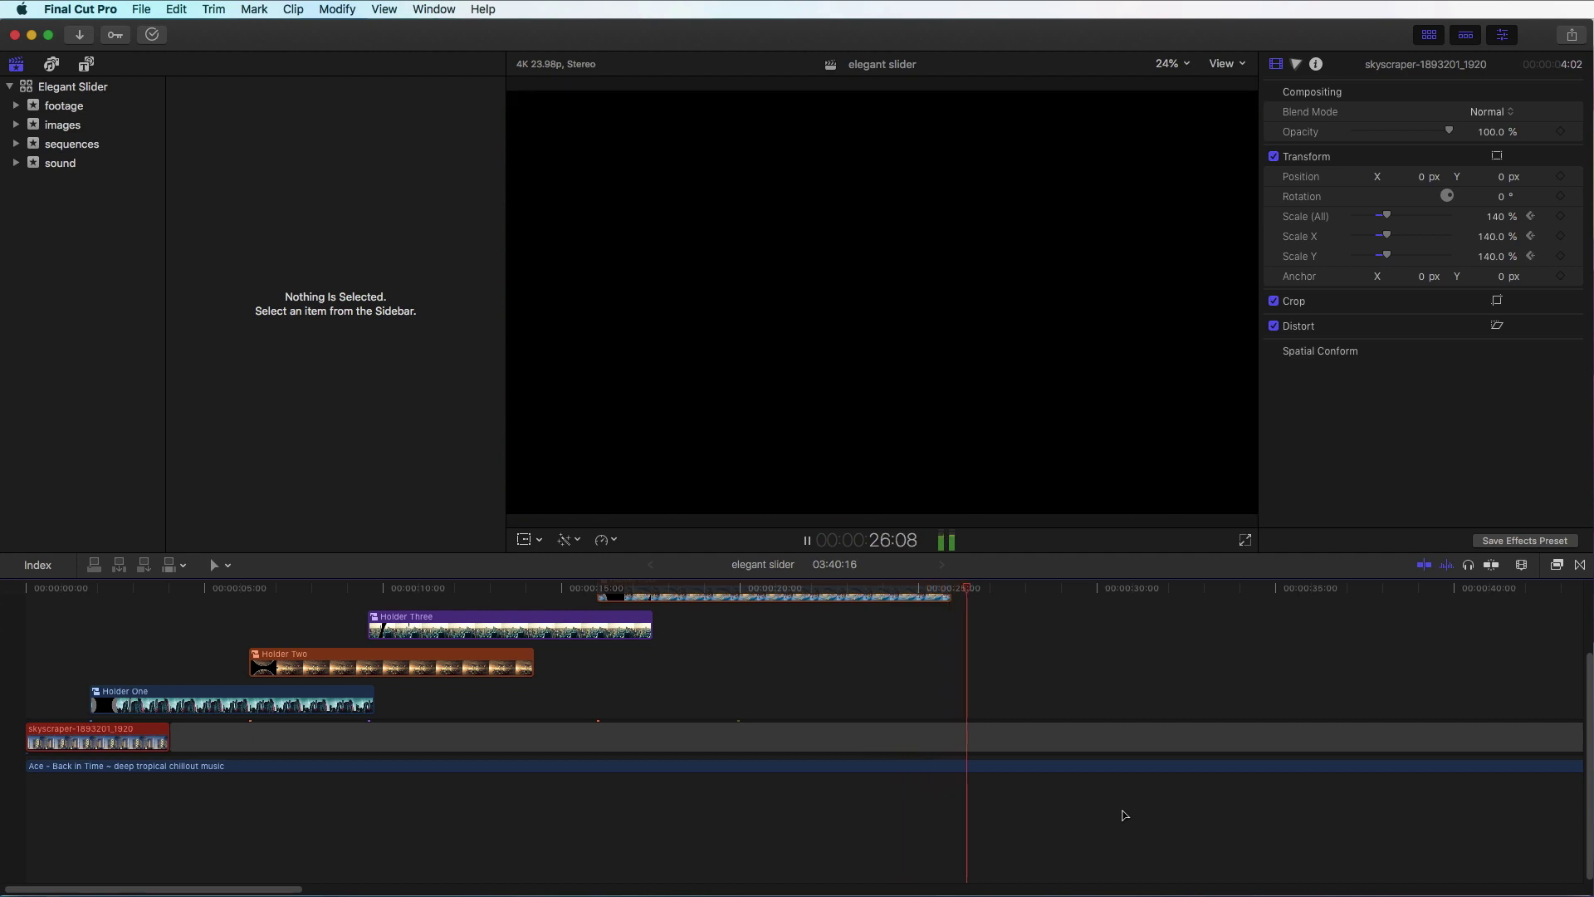
pyautogui.press('space')
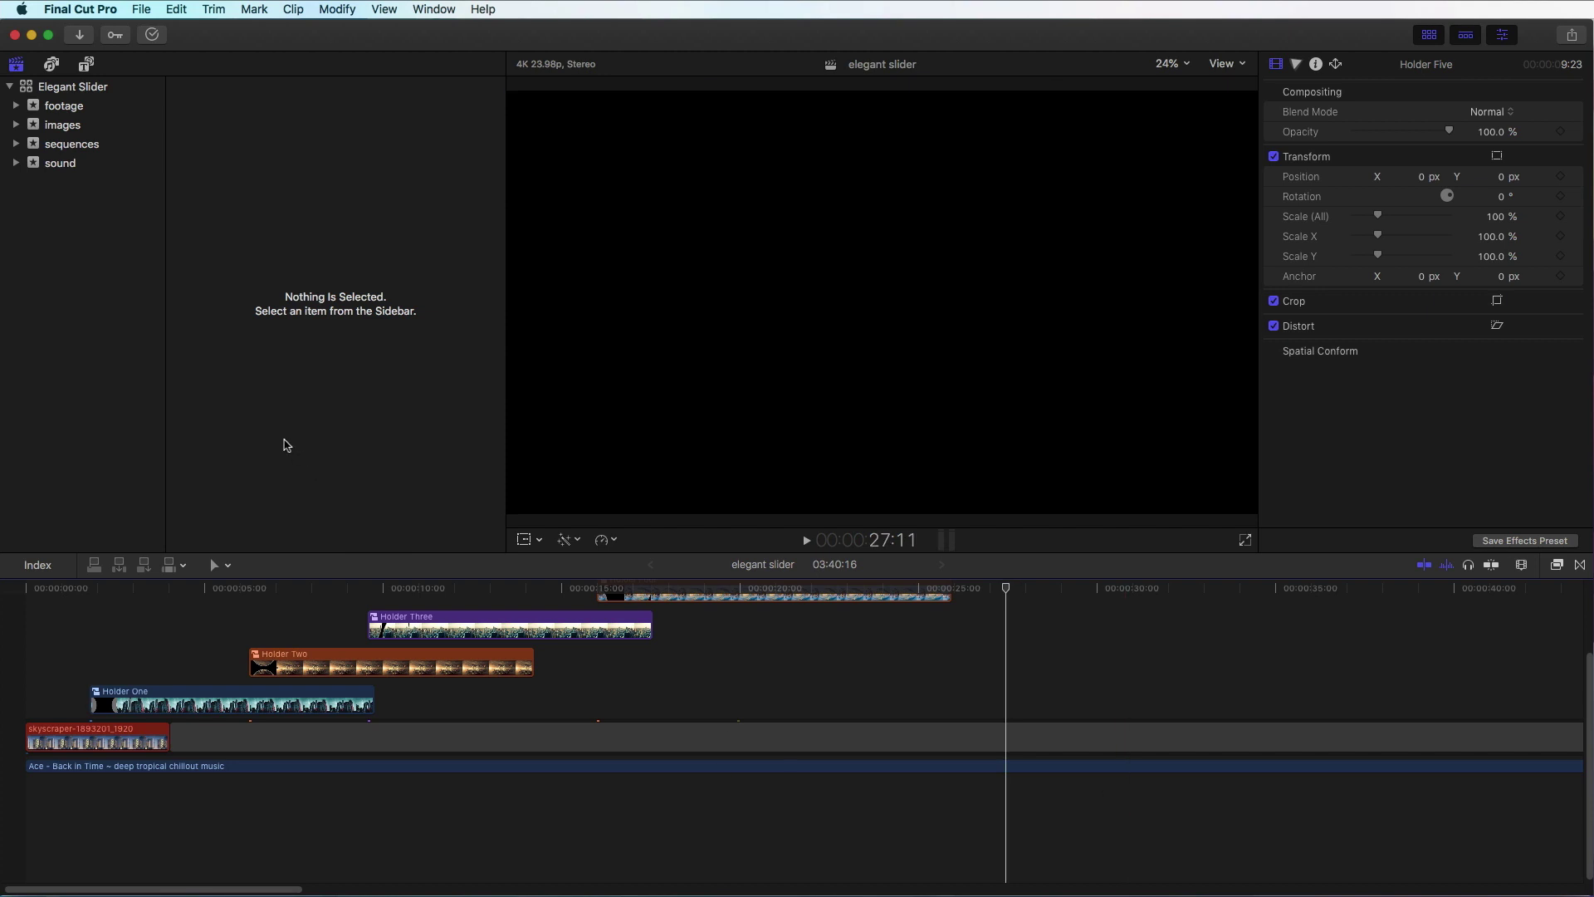
# - Create a new library named slide tut in the FC project folder
pyautogui.click(141, 9)
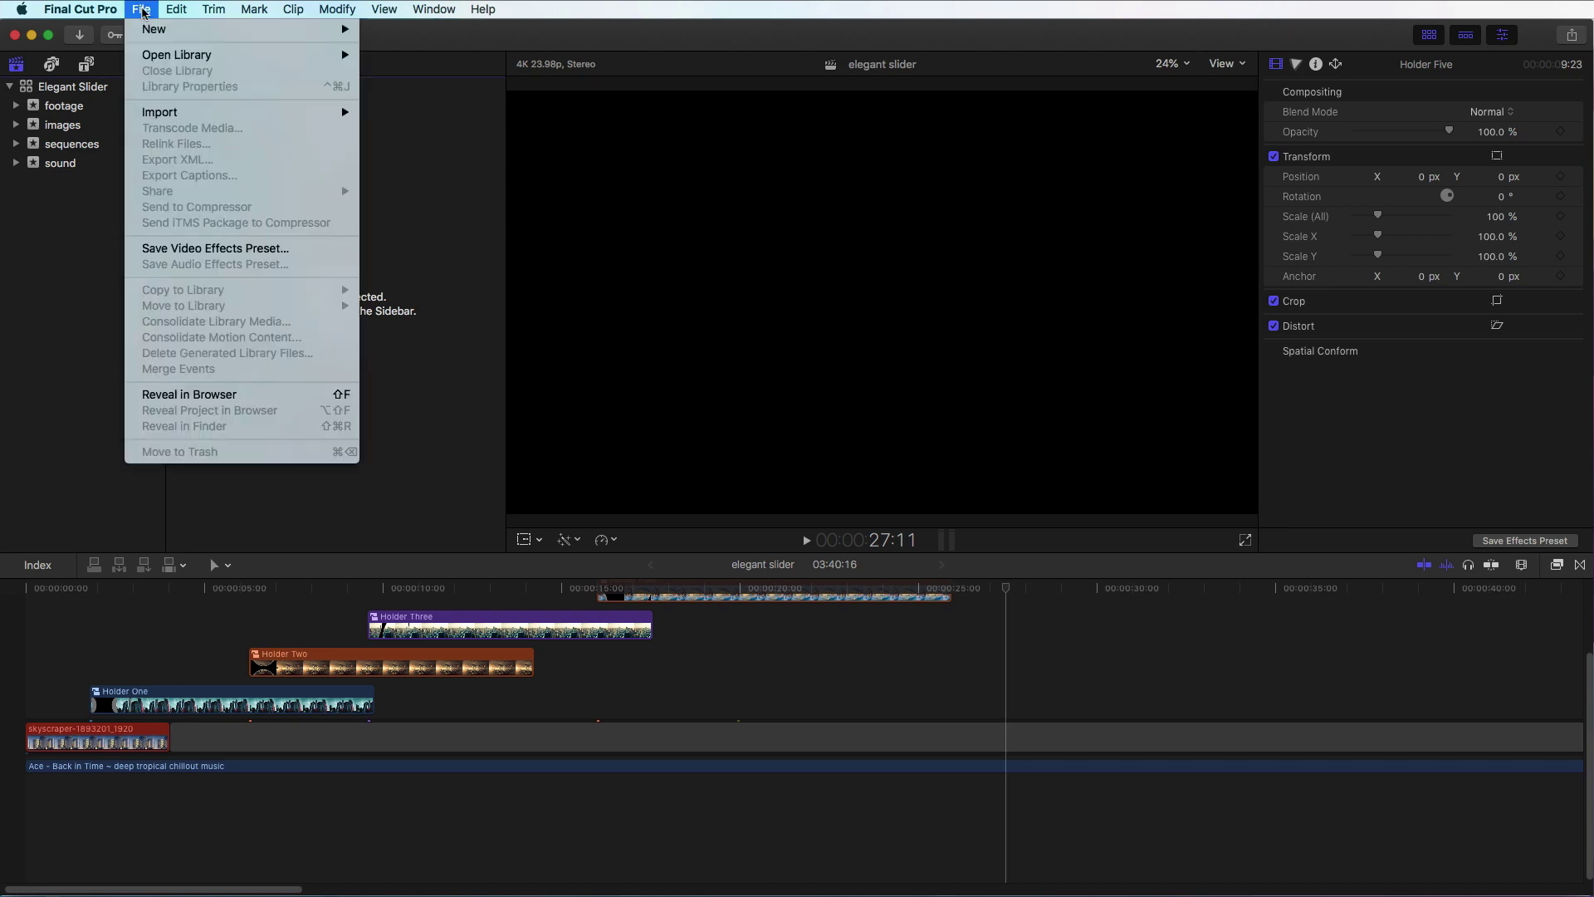
pyautogui.moveTo(152, 29)
pyautogui.click(388, 66)
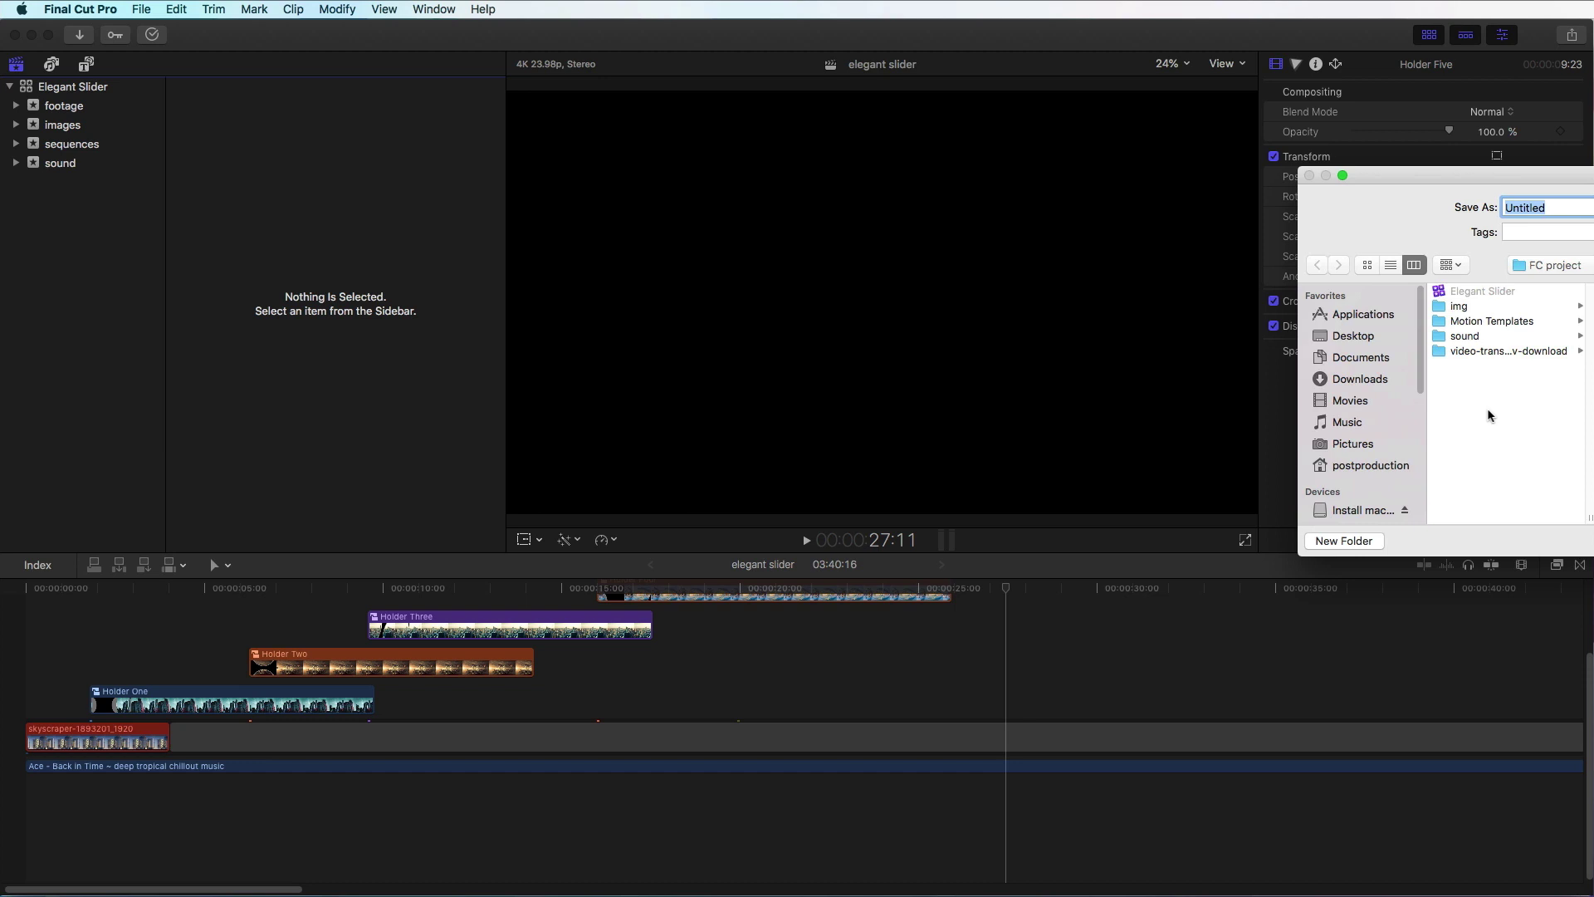
pyautogui.write('slide tut')
pyautogui.press('Return')
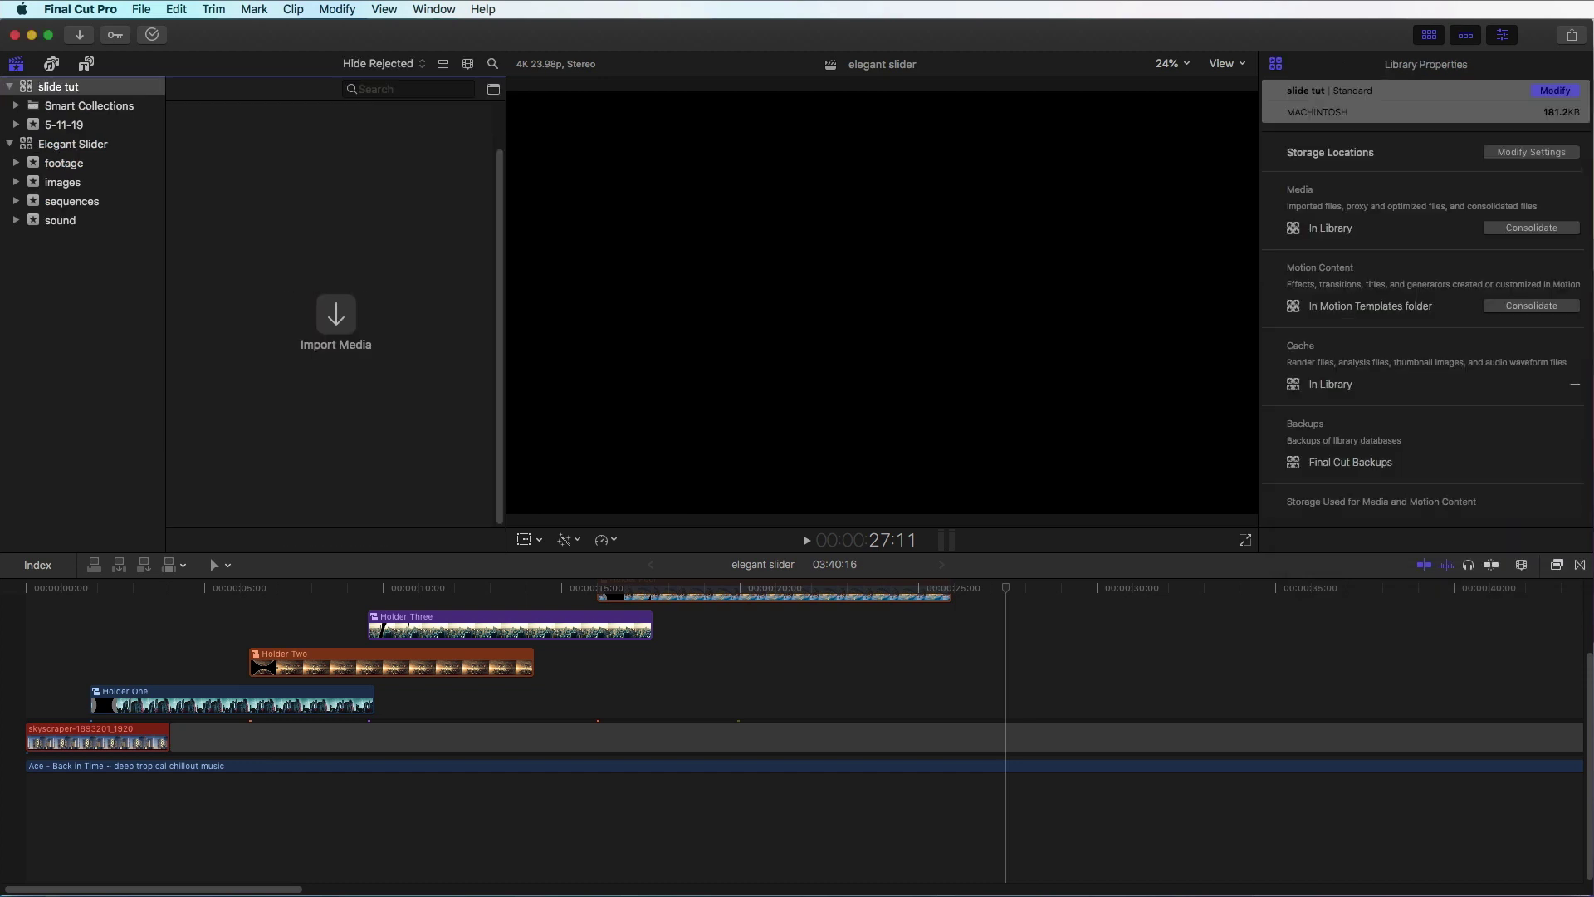
# - Delete the Smart Collections folder from the slide tut library
pyautogui.click(87, 108)
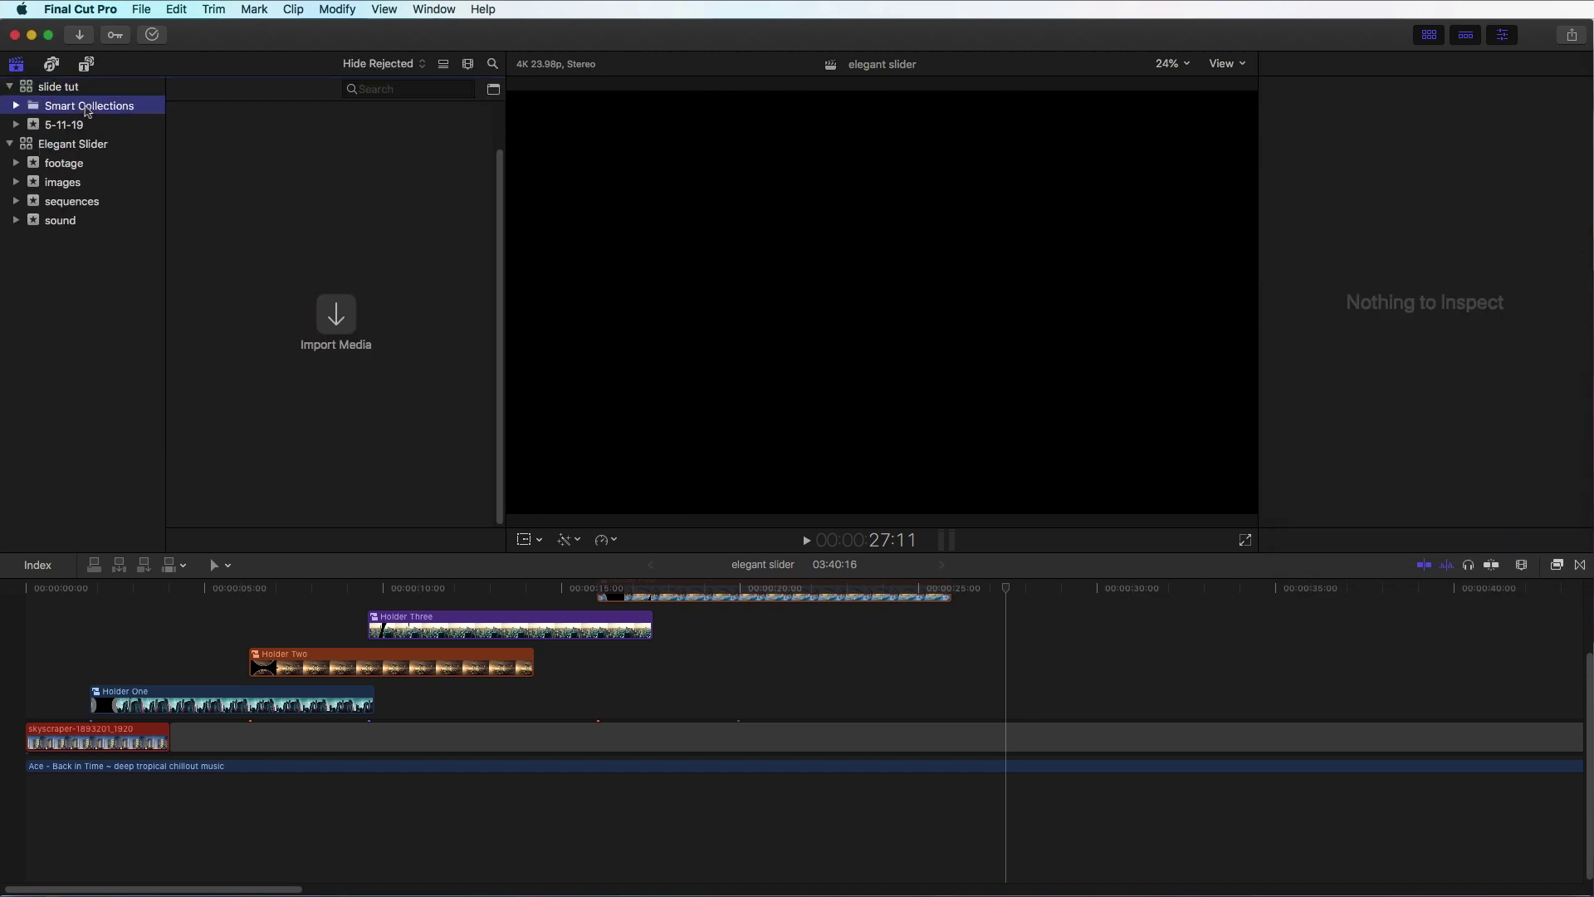
pyautogui.rightClick(87, 108)
pyautogui.click(162, 360)
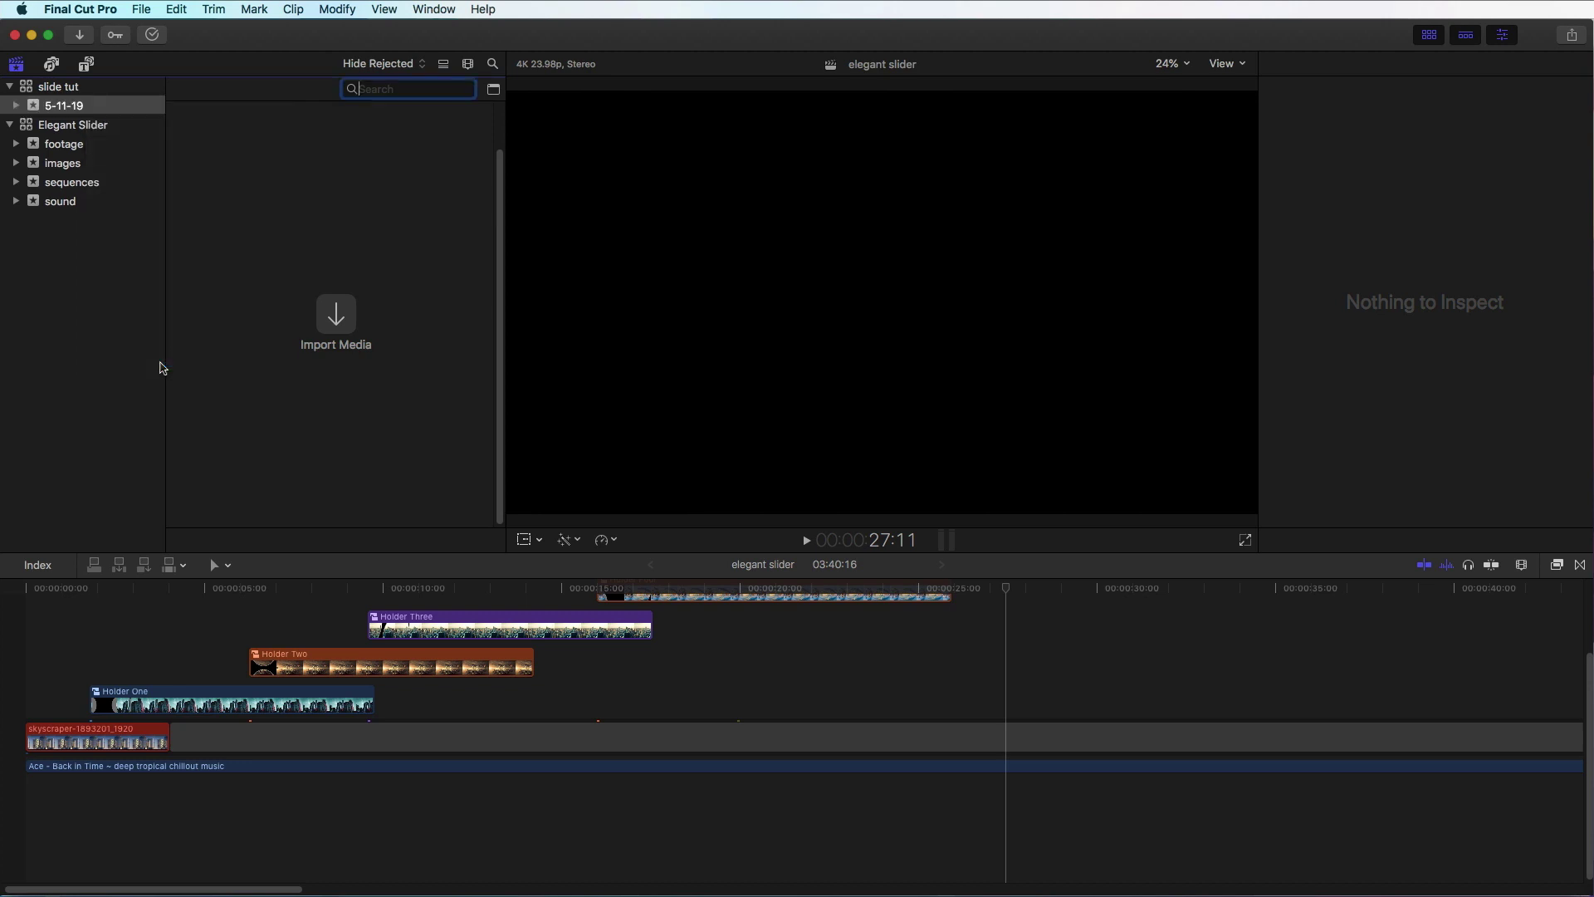
# - Rename the 5-11-19 event in the slide tut library to img
pyautogui.click(80, 107)
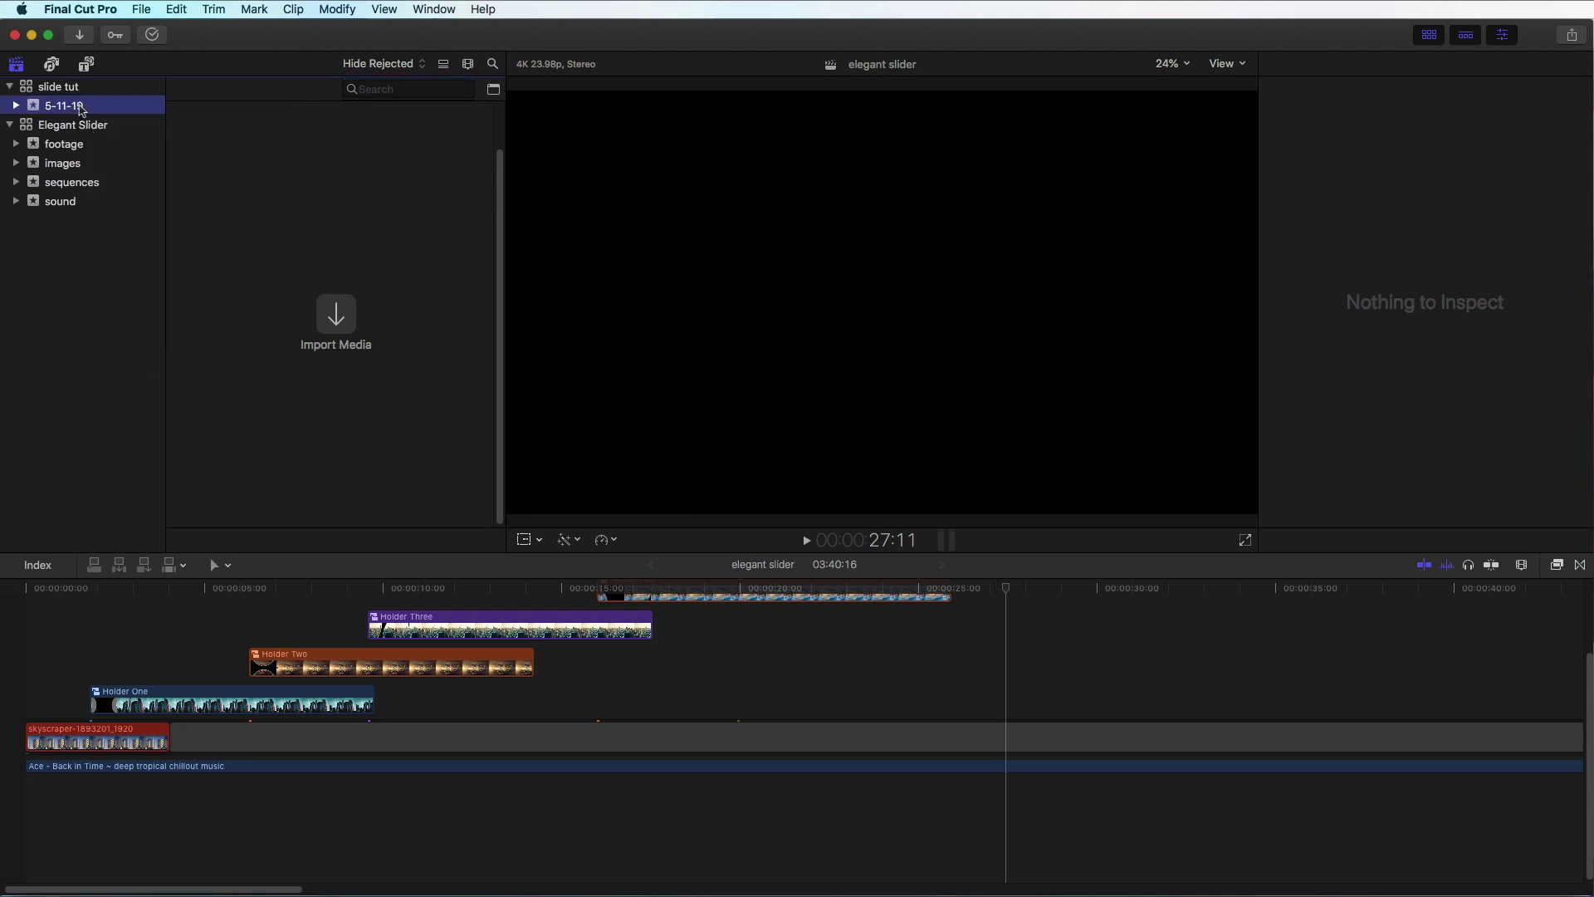
pyautogui.click(80, 107)
pyautogui.write('img')
pyautogui.press('Return')
# - Create a new event named footage in the slide tut library
pyautogui.rightClick(70, 91)
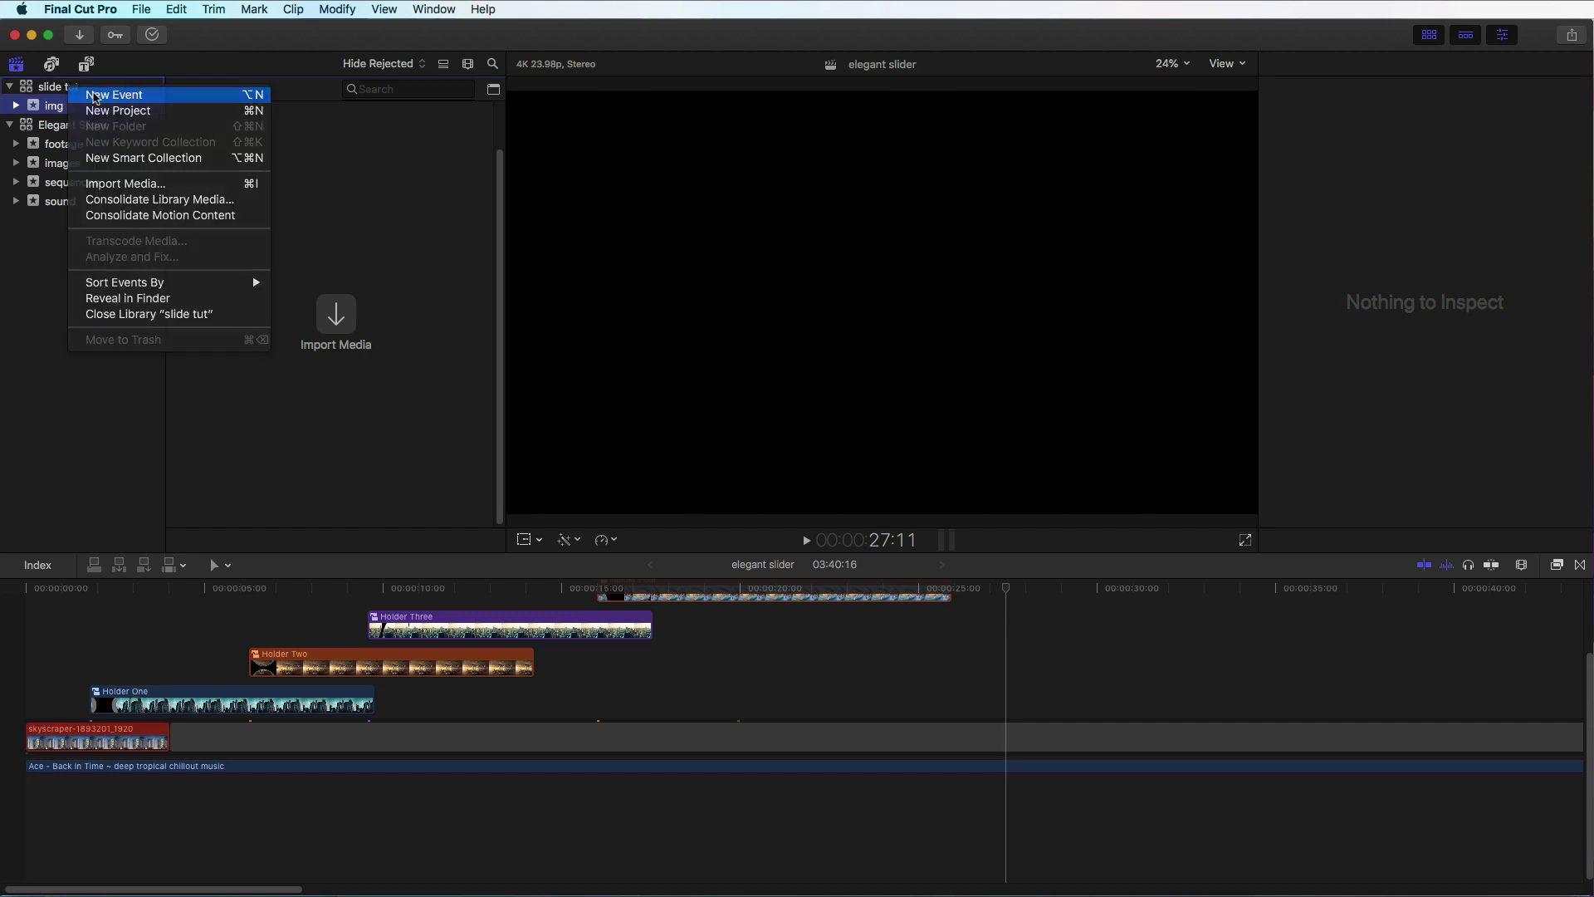
pyautogui.click(88, 95)
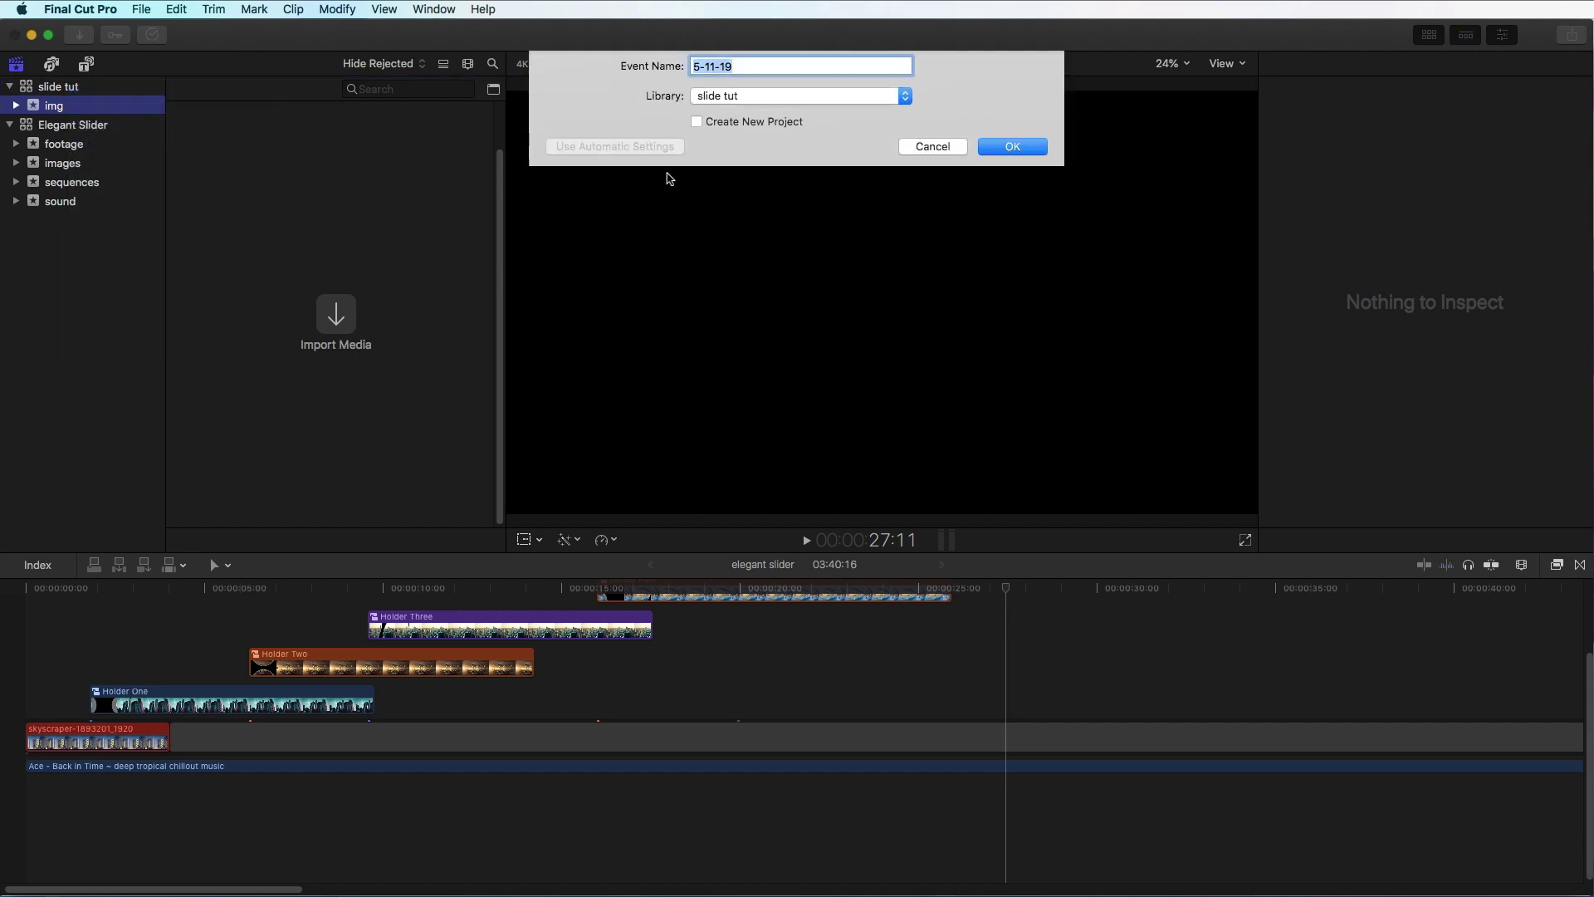
pyautogui.write('g')
pyautogui.write('ootage')
pyautogui.press('Return')
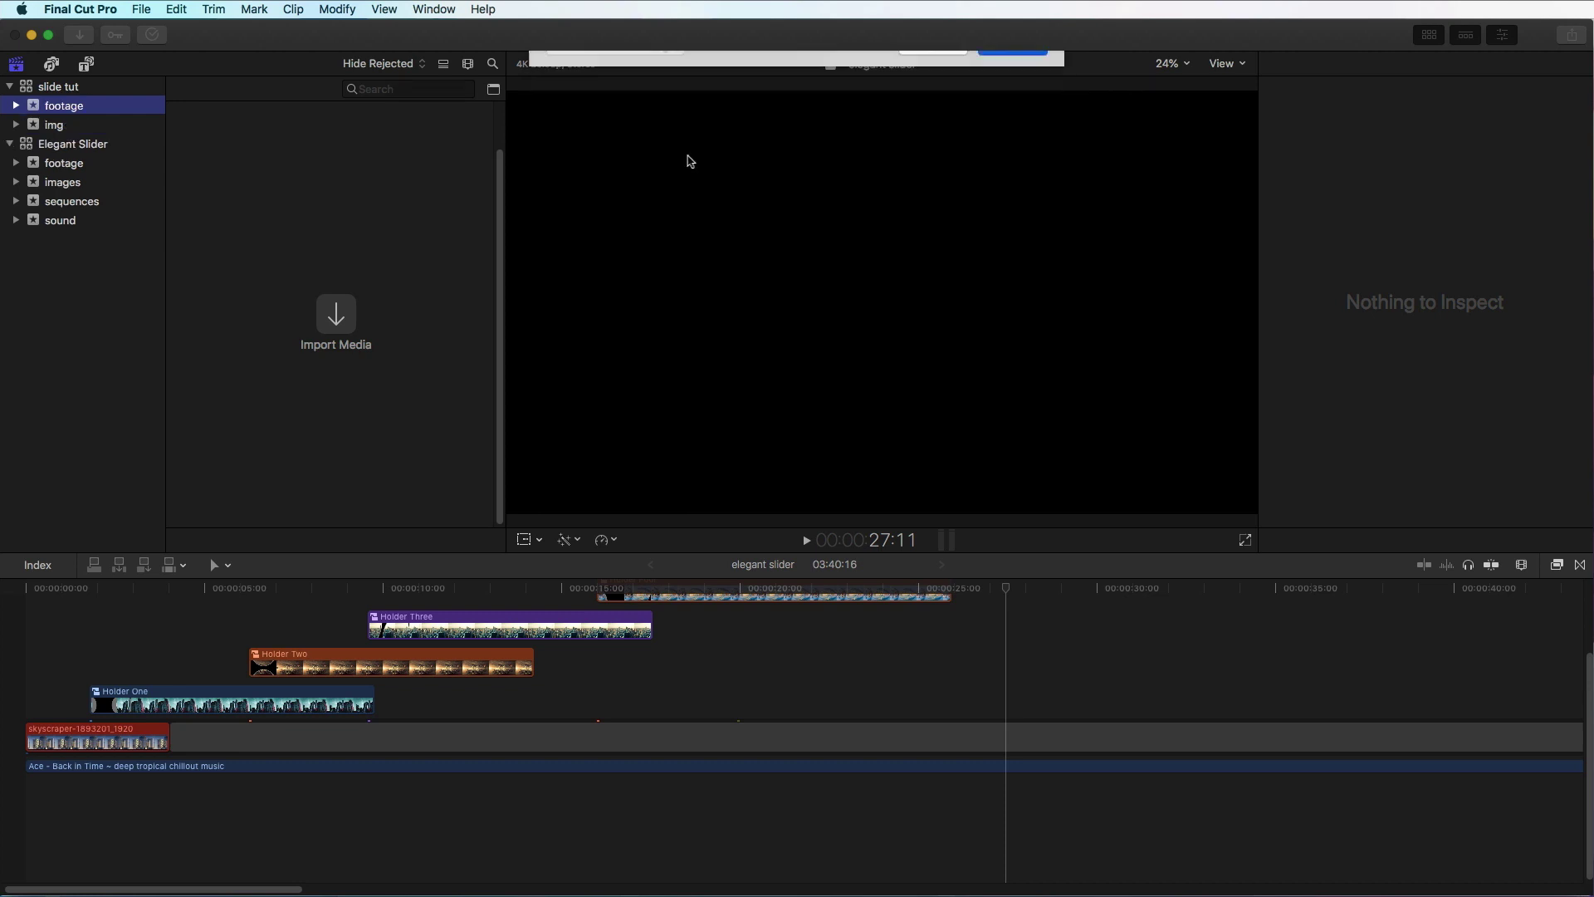
# - Add another event for audio to the slide tut library, naming it sopund
pyautogui.rightClick(62, 86)
pyautogui.click(114, 101)
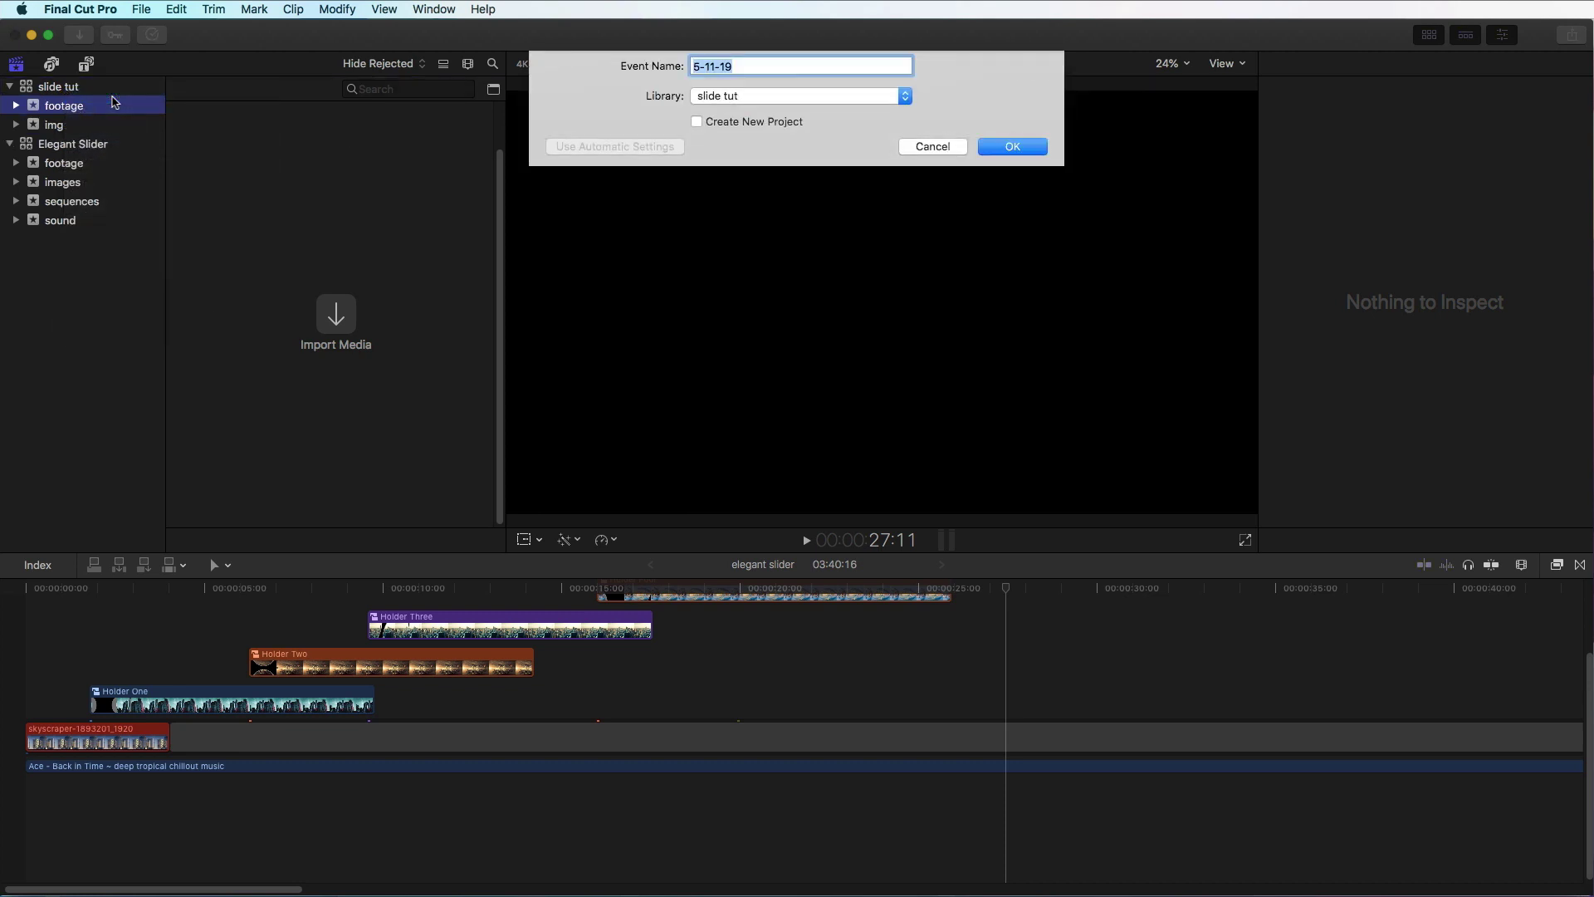
pyautogui.write('sopund')
pyautogui.press('Return')
# - Add an event named sequences to the slide tut library
pyautogui.click(70, 91)
pyautogui.rightClick(71, 96)
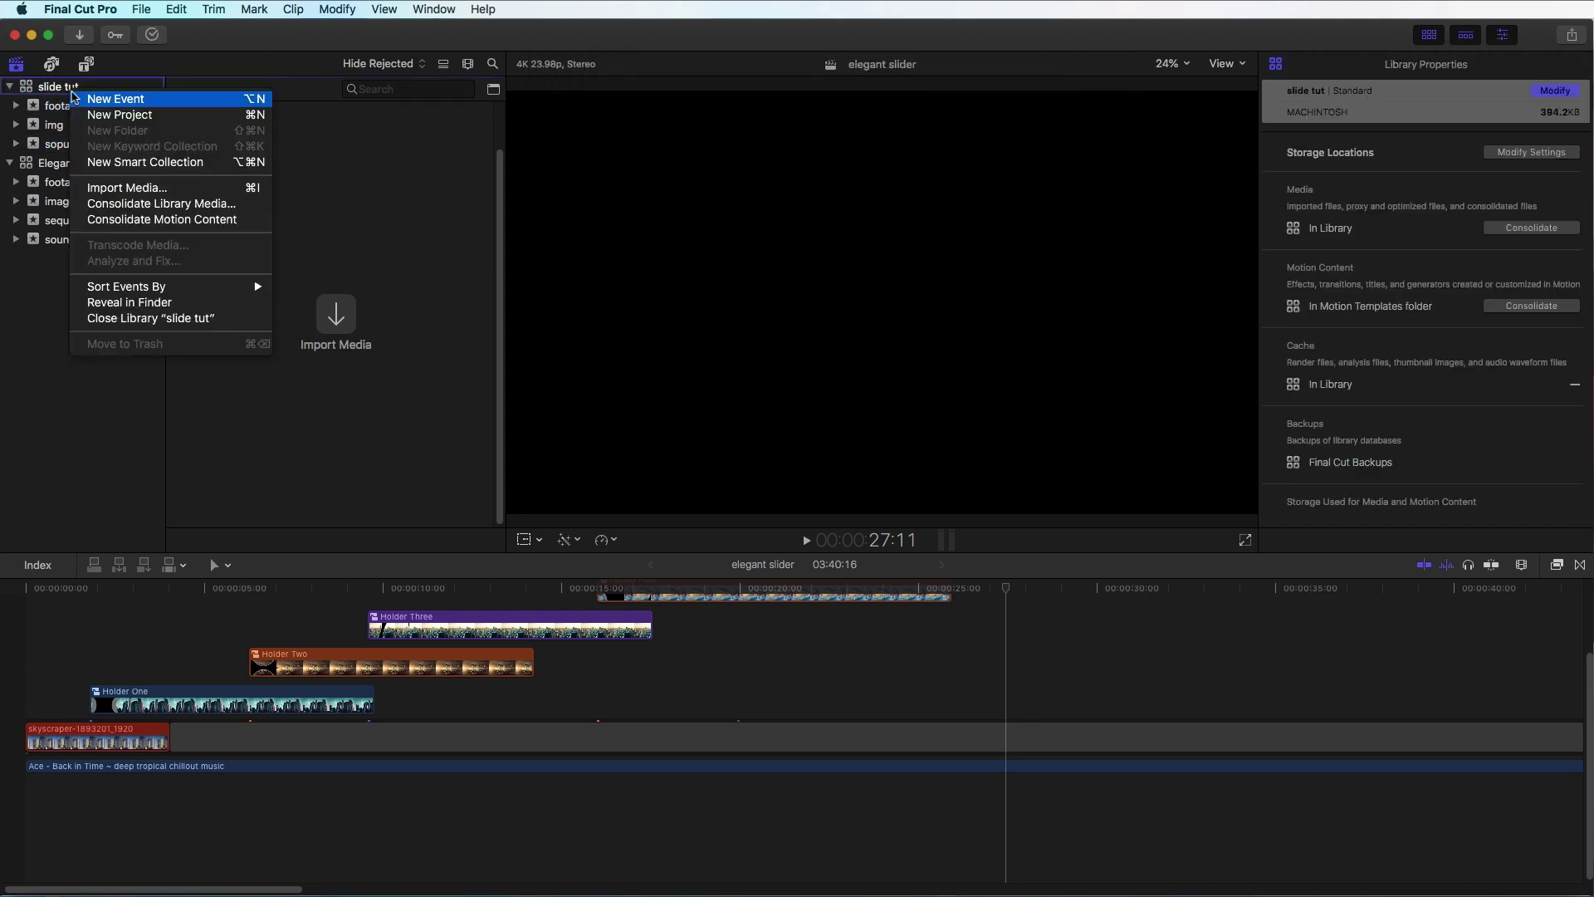
pyautogui.click(115, 100)
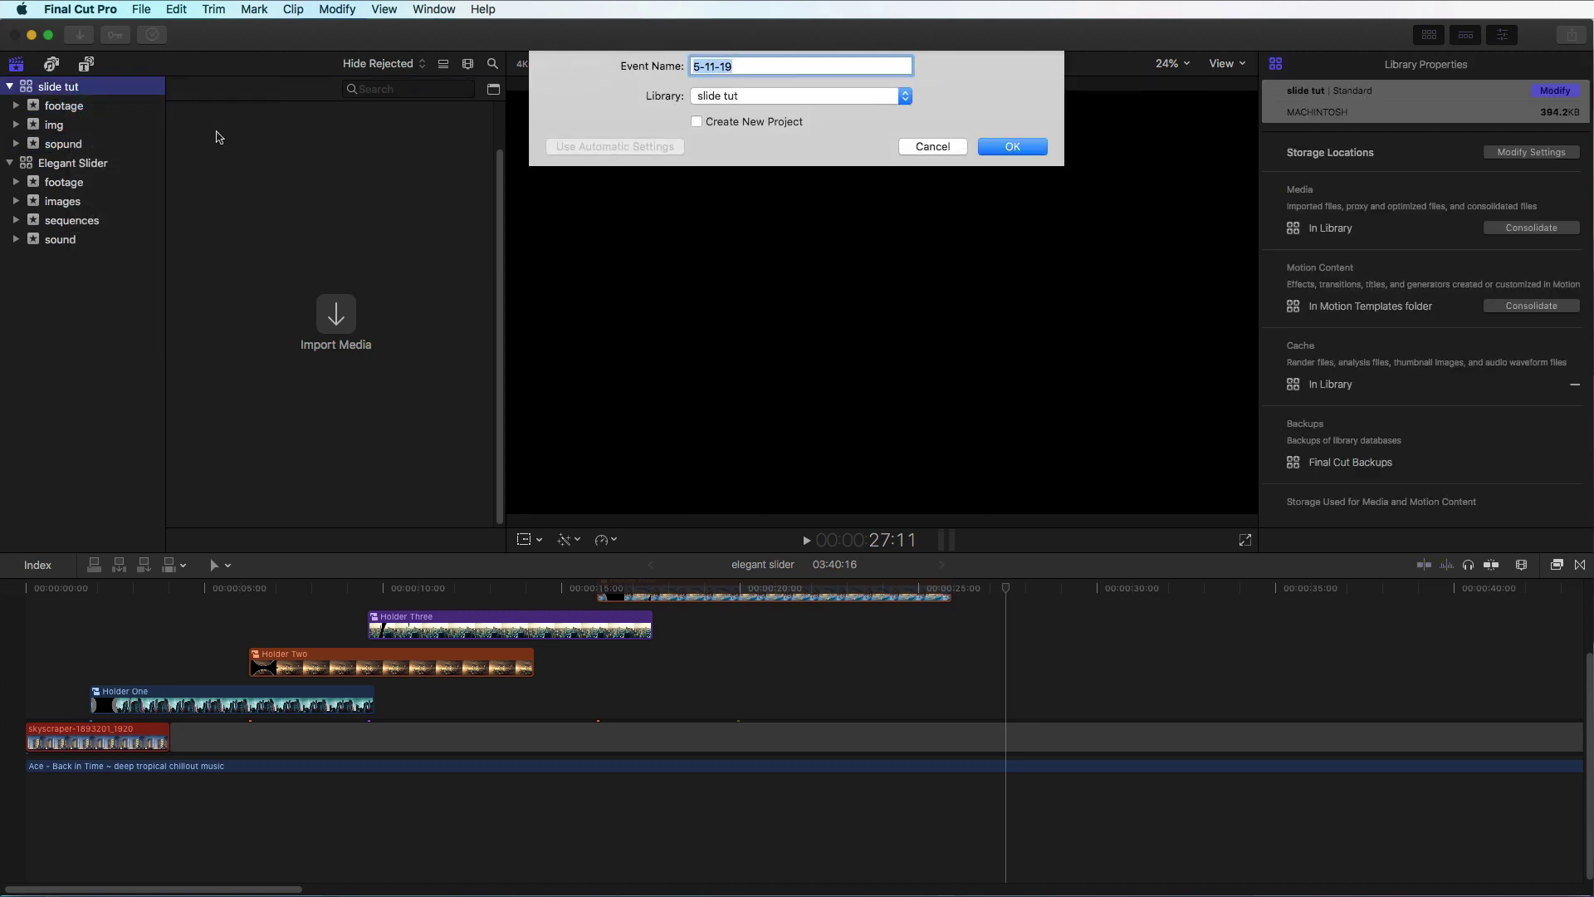
pyautogui.write('sequences')
pyautogui.press('Return')
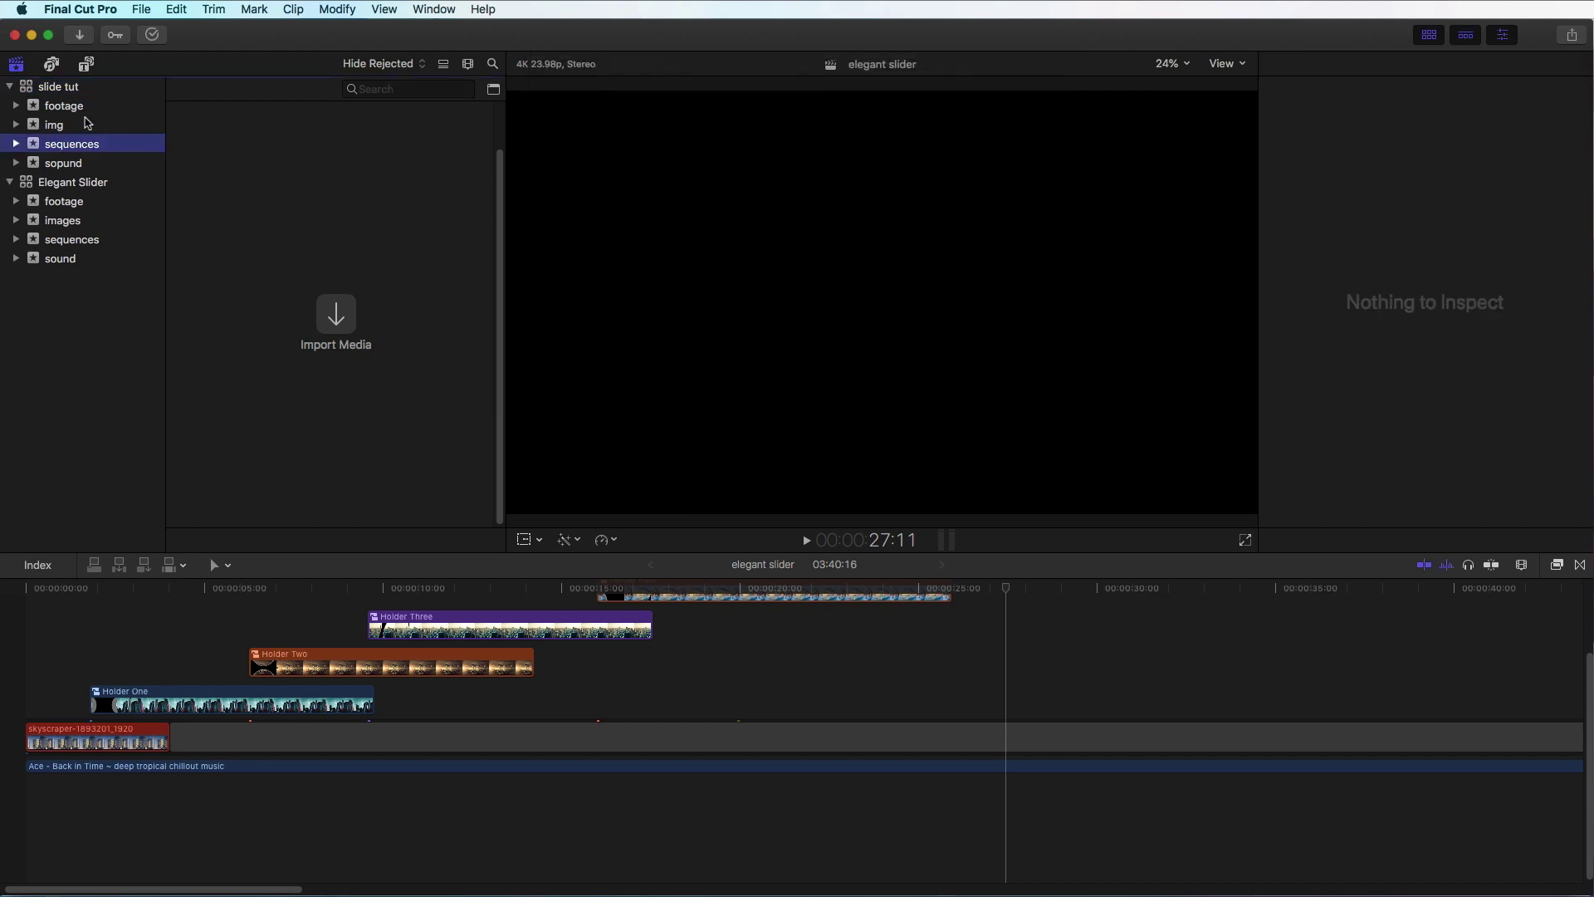
# - Select the slide tut library's footage event and switch to Finder to view the mov and h264 transition download folders in Pictures
pyautogui.click(66, 114)
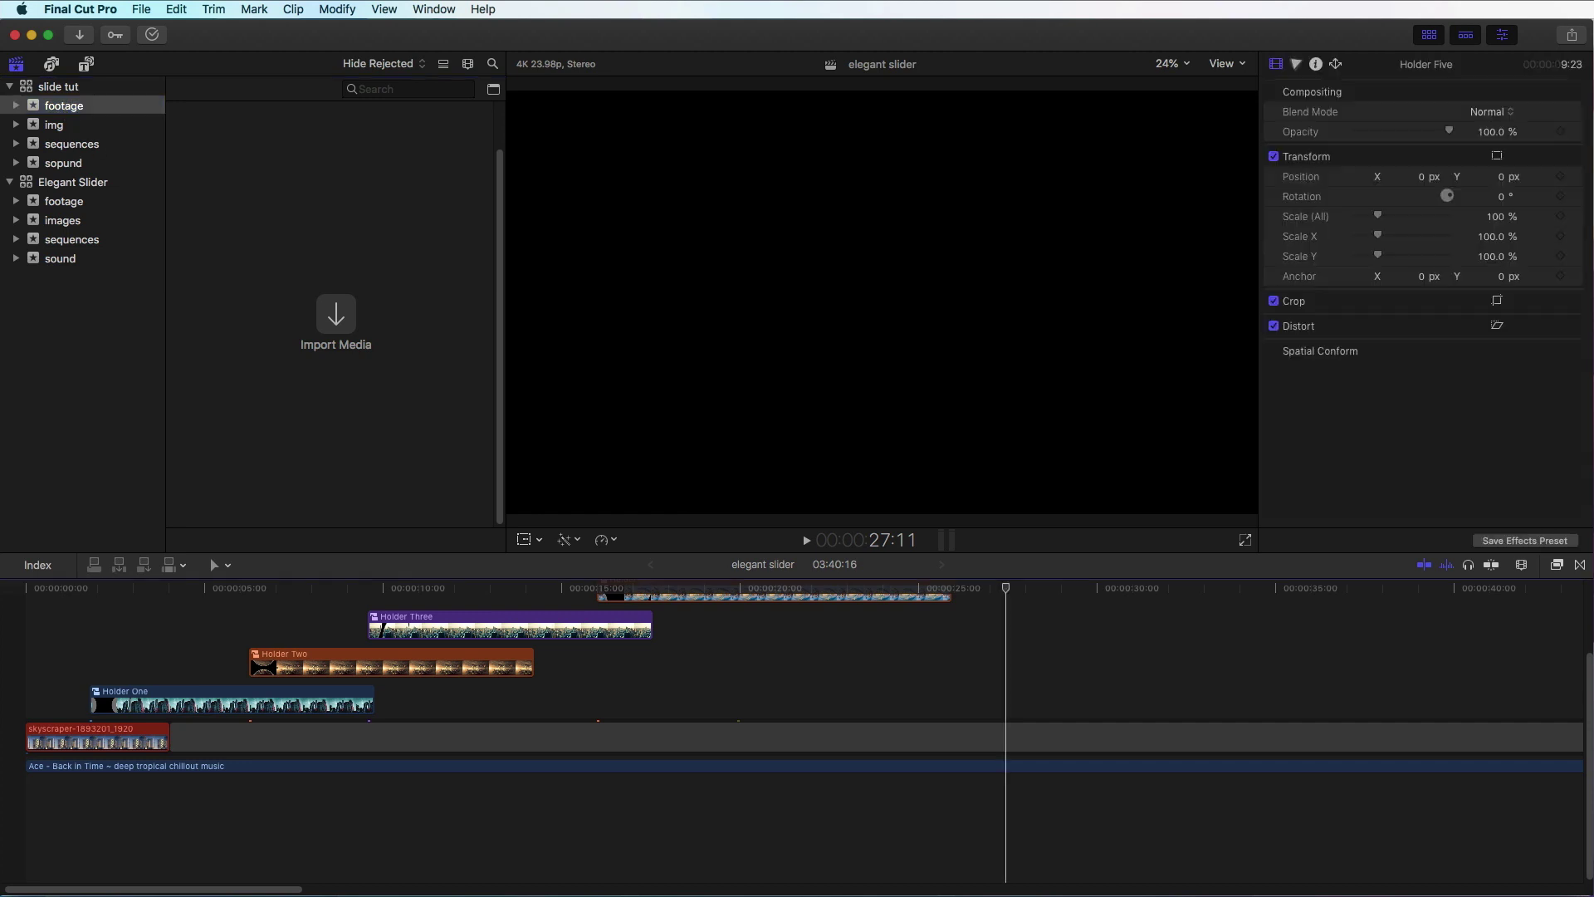
pyautogui.click(1410, 890)
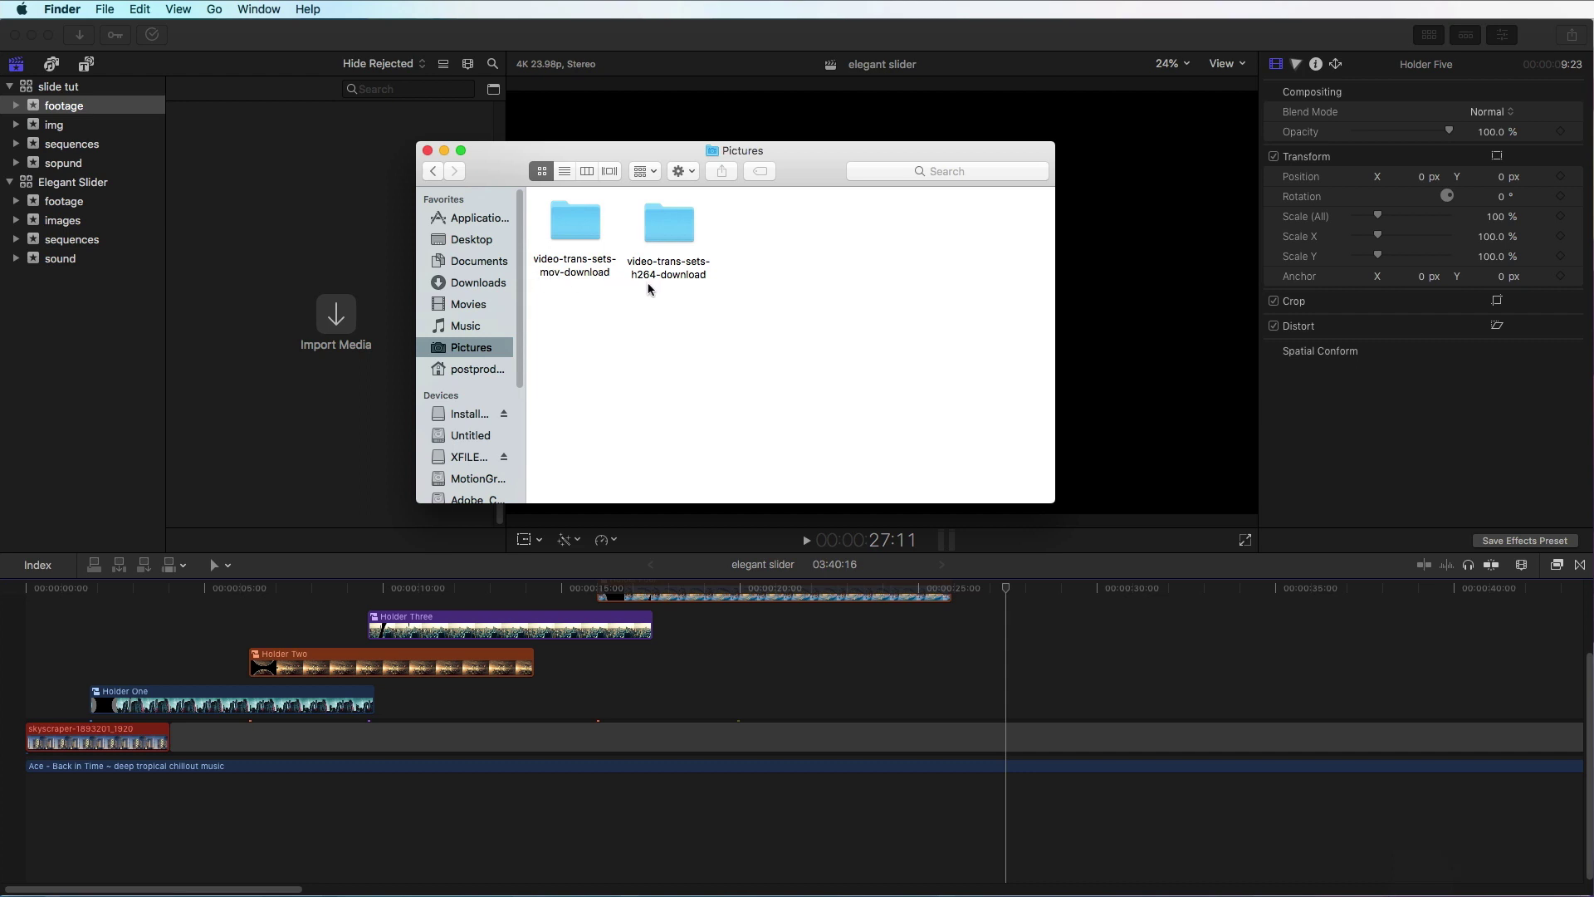
pyautogui.click(572, 245)
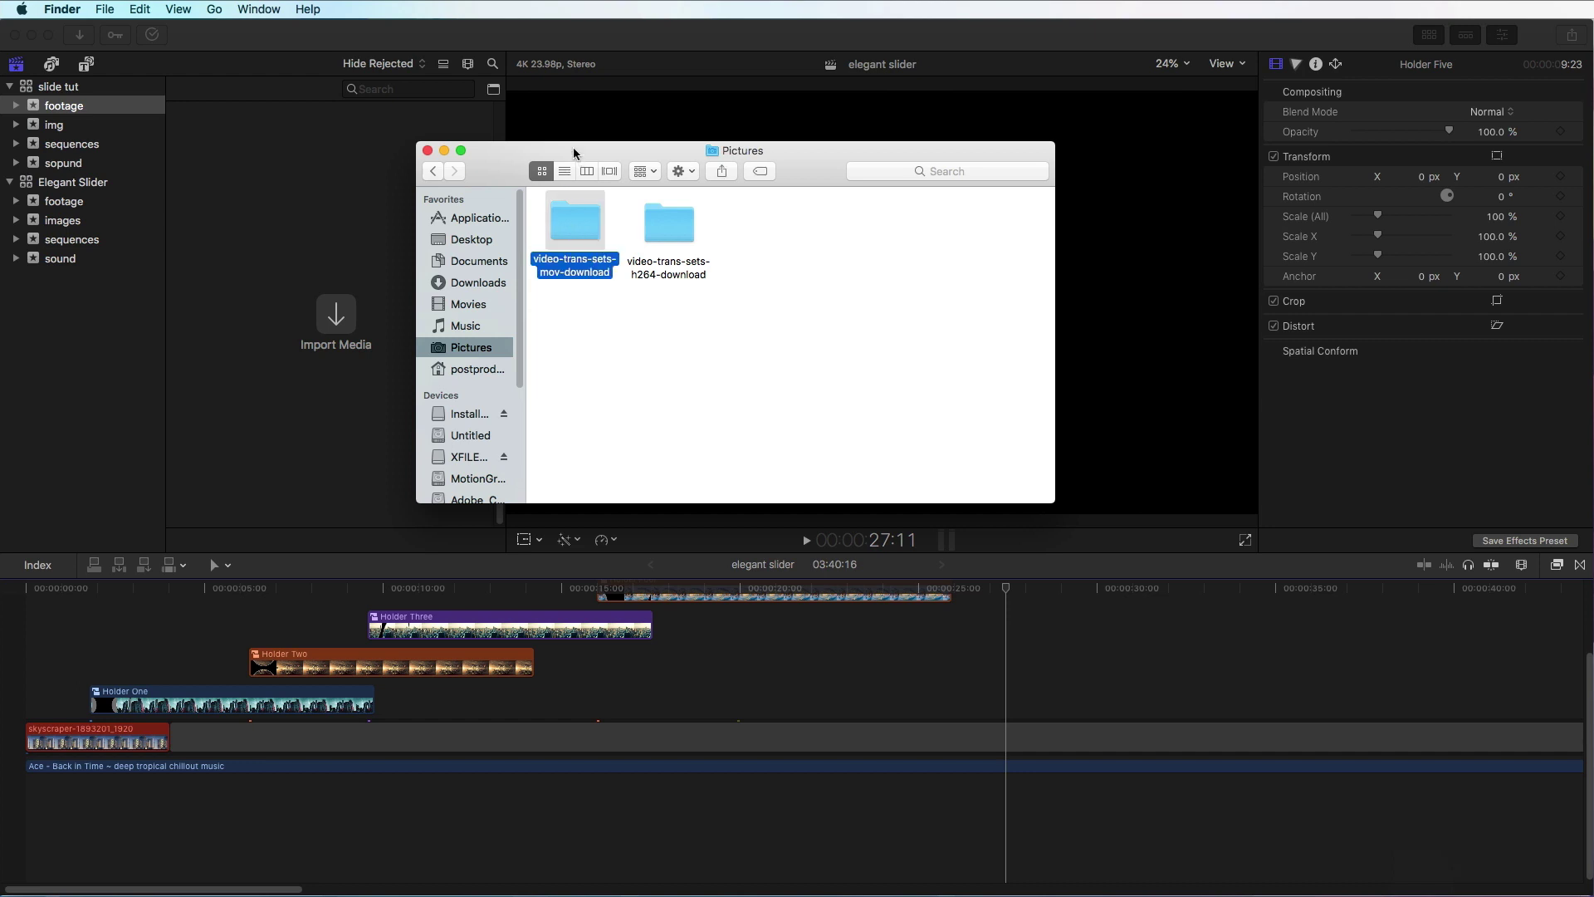
pyautogui.moveTo(573, 147); pyautogui.dragTo(794, 246)
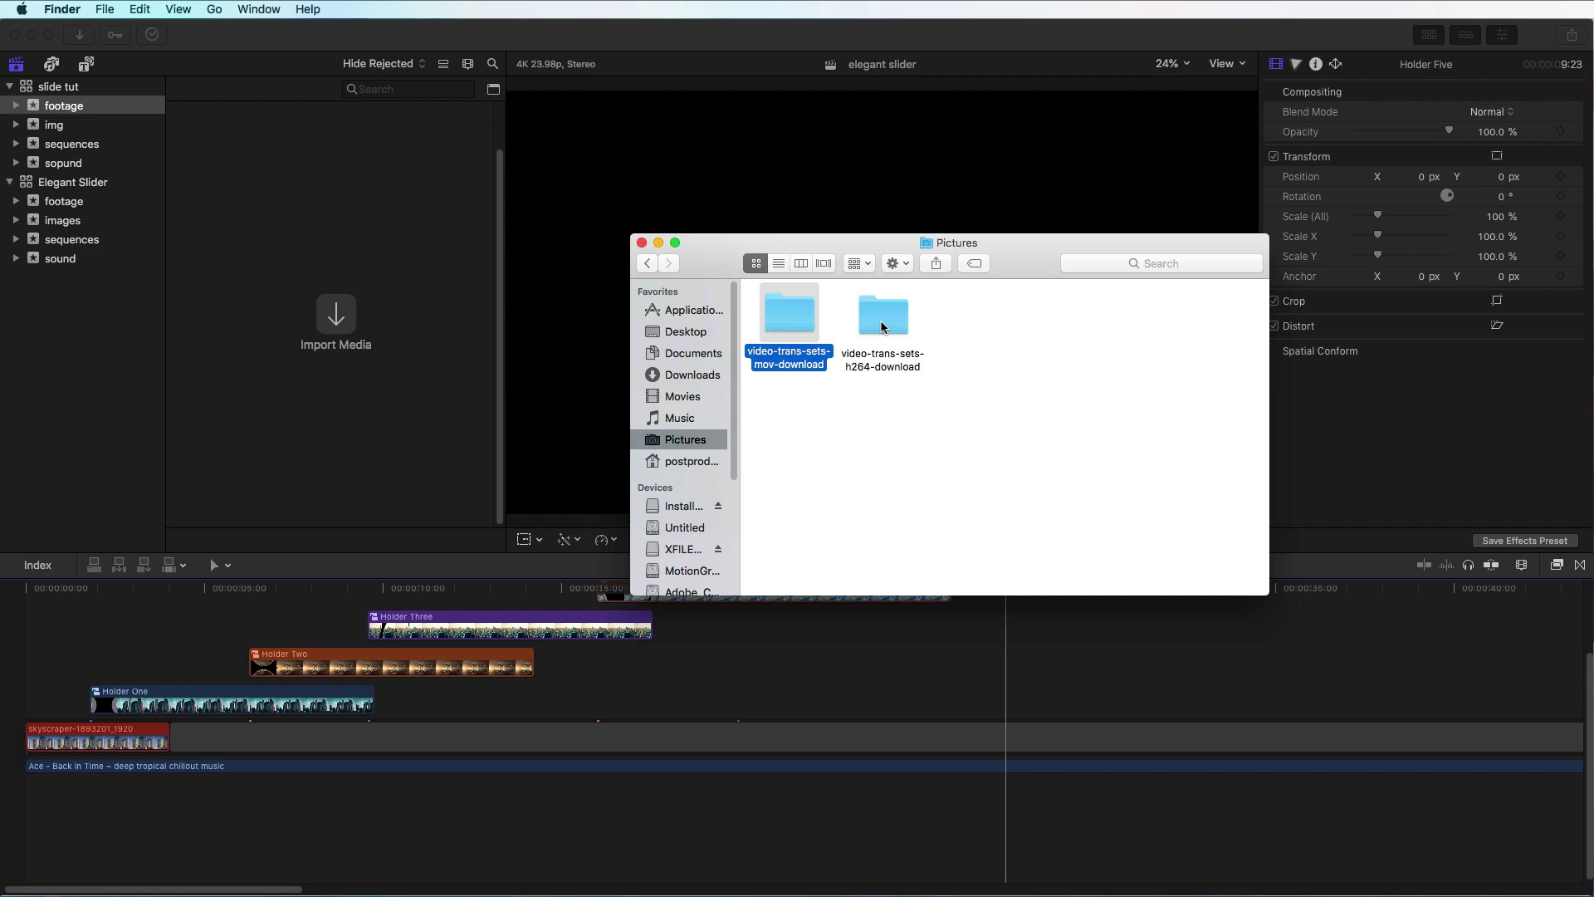
# - Back in Final Cut Pro, import the video-trans-sets-mov-download folder from FC project into the footage event, copying files to the library
pyautogui.click(396, 264)
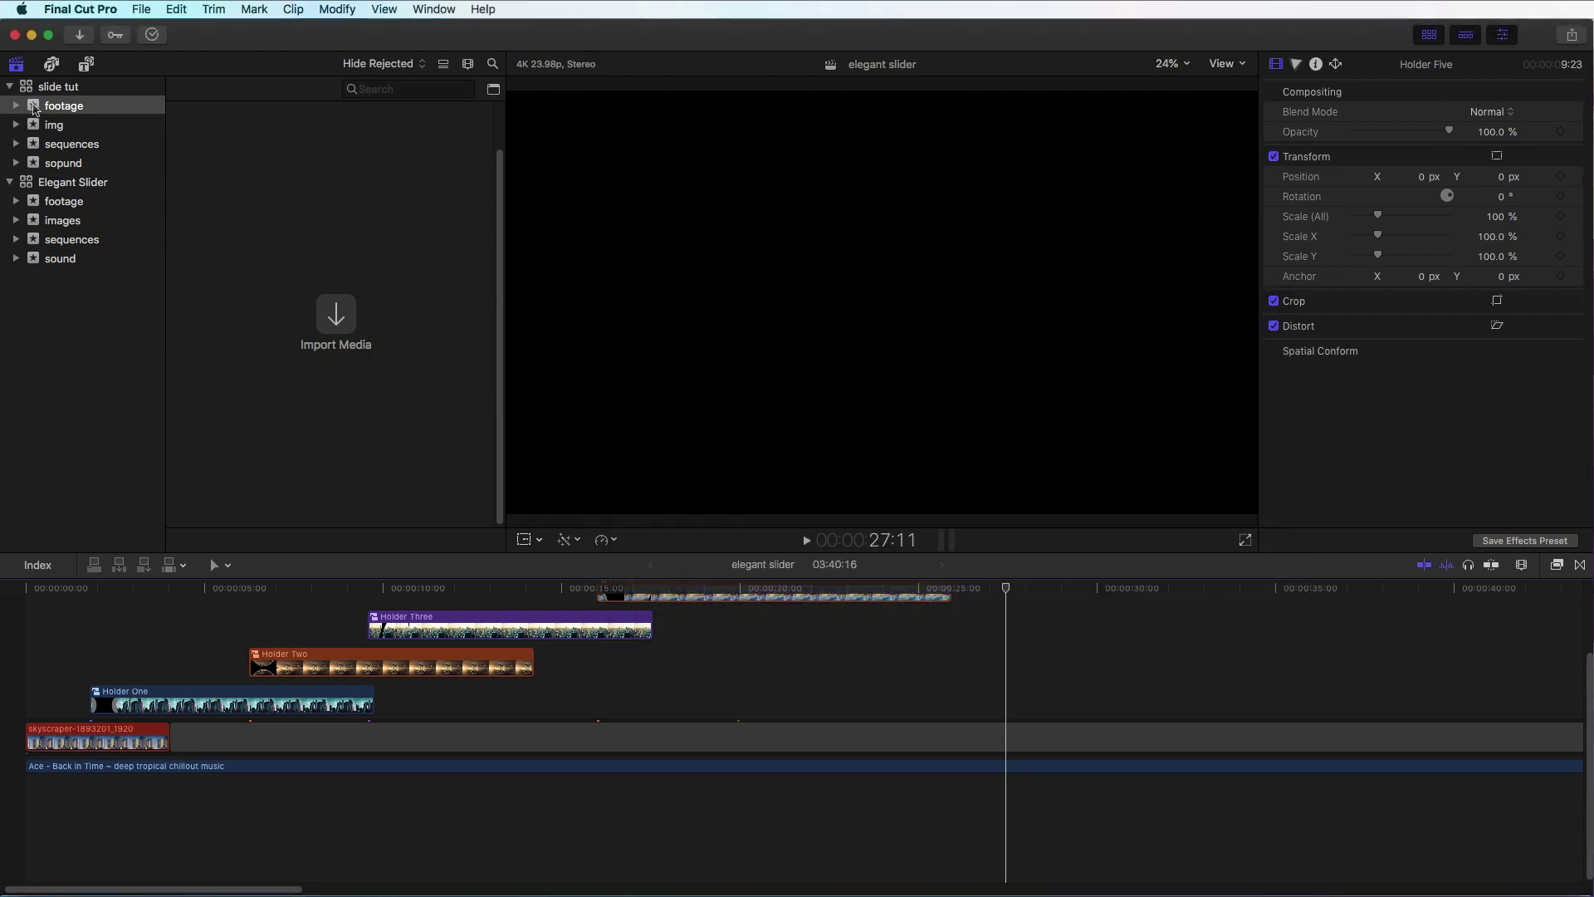
pyautogui.click(336, 320)
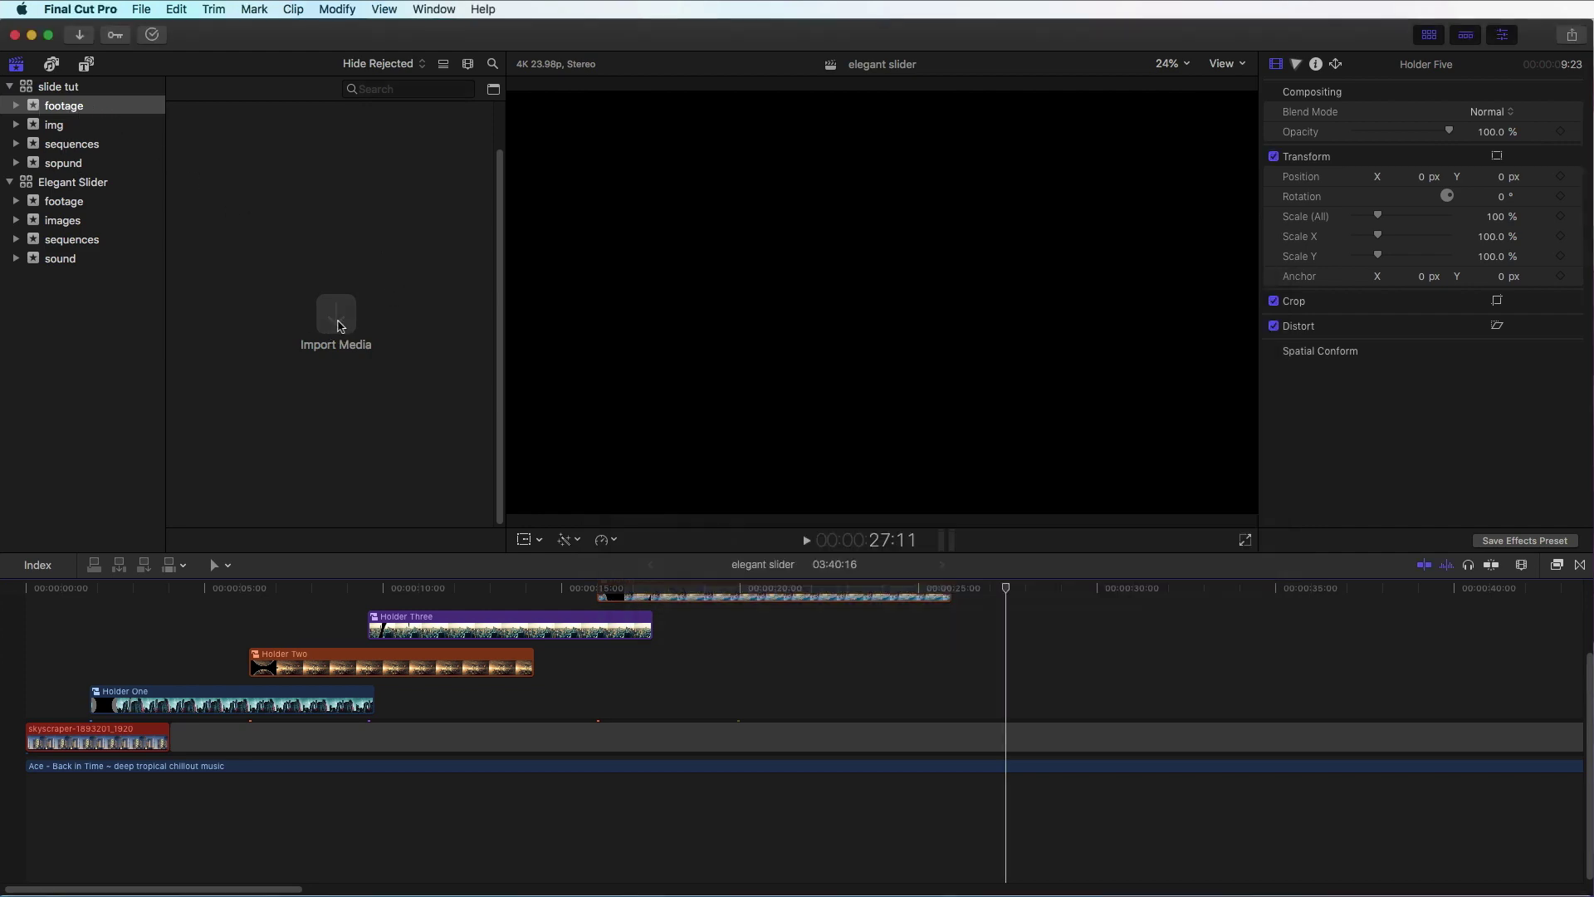
pyautogui.scroll(-5, 653, 607)
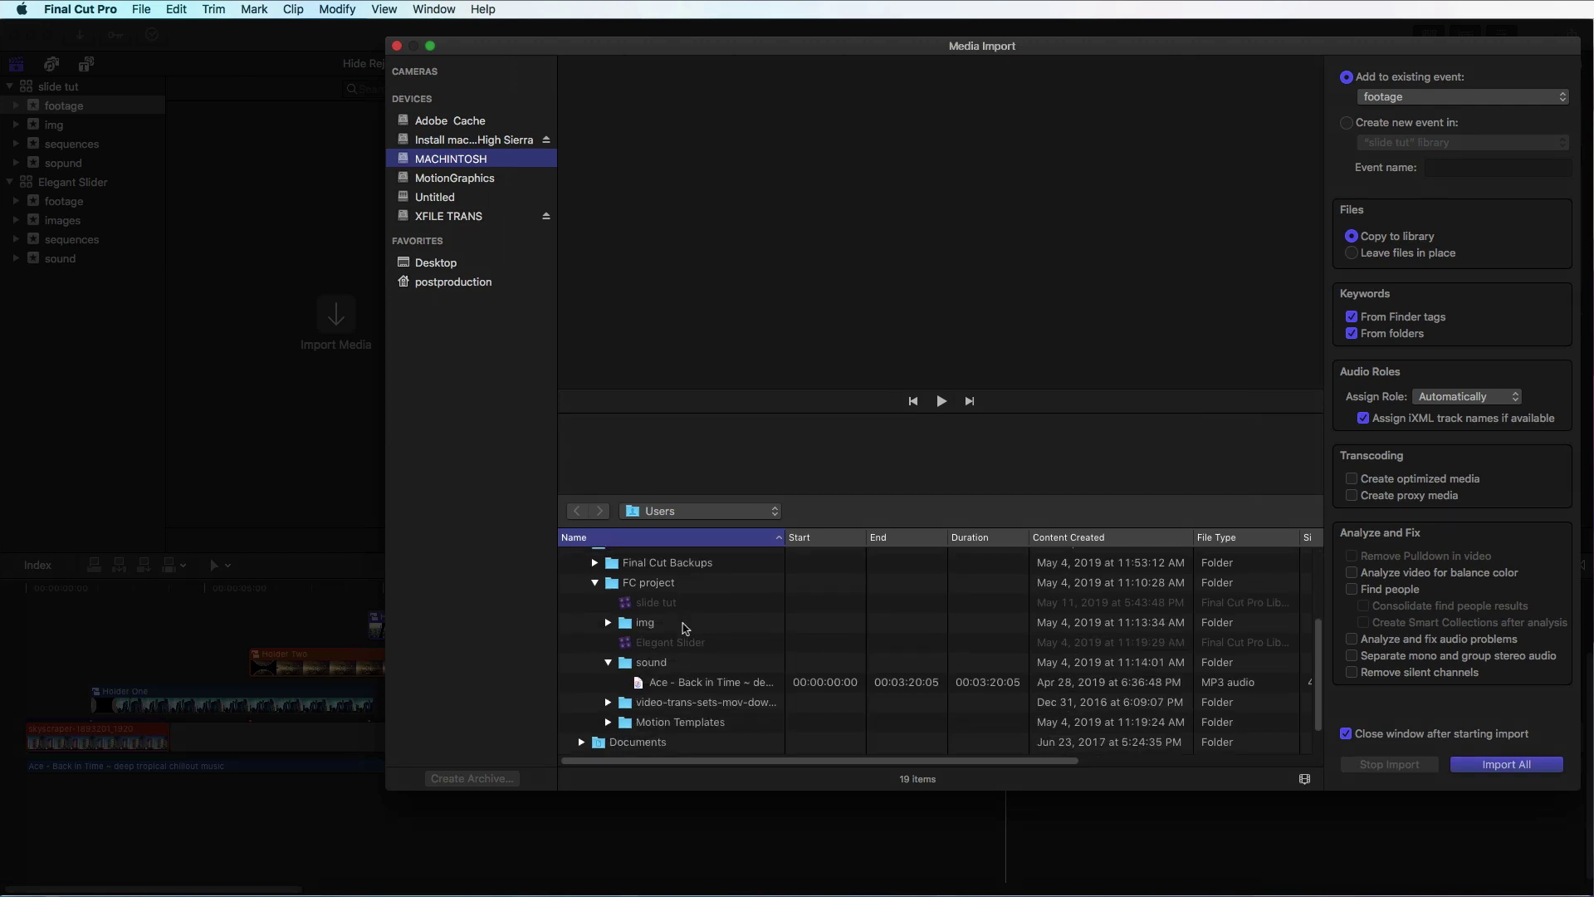
pyautogui.click(696, 700)
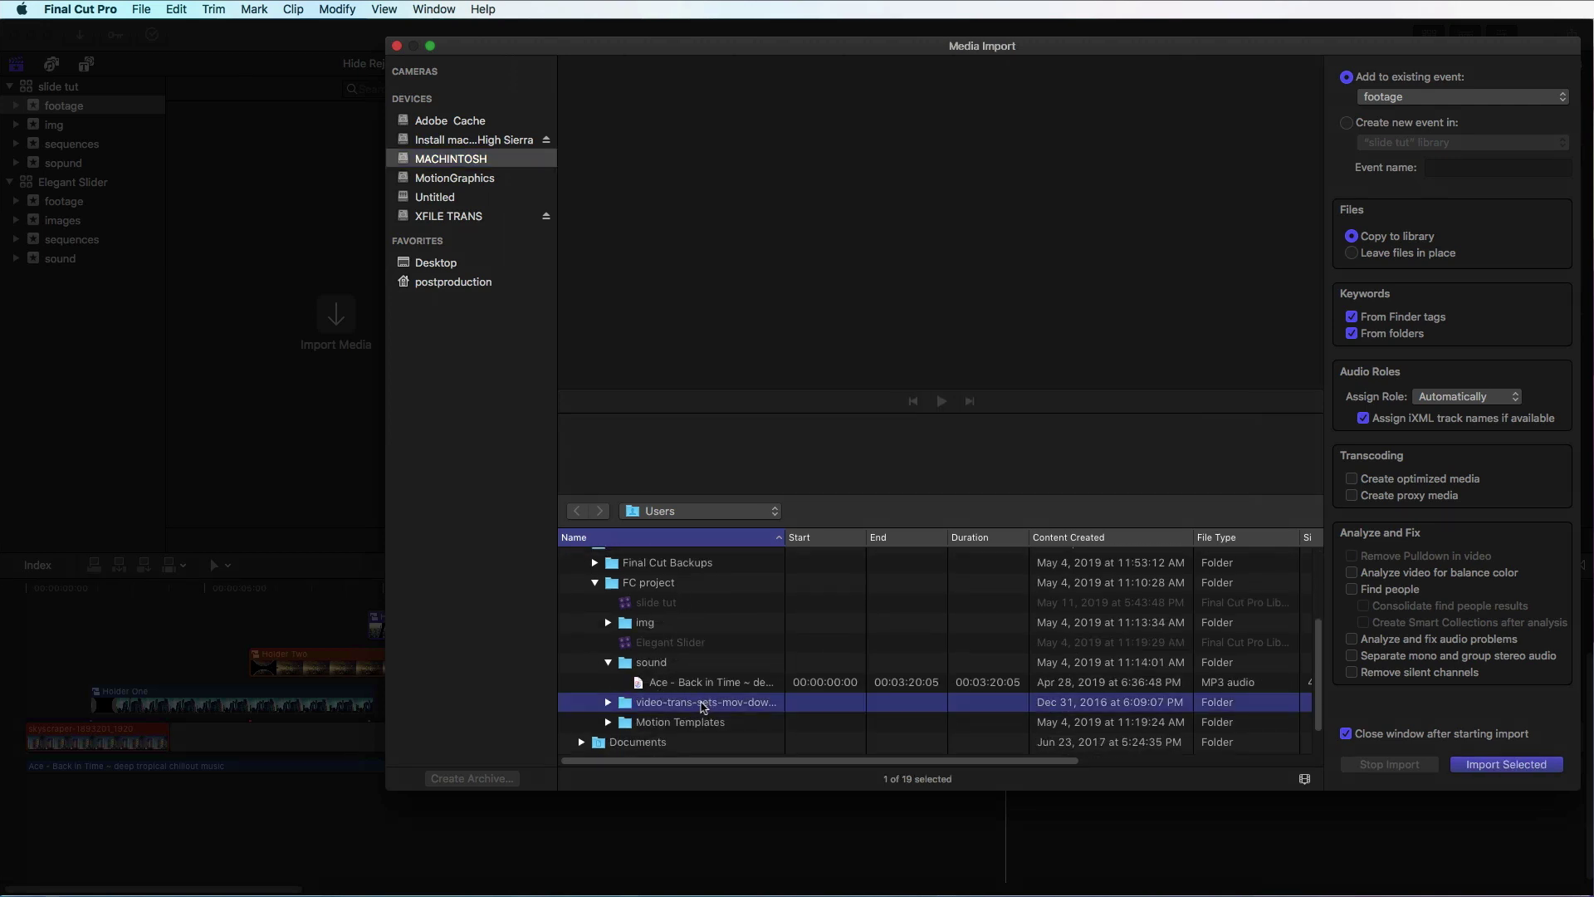
pyautogui.click(1496, 766)
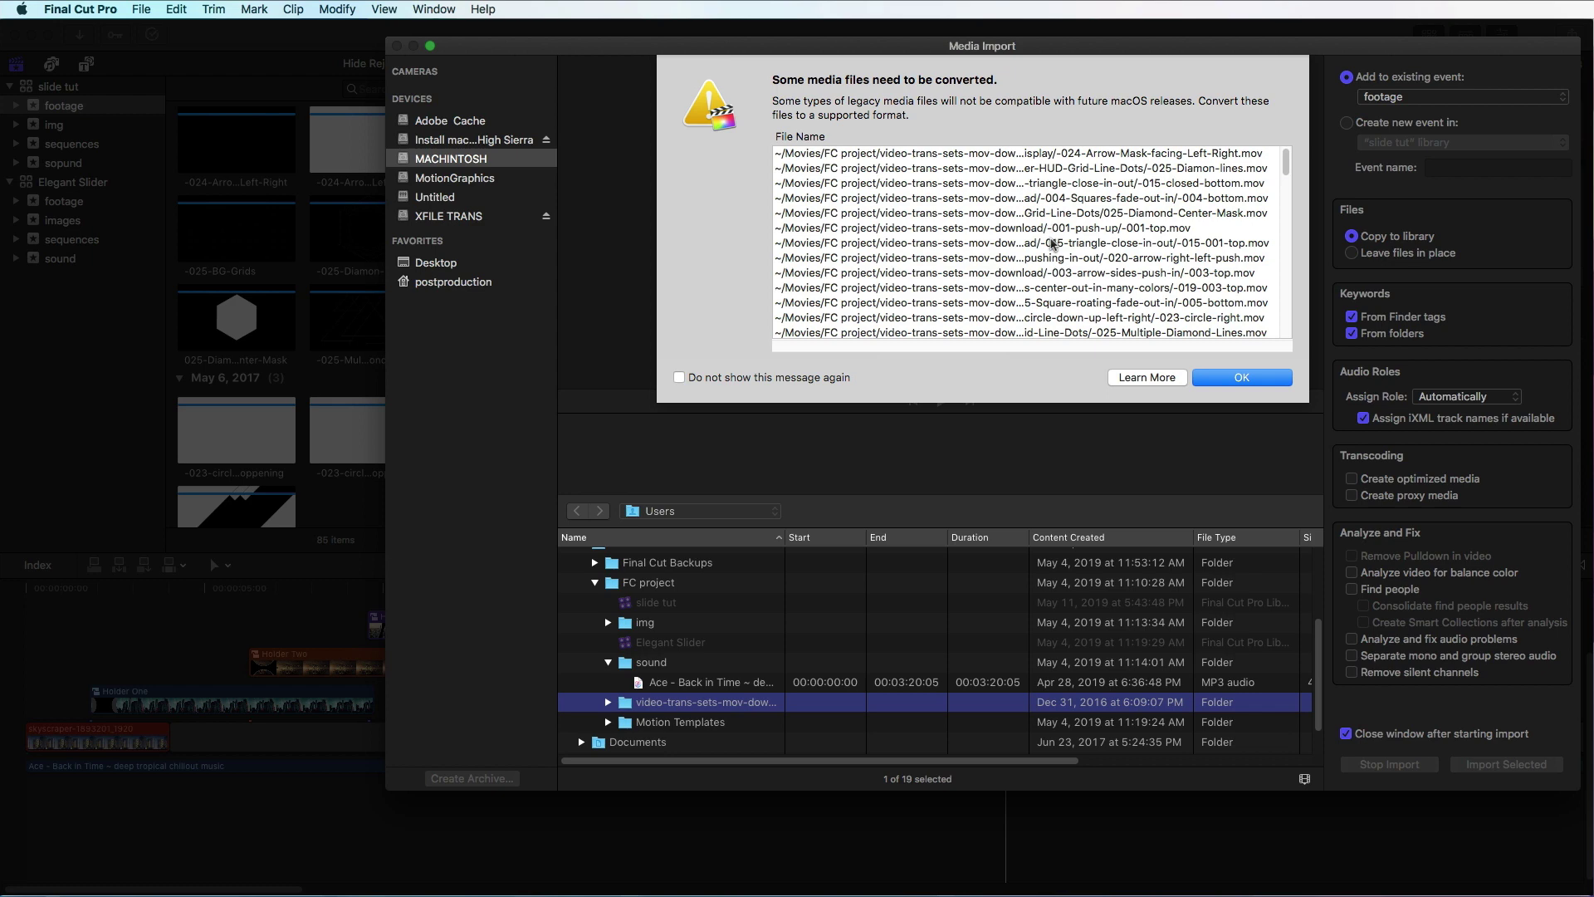
pyautogui.click(1230, 379)
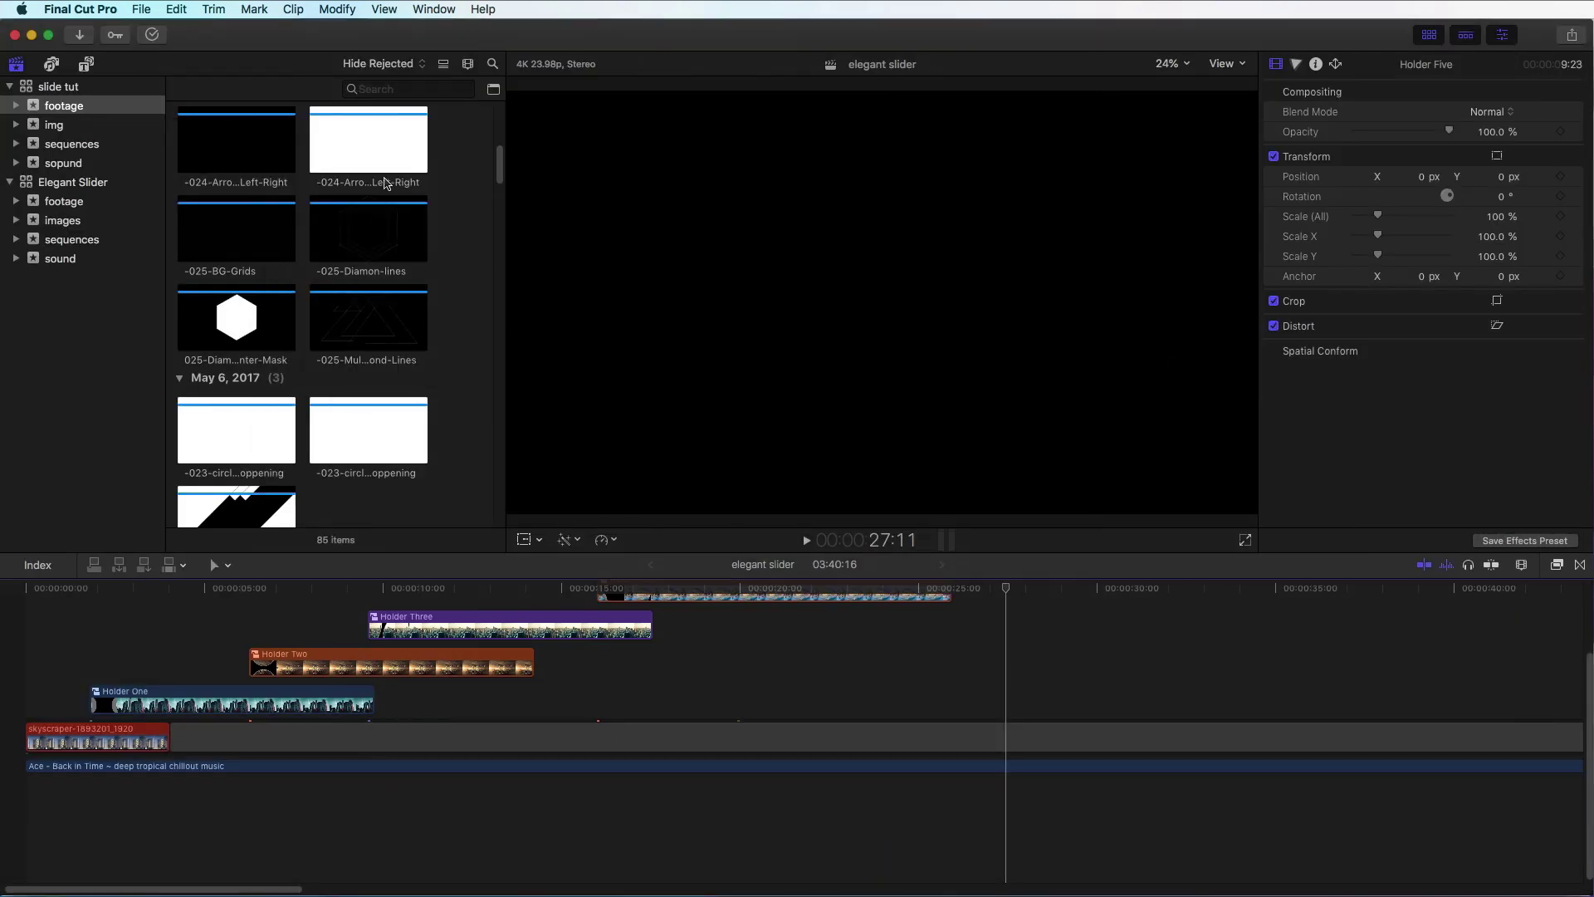
# - Select the white -024 arrow transition clip in the footage event, and switch to the Nera Studio home page in Safari
pyautogui.click(349, 154)
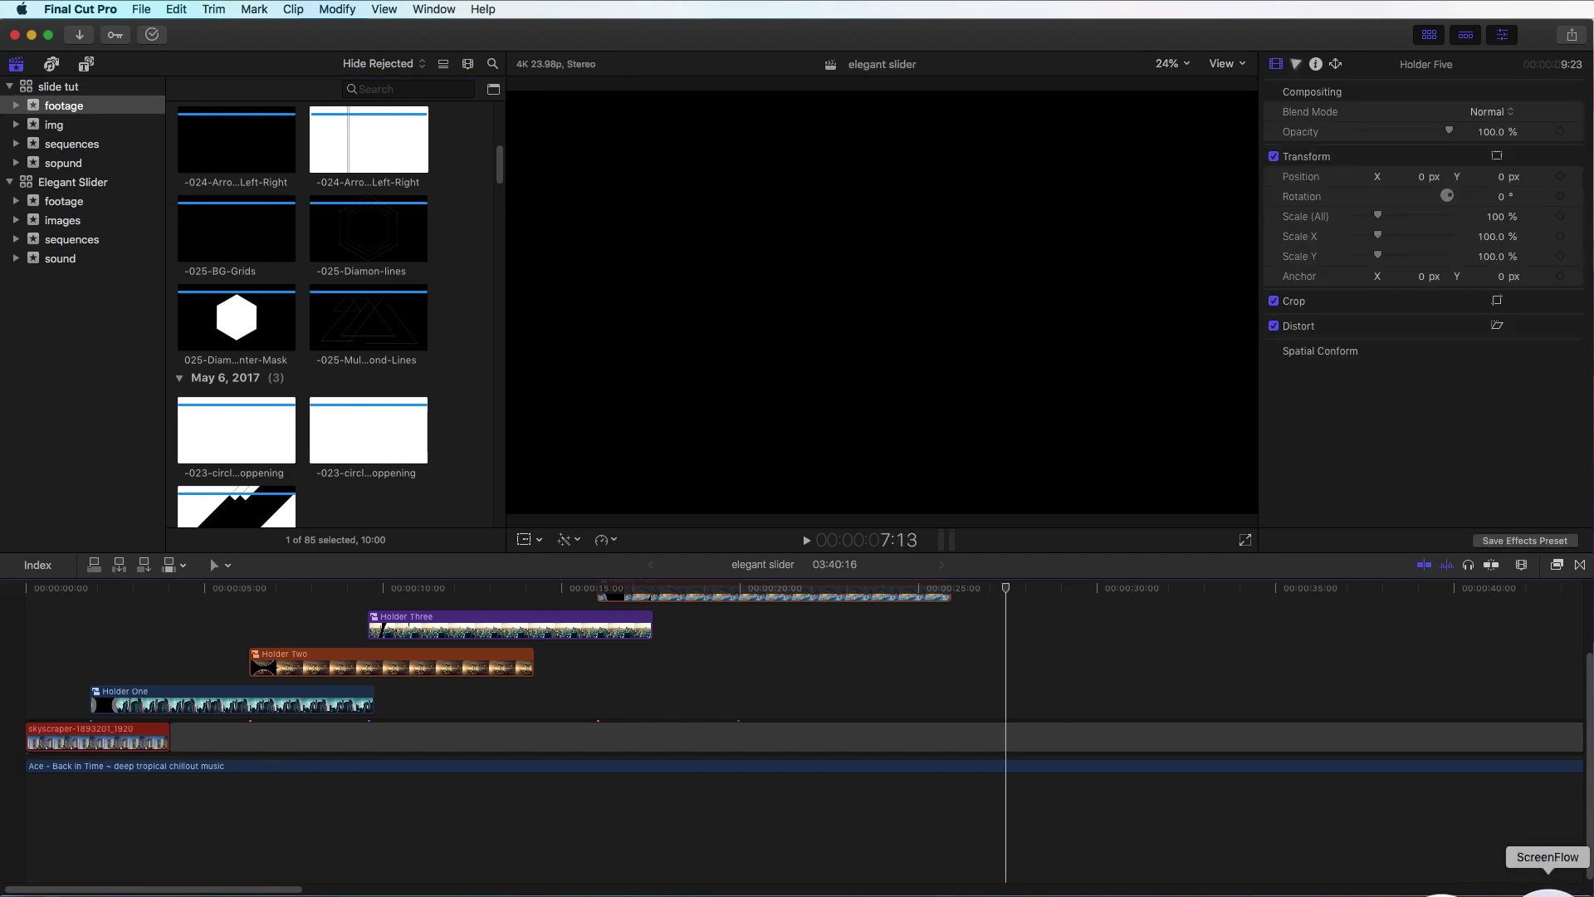
pyautogui.click(1478, 888)
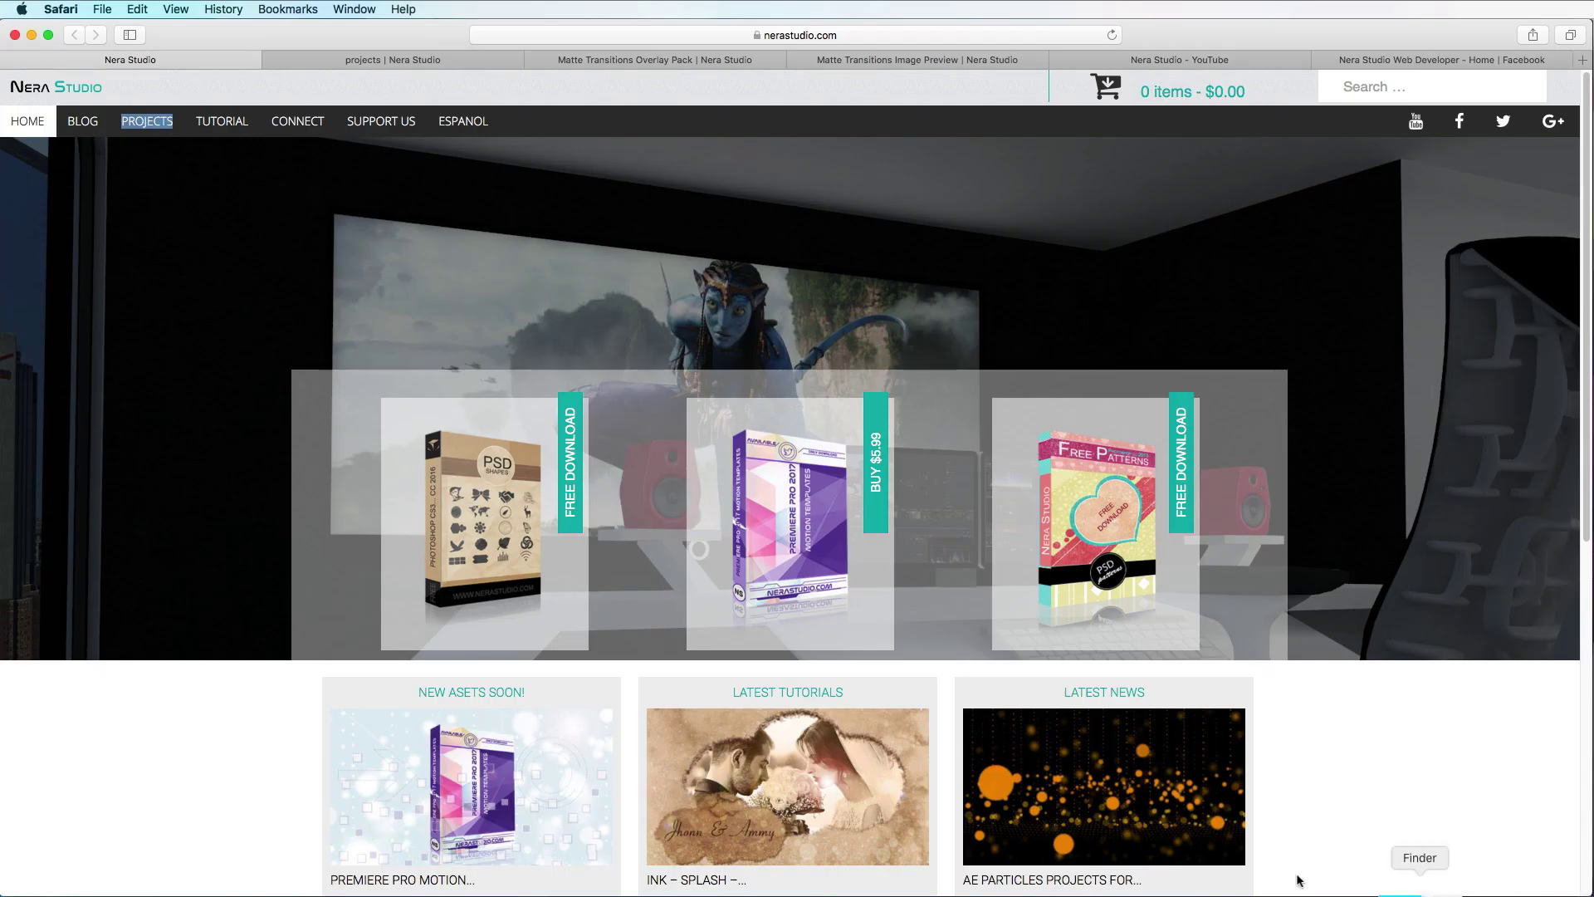
# - Examine the matte transition thumbnails on Nera Studio's Matte Transitions Image Preview page and return to Final Cut Pro
pyautogui.click(683, 63)
pyautogui.click(845, 65)
pyautogui.scroll(-10, 857, 828)
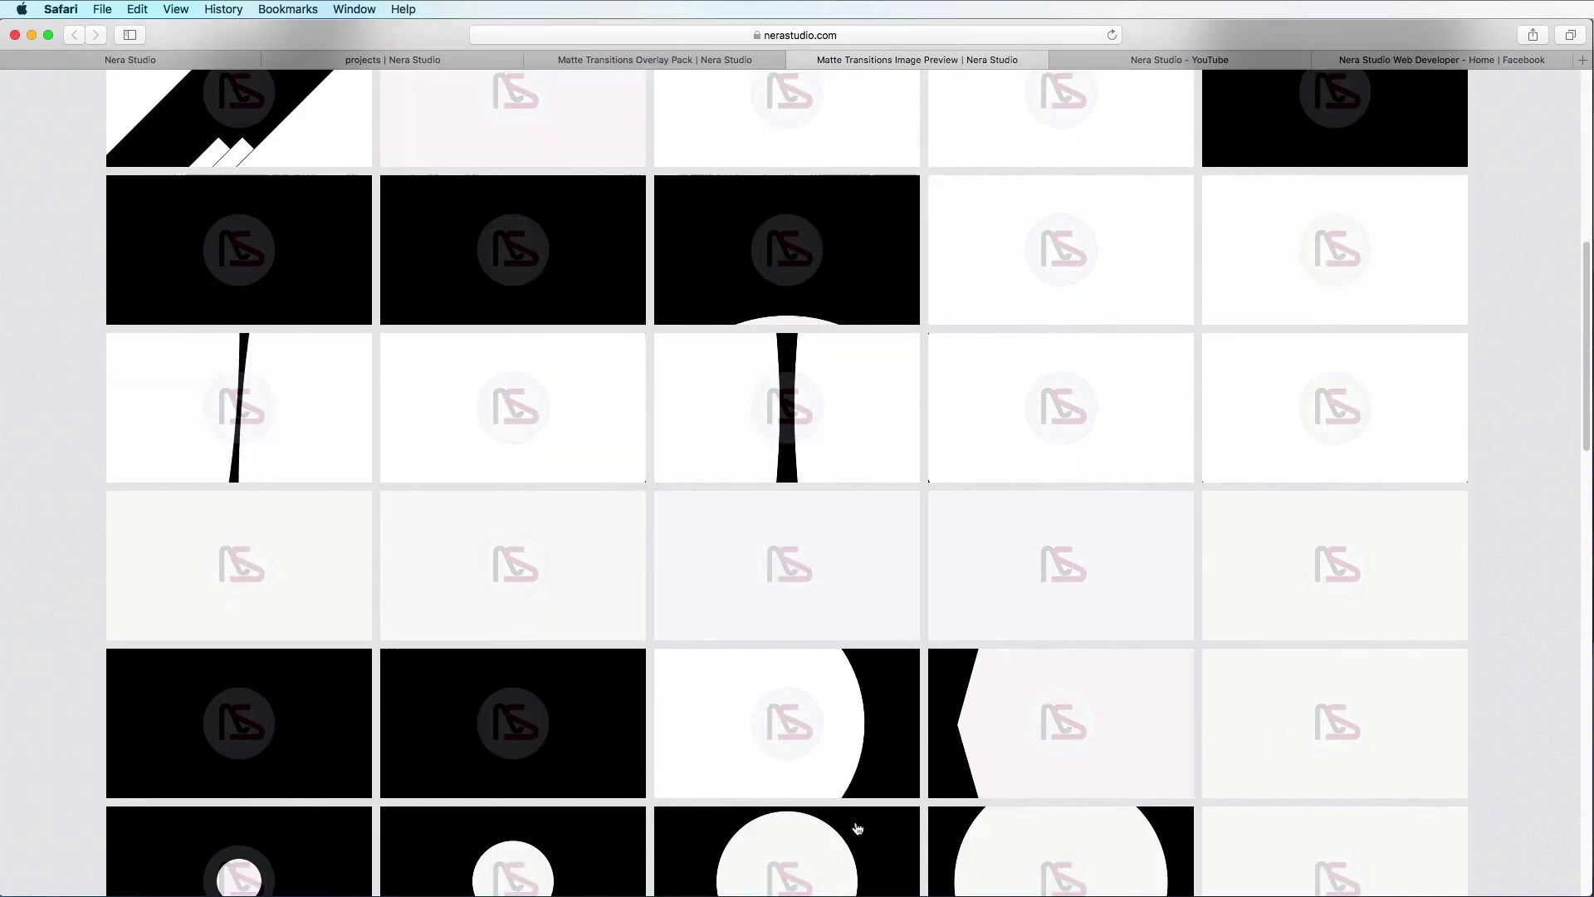
pyautogui.scroll(-5, 858, 828)
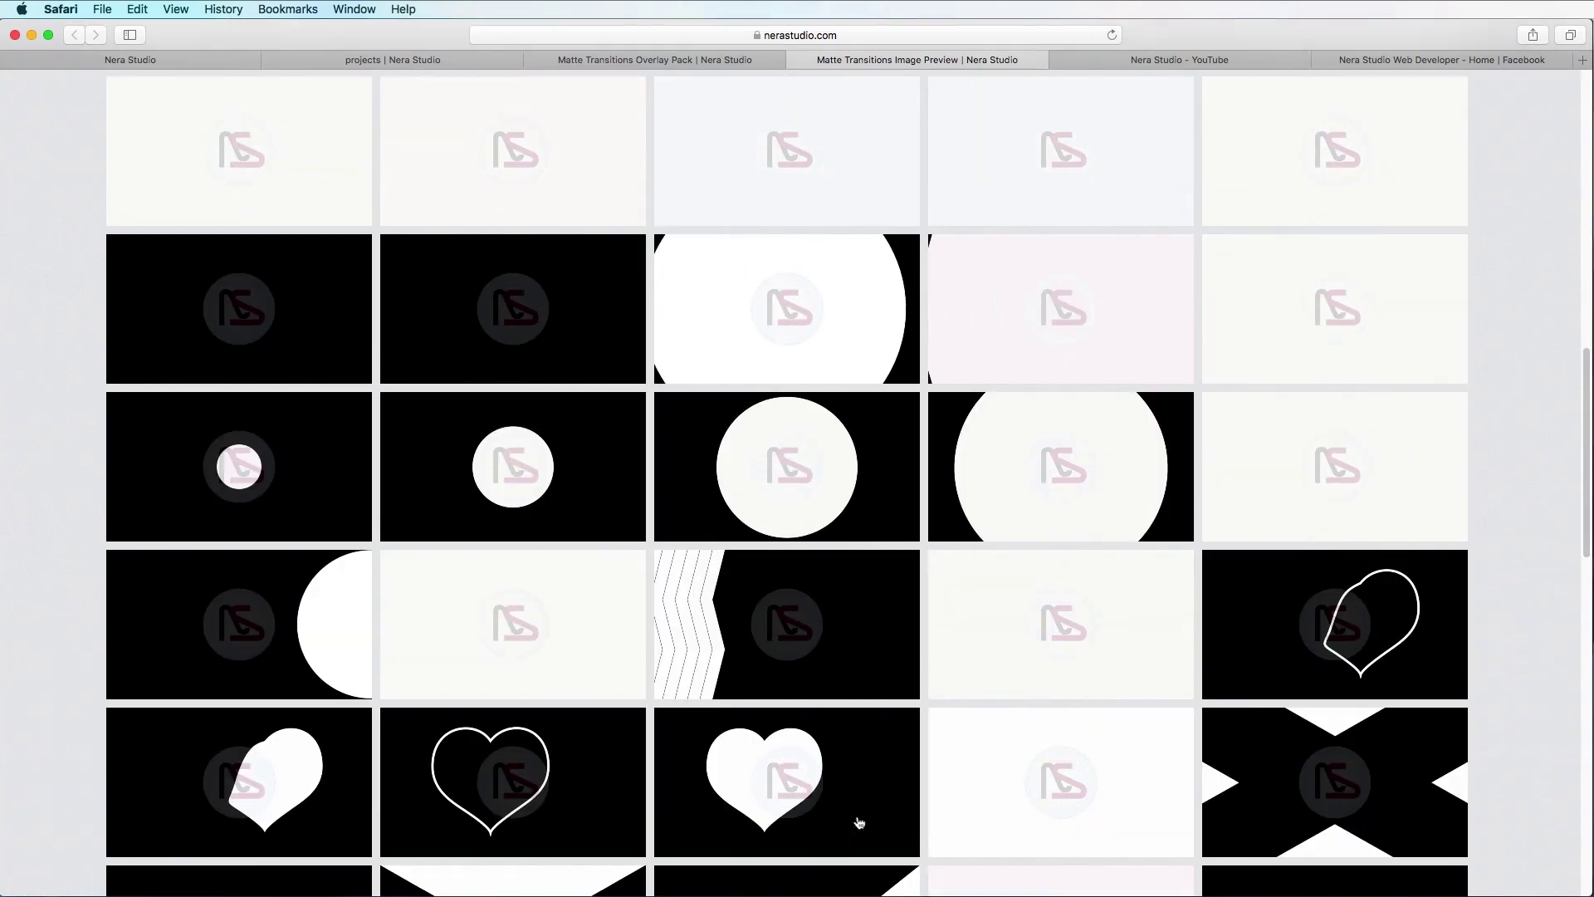
pyautogui.scroll(-3, 860, 822)
pyautogui.scroll(15, 859, 822)
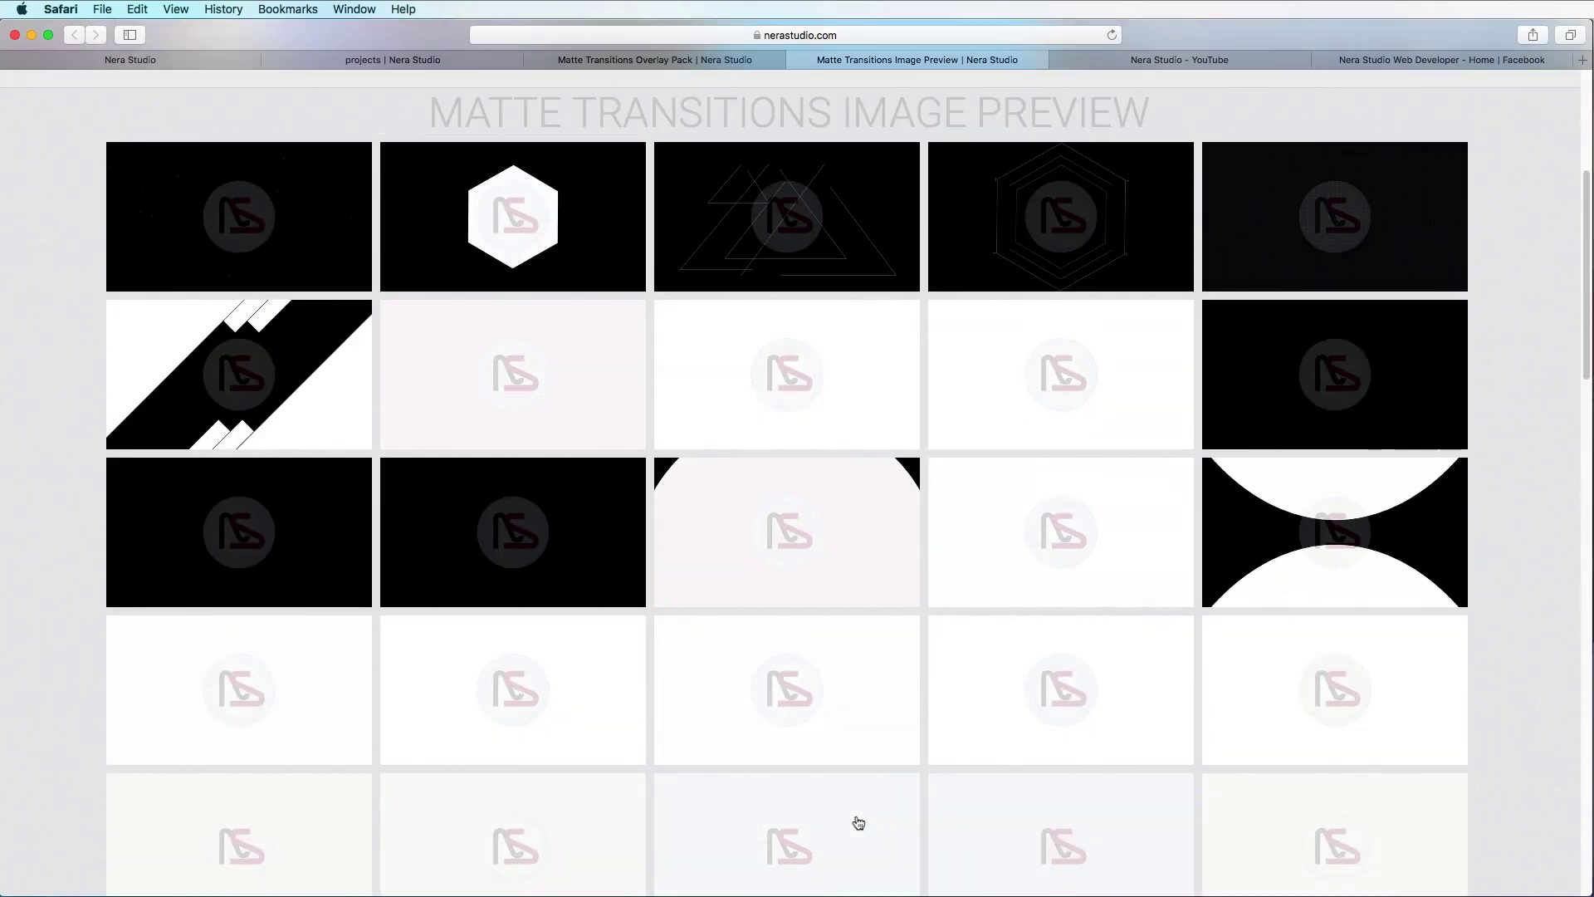
pyautogui.scroll(-12, 859, 822)
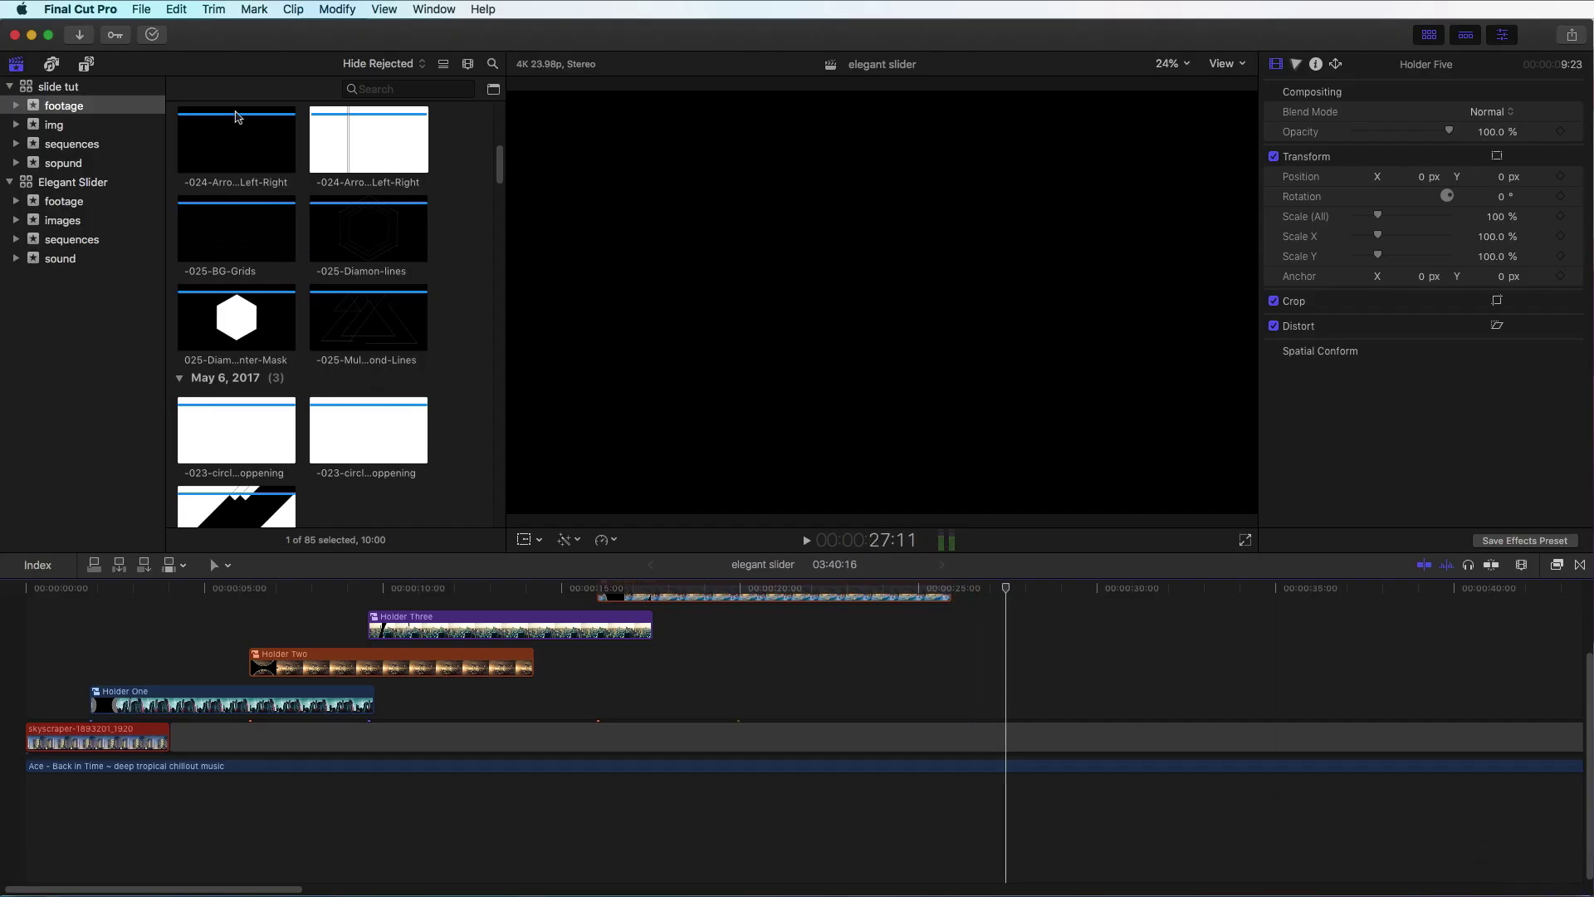
pyautogui.press('Right')
# - Import all the city images from the img folder of FC project in Finder's Movies into the slide tut library's img event
pyautogui.click(62, 128)
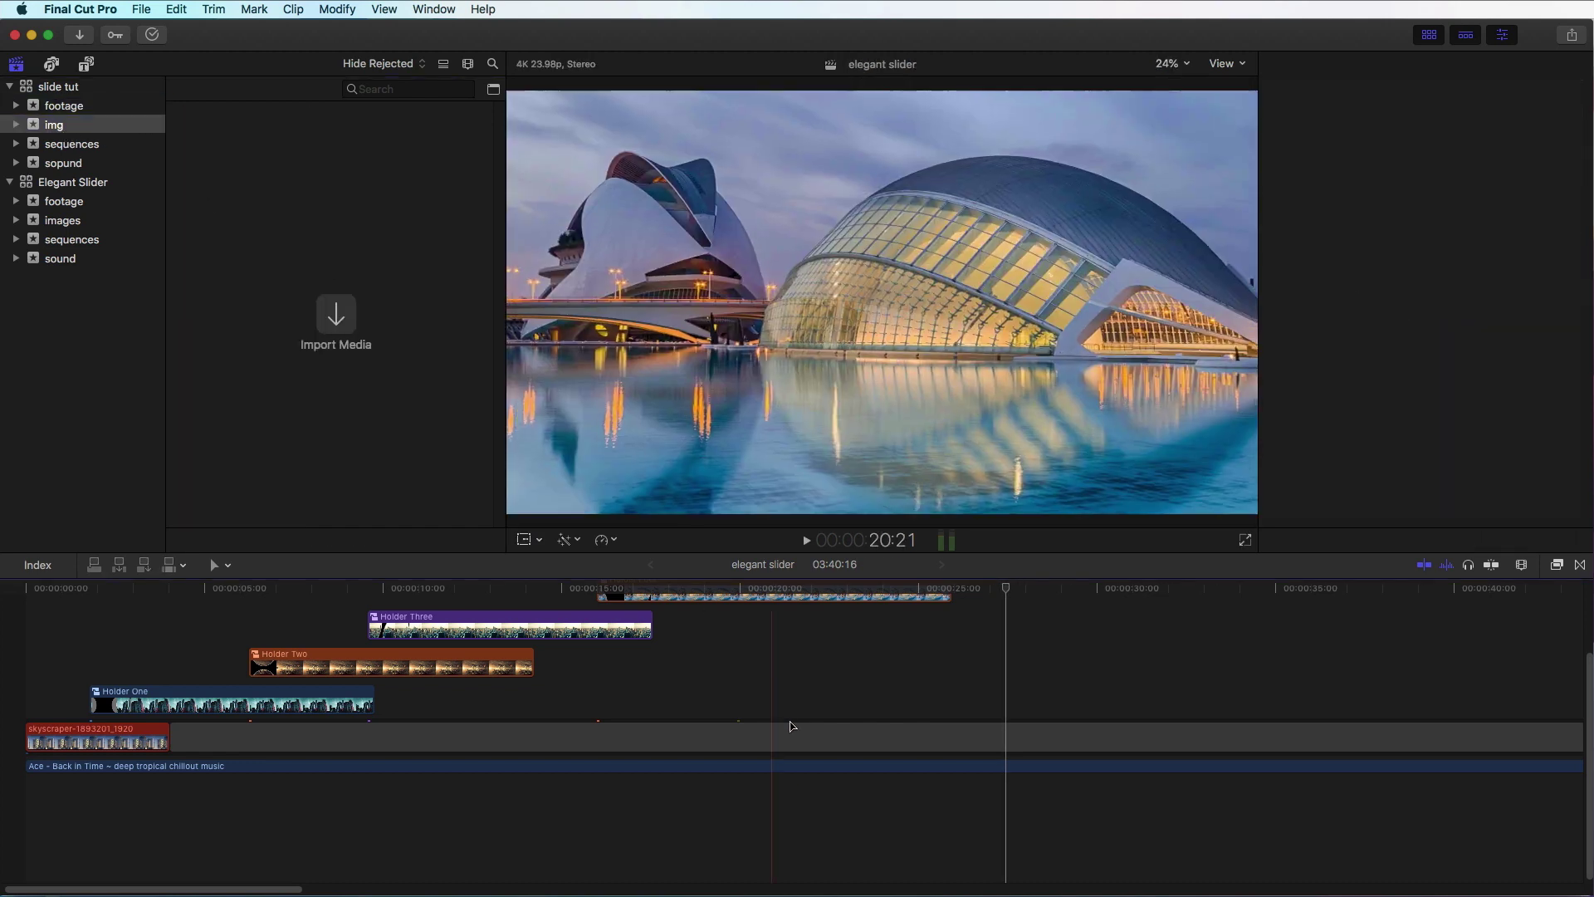
pyautogui.click(791, 727)
pyautogui.click(1391, 885)
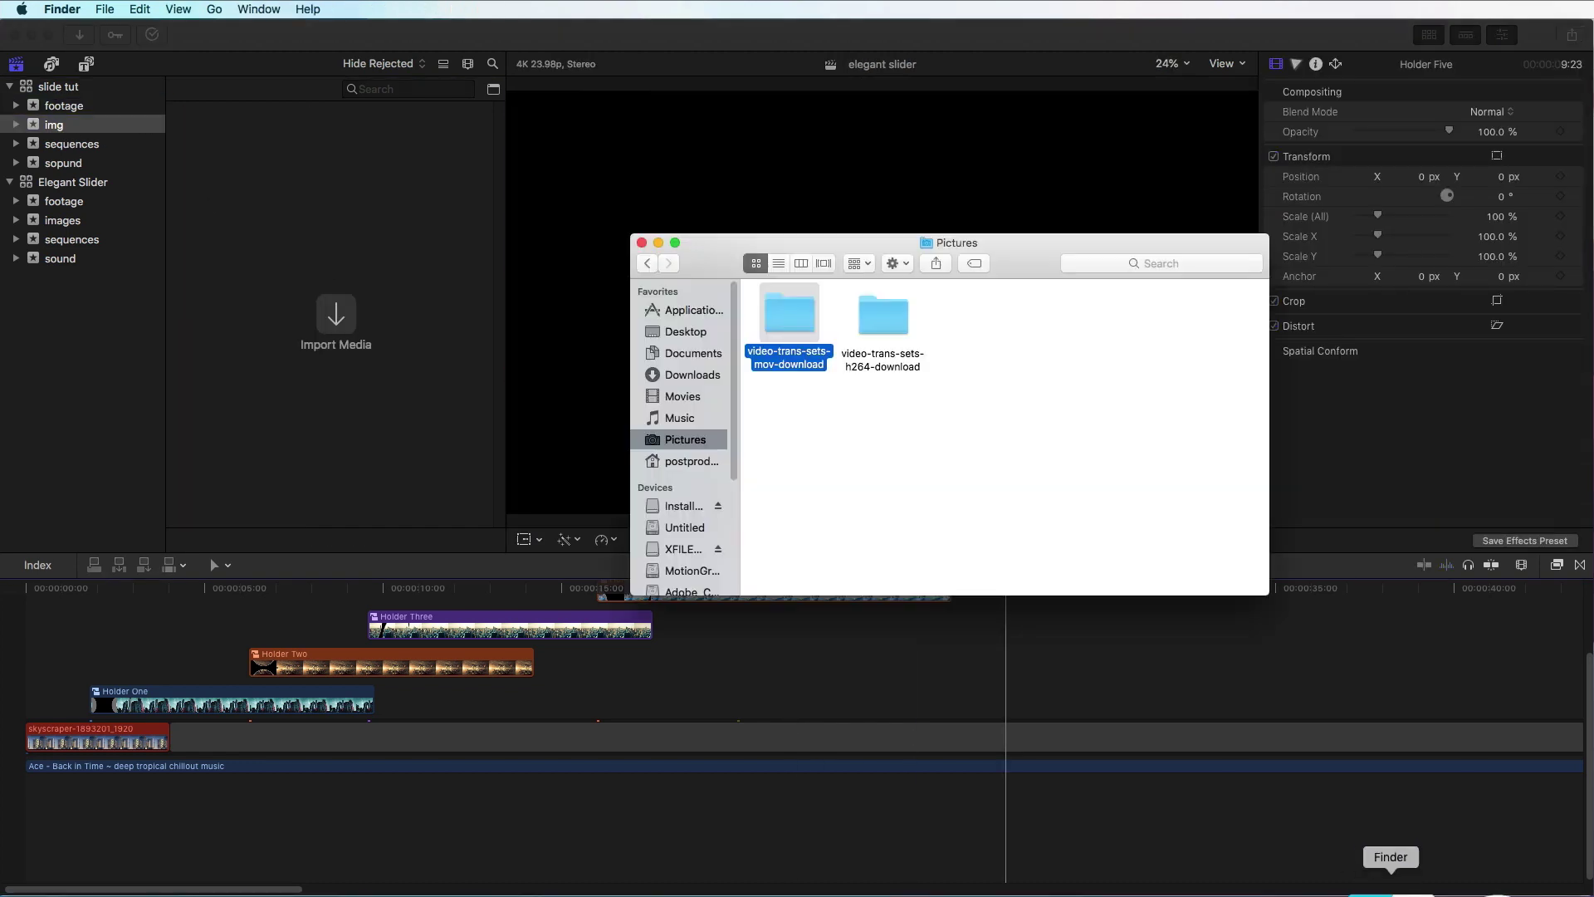
pyautogui.click(681, 395)
pyautogui.doubleClick(766, 341)
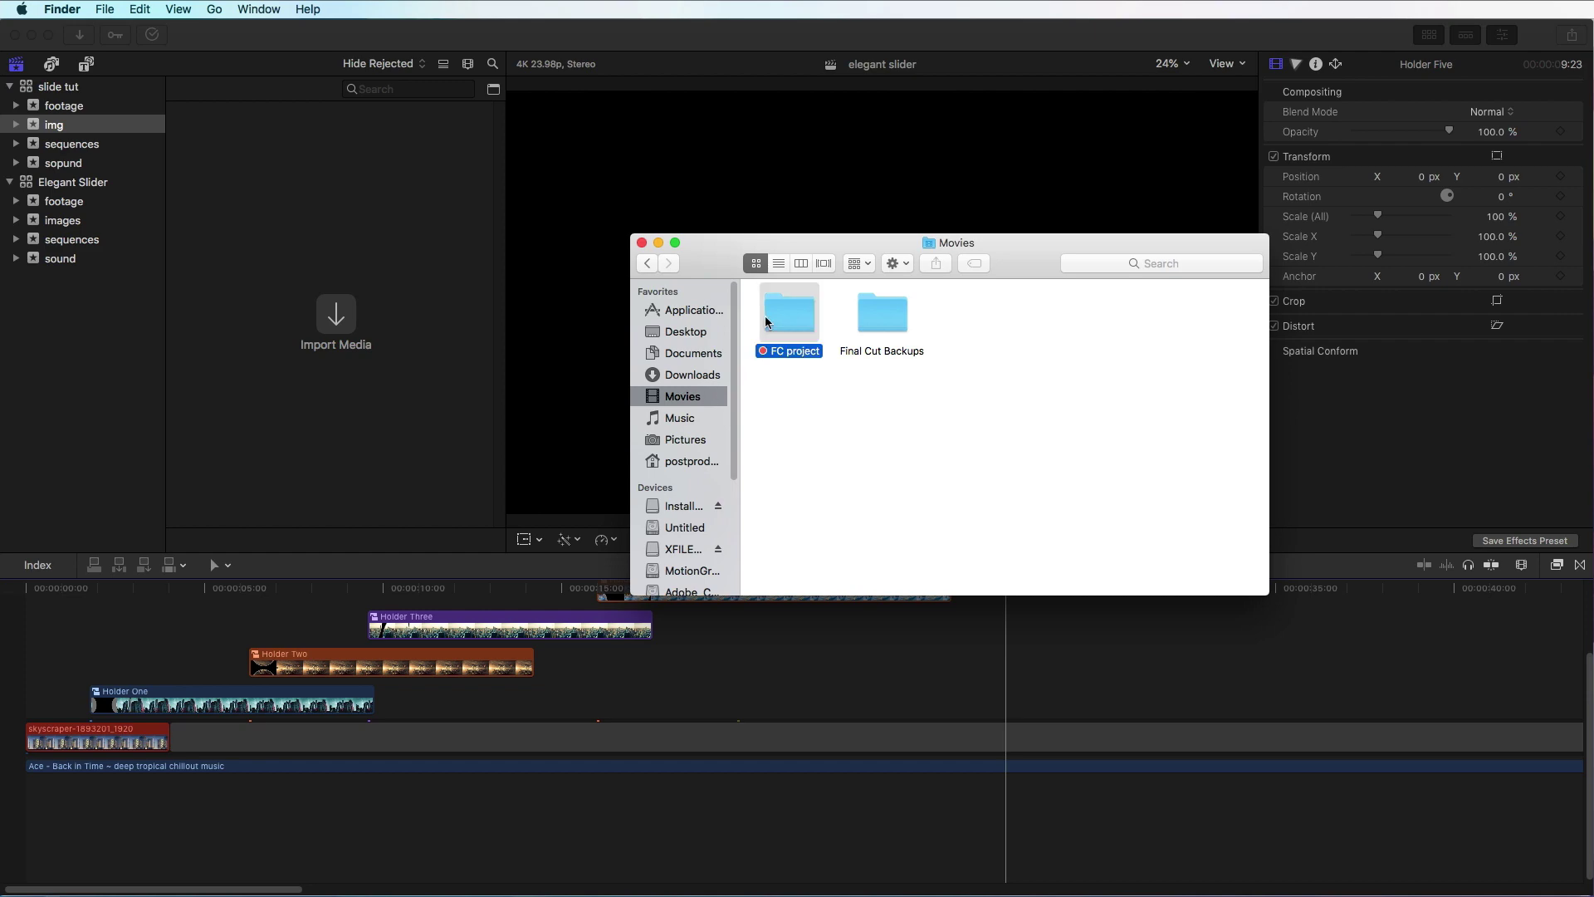
pyautogui.doubleClick(801, 329)
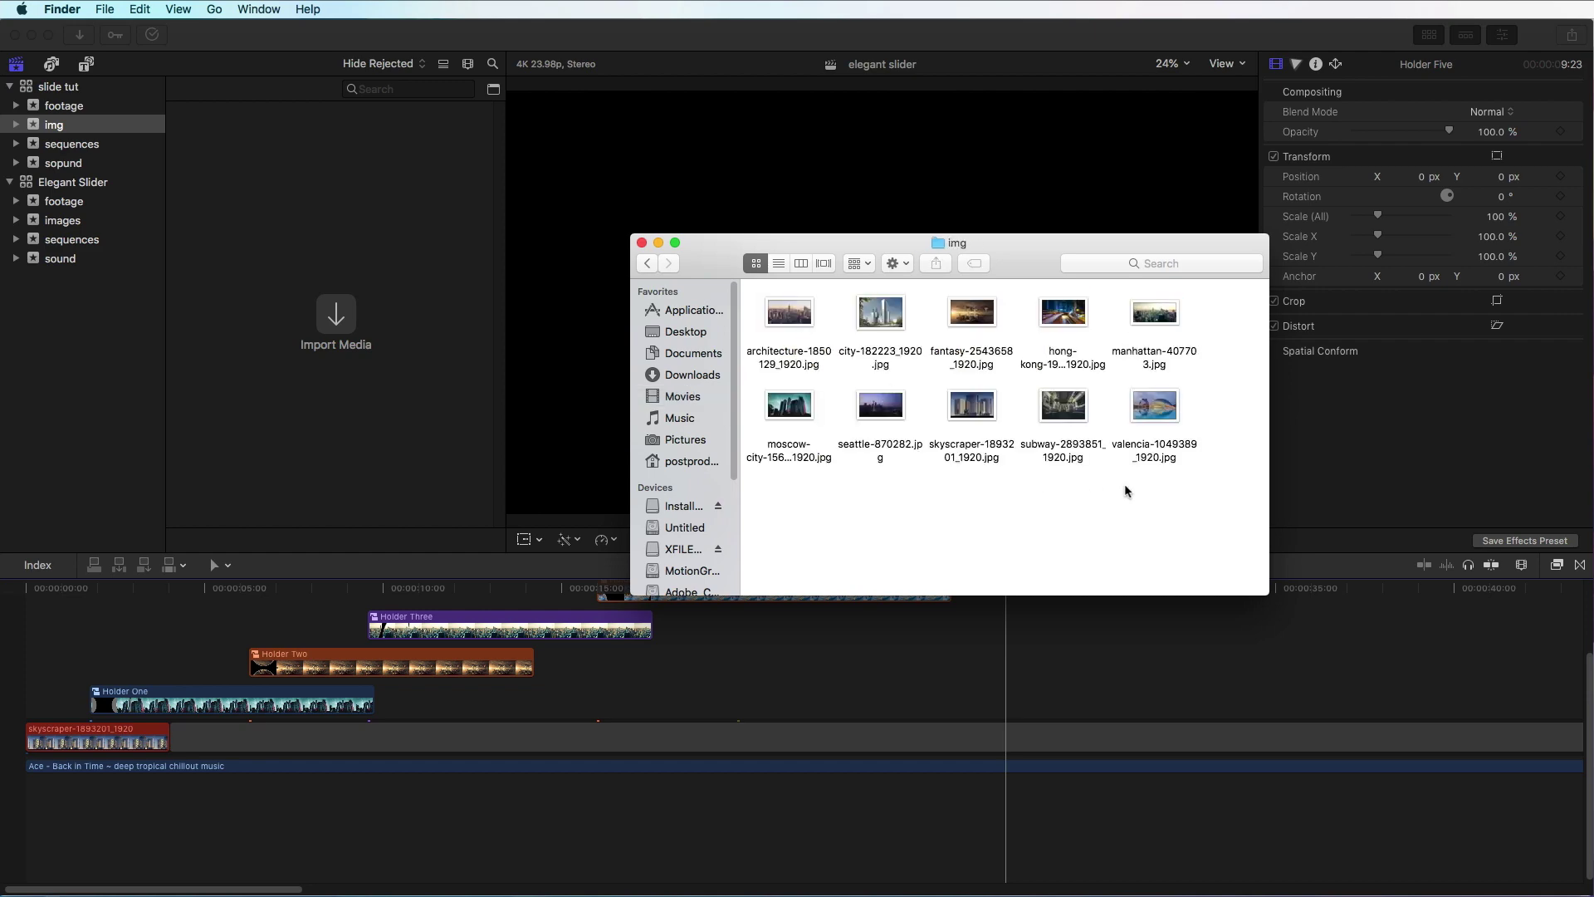
pyautogui.moveTo(1205, 486); pyautogui.dragTo(357, 226)
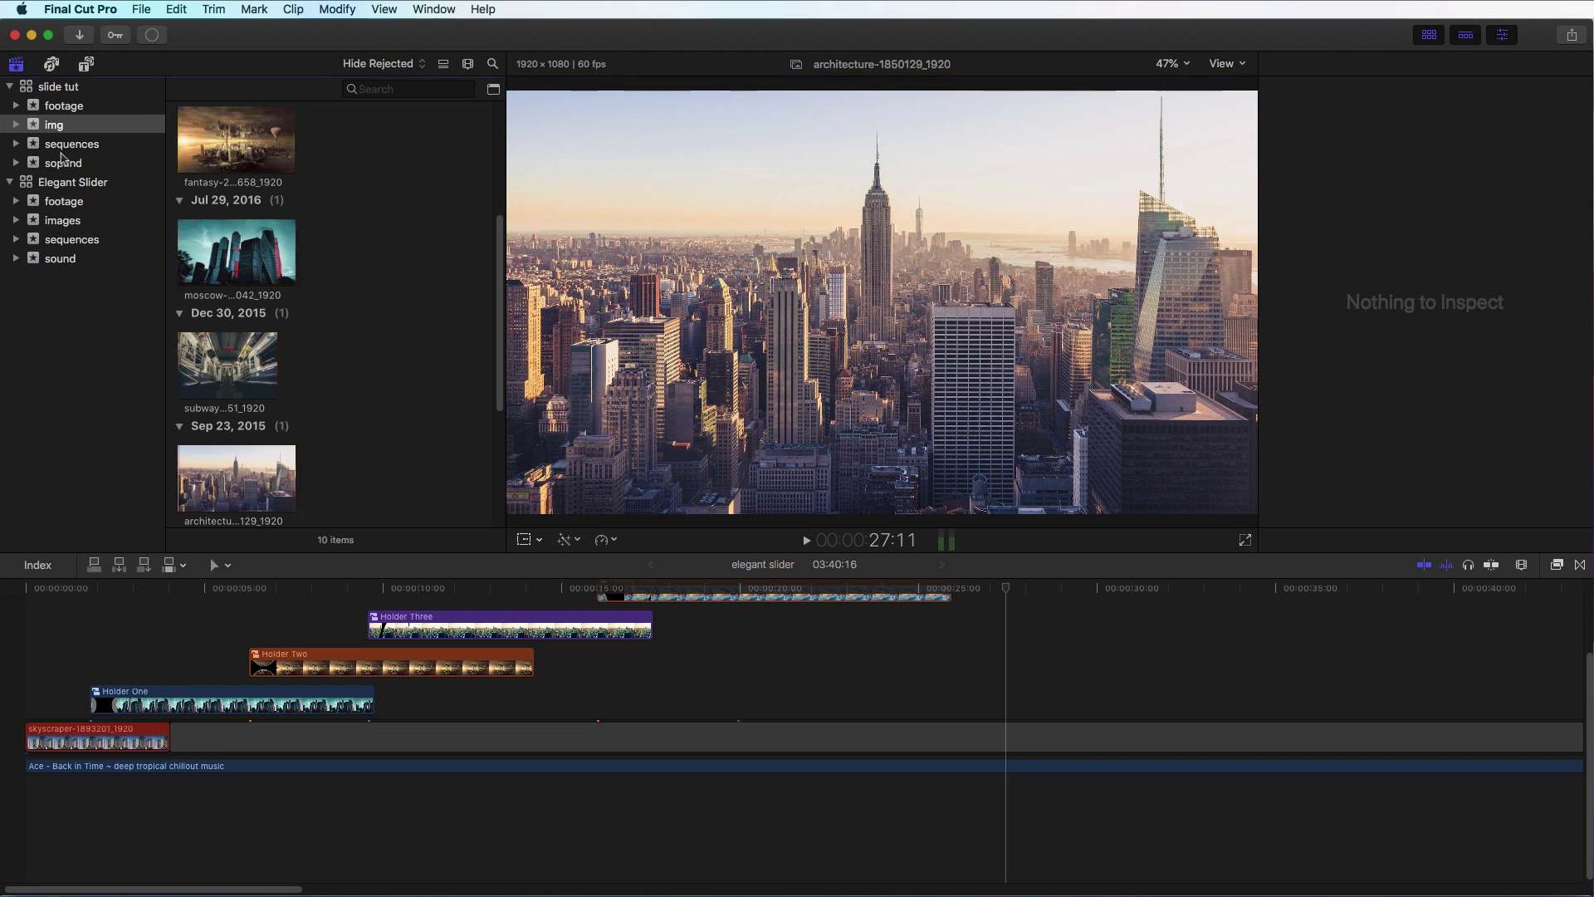
# - Import the Ace - Back in Time mp3 from FC project's sound folder in Finder into the slide tut library's sopund event
pyautogui.click(61, 164)
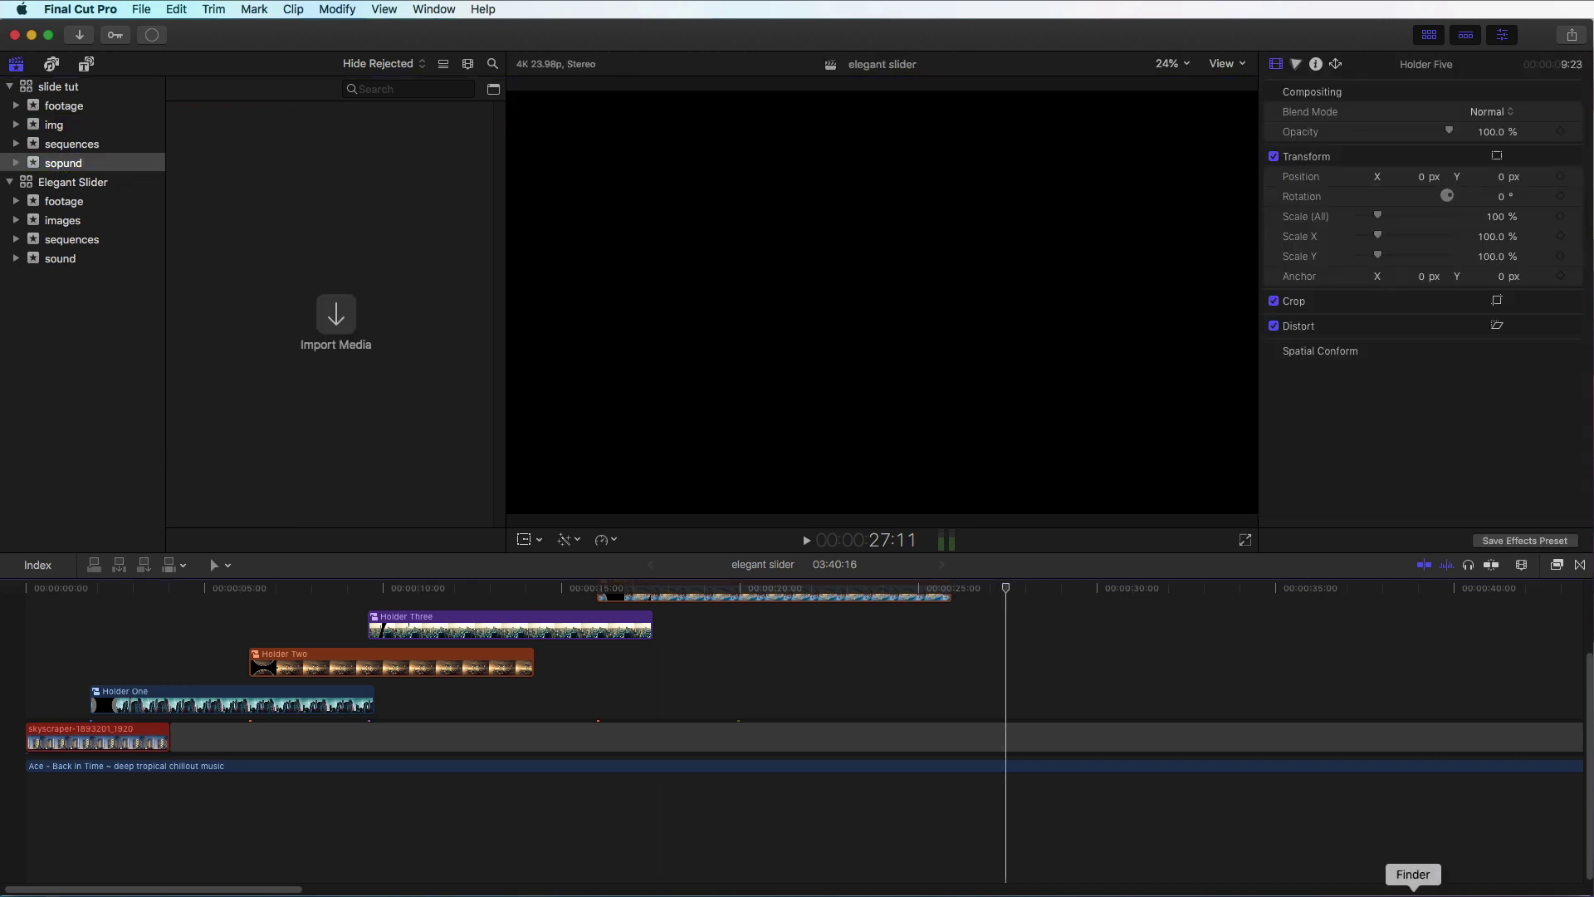
pyautogui.click(1416, 886)
pyautogui.click(682, 397)
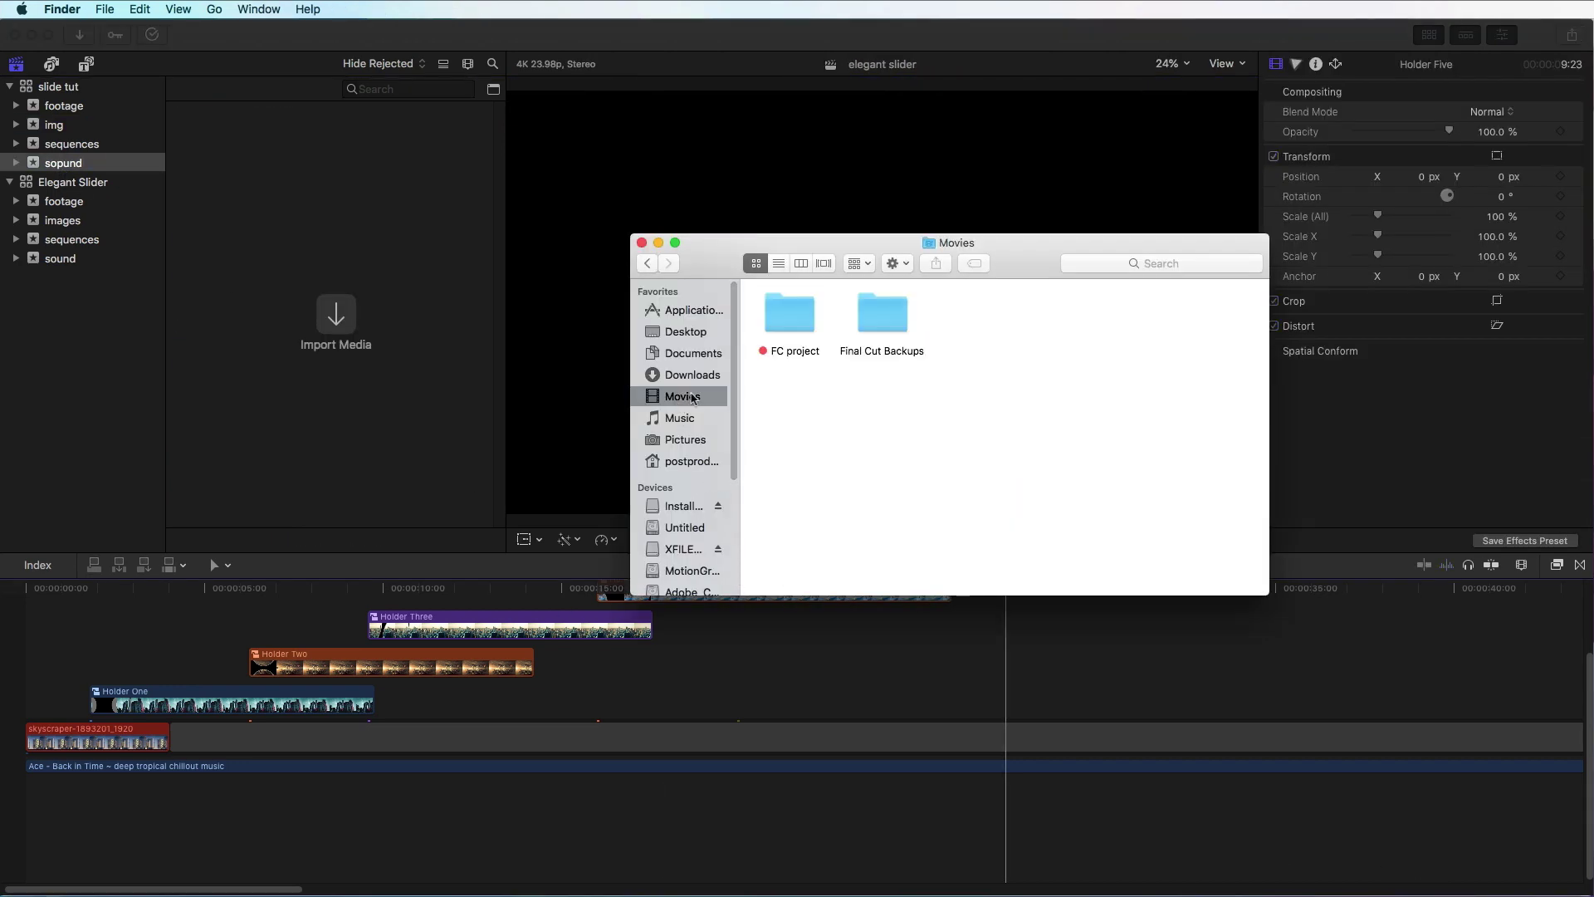
pyautogui.doubleClick(795, 320)
pyautogui.doubleClick(881, 320)
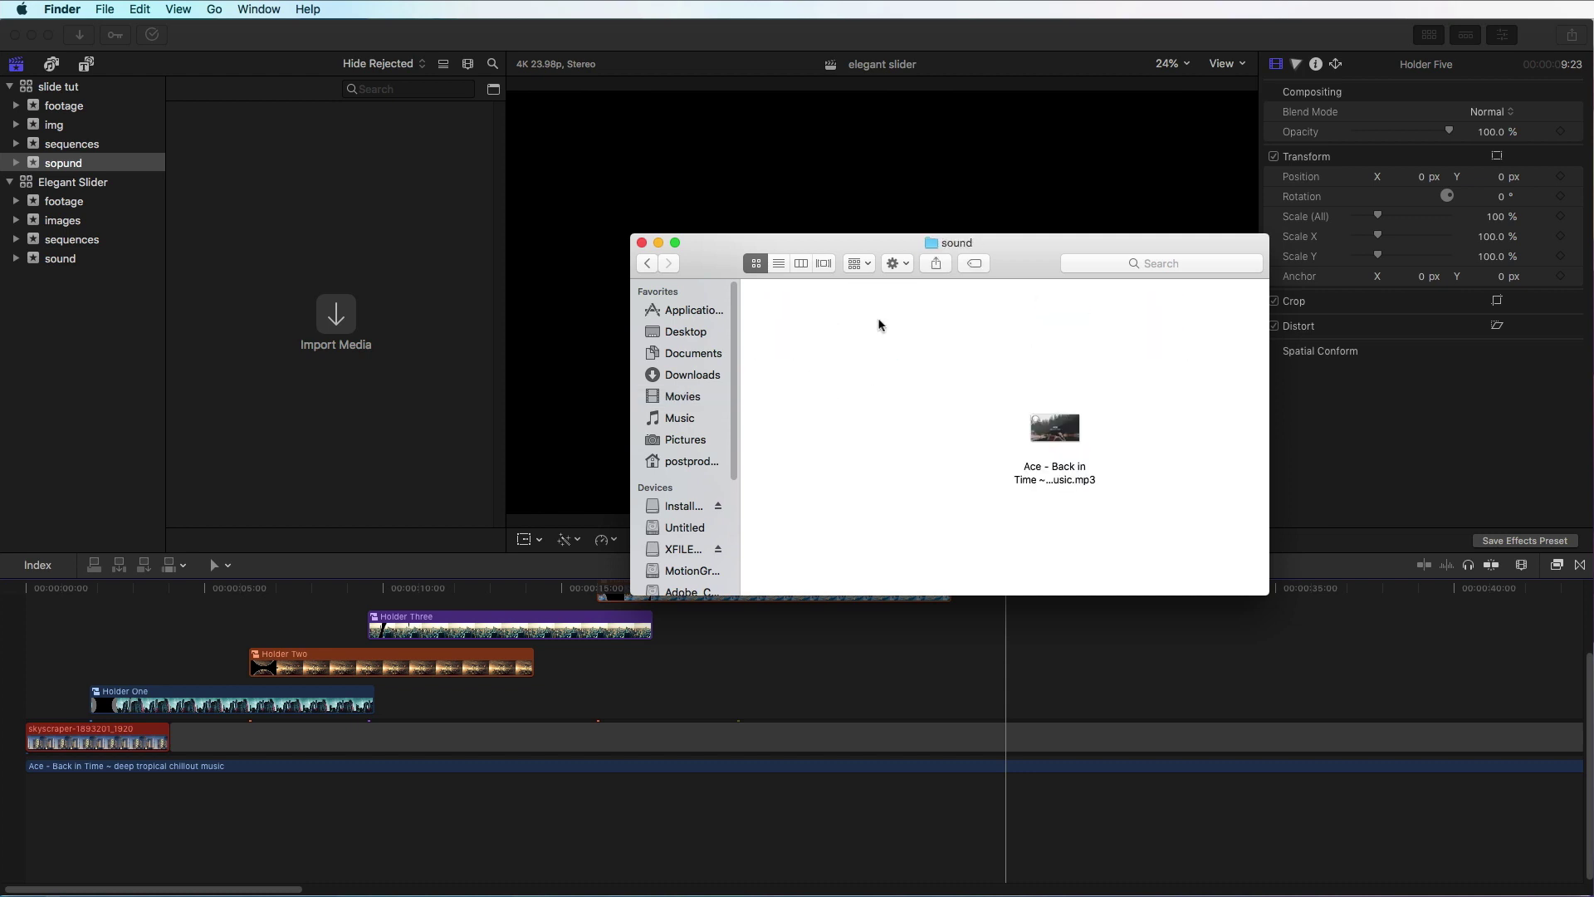
pyautogui.click(1053, 428)
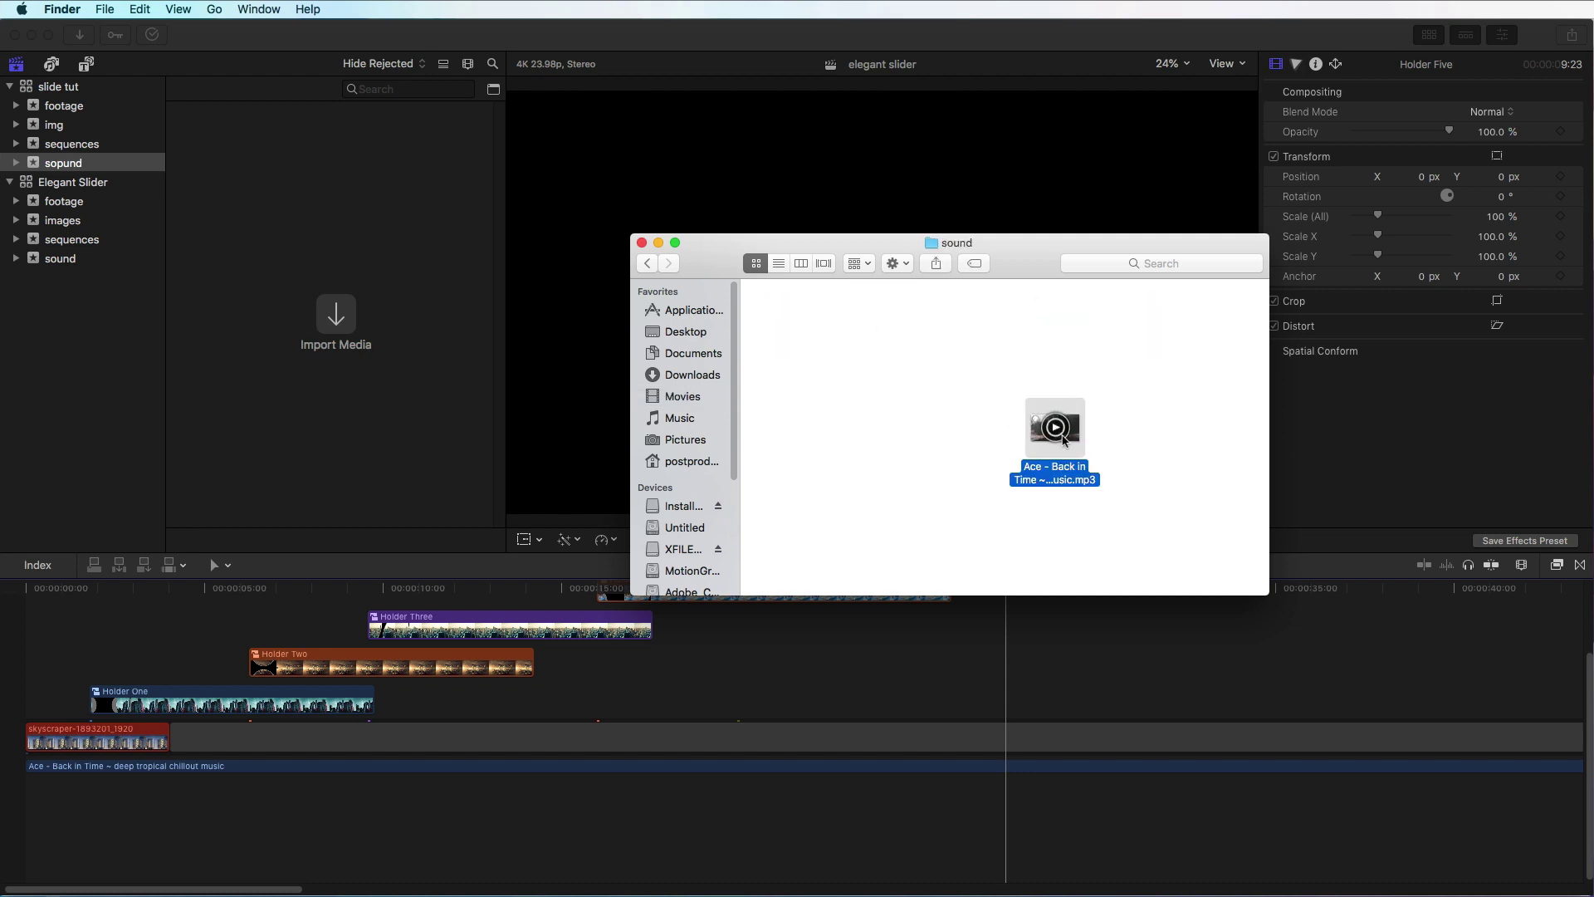
pyautogui.moveTo(1055, 430); pyautogui.dragTo(412, 413)
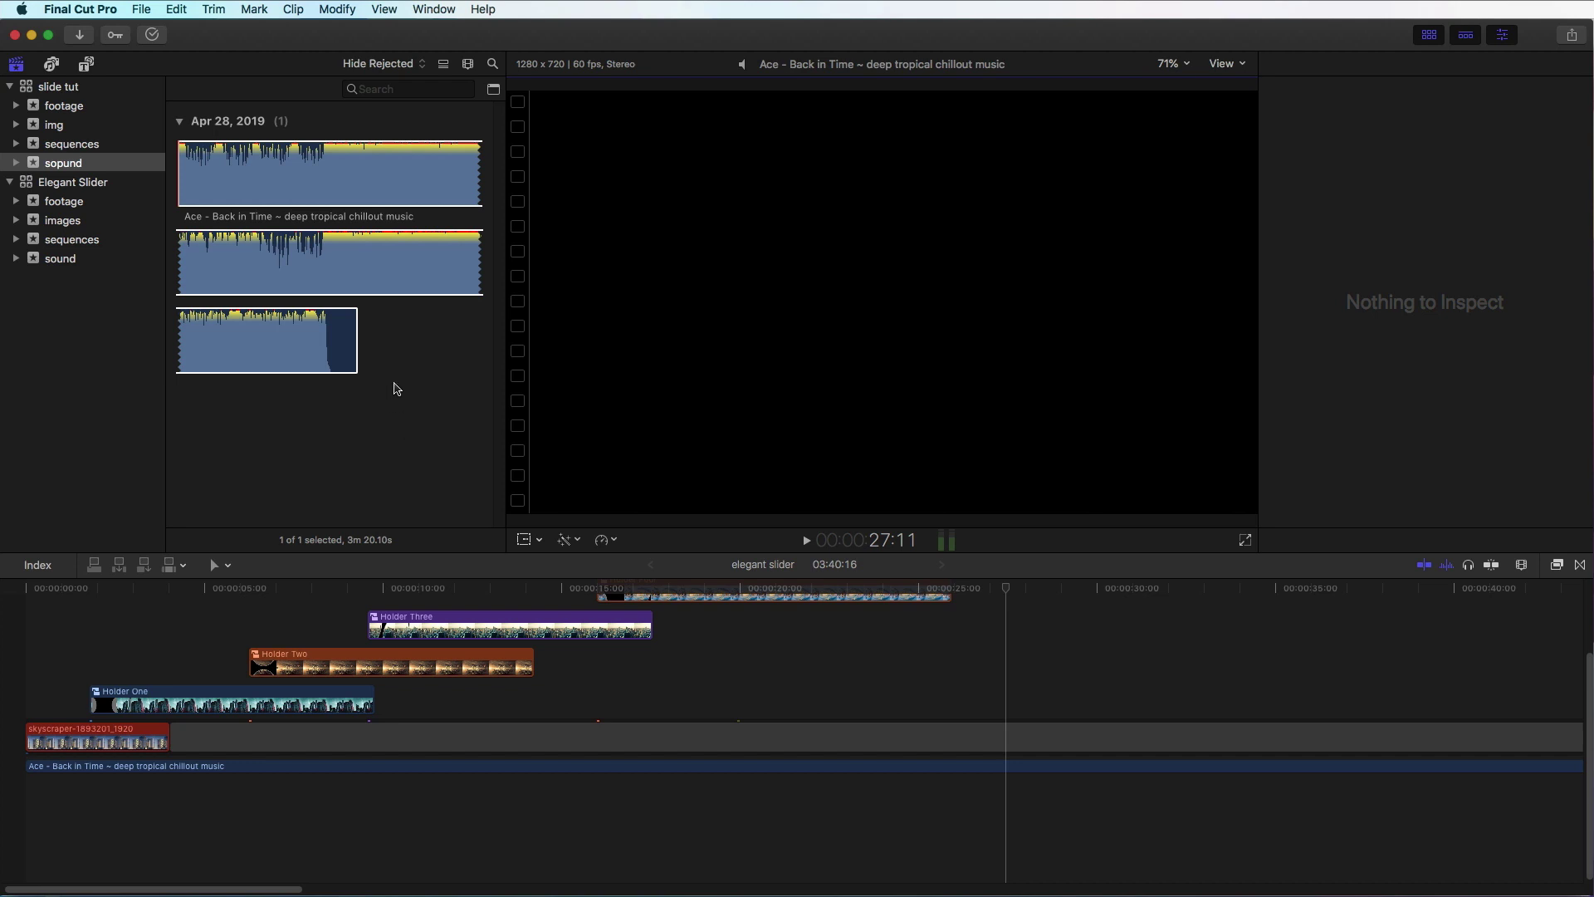
# - Create a project named slide tut in the sequences event with 1080p HD, 1920x1080, 29.97p video settings
pyautogui.click(93, 150)
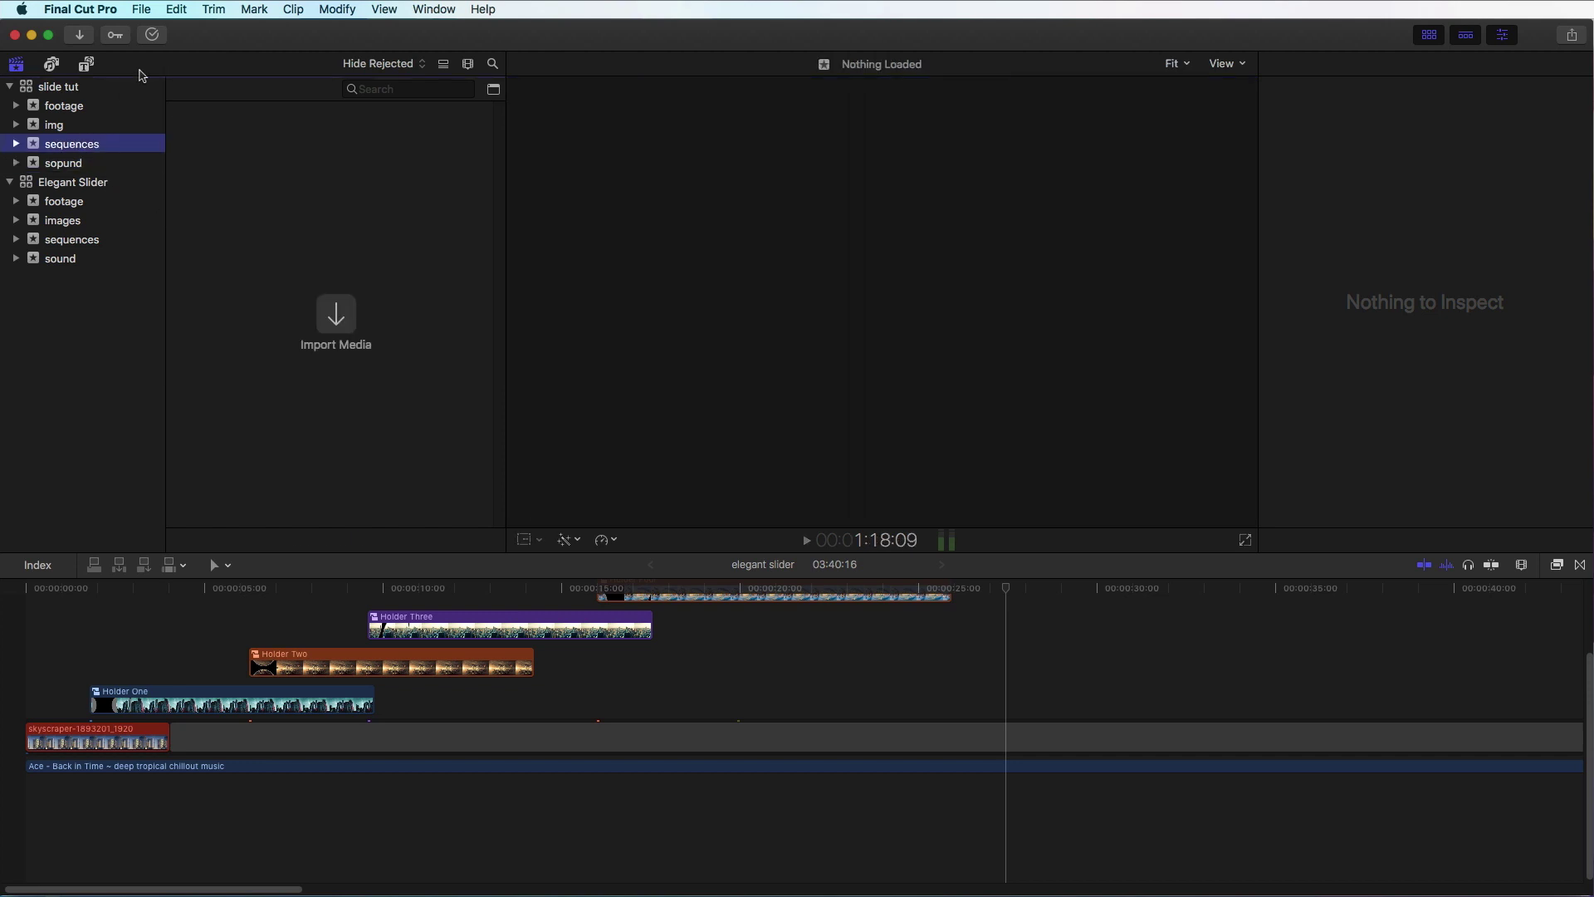
pyautogui.click(141, 10)
pyautogui.moveTo(158, 31)
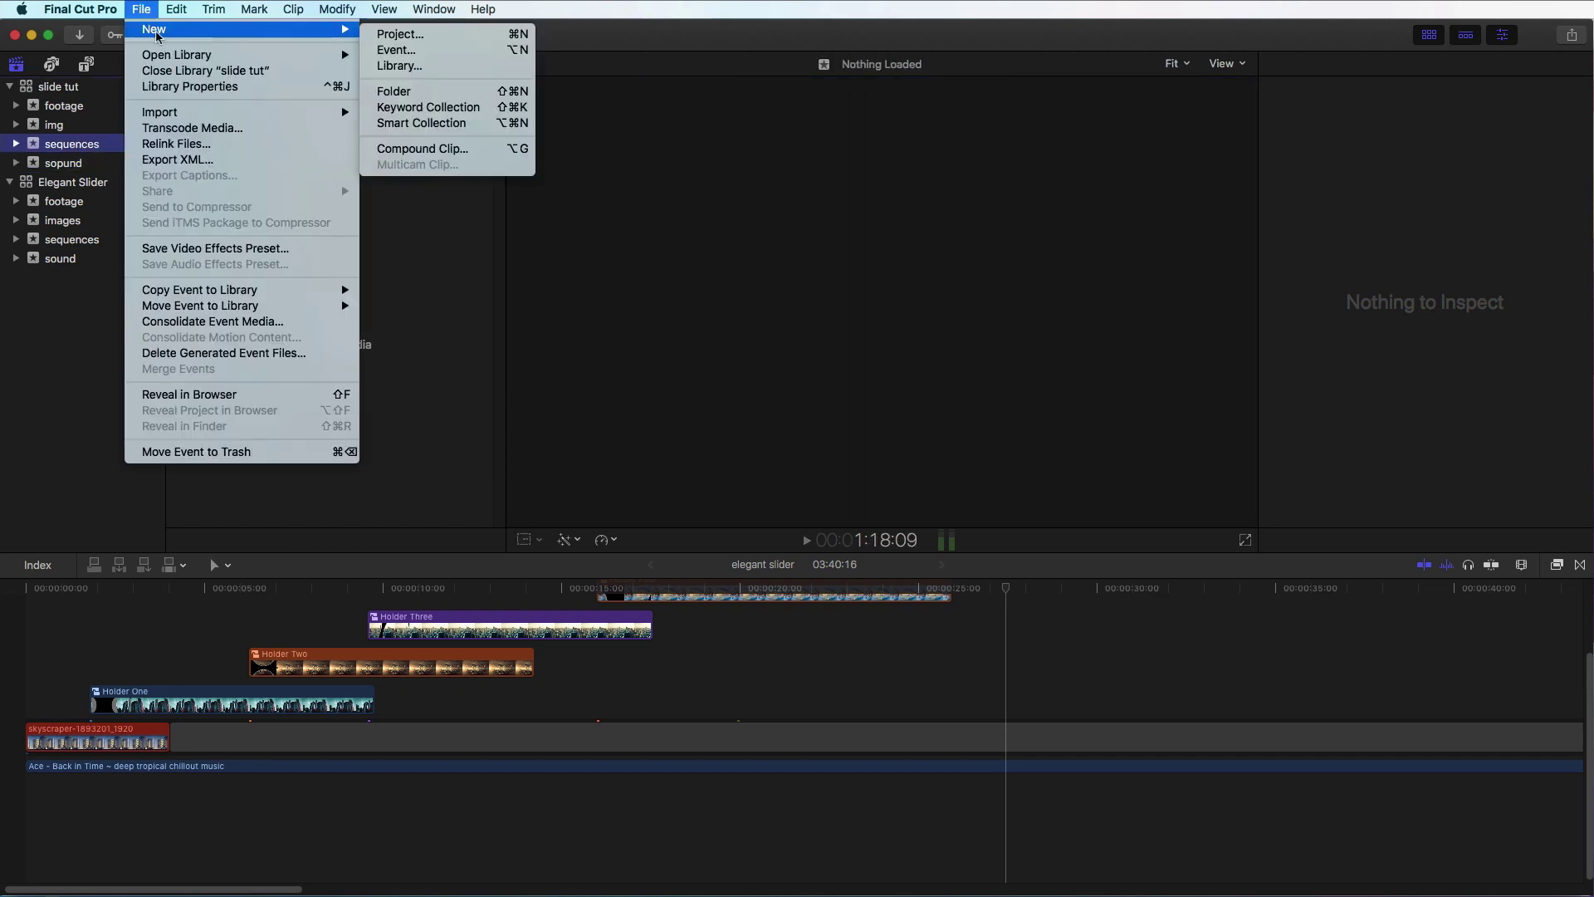
pyautogui.click(399, 35)
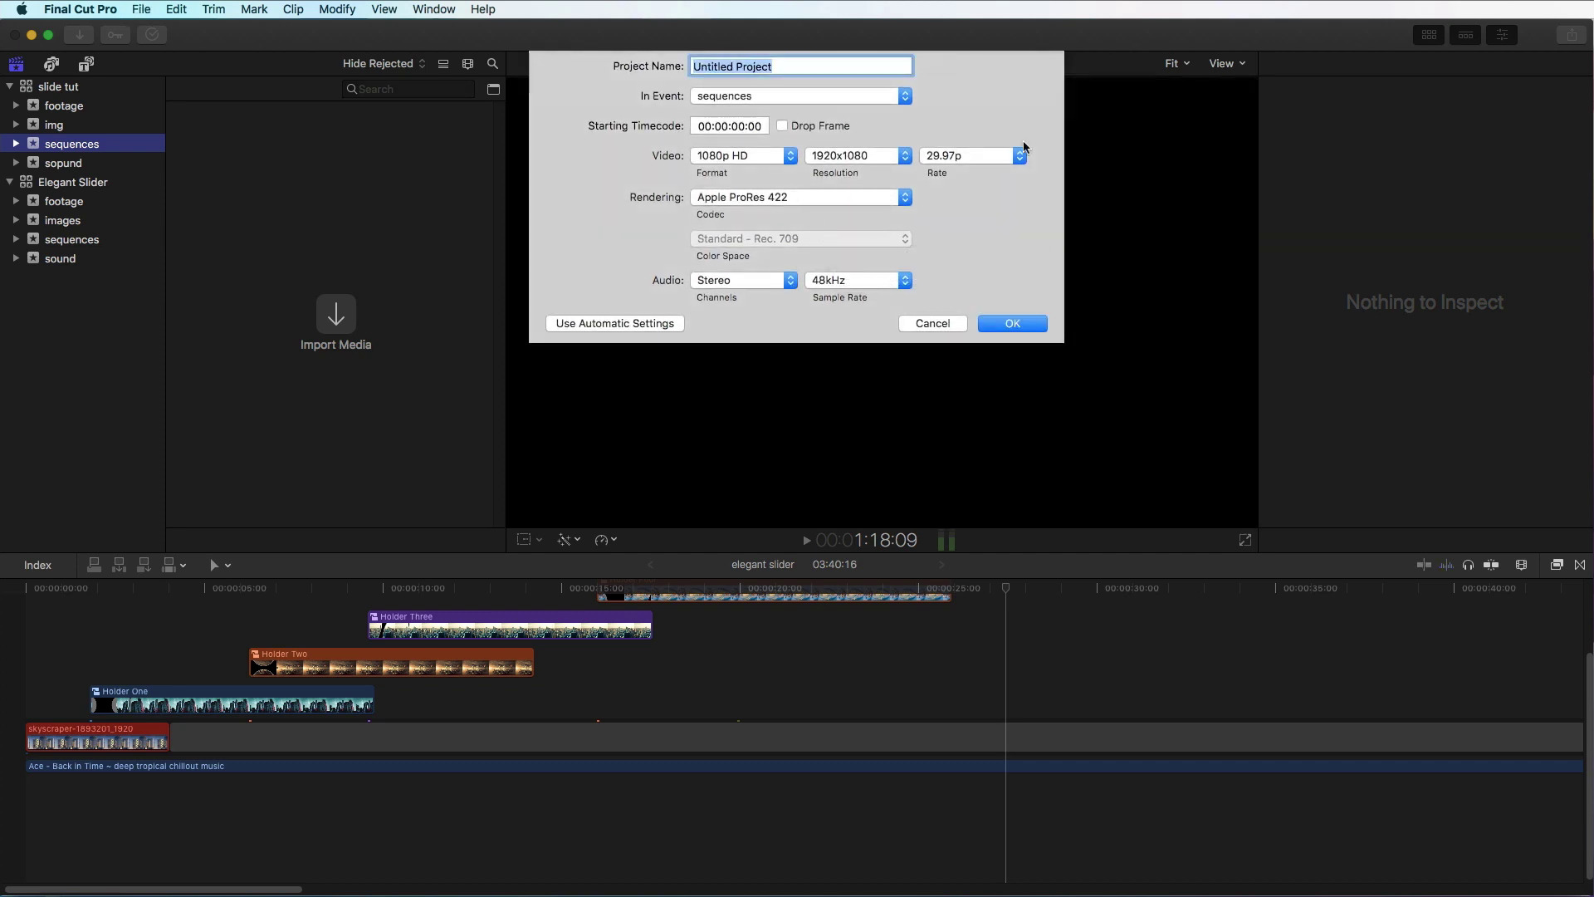
pyautogui.write('slide tut')
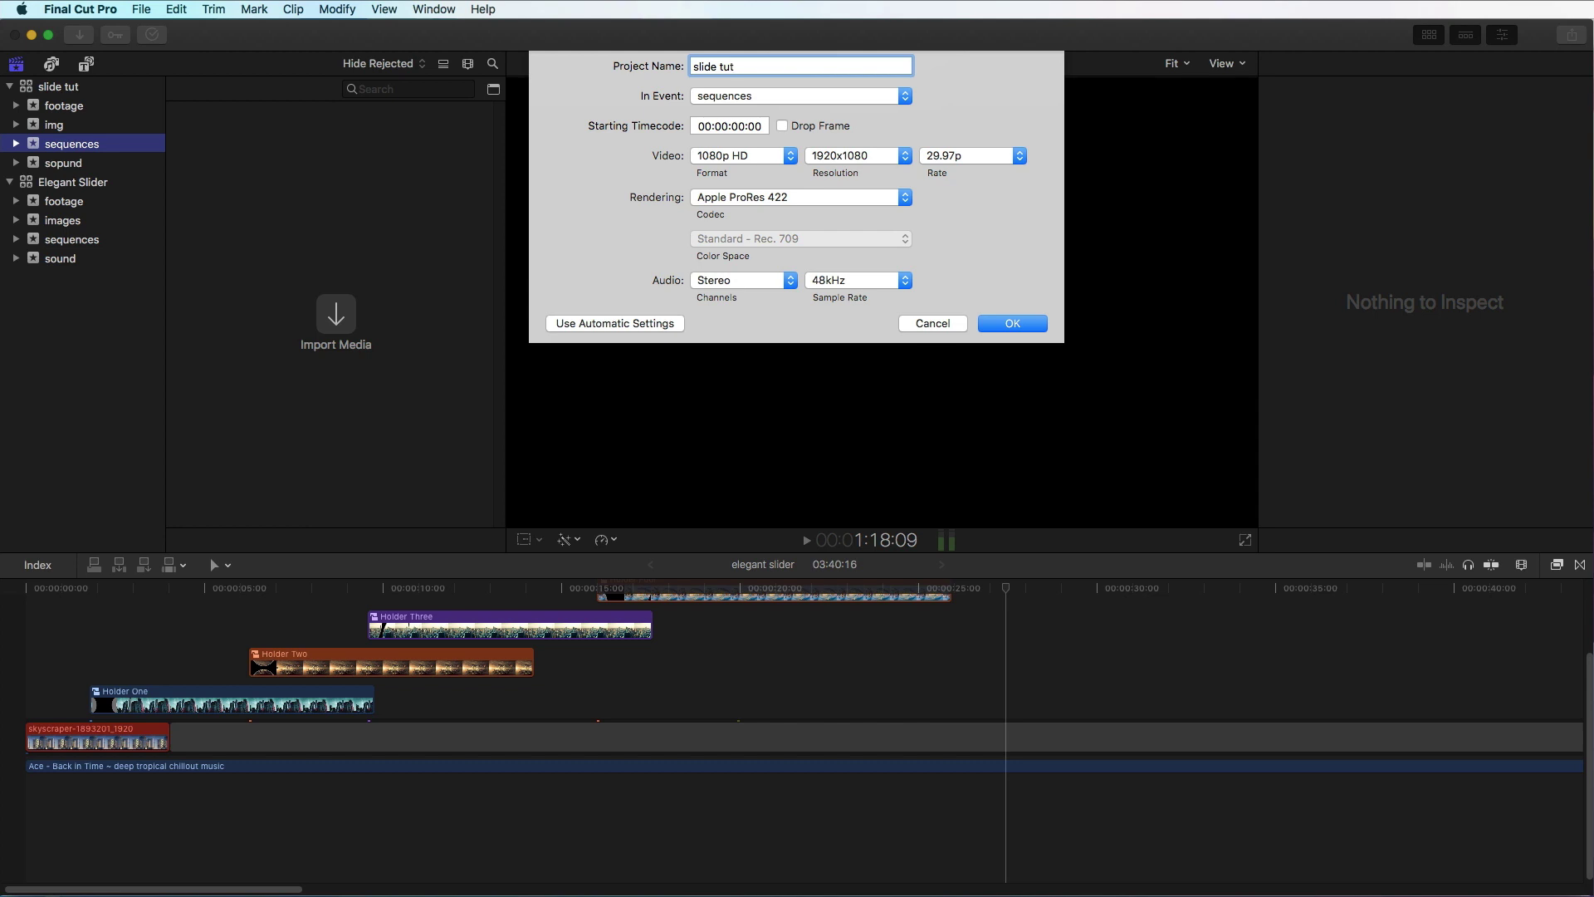
pyautogui.click(1016, 324)
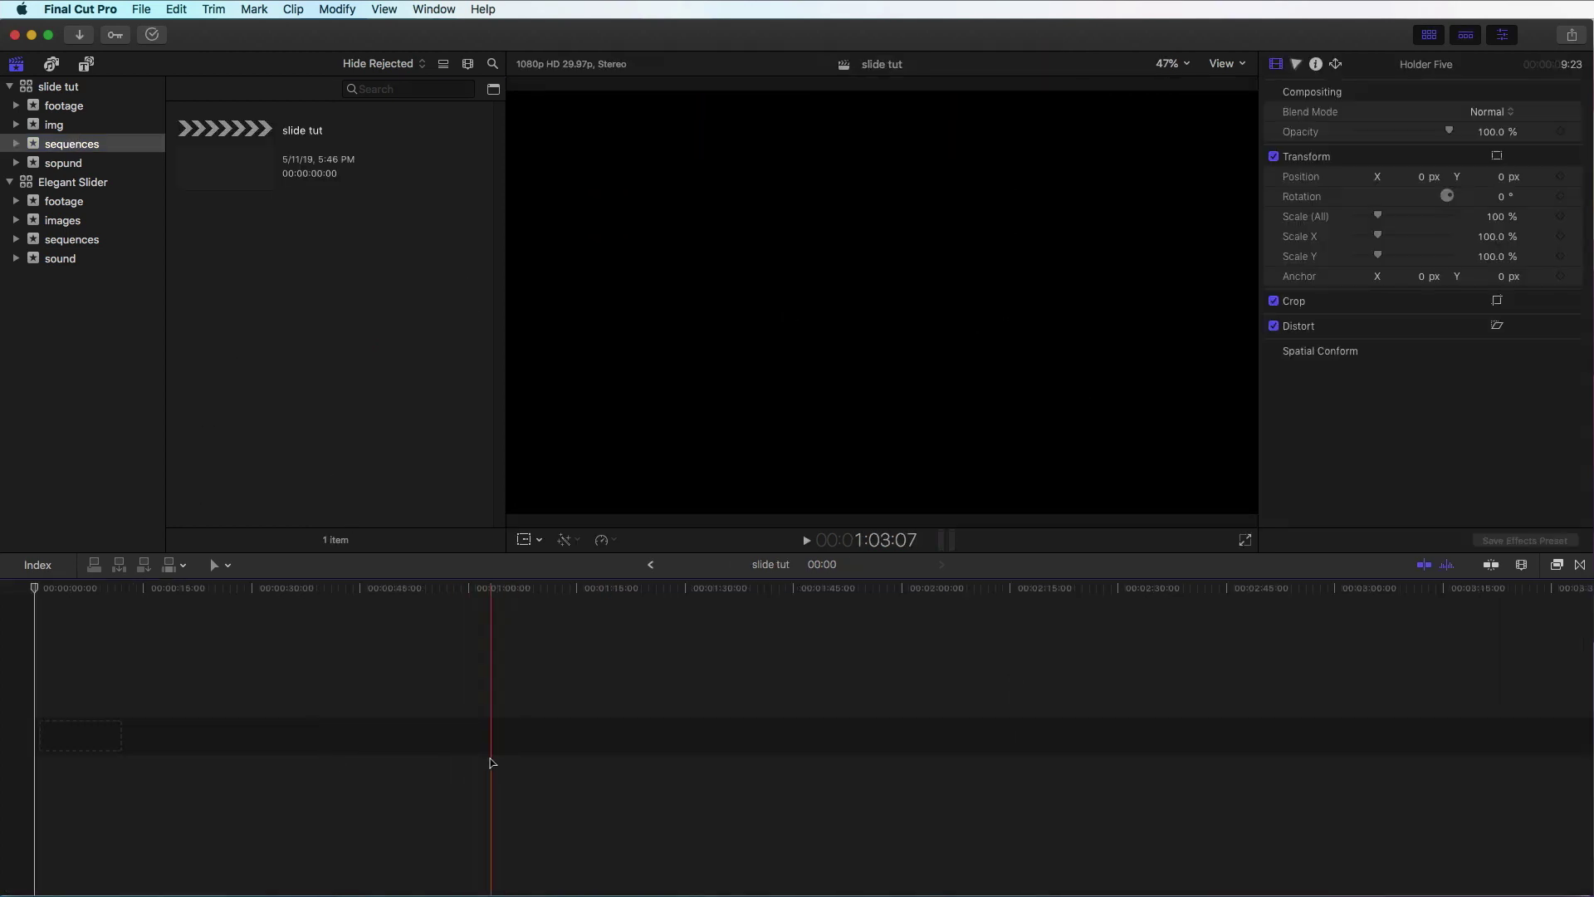
# - Look through the imported transition clips in the slide tut library's footage event
pyautogui.click(66, 106)
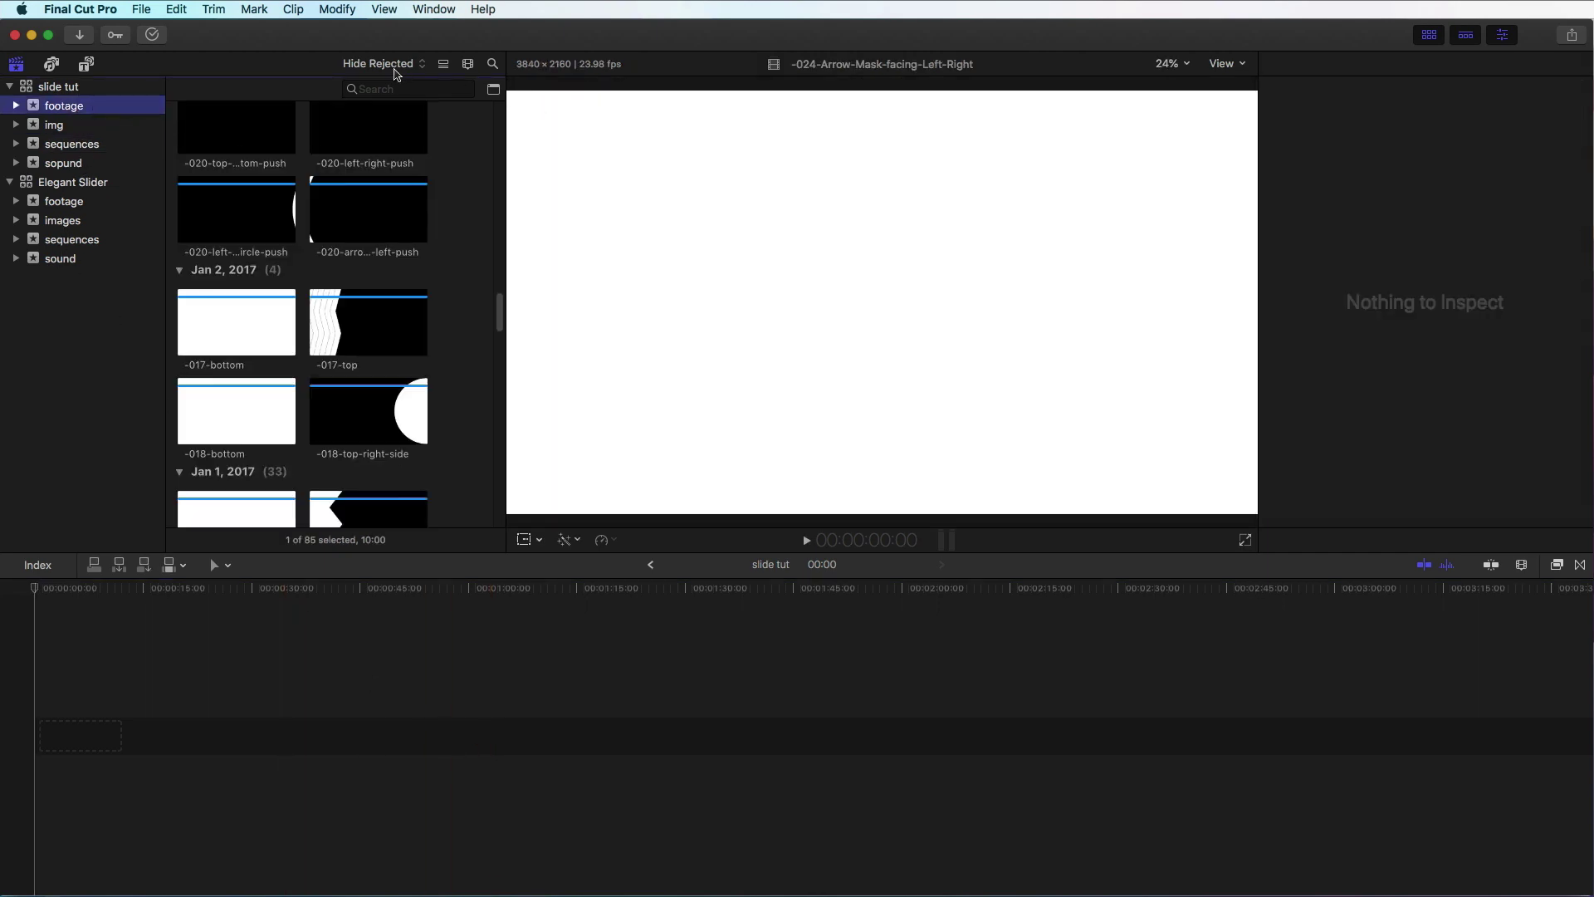
pyautogui.scroll(-5, 283, 317)
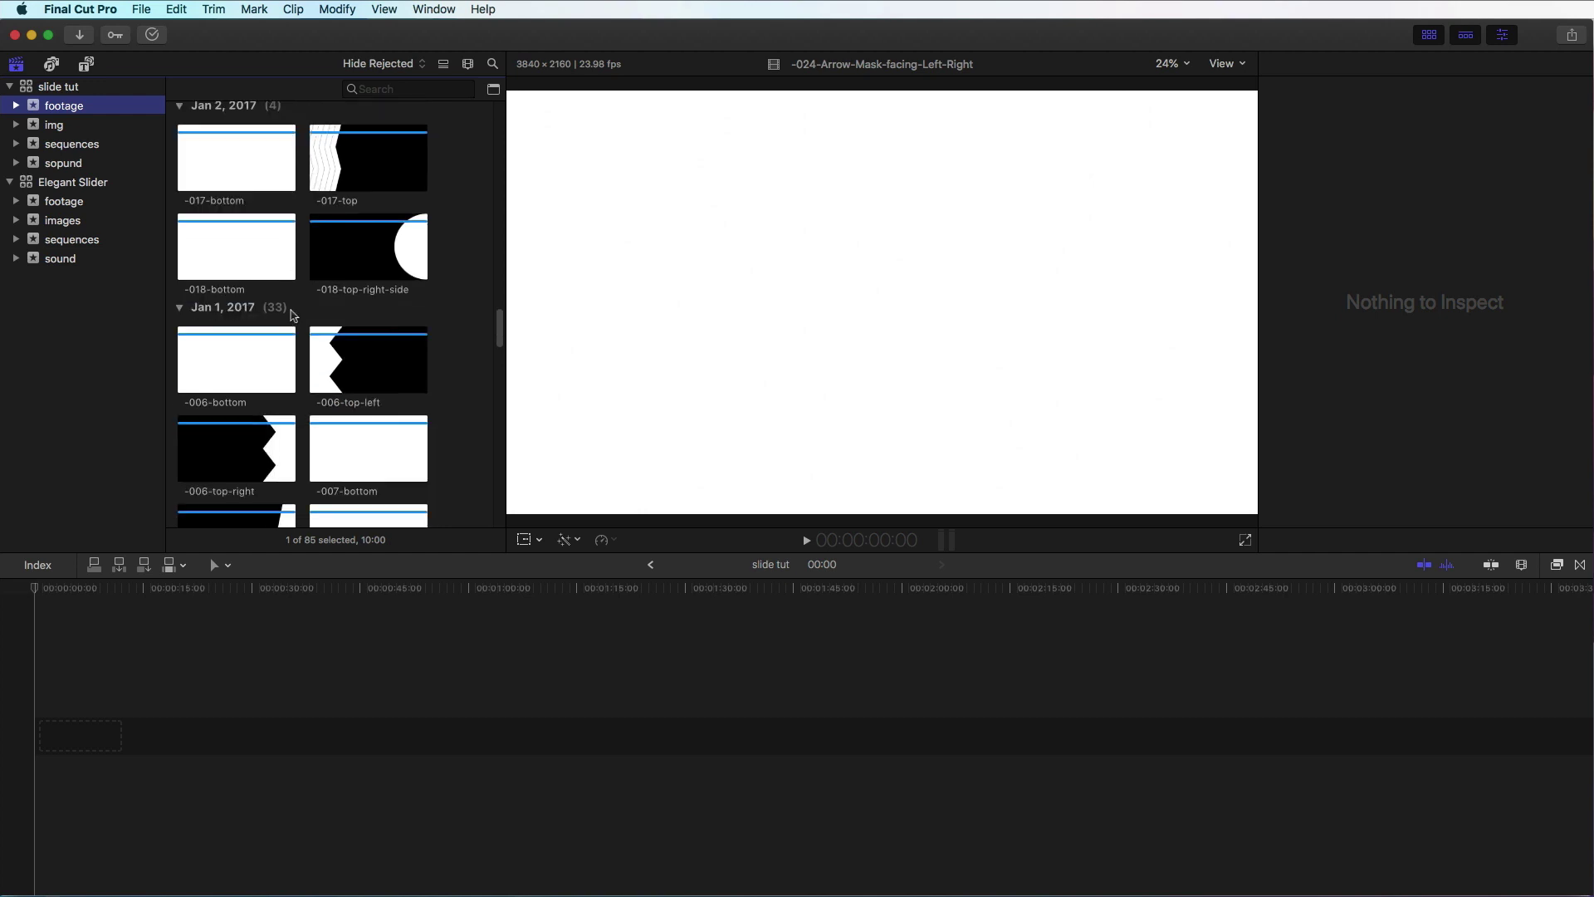
pyautogui.scroll(-6, 293, 316)
pyautogui.scroll(10, 333, 266)
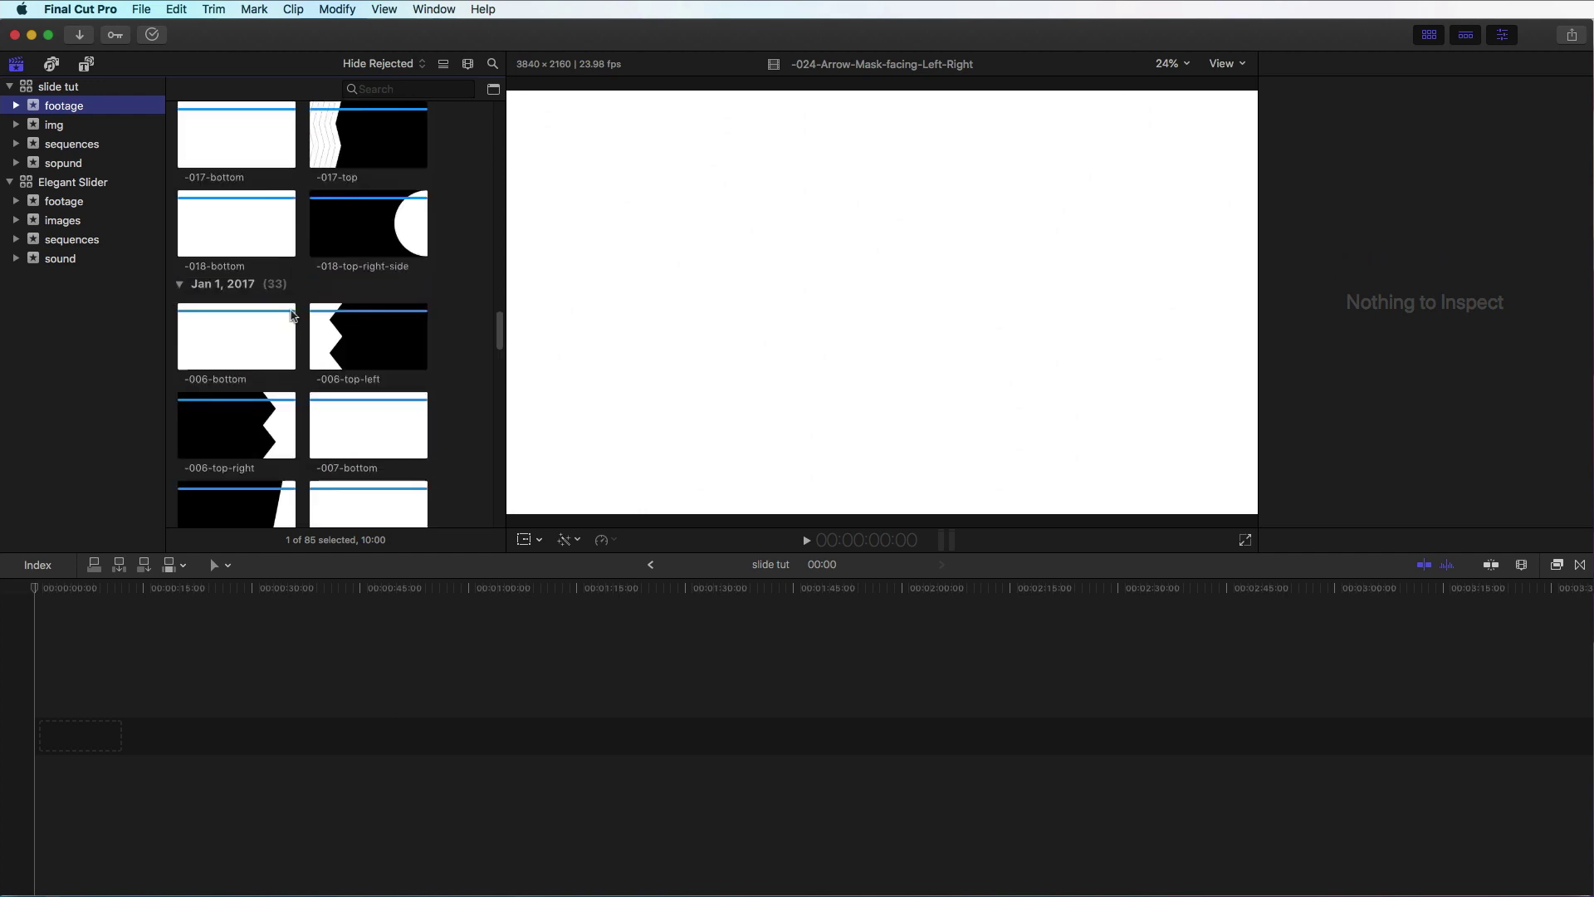
pyautogui.click(428, 85)
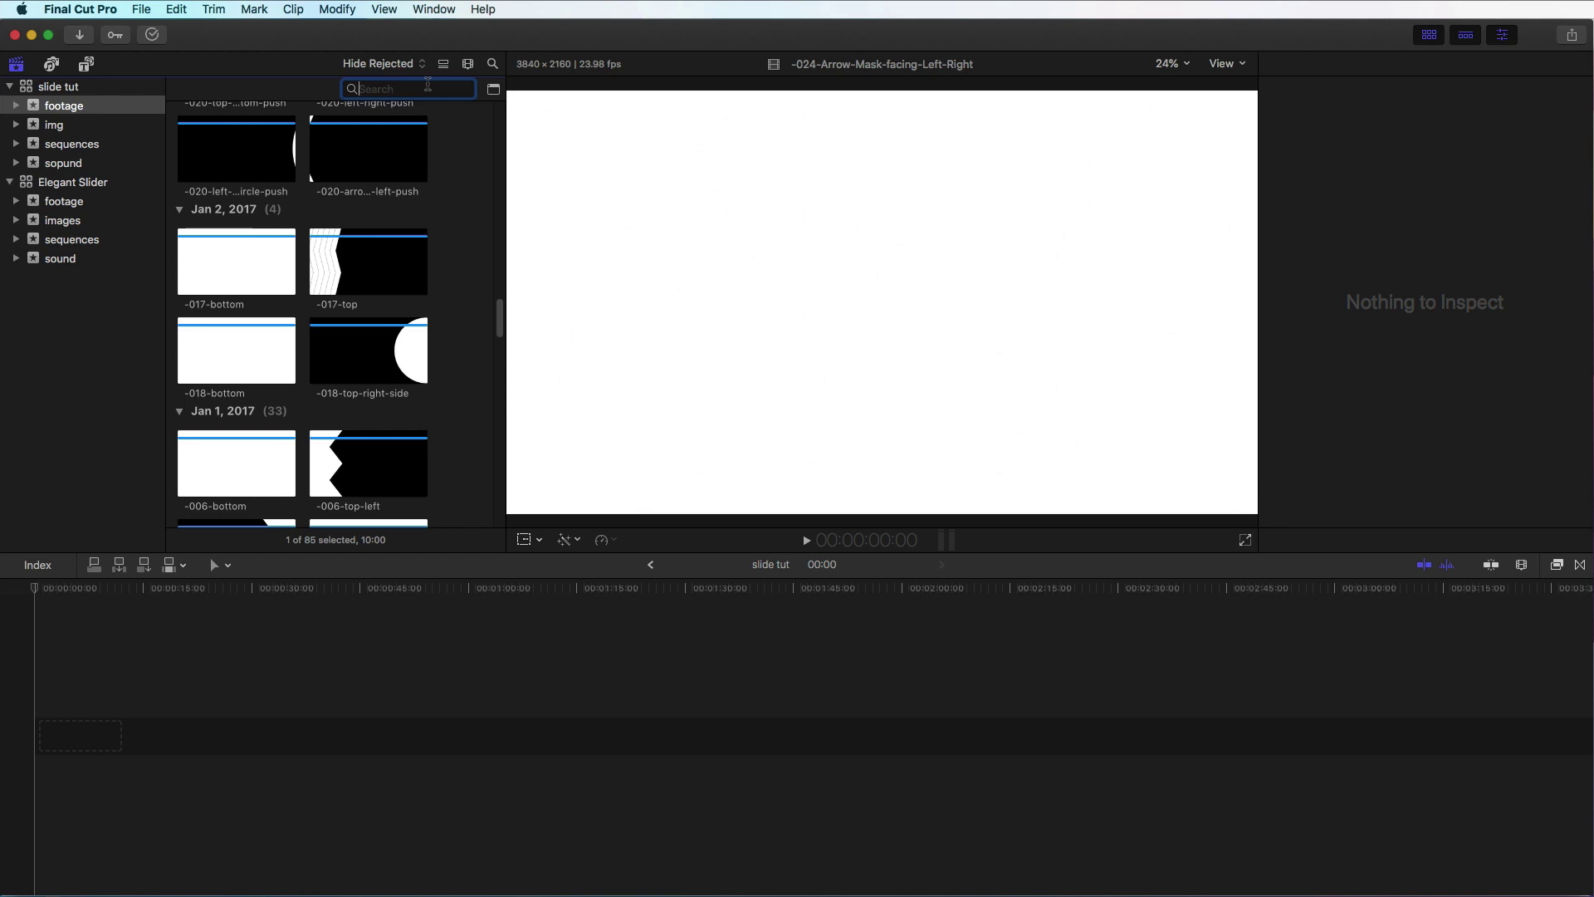
pyautogui.click(1032, 819)
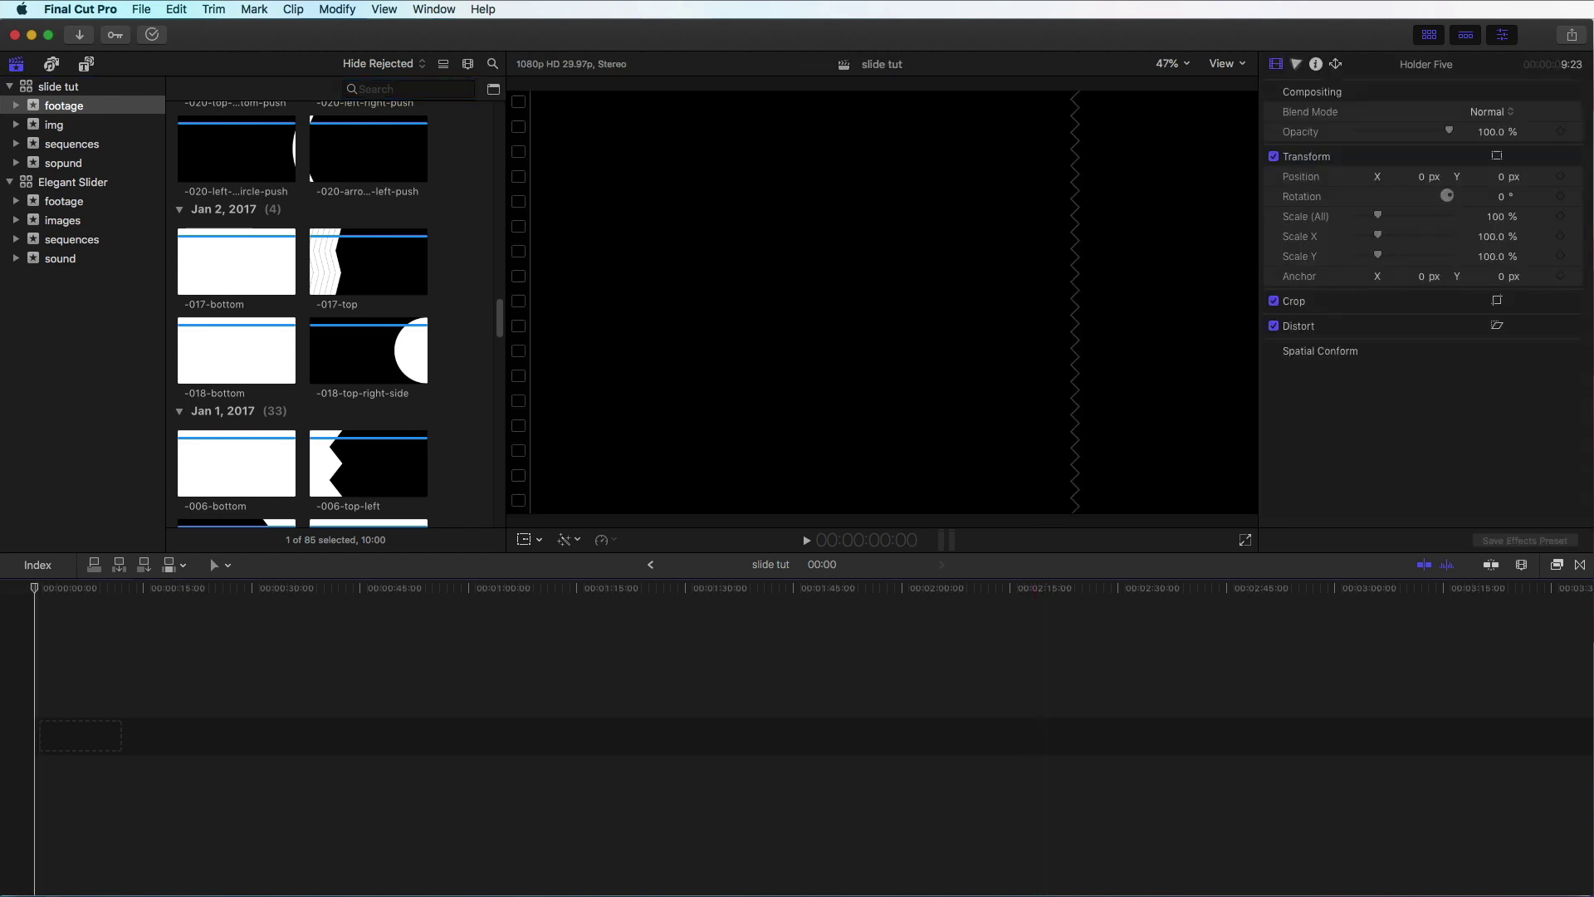
# - In Finder, examine the numbered transition folders inside video-trans-sets-mov-download in Pictures, and close the window
pyautogui.click(1390, 888)
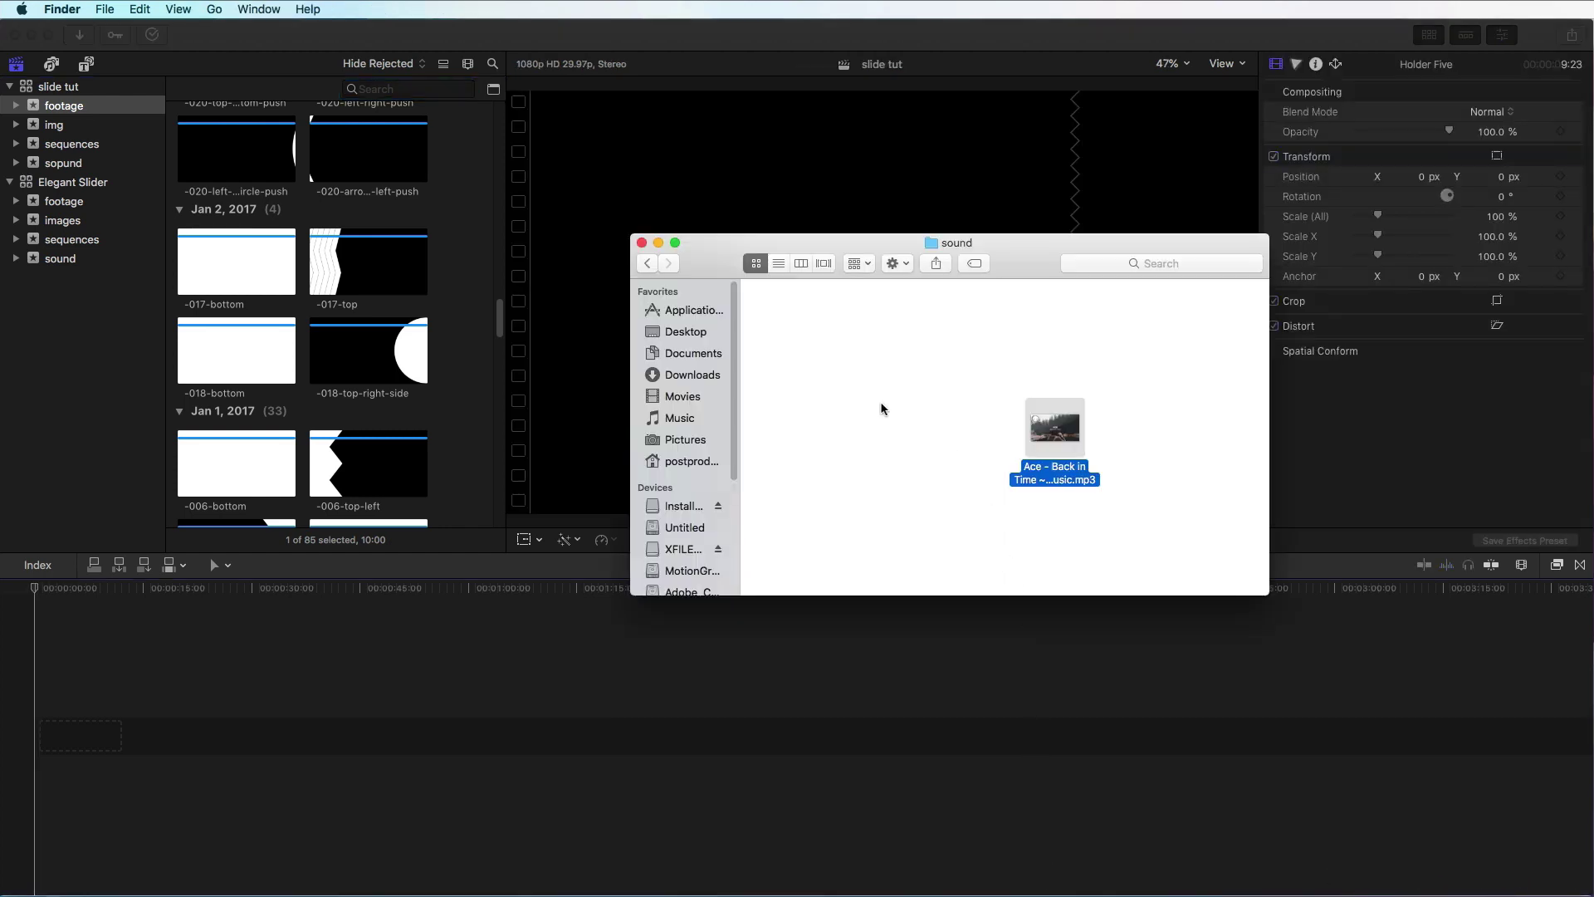
pyautogui.click(685, 440)
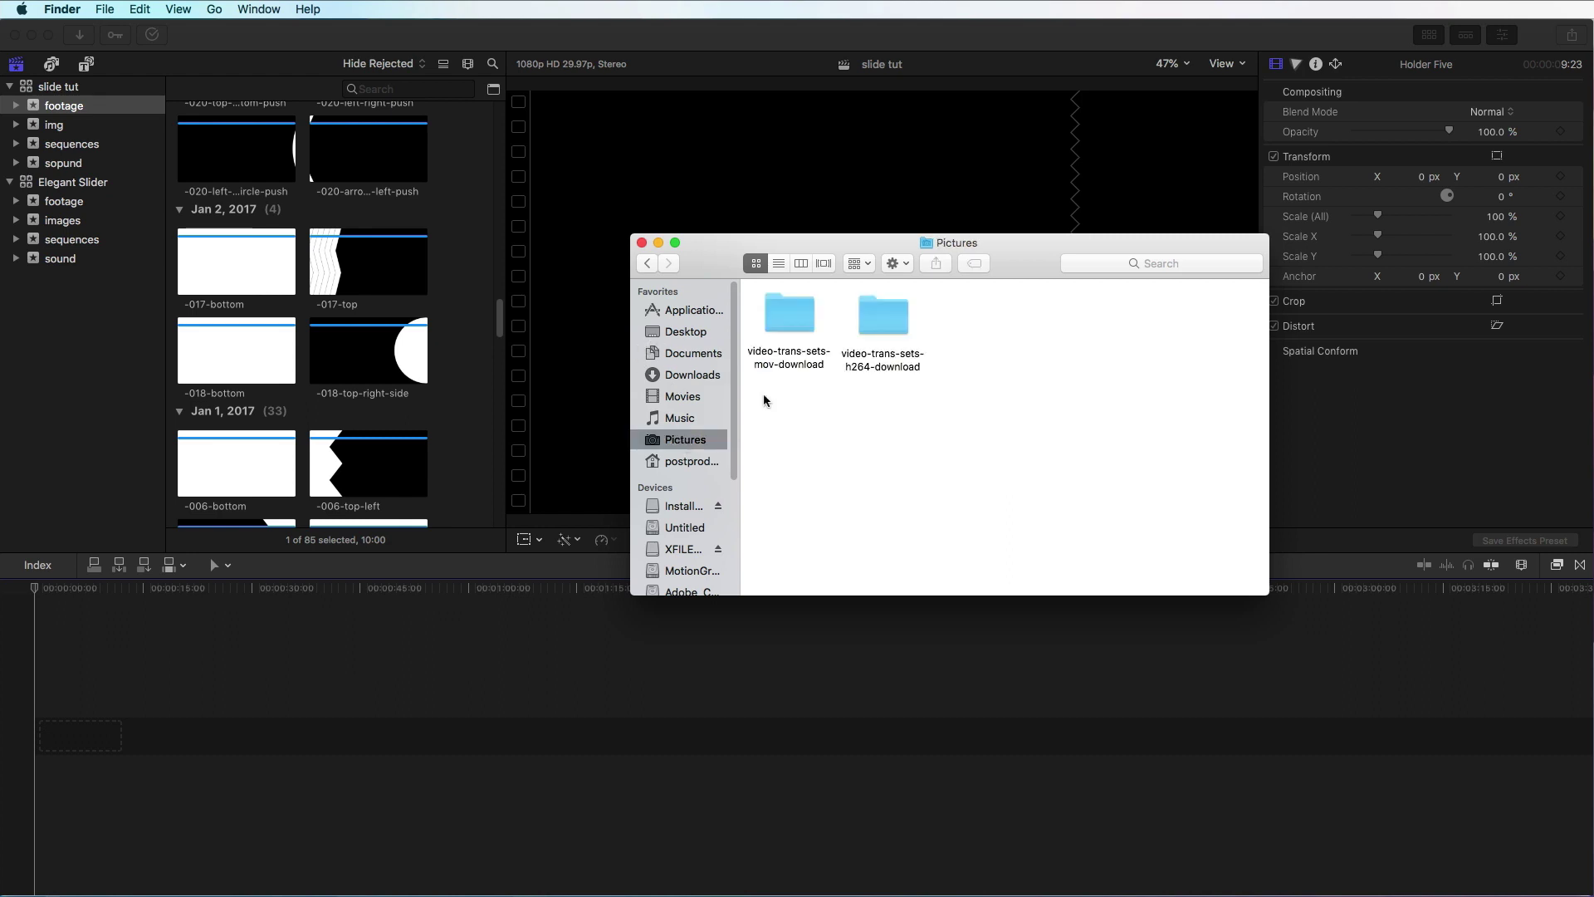
pyautogui.doubleClick(793, 325)
pyautogui.scroll(-3, 1044, 453)
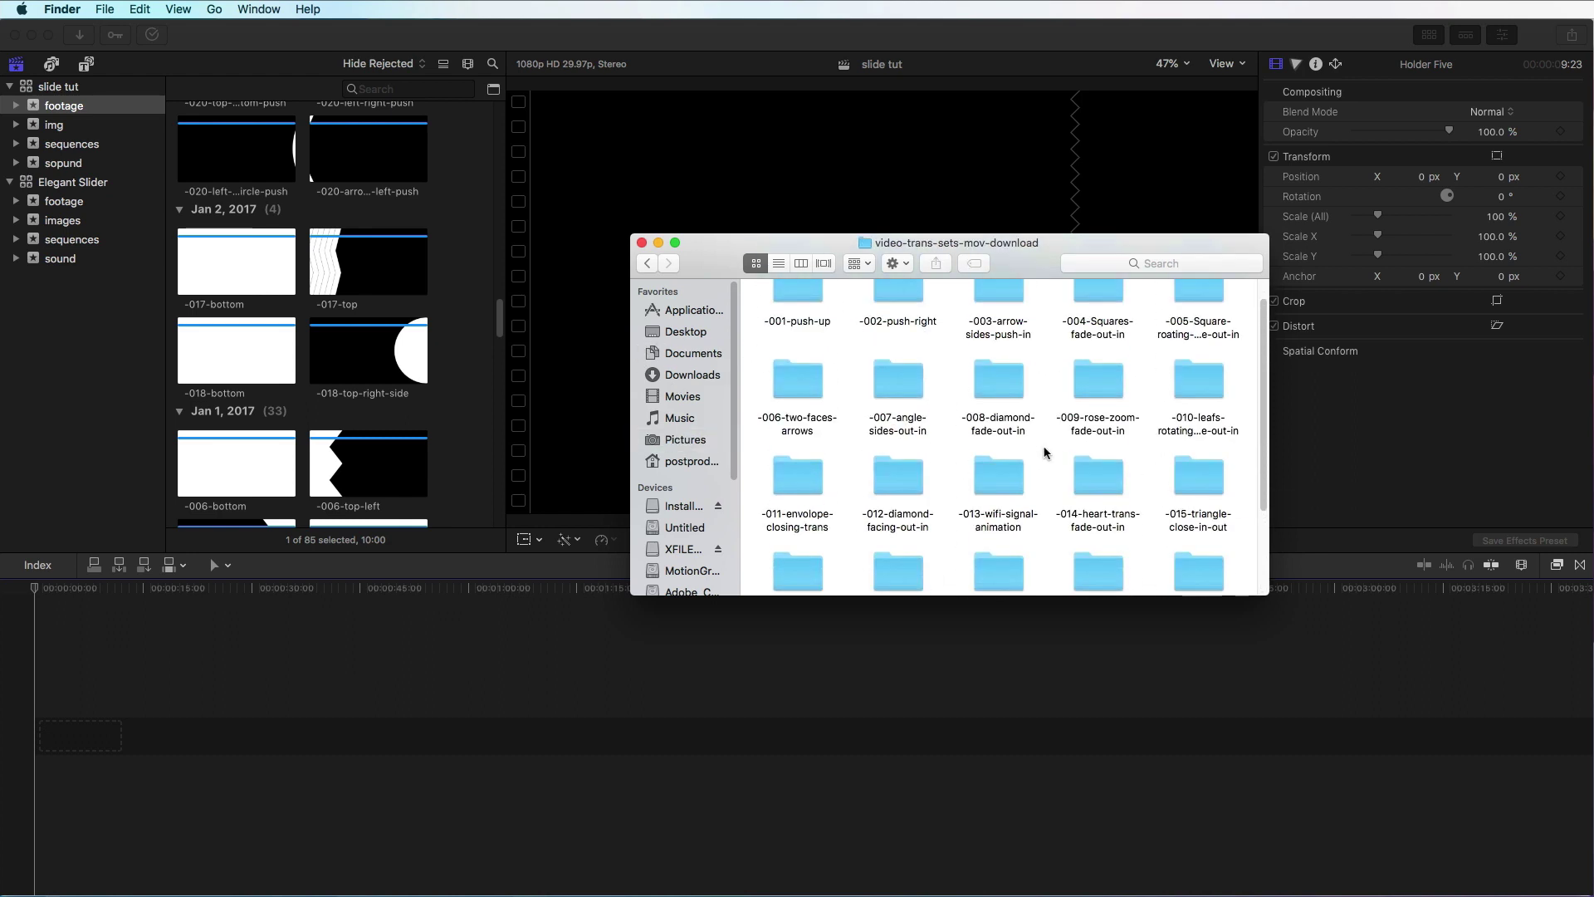
pyautogui.scroll(-2, 1040, 453)
pyautogui.click(641, 242)
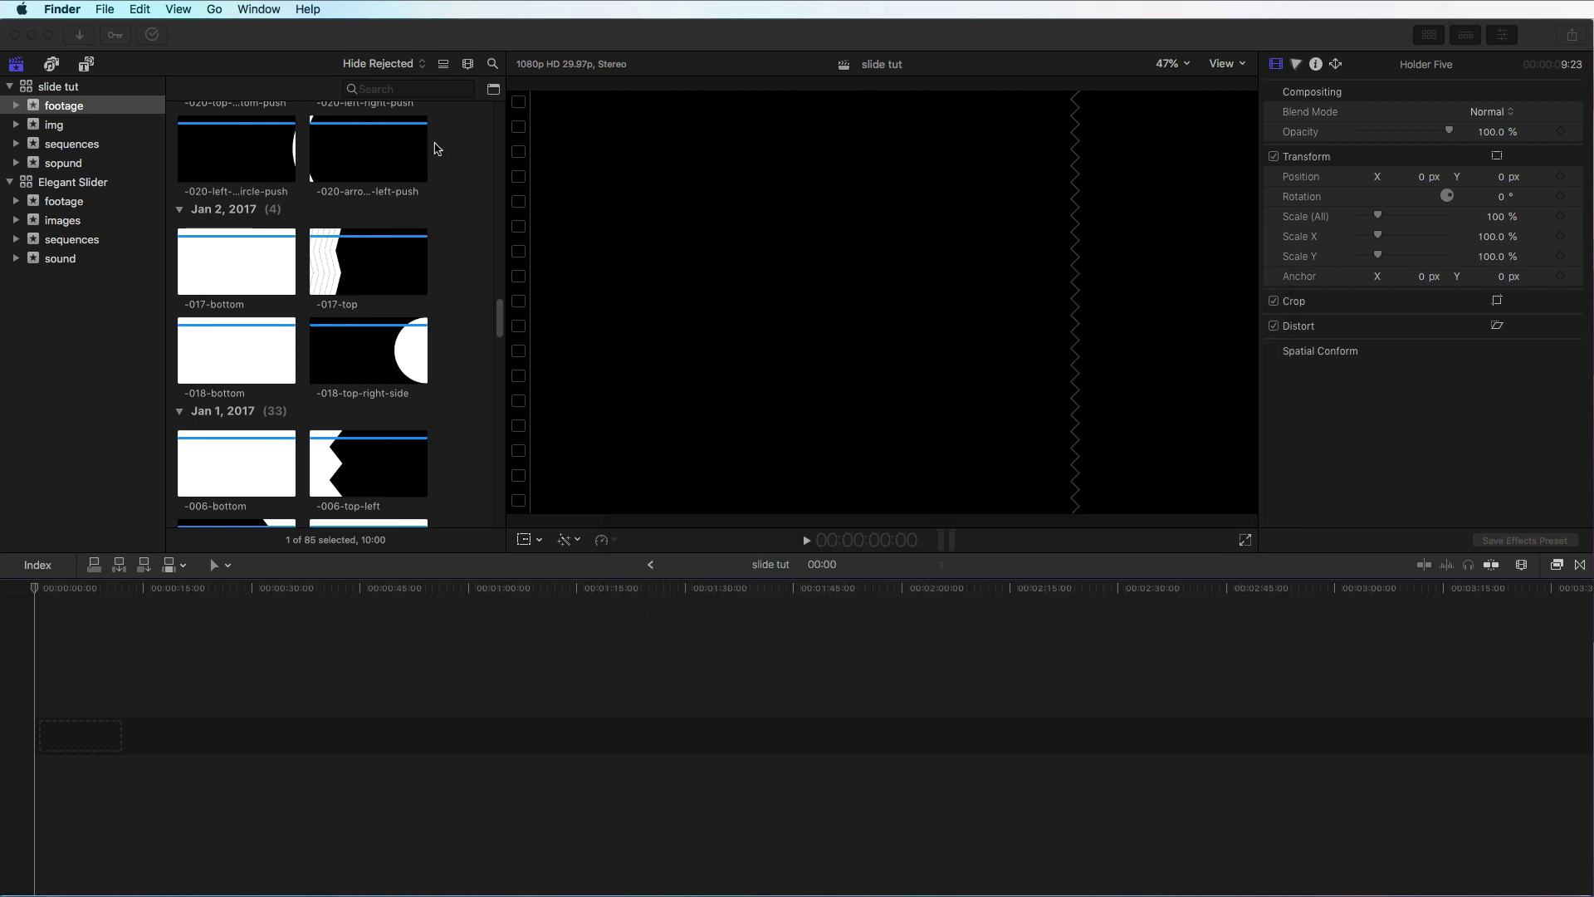
# - Search the footage event for "-023" and look through the matching circle transition clips
pyautogui.click(394, 89)
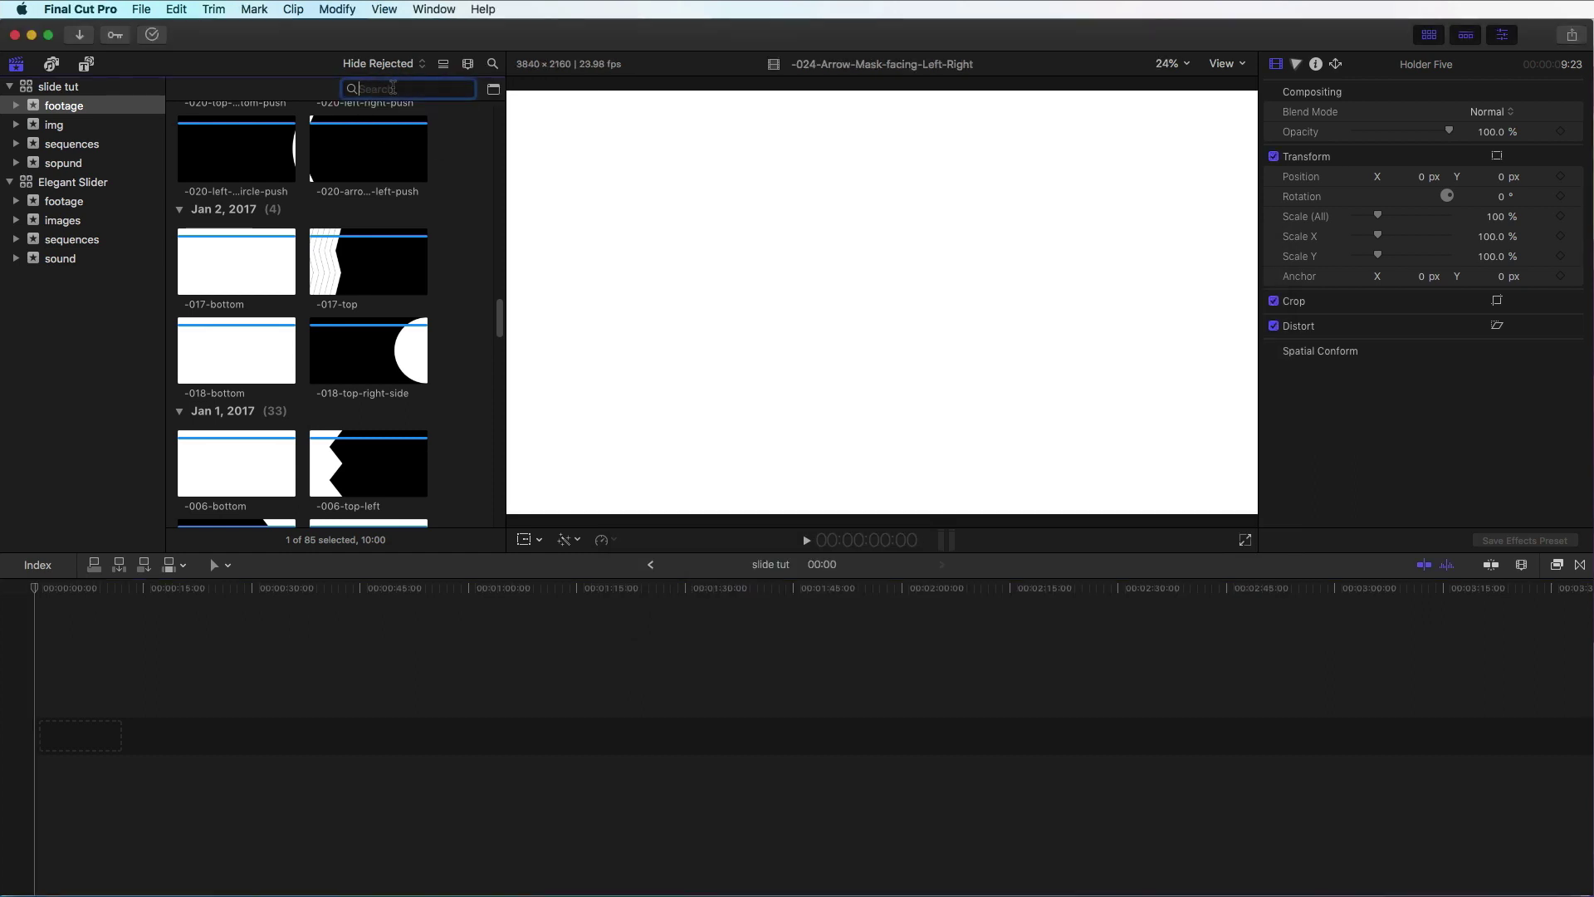
pyautogui.write('-023')
pyautogui.press('Return')
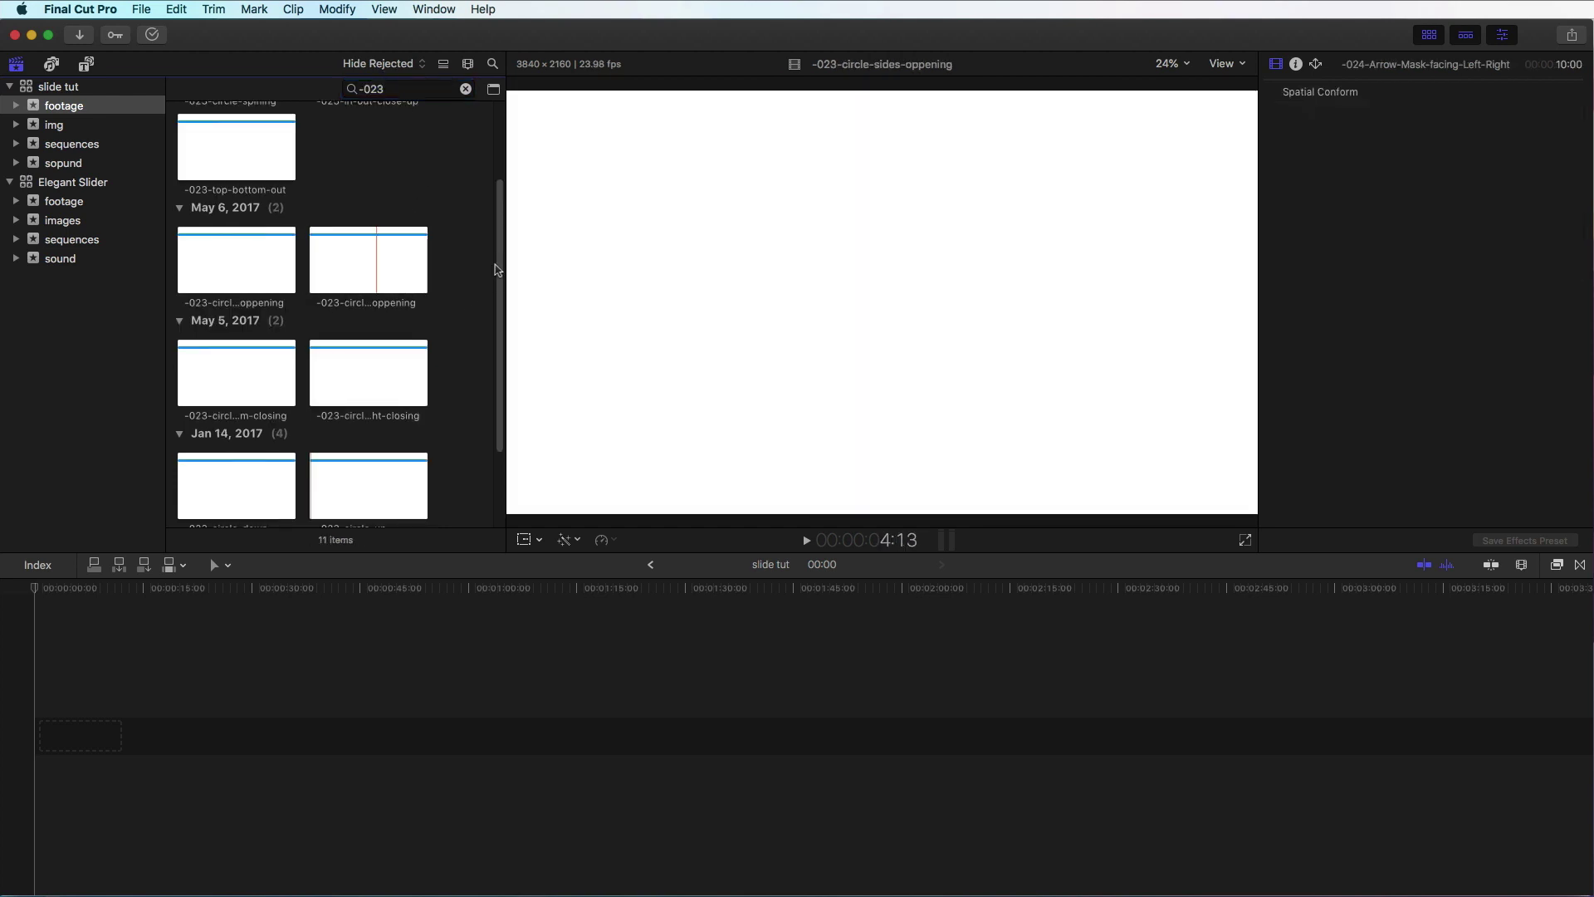
pyautogui.scroll(-2, 495, 286)
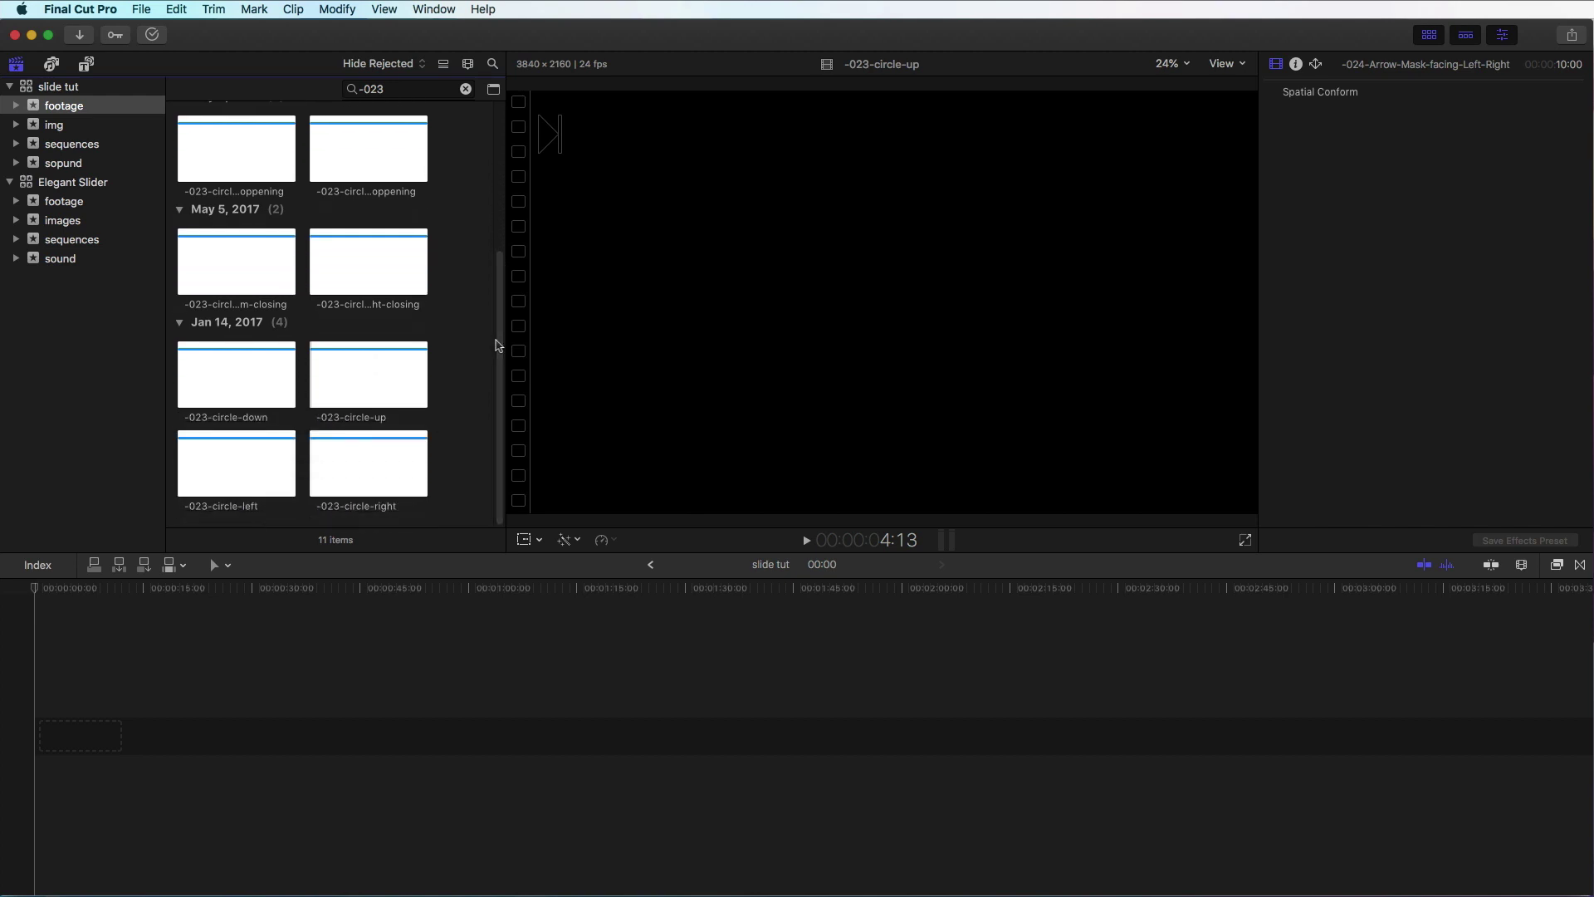
pyautogui.scroll(3, 495, 249)
pyautogui.scroll(1, 495, 241)
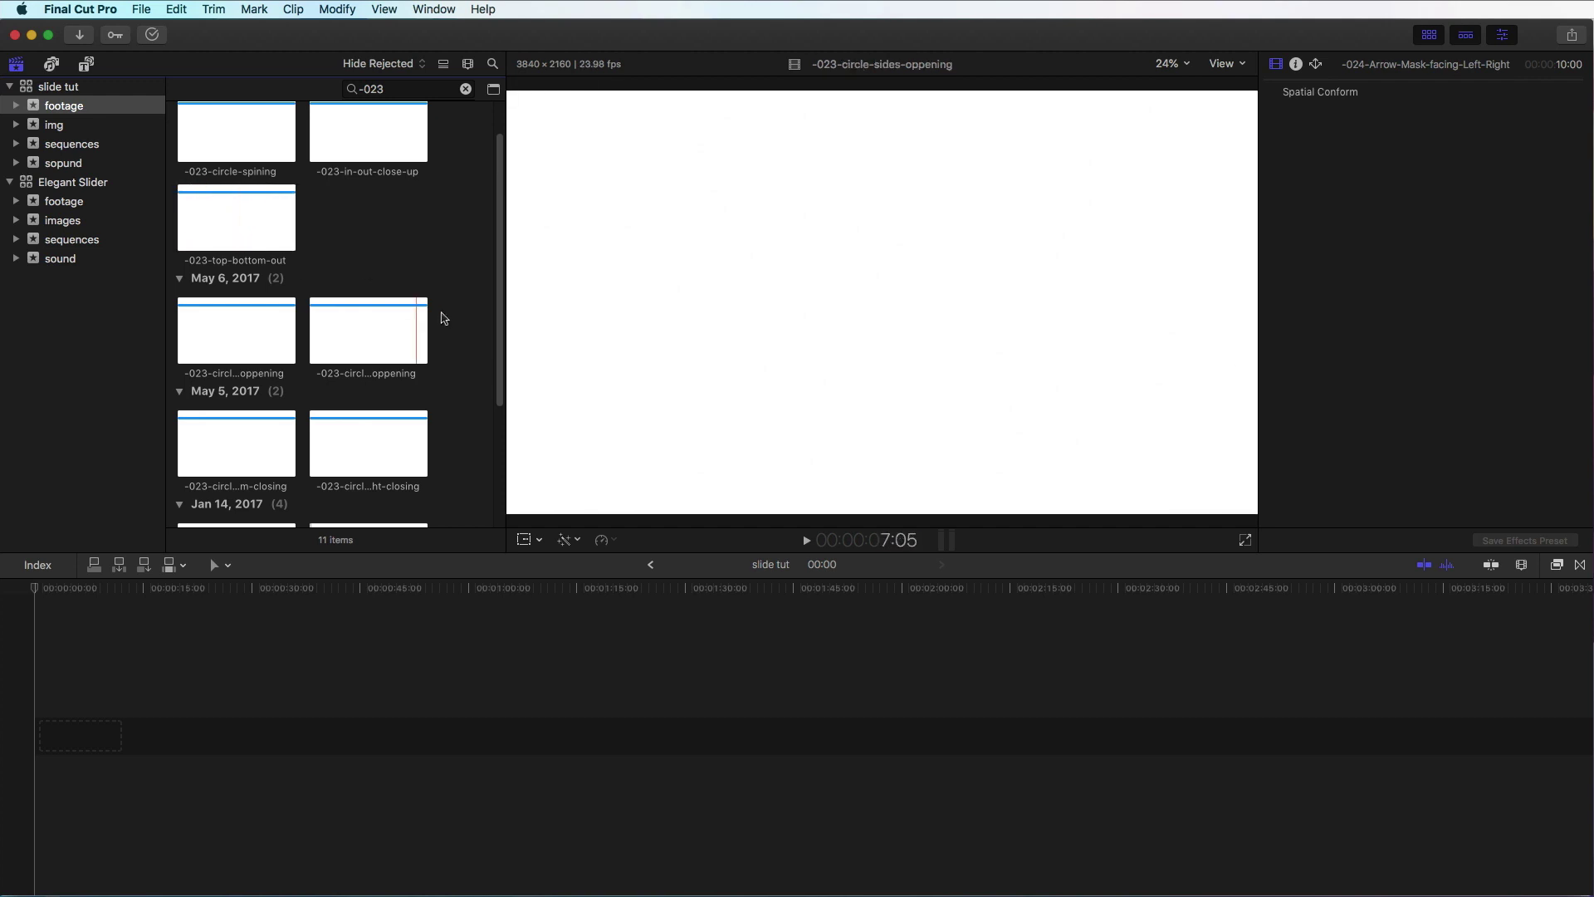
# - Place a range of about 7 seconds of the architecture-1850129_1920 image from the img event at the start of the slide tut timeline
pyautogui.click(52, 126)
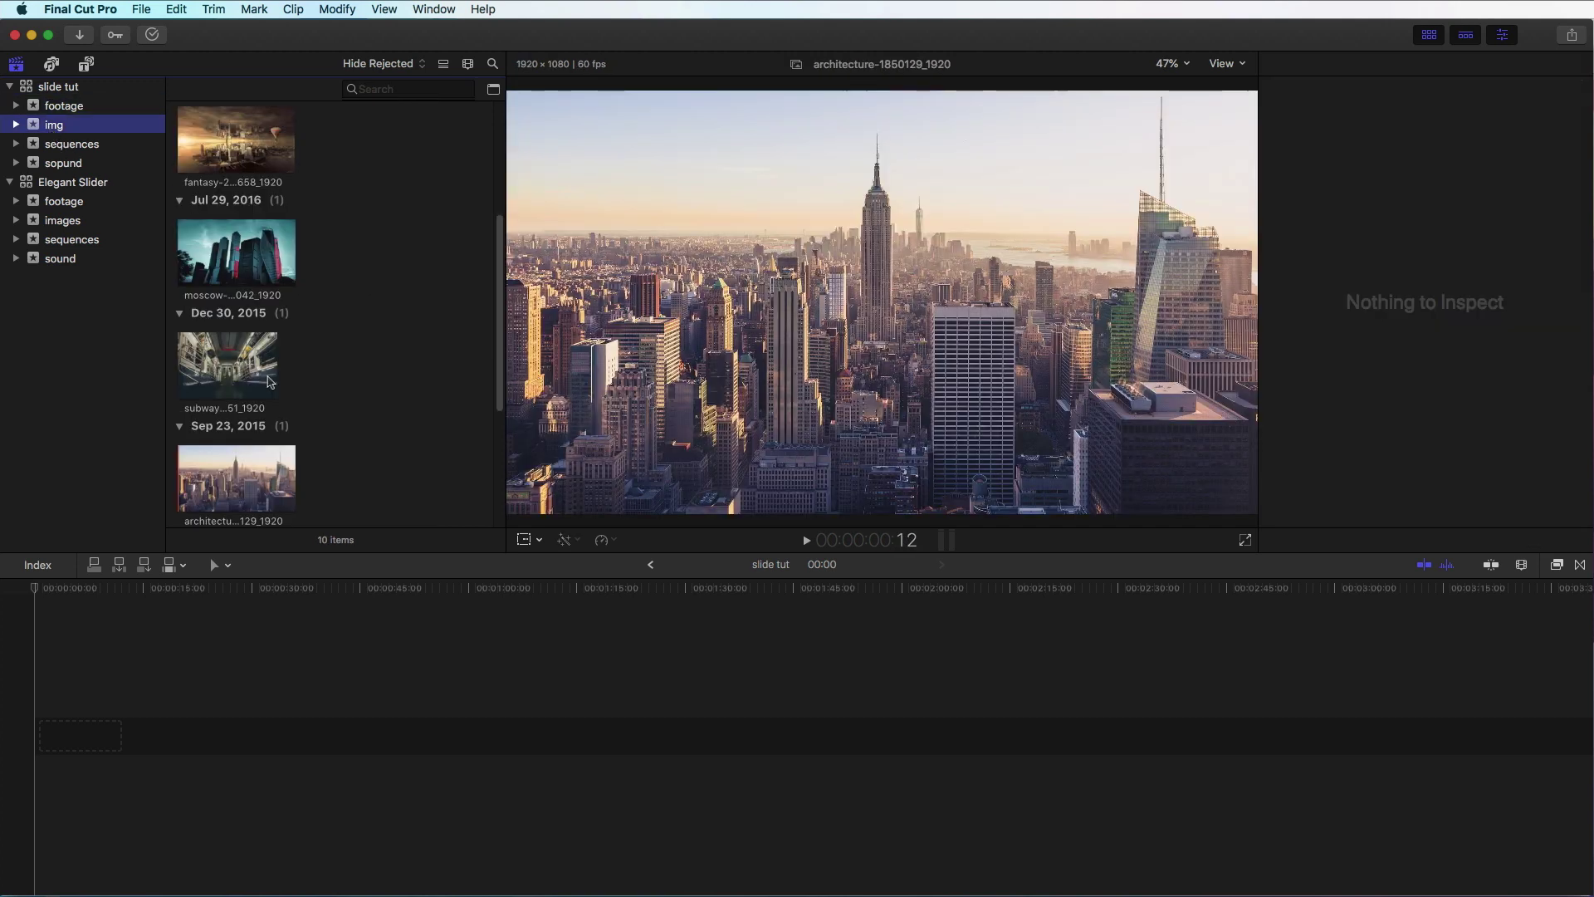
pyautogui.scroll(-3, 396, 372)
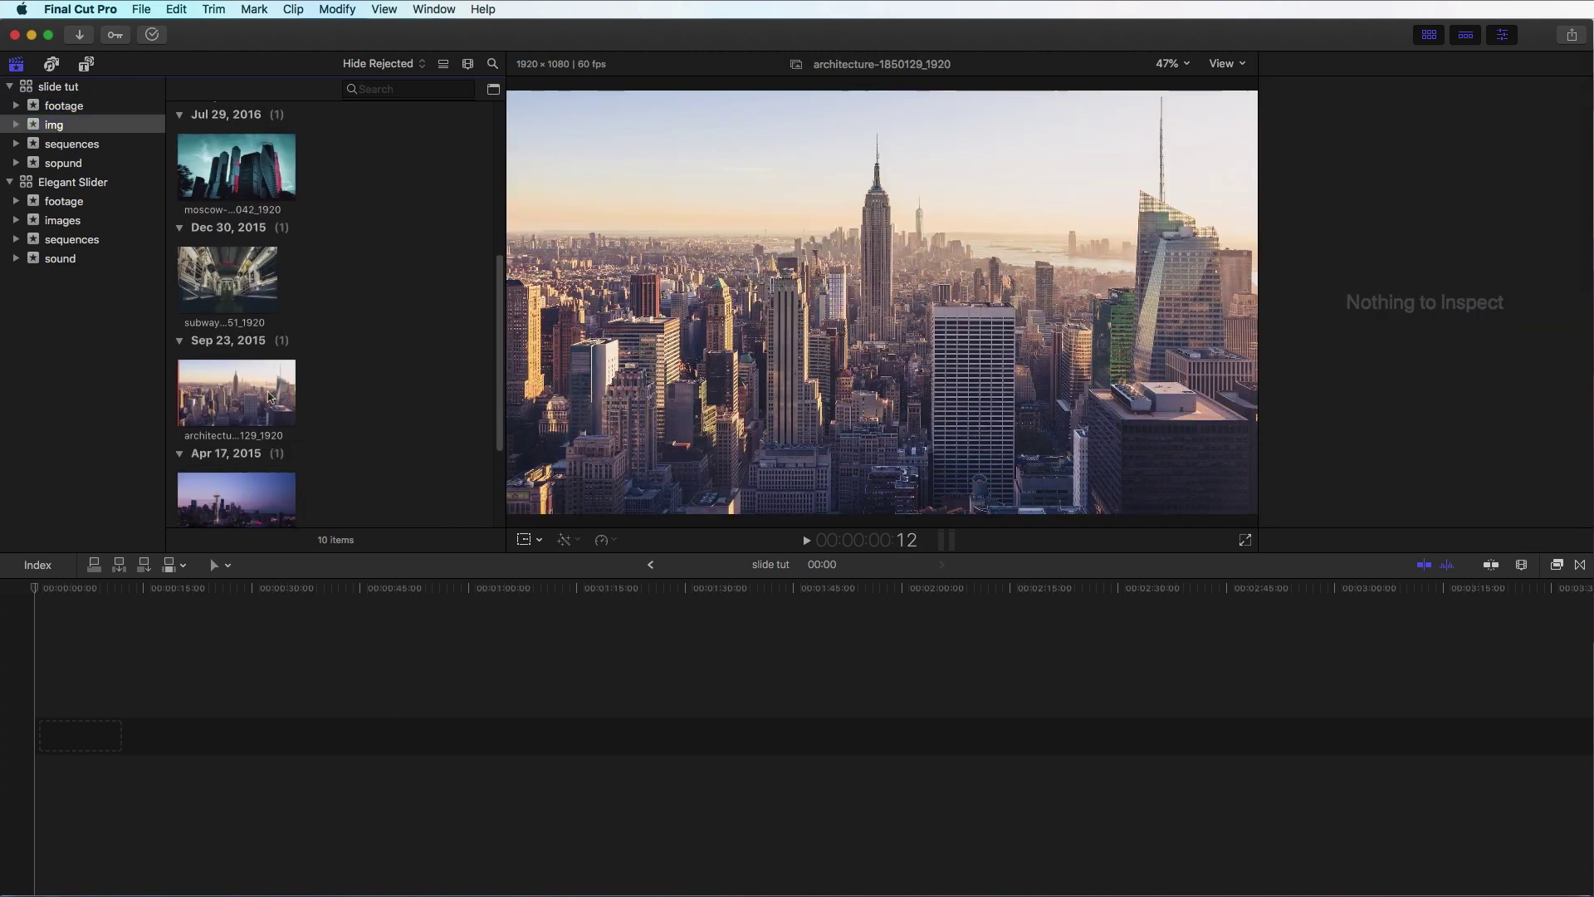
pyautogui.moveTo(268, 394); pyautogui.dragTo(179, 395)
pyautogui.scroll(-3, 249, 374)
pyautogui.moveTo(113, 708); pyautogui.dragTo(34, 737)
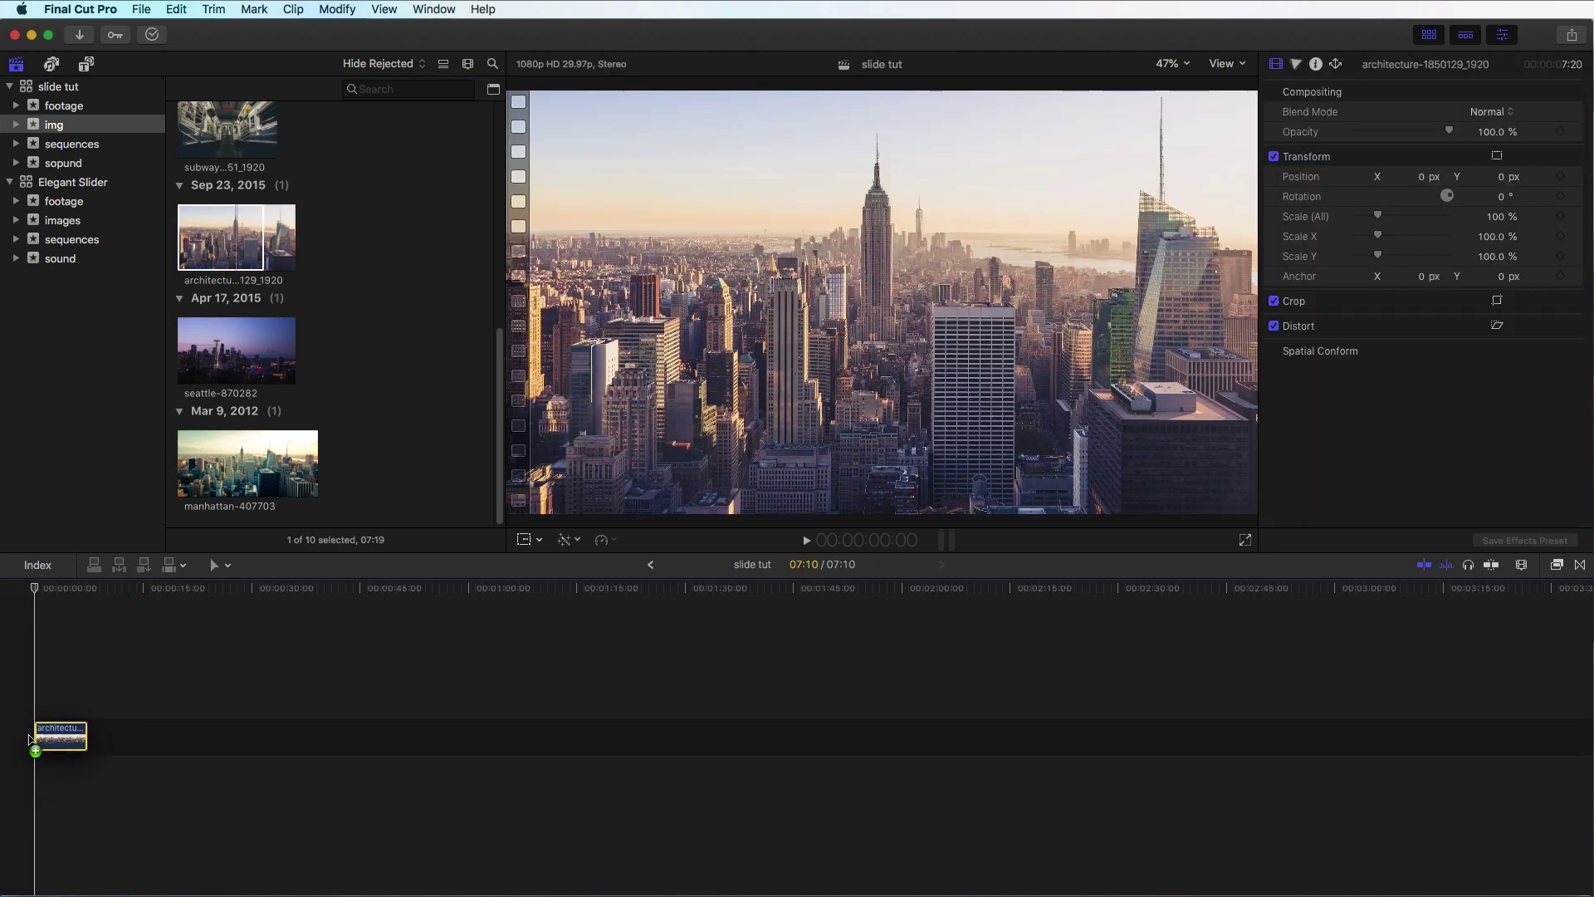
# - Place the -023-circle-left-right-closing clip from the footage event on the timeline, leaving a short gap after the architecture image
pyautogui.click(64, 108)
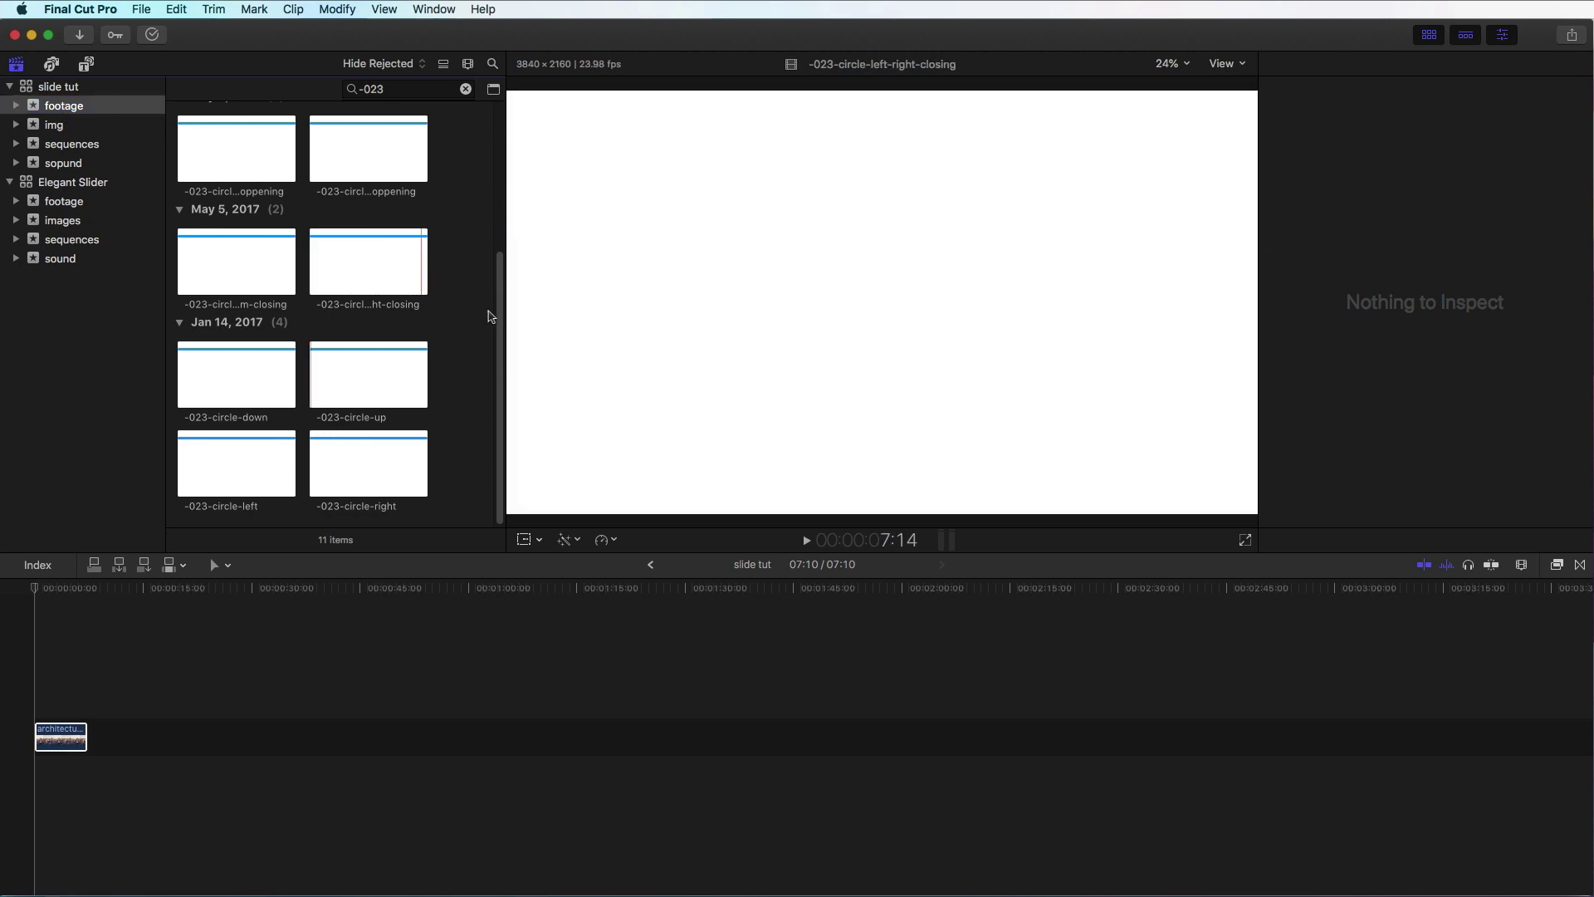
pyautogui.scroll(3, 490, 282)
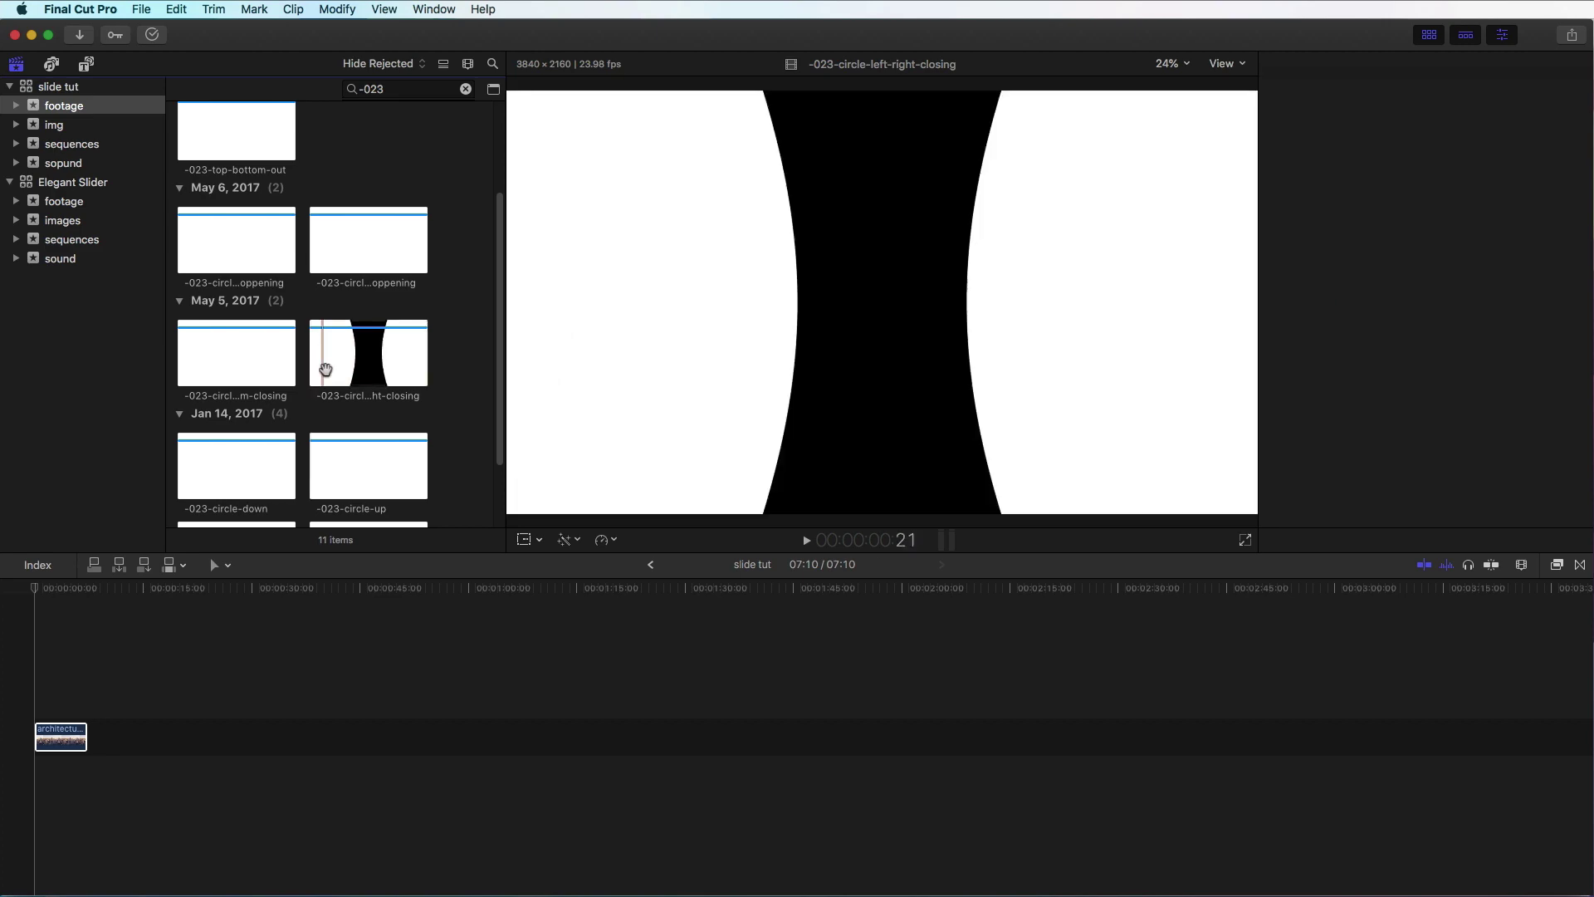
pyautogui.moveTo(365, 359); pyautogui.dragTo(113, 738)
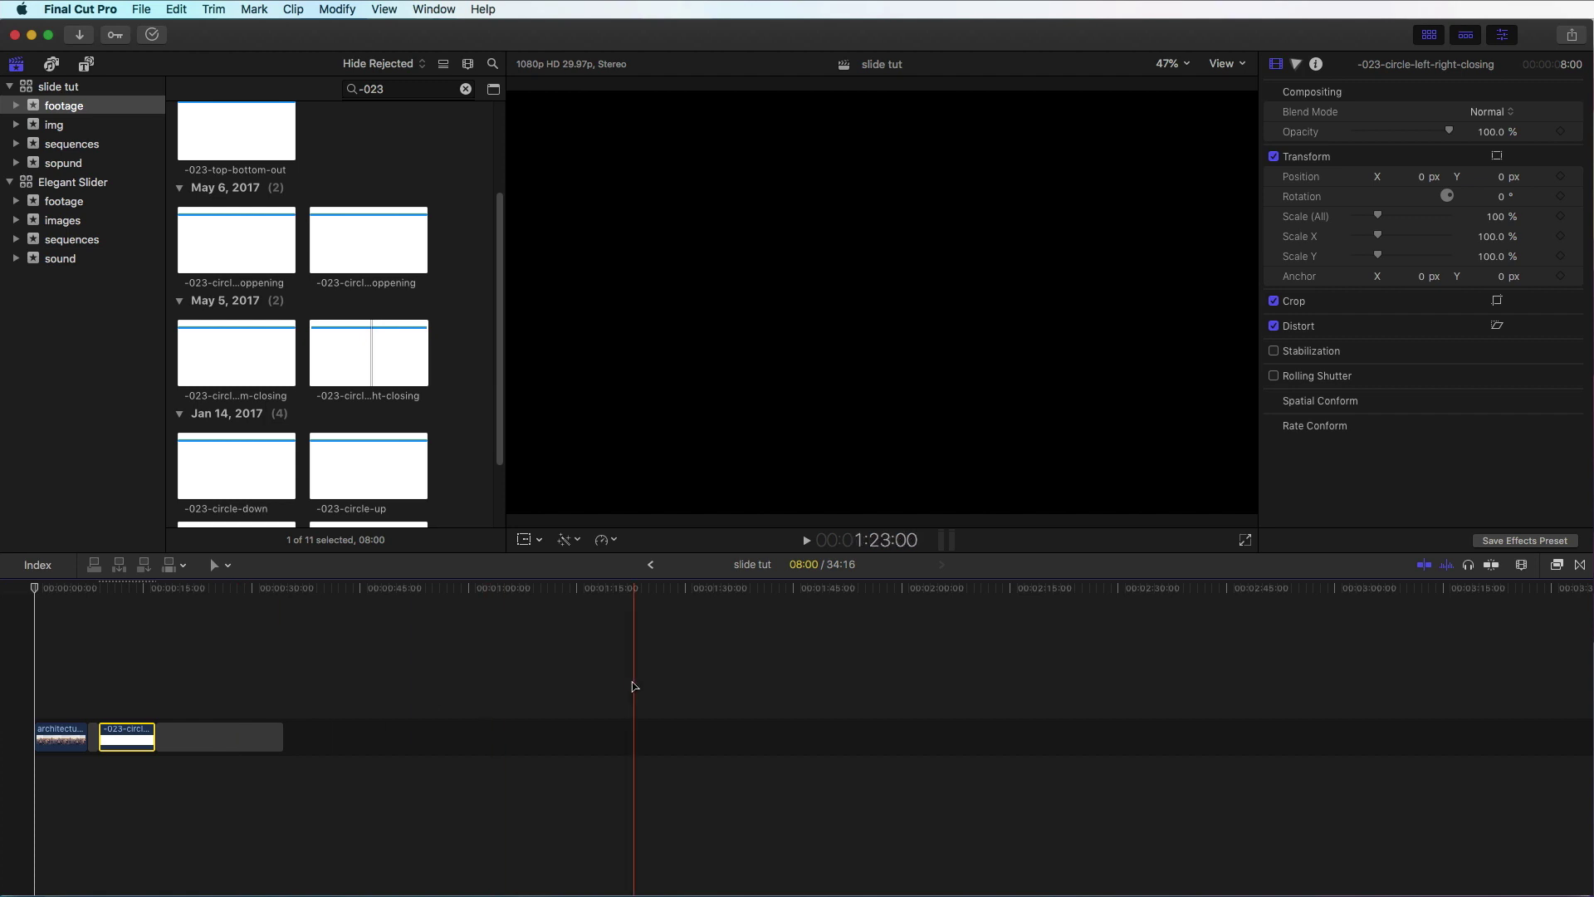
pyautogui.press('super+equal')
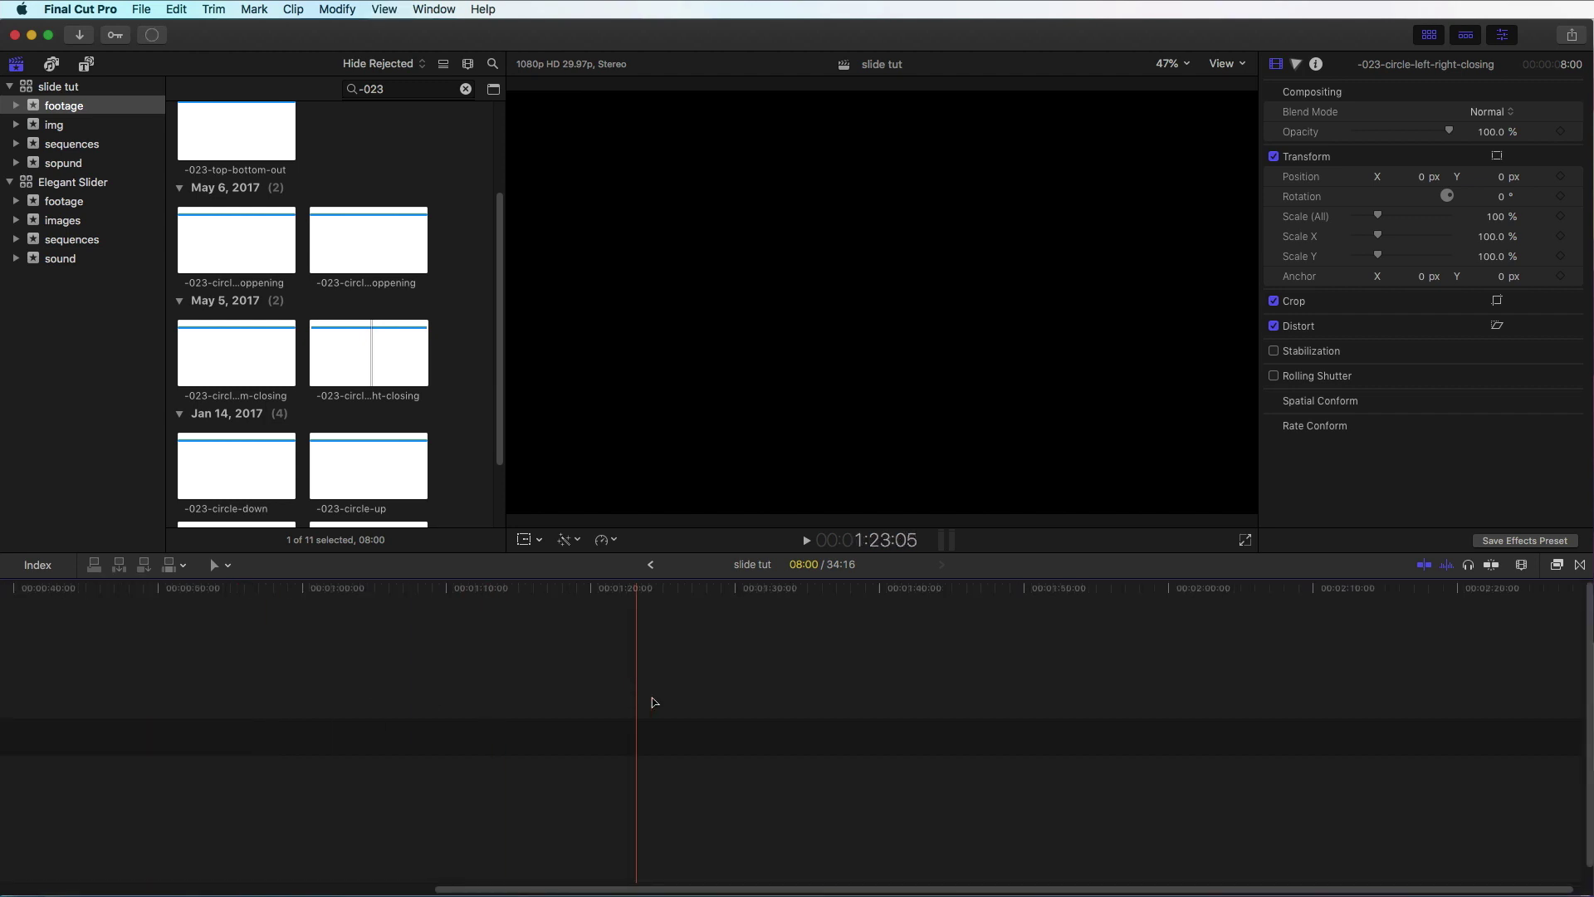
pyautogui.press('Home')
pyautogui.moveTo(737, 889); pyautogui.dragTo(267, 893)
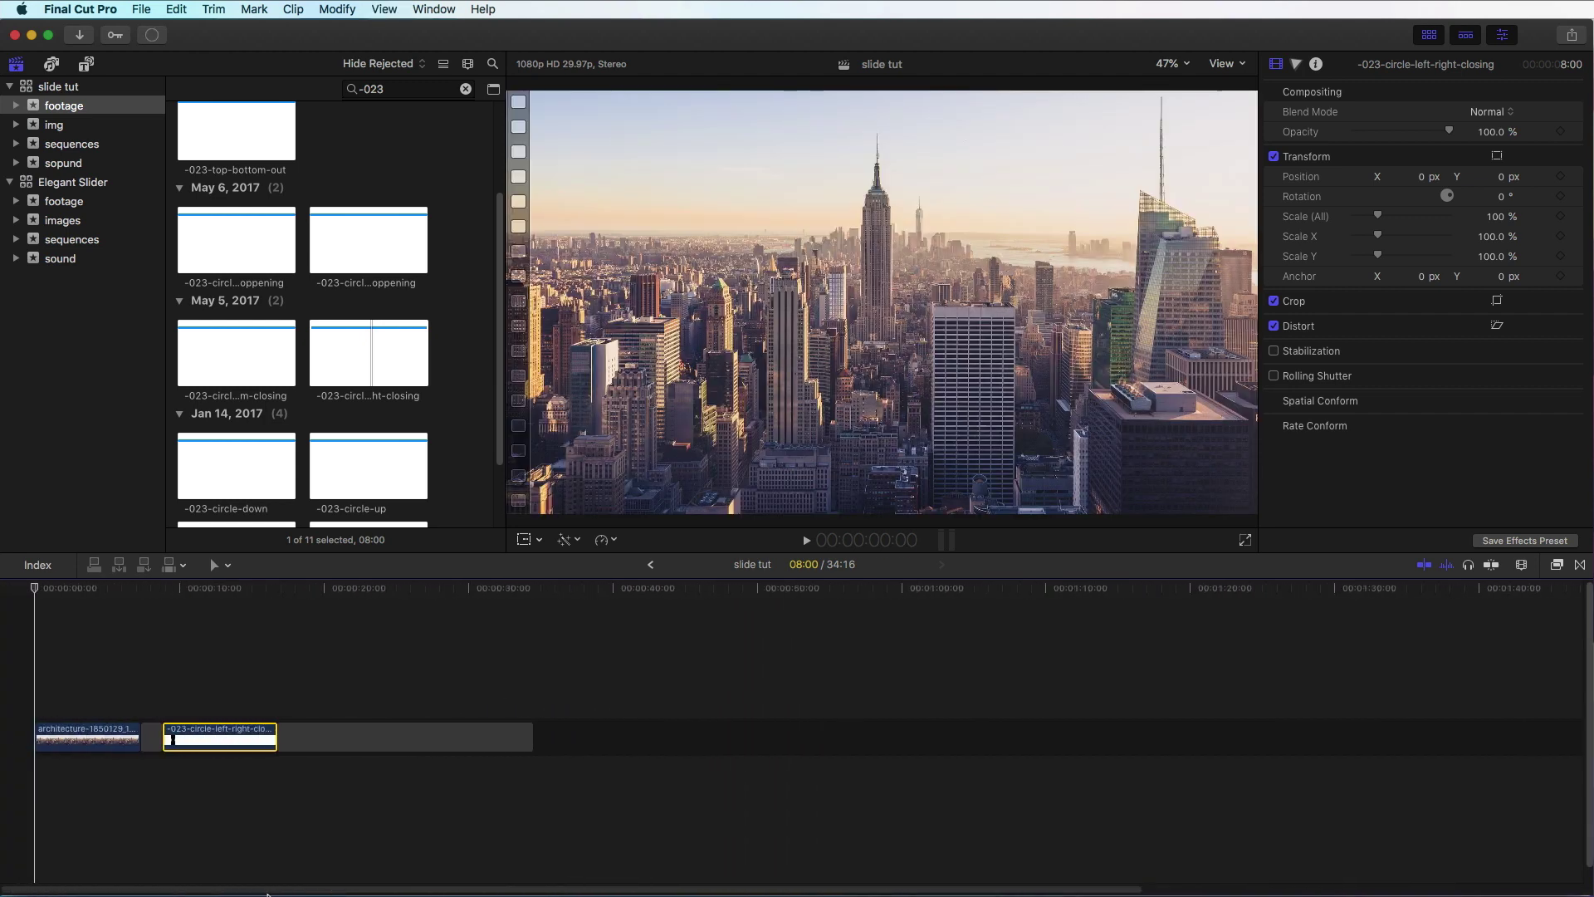
pyautogui.press('super+equal')
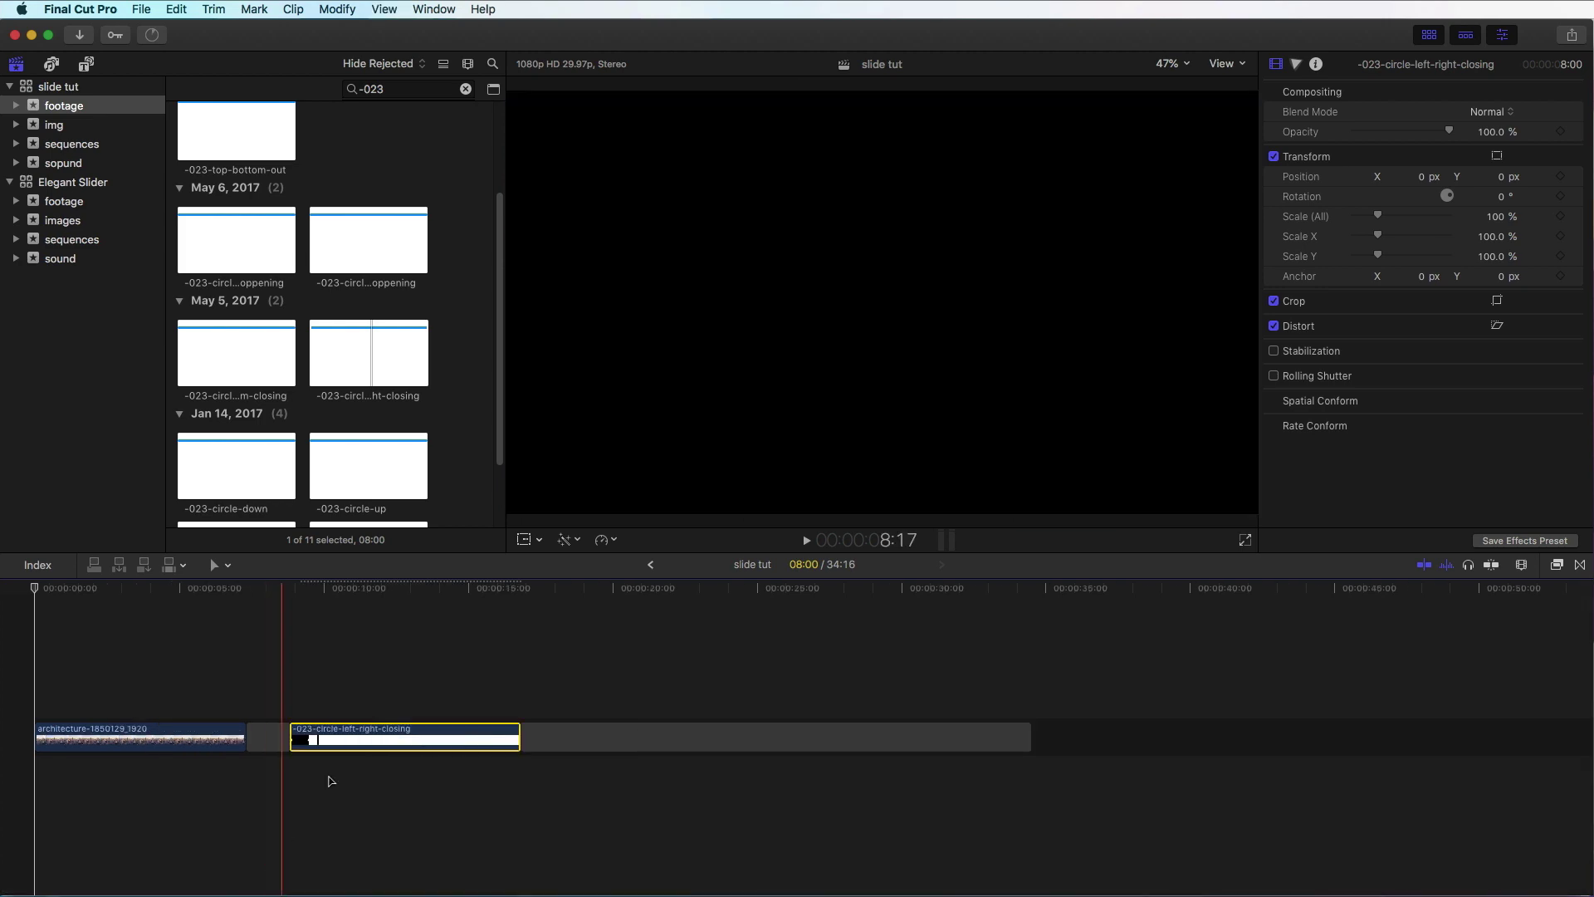
# - Stack the moscow-city-1568042_1920 image above the matte, extended to the matte's end, and place a second -023-circle-left-right-closing clip on top
pyautogui.click(53, 125)
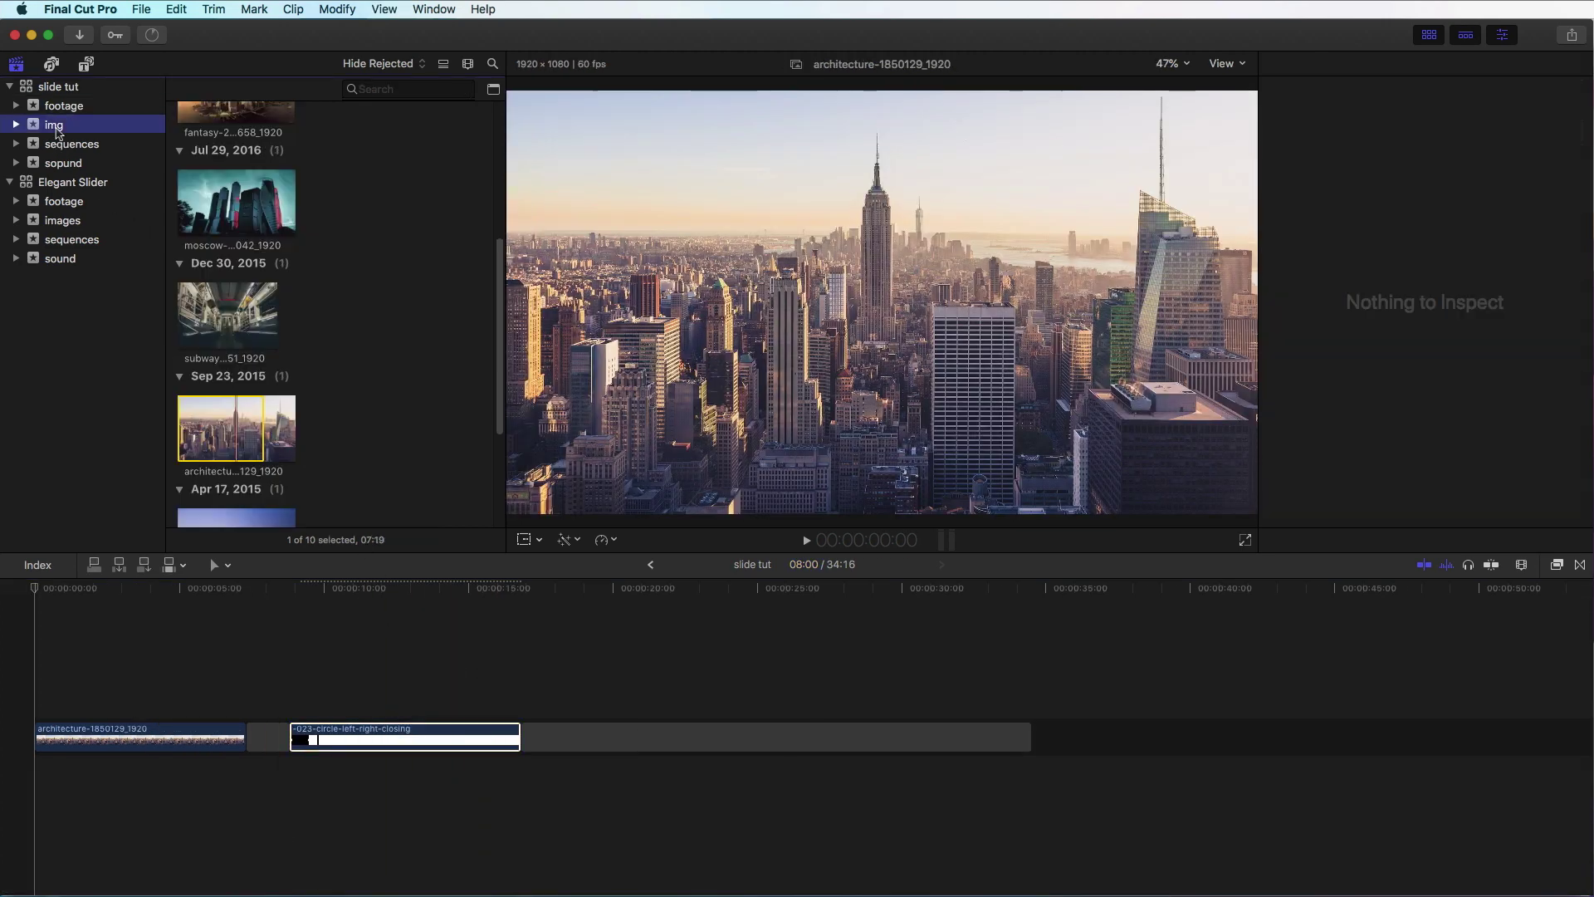
pyautogui.moveTo(238, 196); pyautogui.dragTo(295, 708)
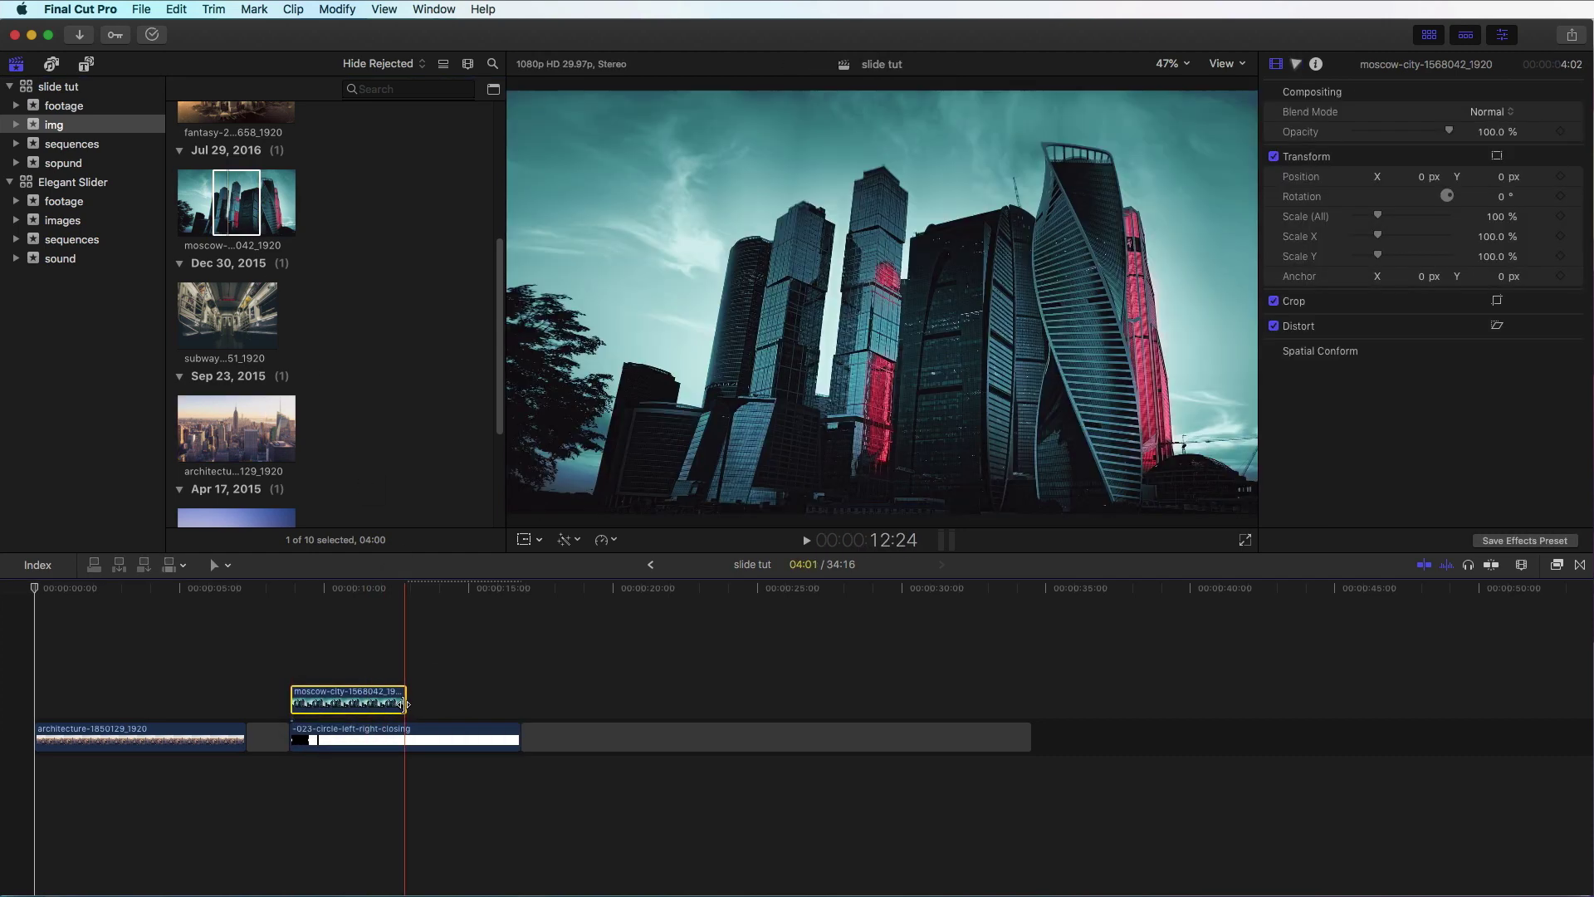
pyautogui.moveTo(406, 705); pyautogui.dragTo(522, 708)
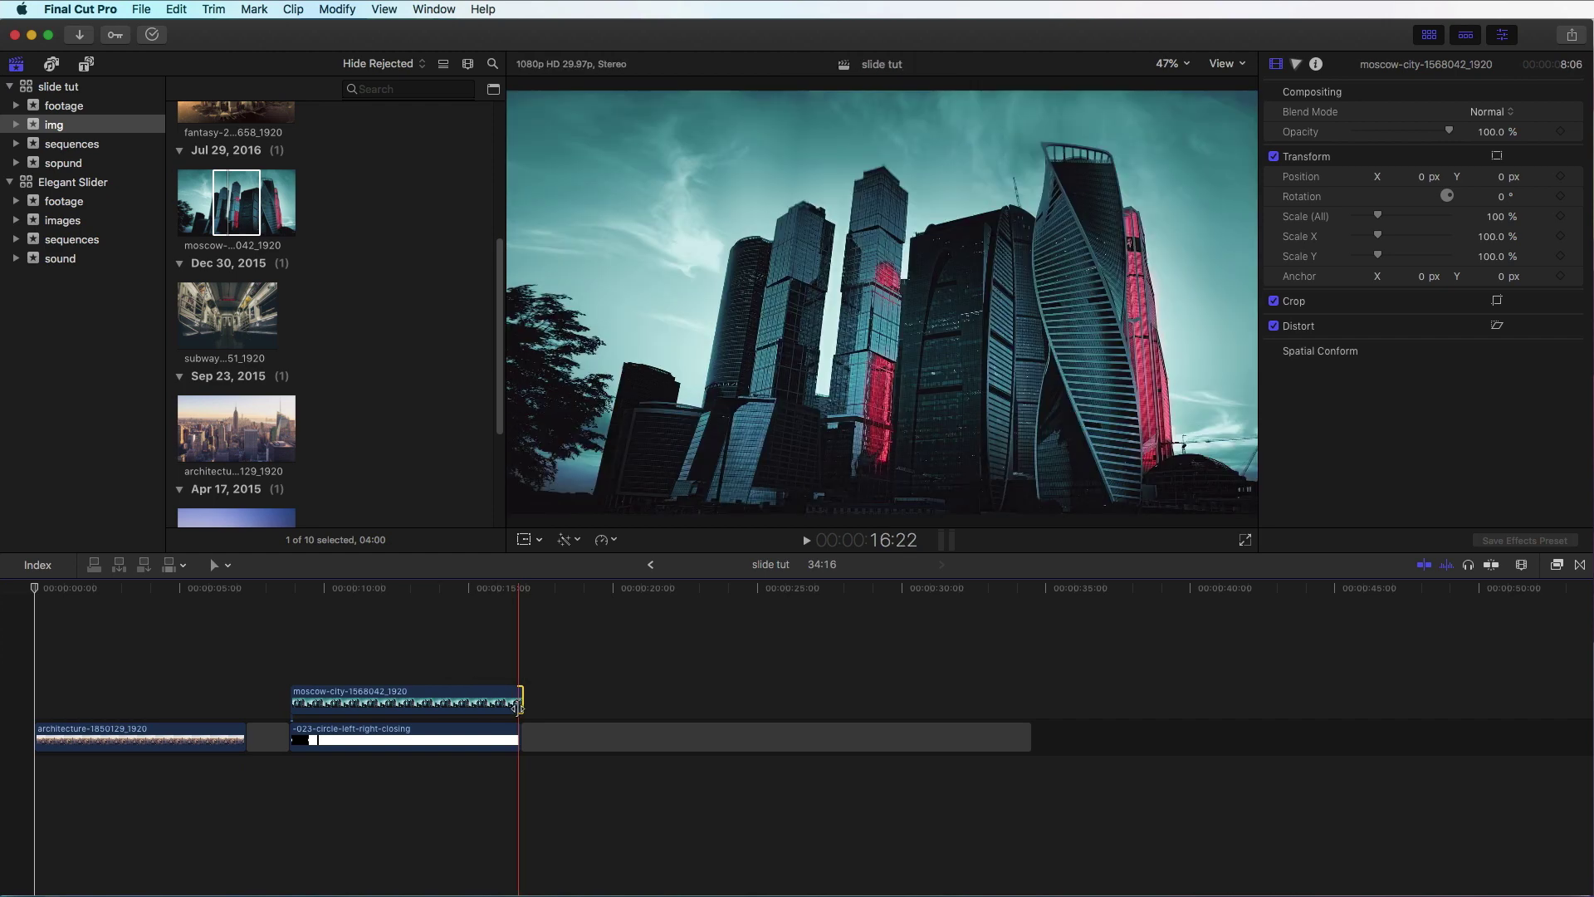
pyautogui.click(428, 706)
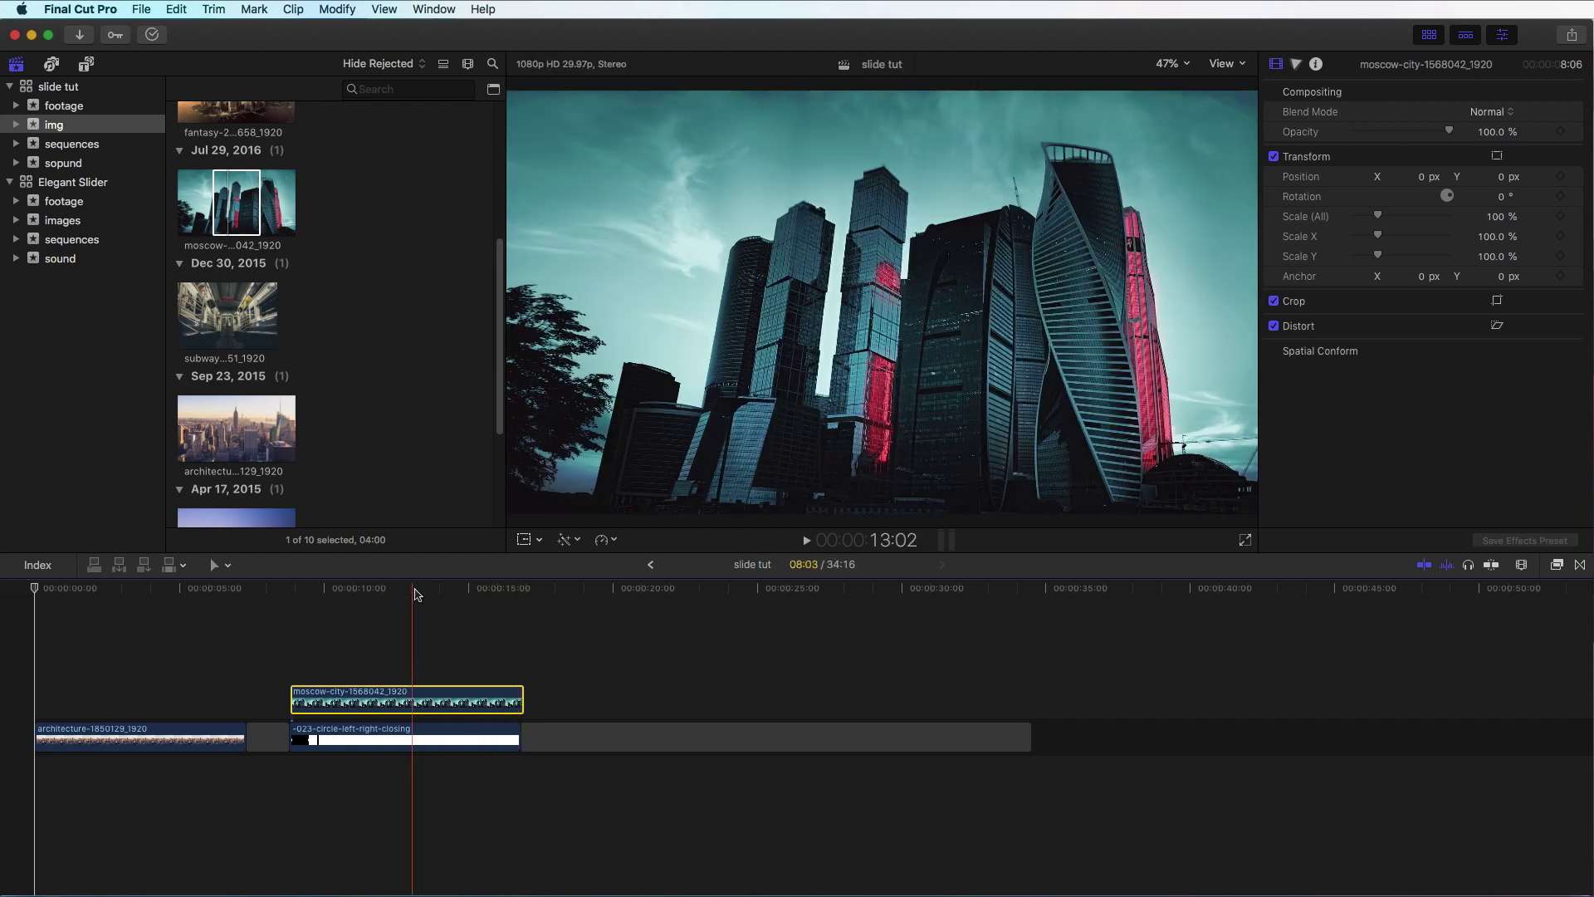
pyautogui.click(66, 106)
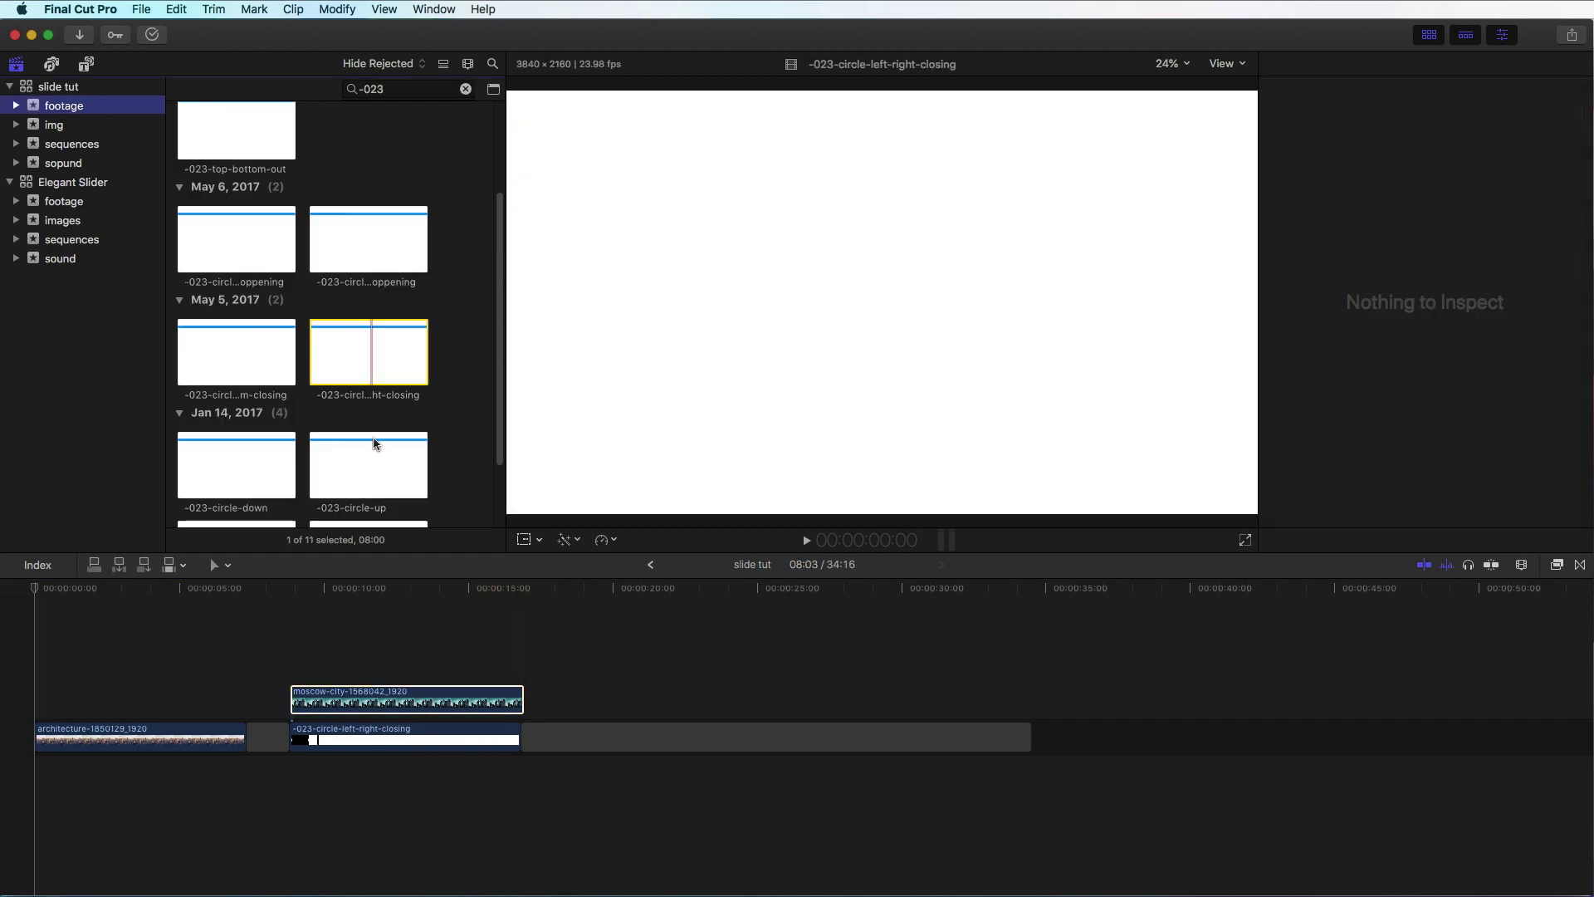
pyautogui.moveTo(384, 408); pyautogui.dragTo(290, 664)
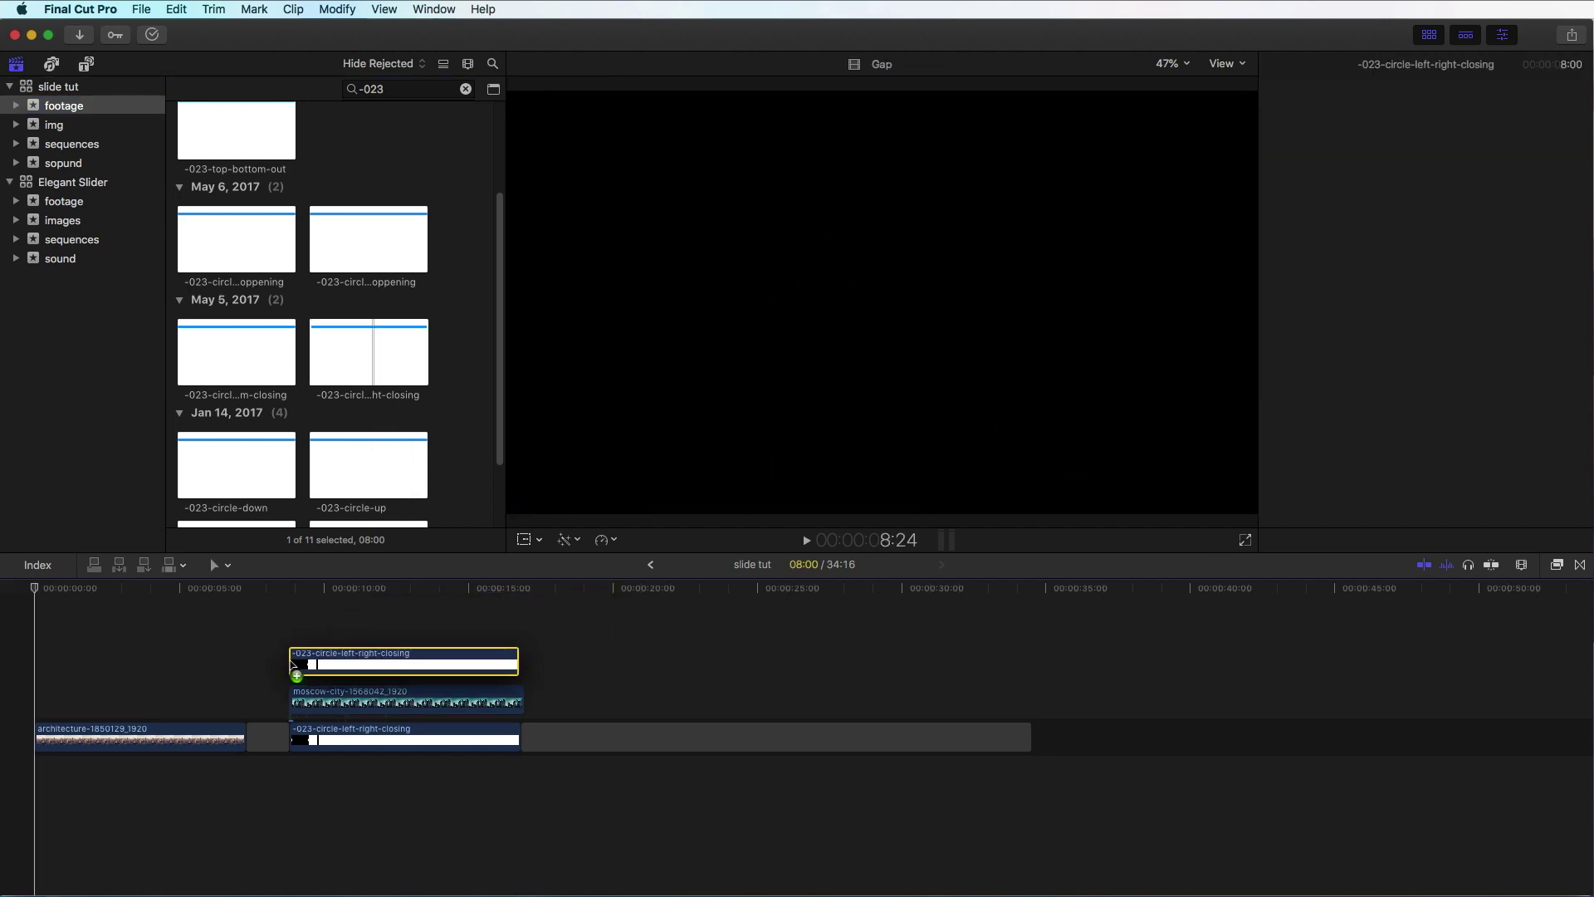
# - Combine the two circle mattes and the moscow-city image into a compound clip named "Holder One" in the sequences event
pyautogui.click(371, 741)
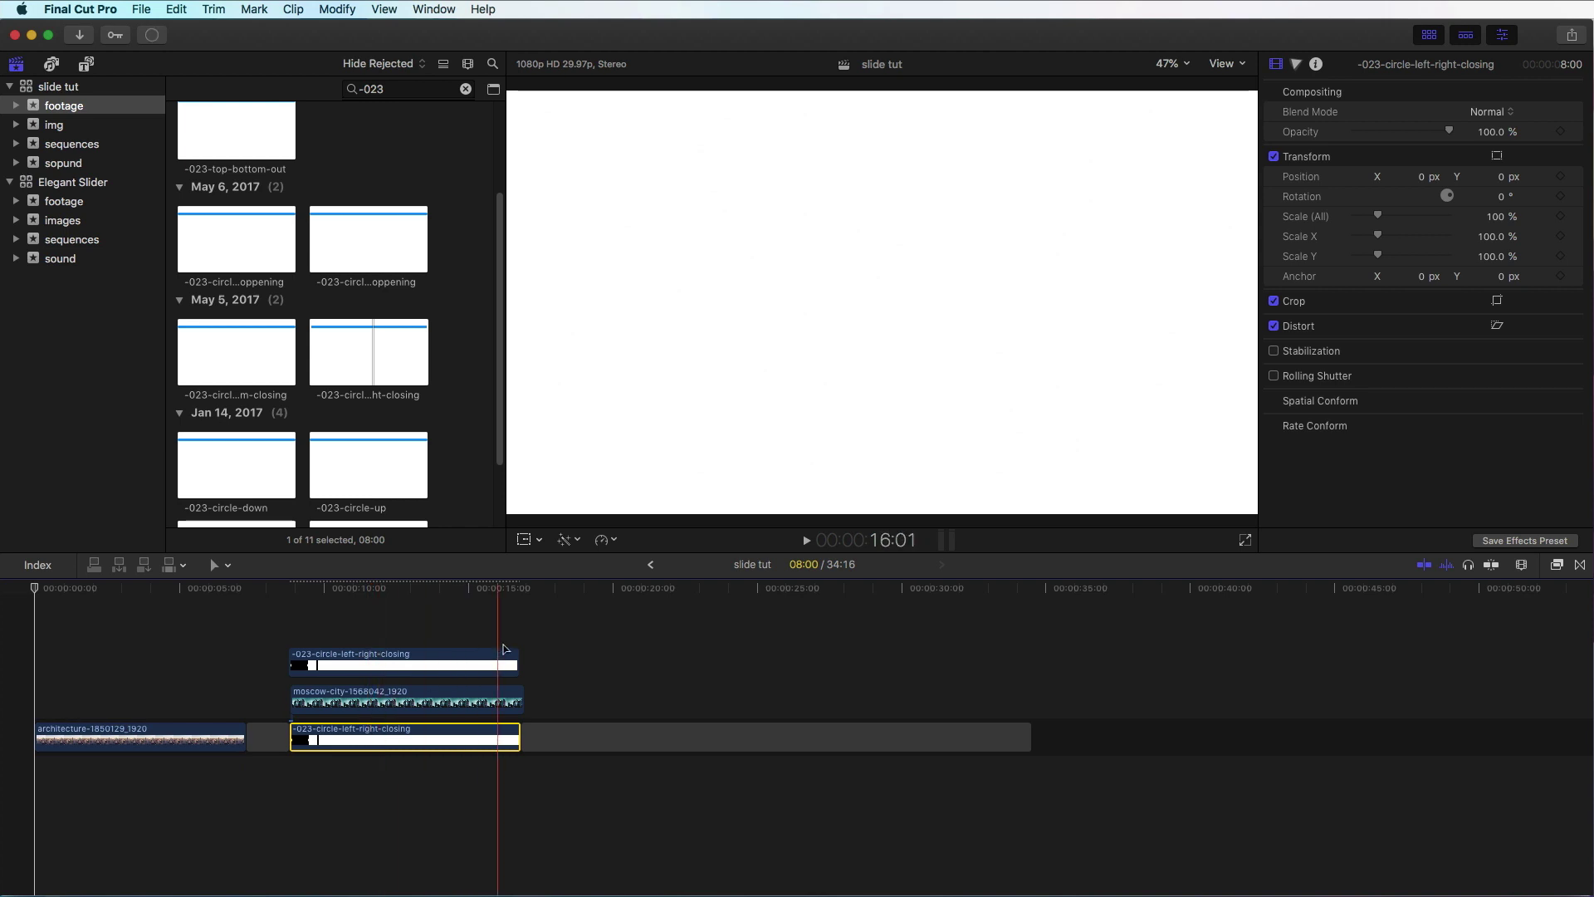
pyautogui.moveTo(373, 626); pyautogui.dragTo(444, 770)
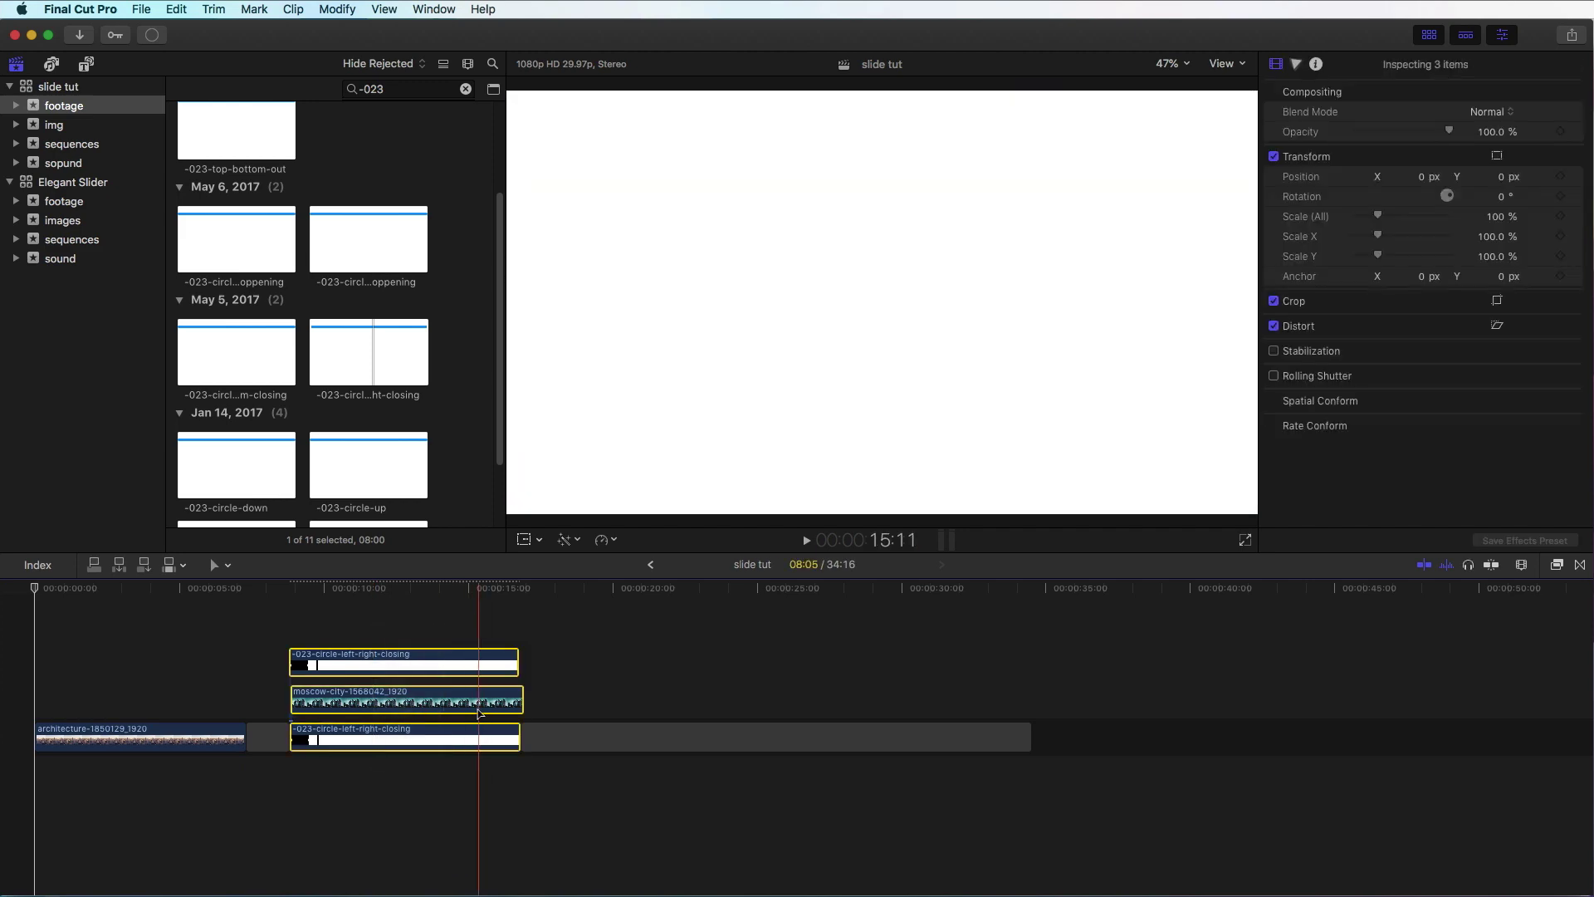
pyautogui.rightClick(483, 702)
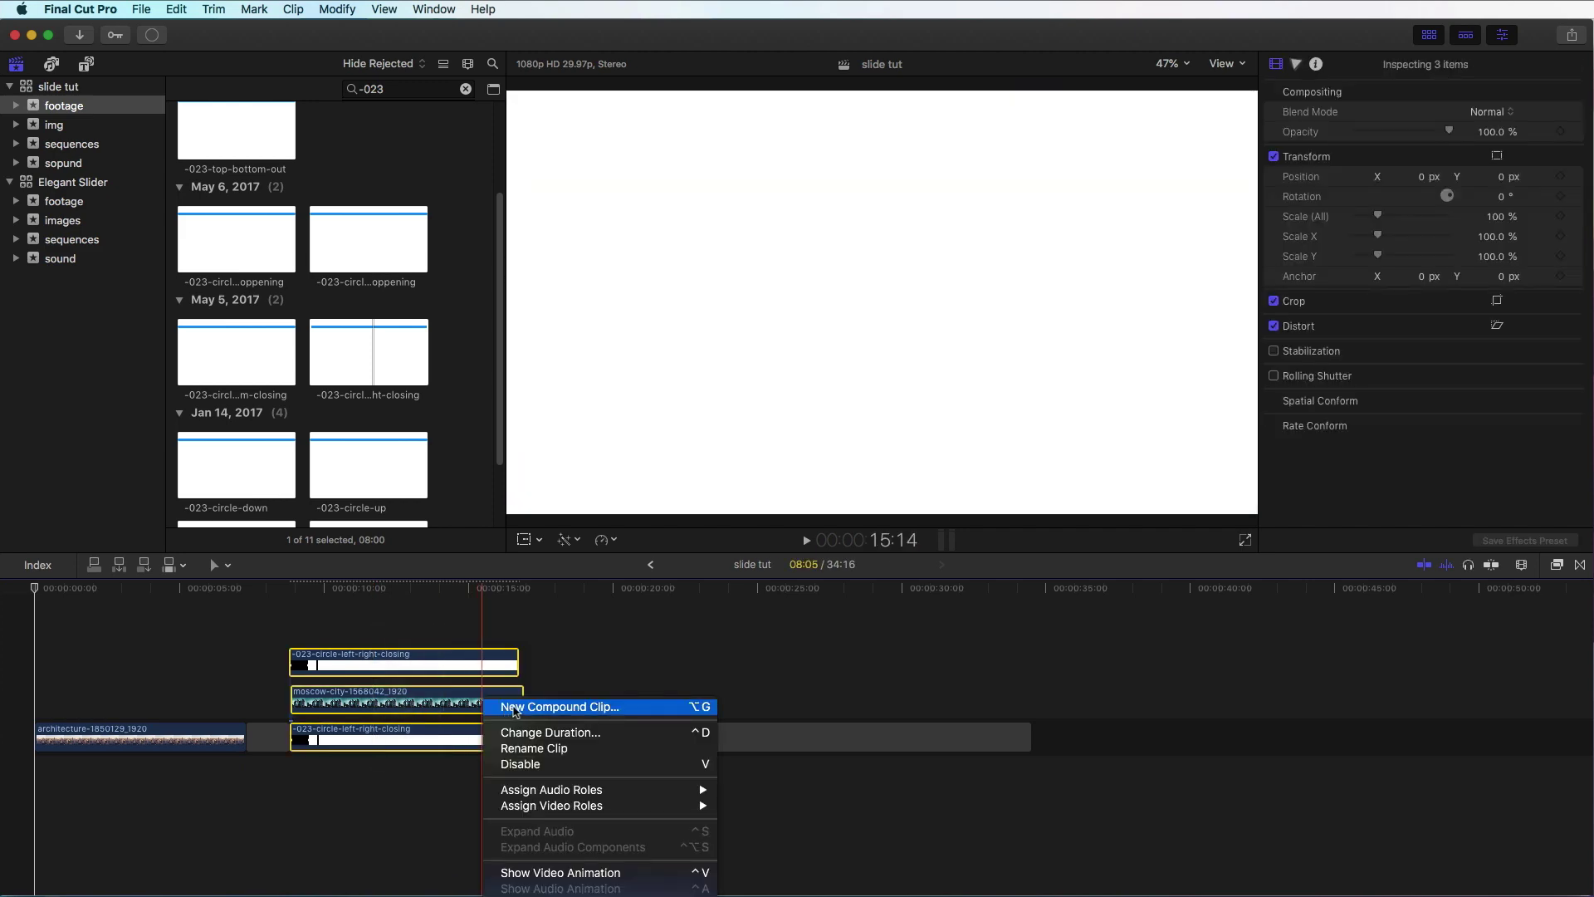
pyautogui.click(515, 709)
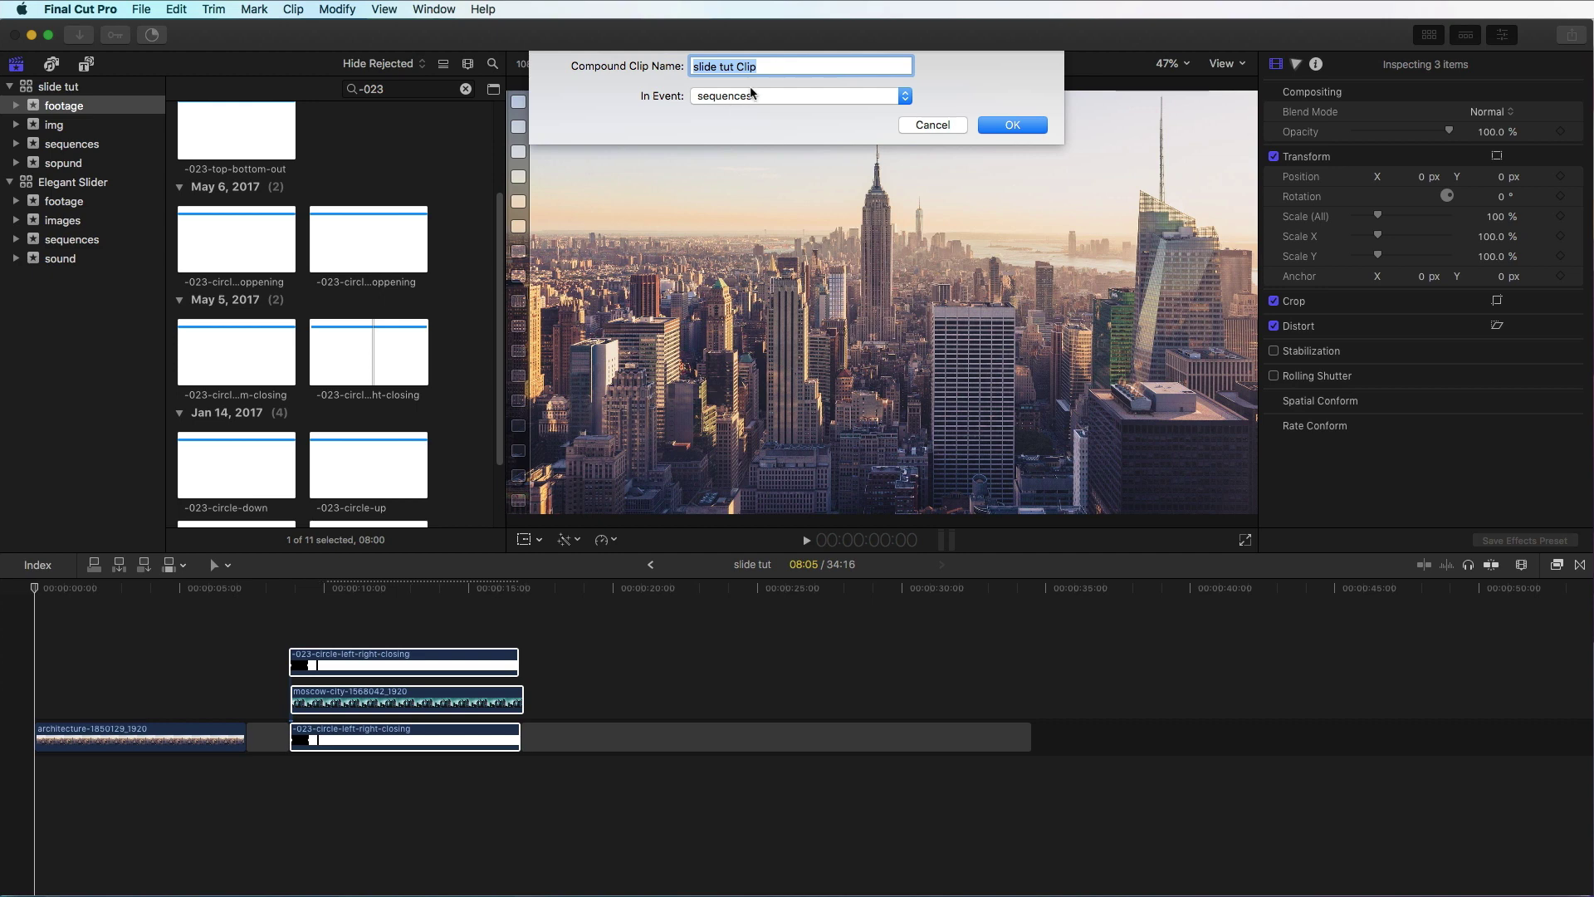
pyautogui.write('Holder One')
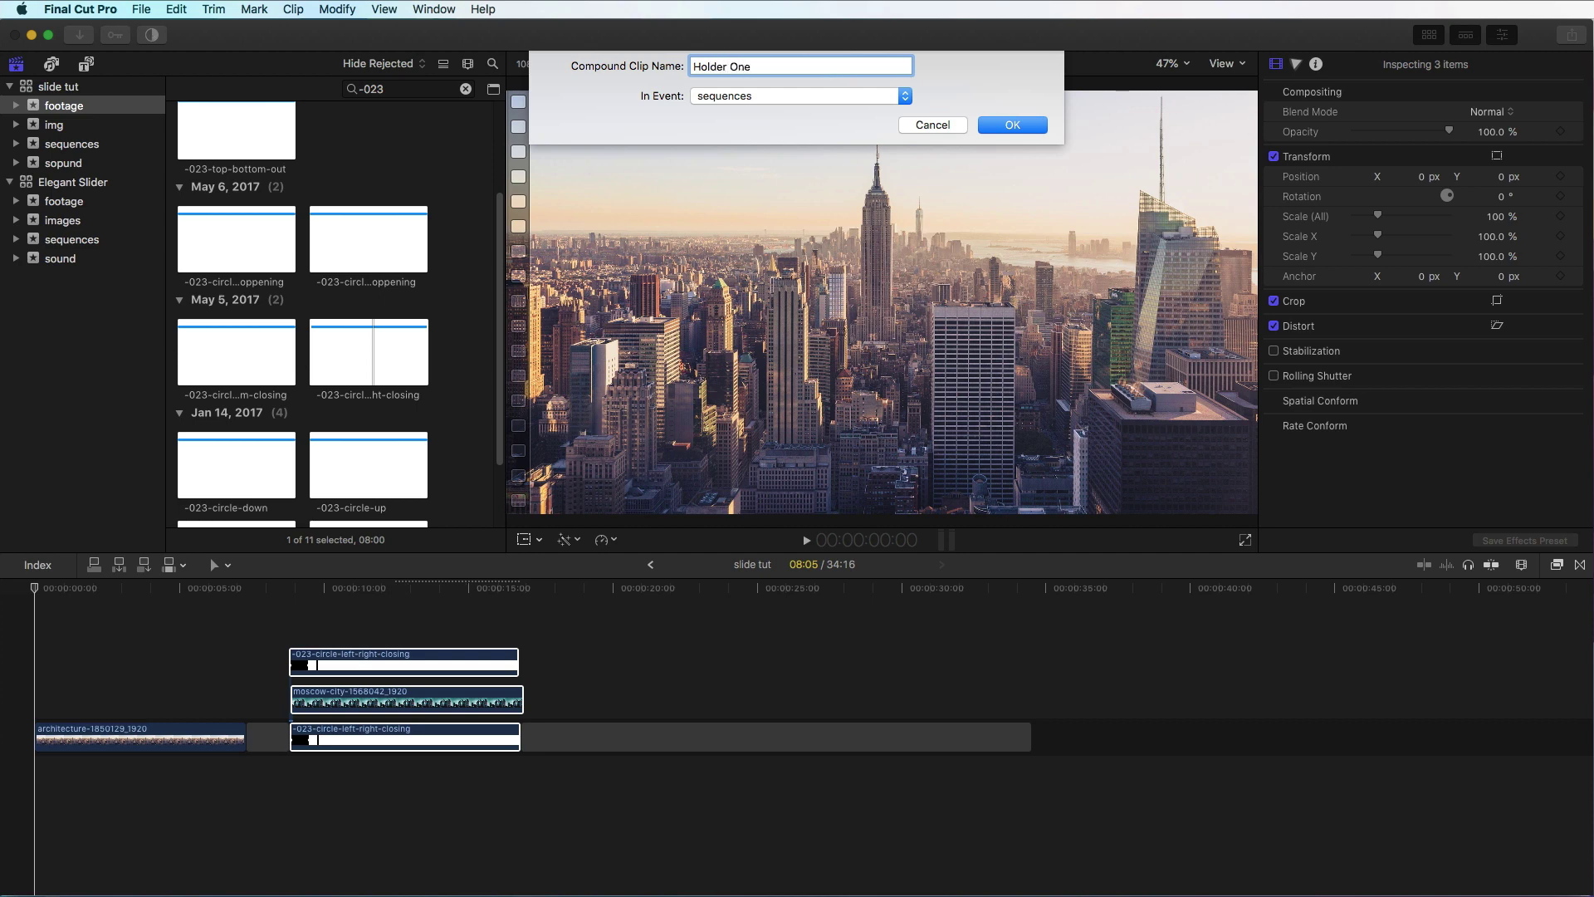
pyautogui.press('Return')
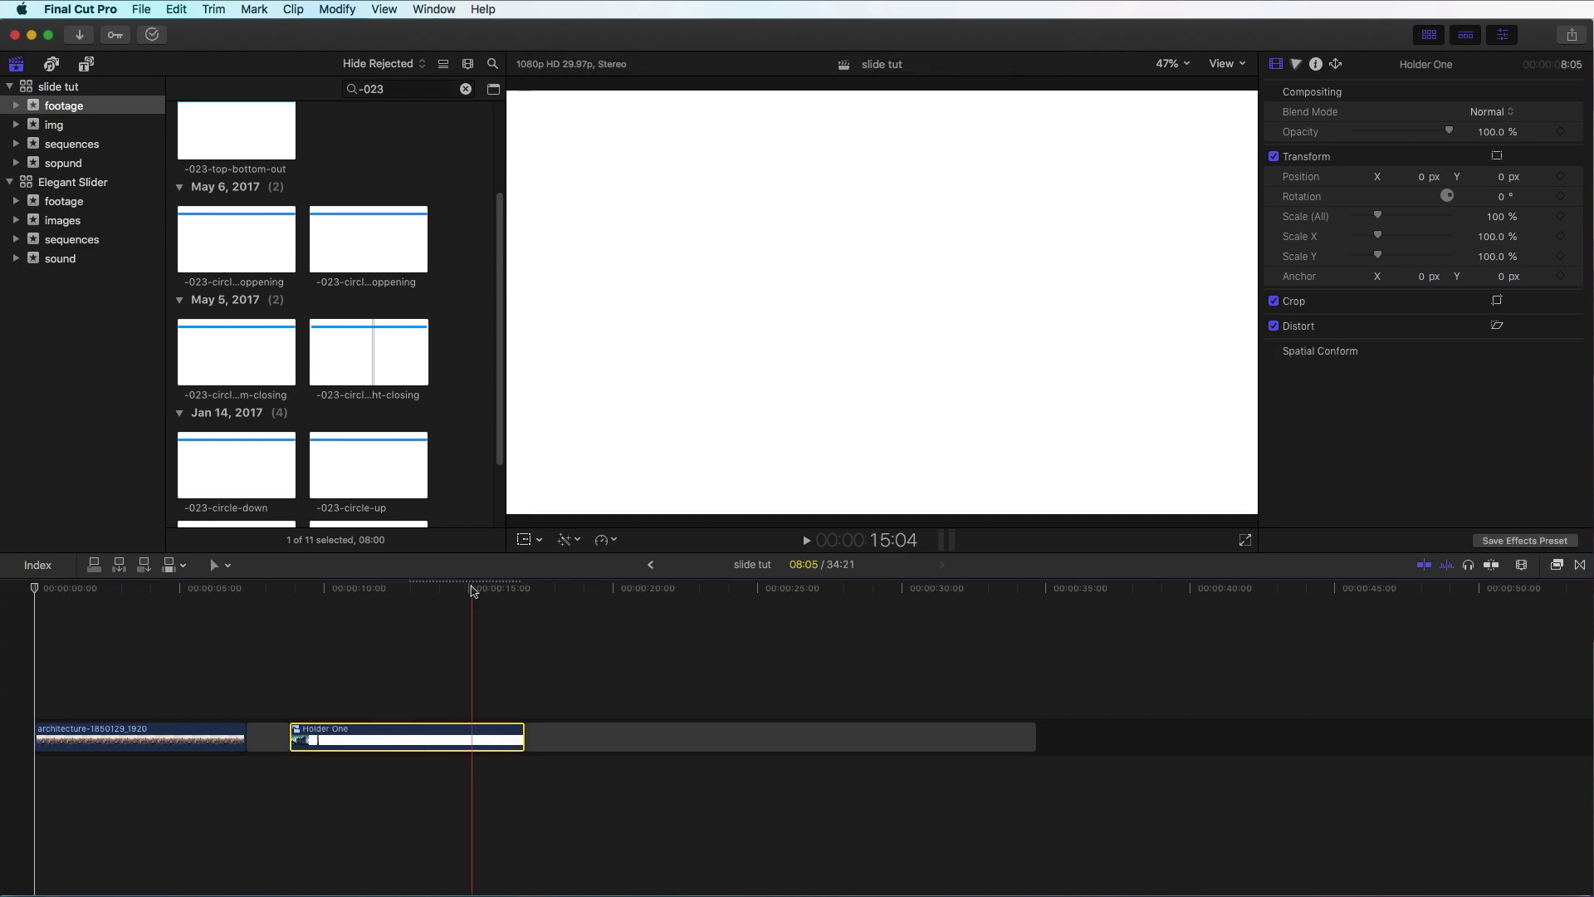
# - Inside Holder One, combine the upper circle matte and the moscow-city image into a compound clip named "mask two"
pyautogui.doubleClick(428, 737)
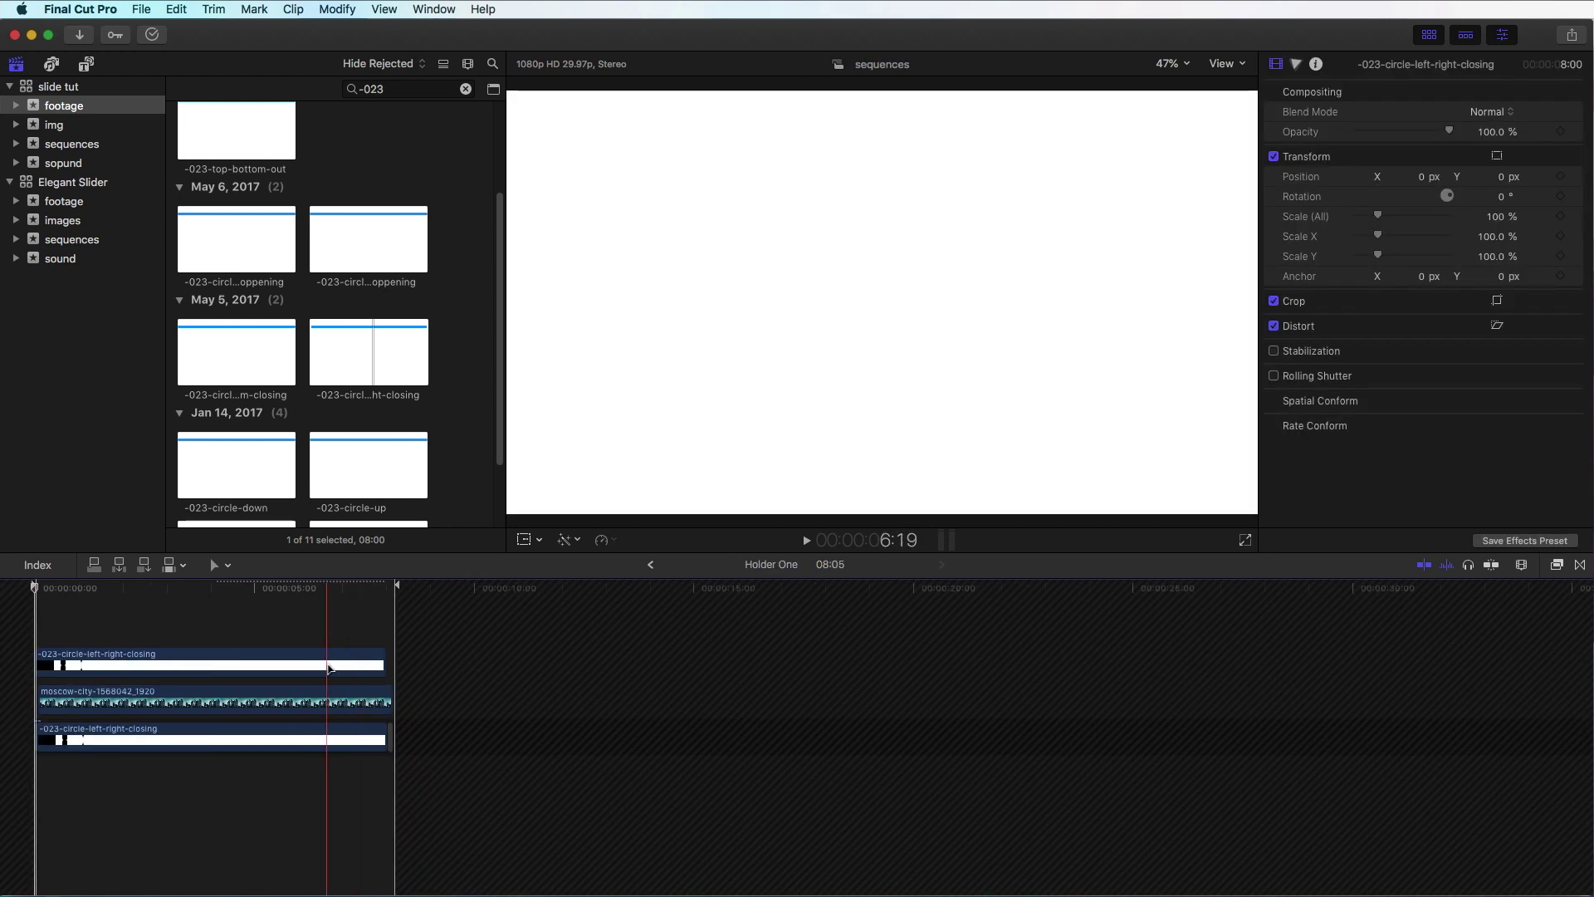
pyautogui.moveTo(373, 629); pyautogui.dragTo(309, 722)
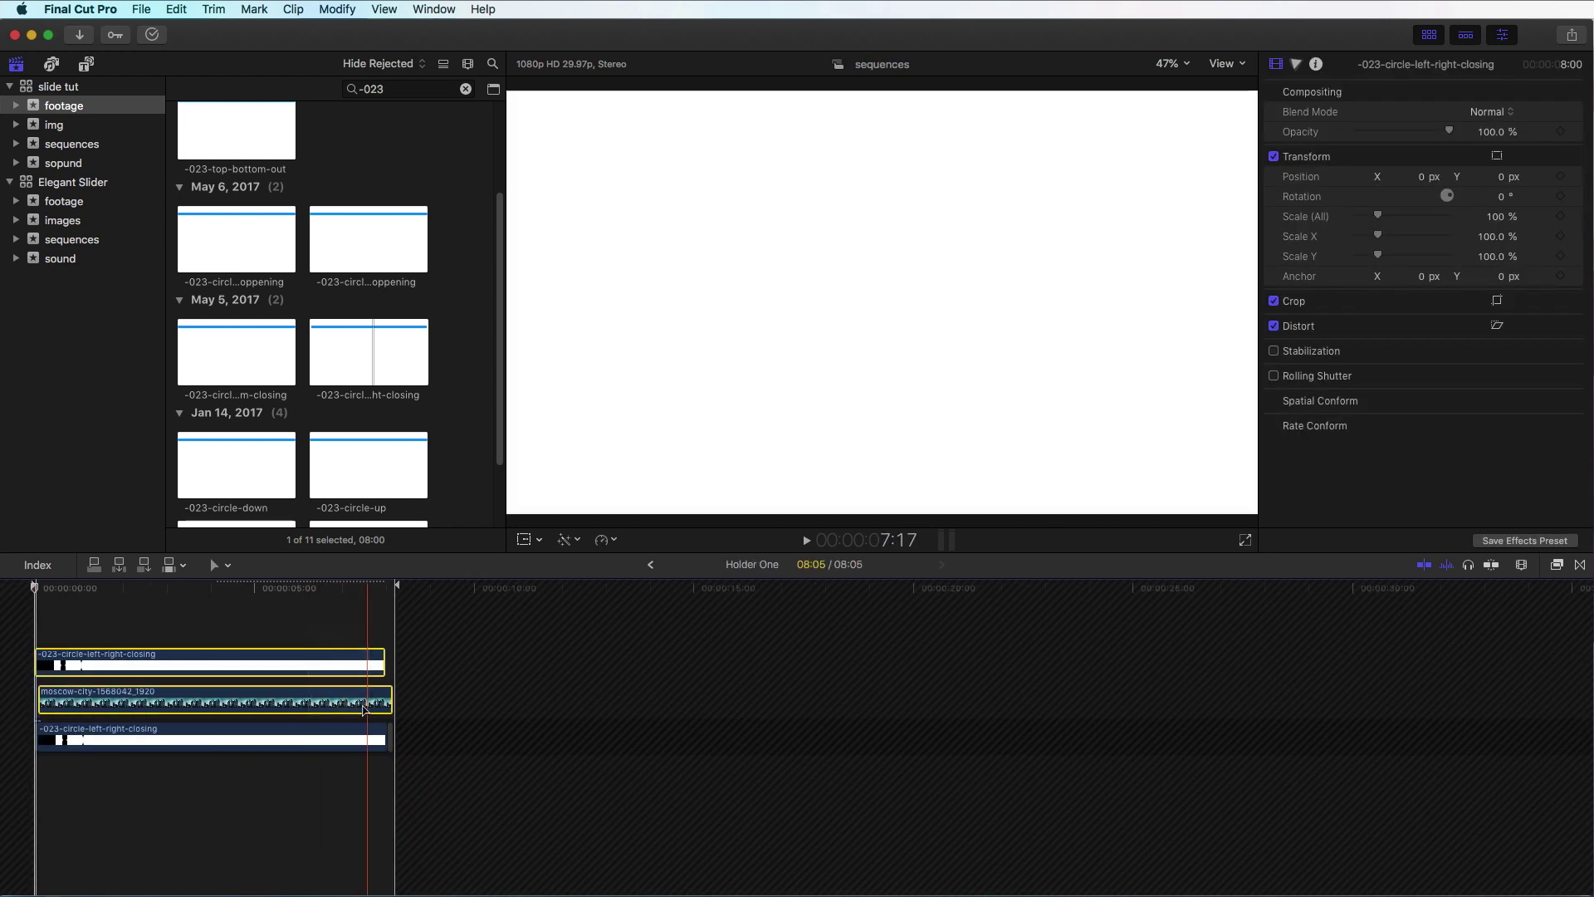
pyautogui.rightClick(343, 668)
pyautogui.click(386, 674)
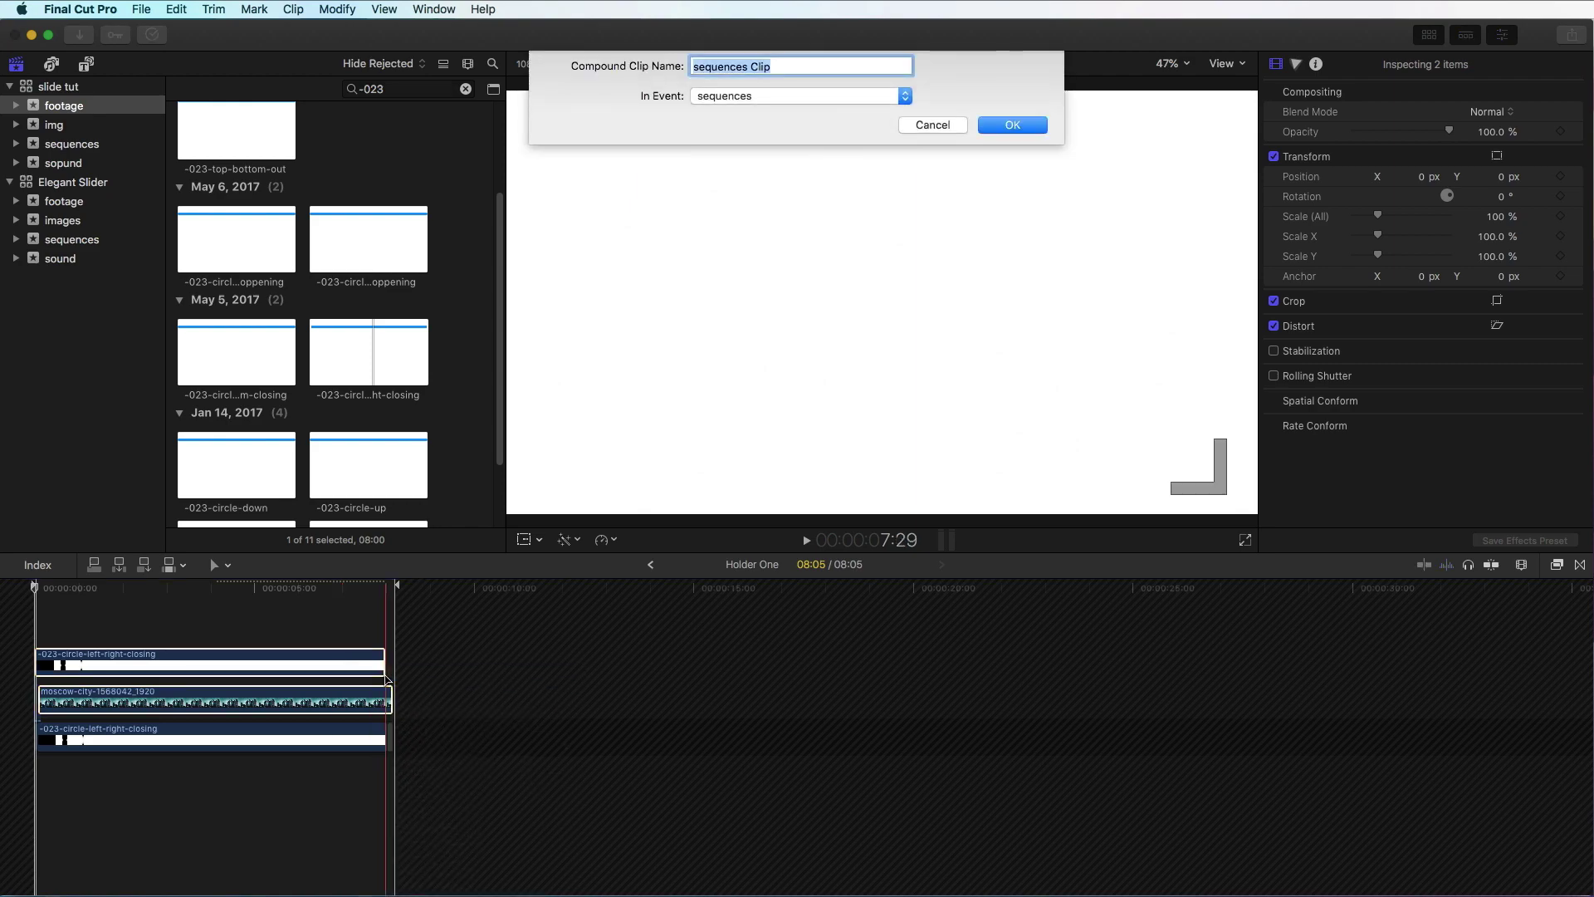
pyautogui.write('mask two')
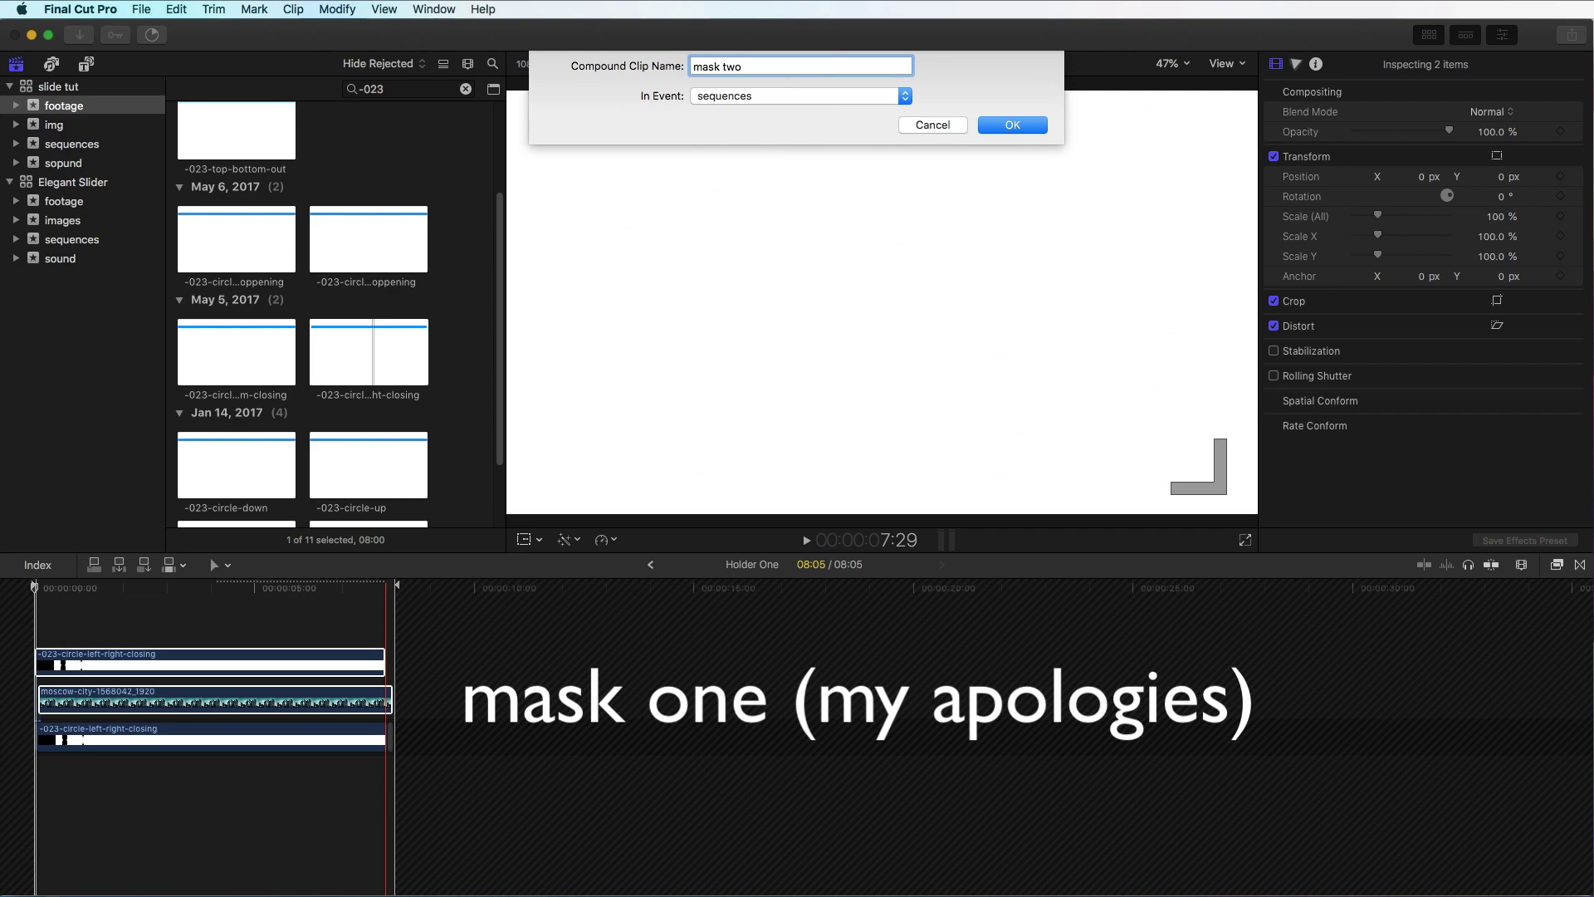
pyautogui.press('Return')
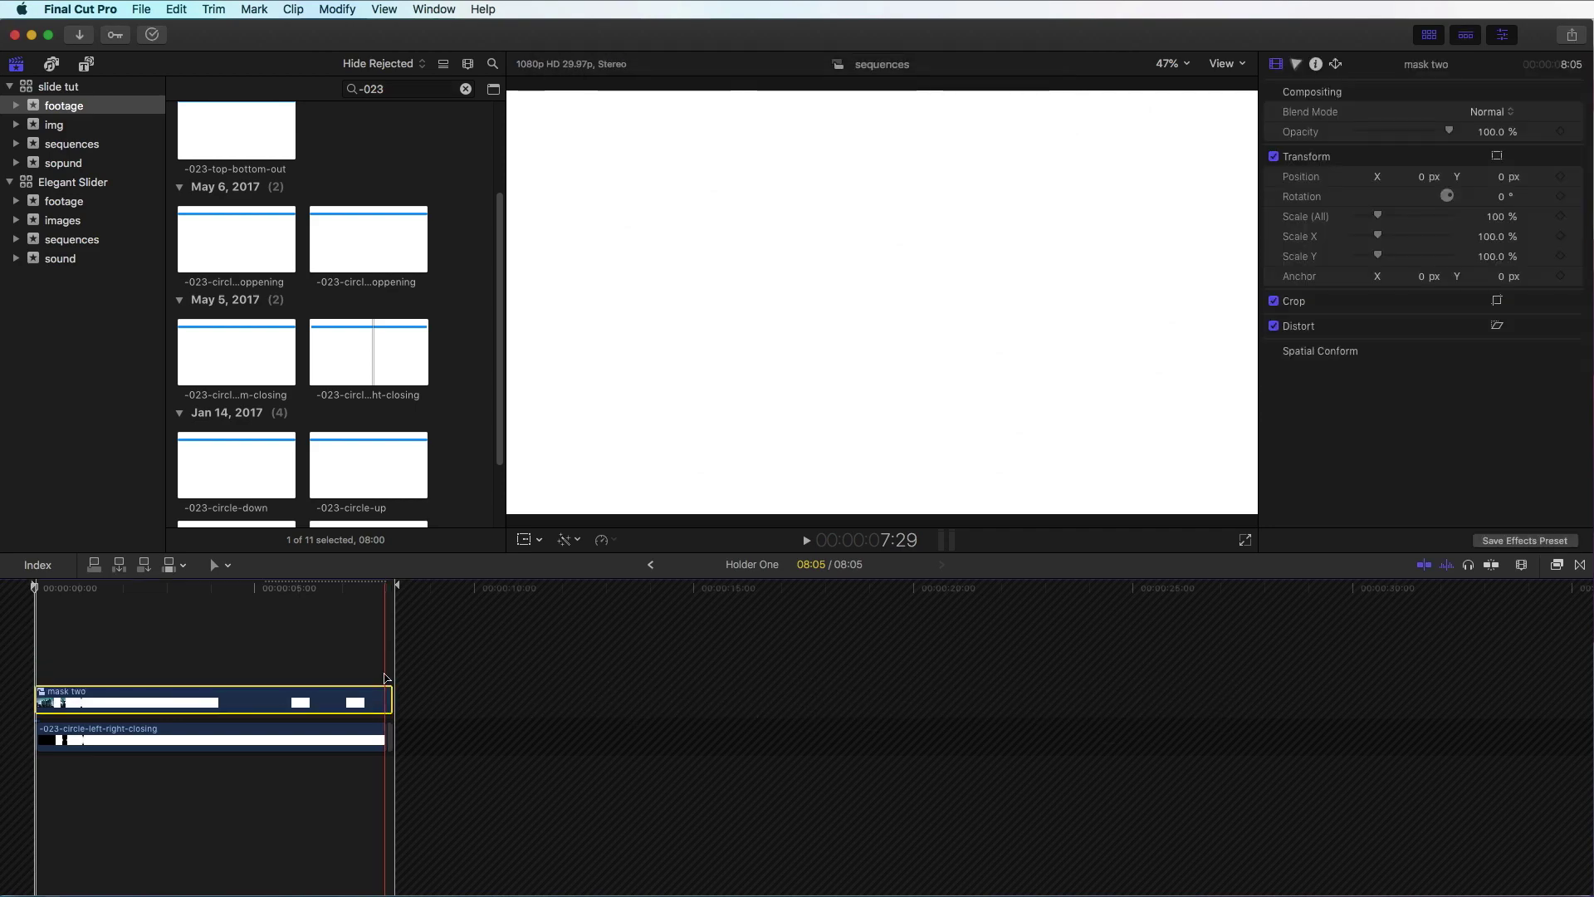
# - Inside mask two, set the blend mode of the -023-circle-left-right-closing matte to Stencil Alpha
pyautogui.doubleClick(332, 704)
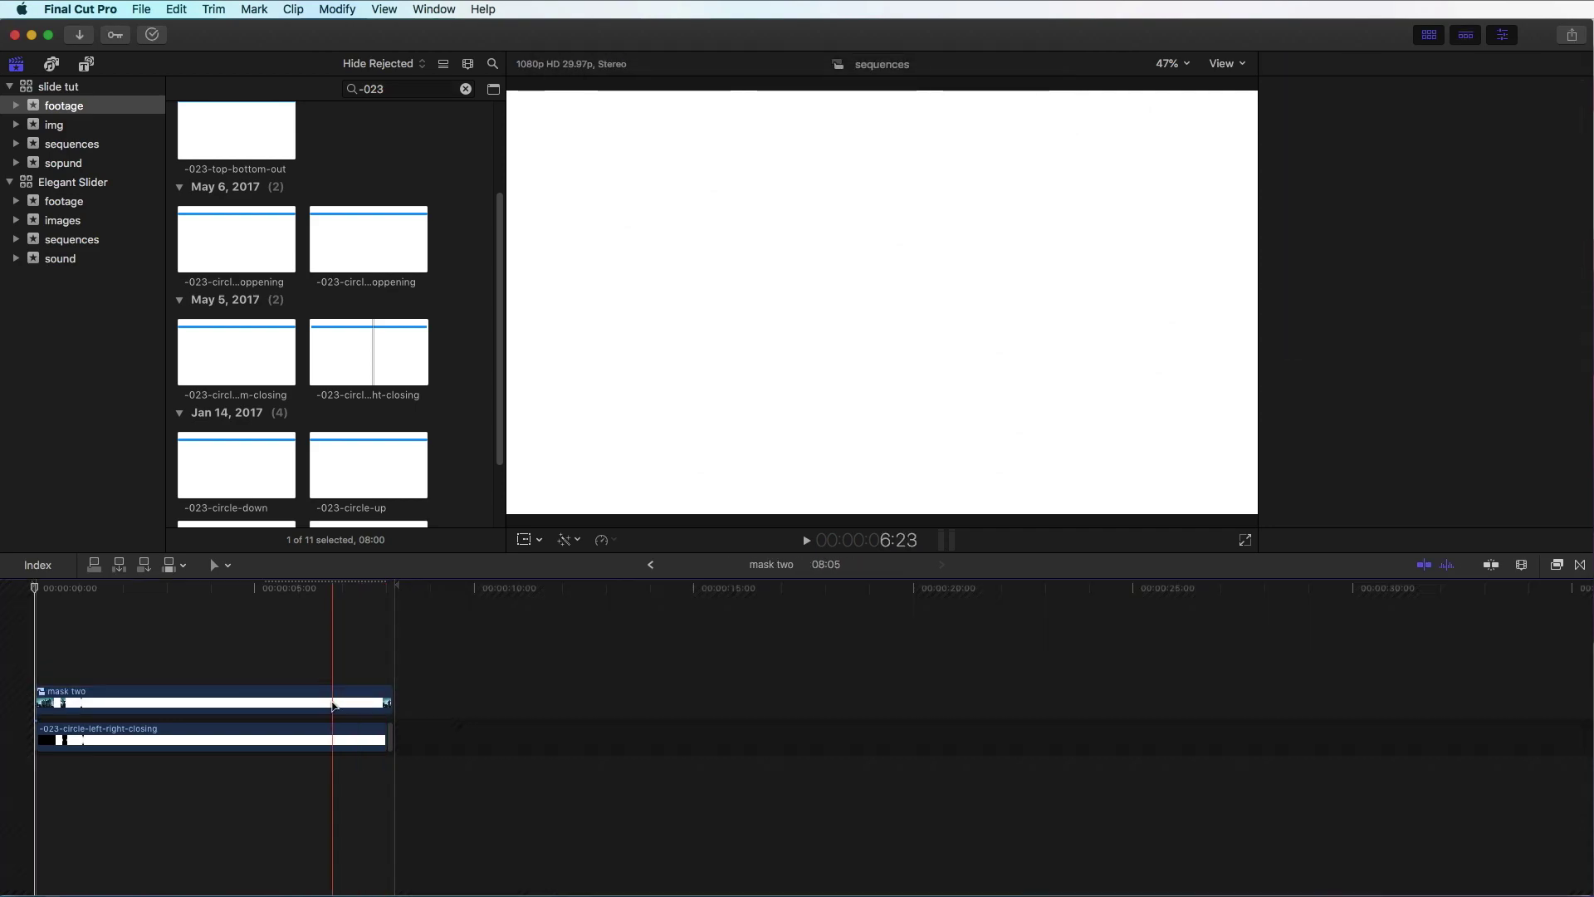
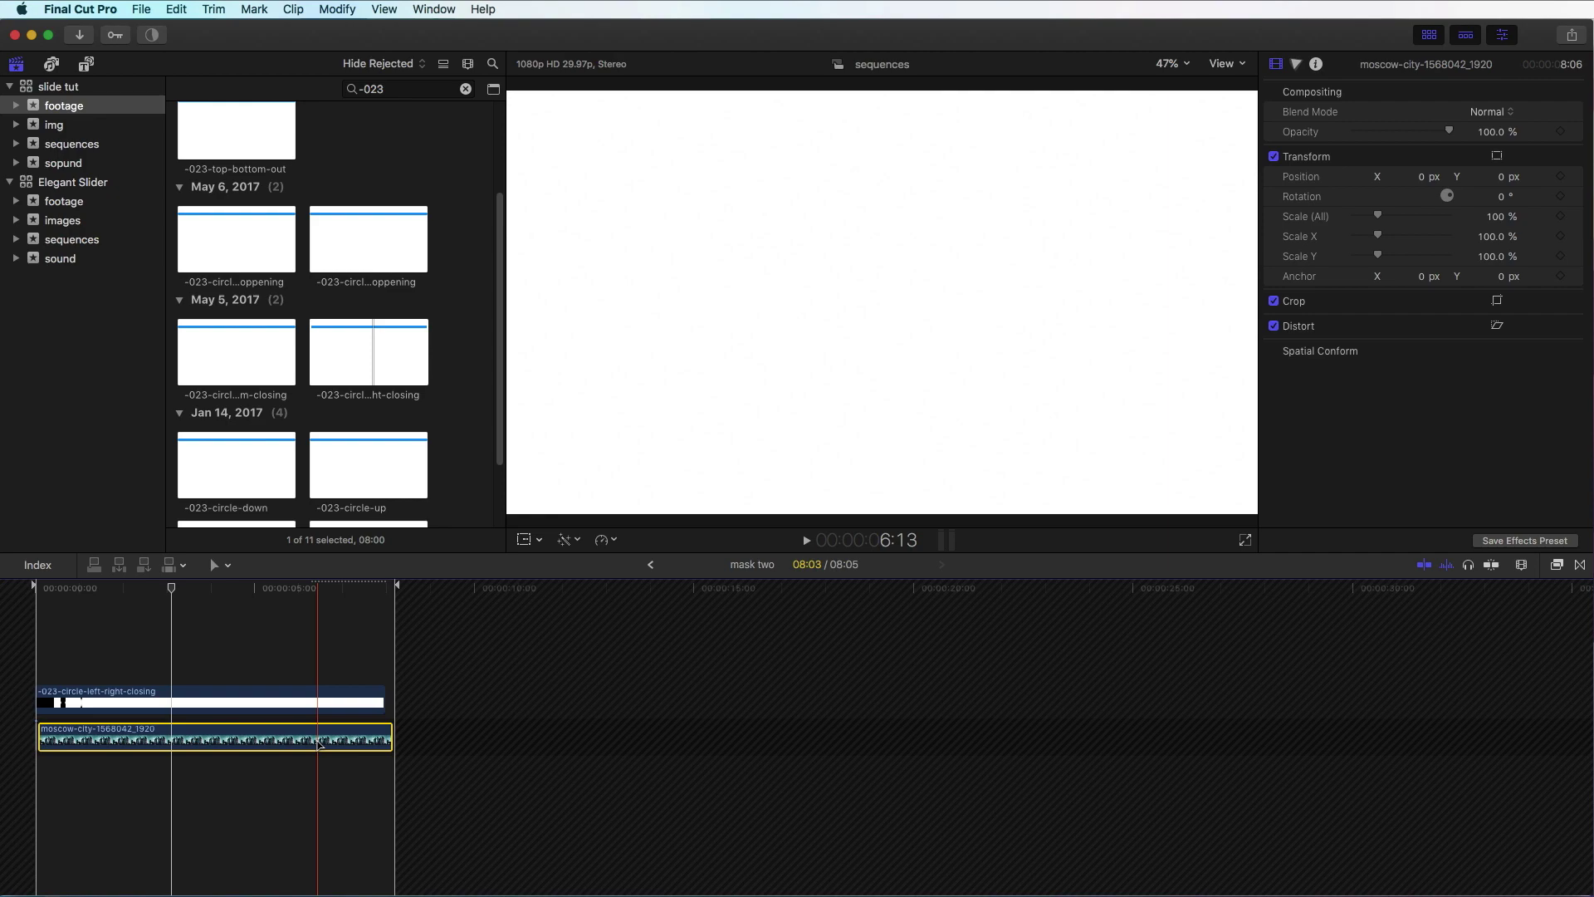
pyautogui.click(260, 703)
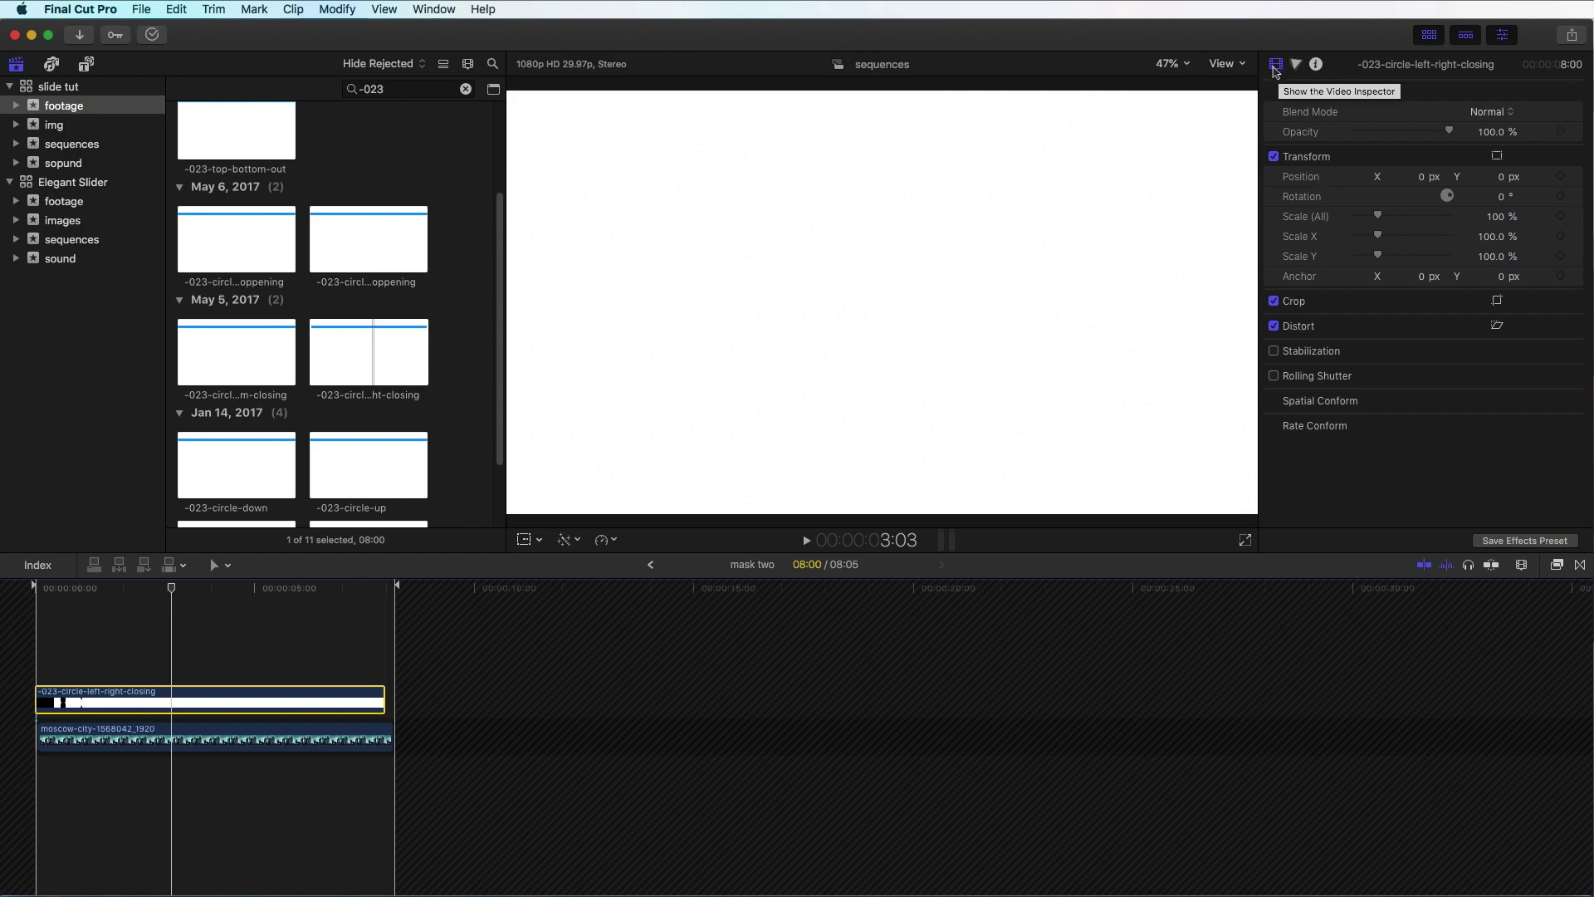
pyautogui.click(1277, 67)
pyautogui.click(1492, 112)
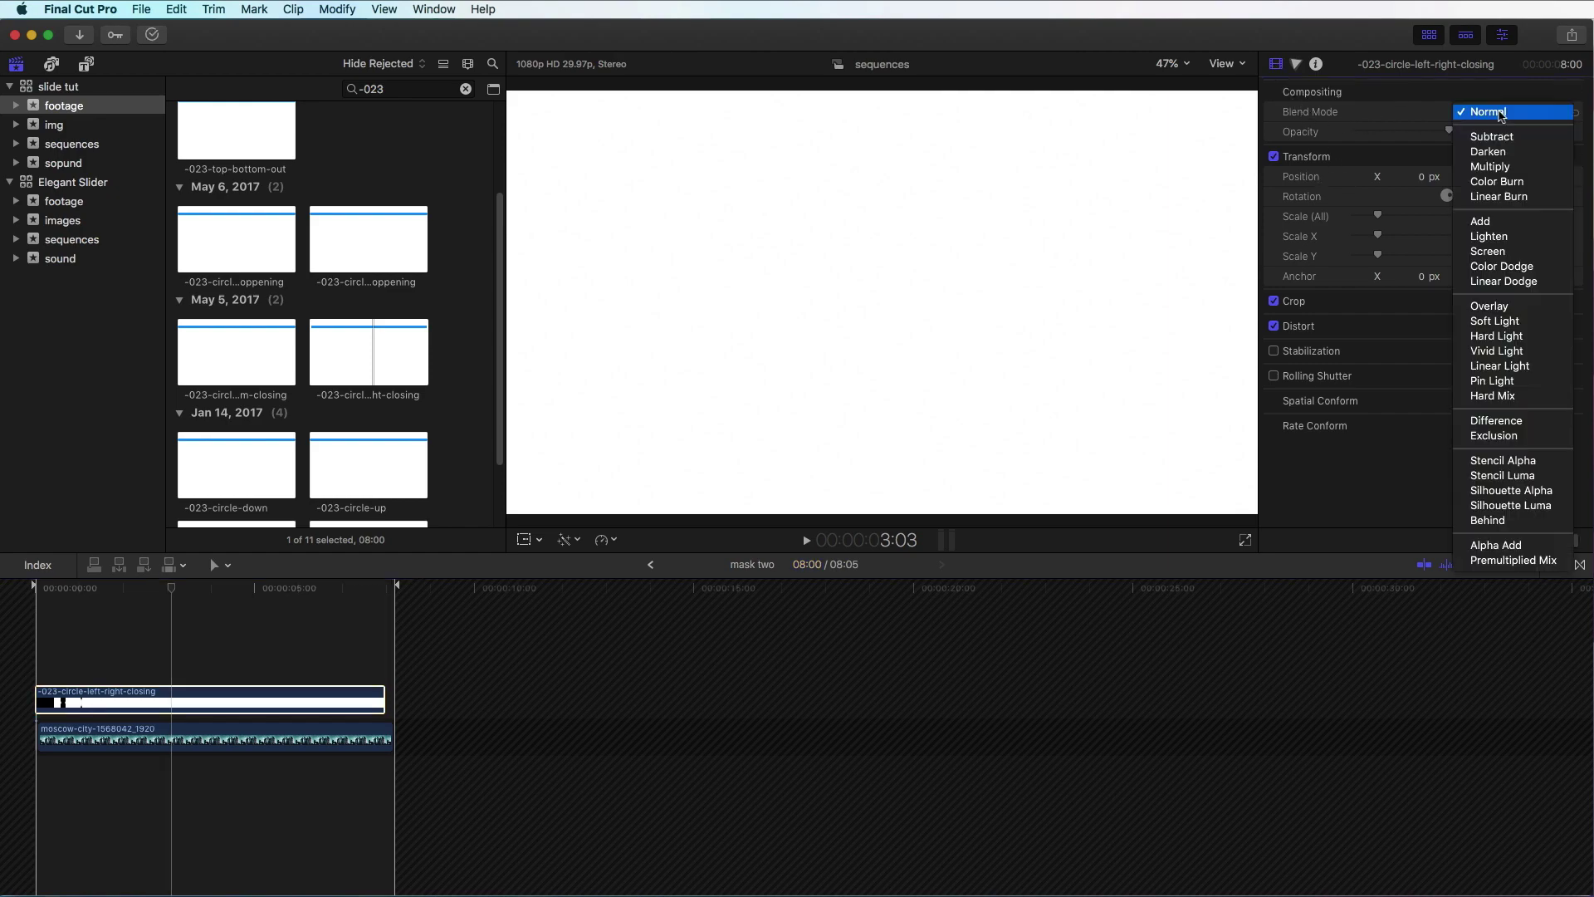
pyautogui.click(1510, 468)
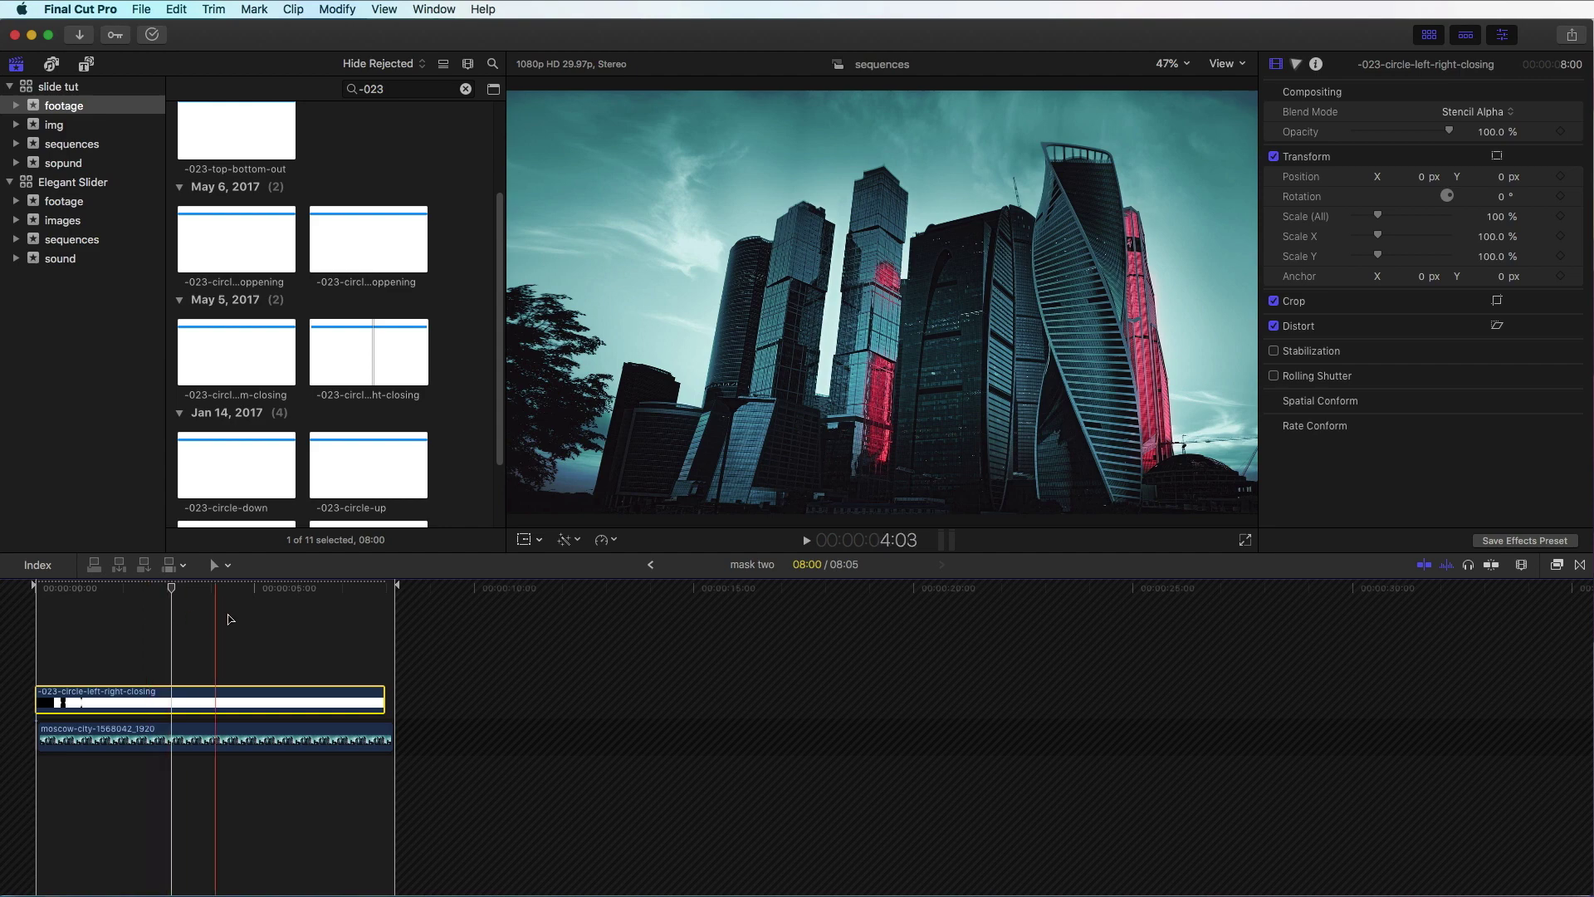
# - Return to Holder One and shift the mask two clip so it starts three frames after the lower matte
pyautogui.click(651, 565)
pyautogui.click(241, 700)
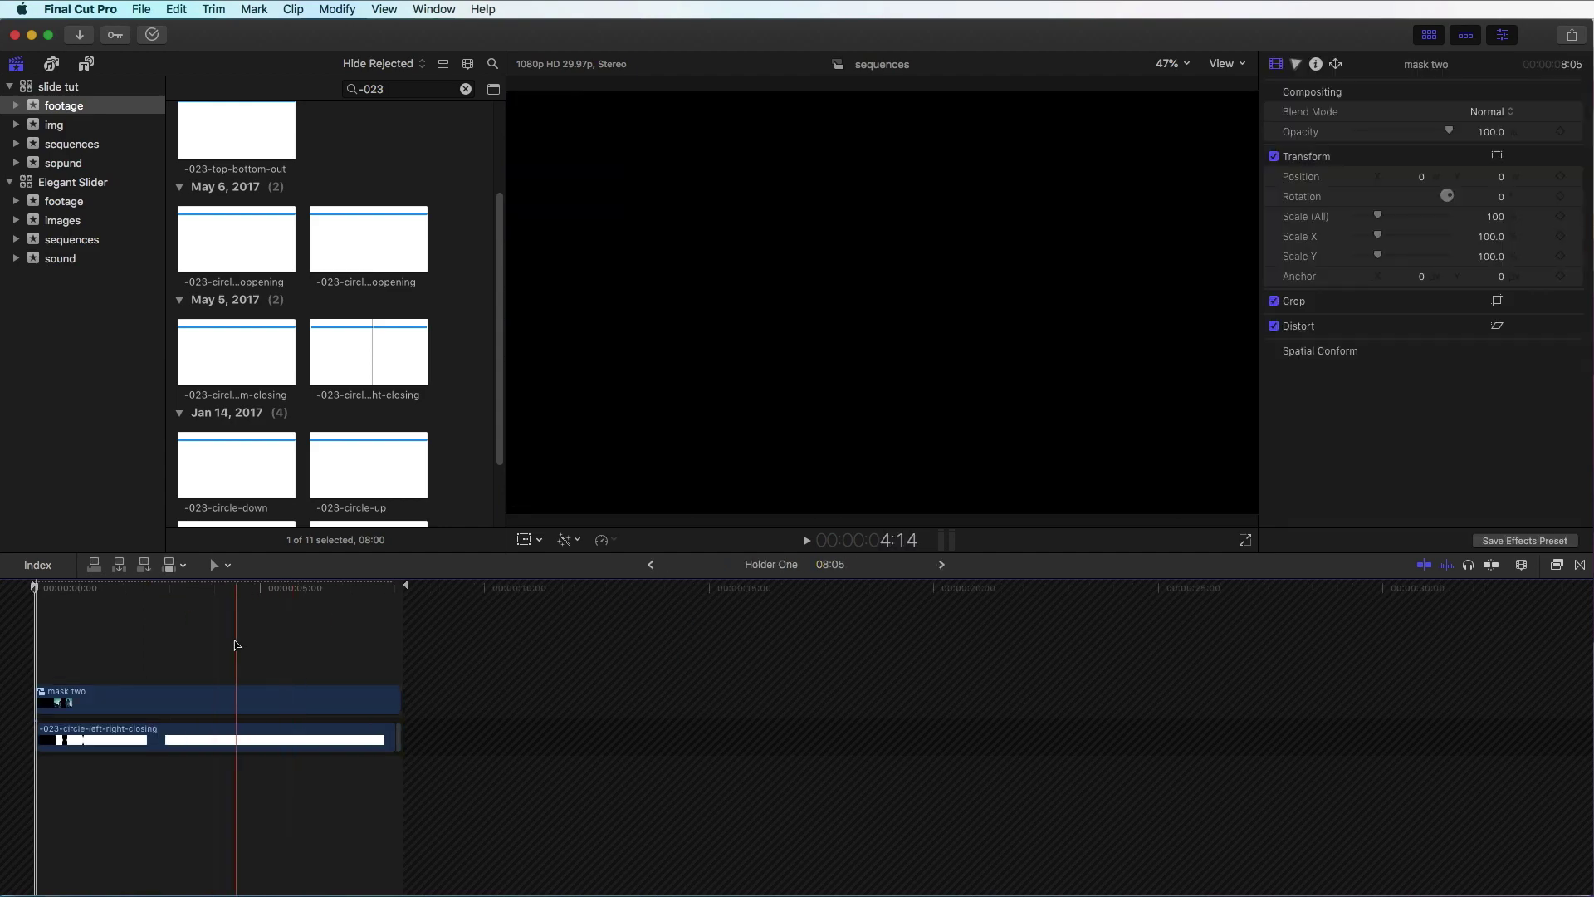
pyautogui.click(270, 707)
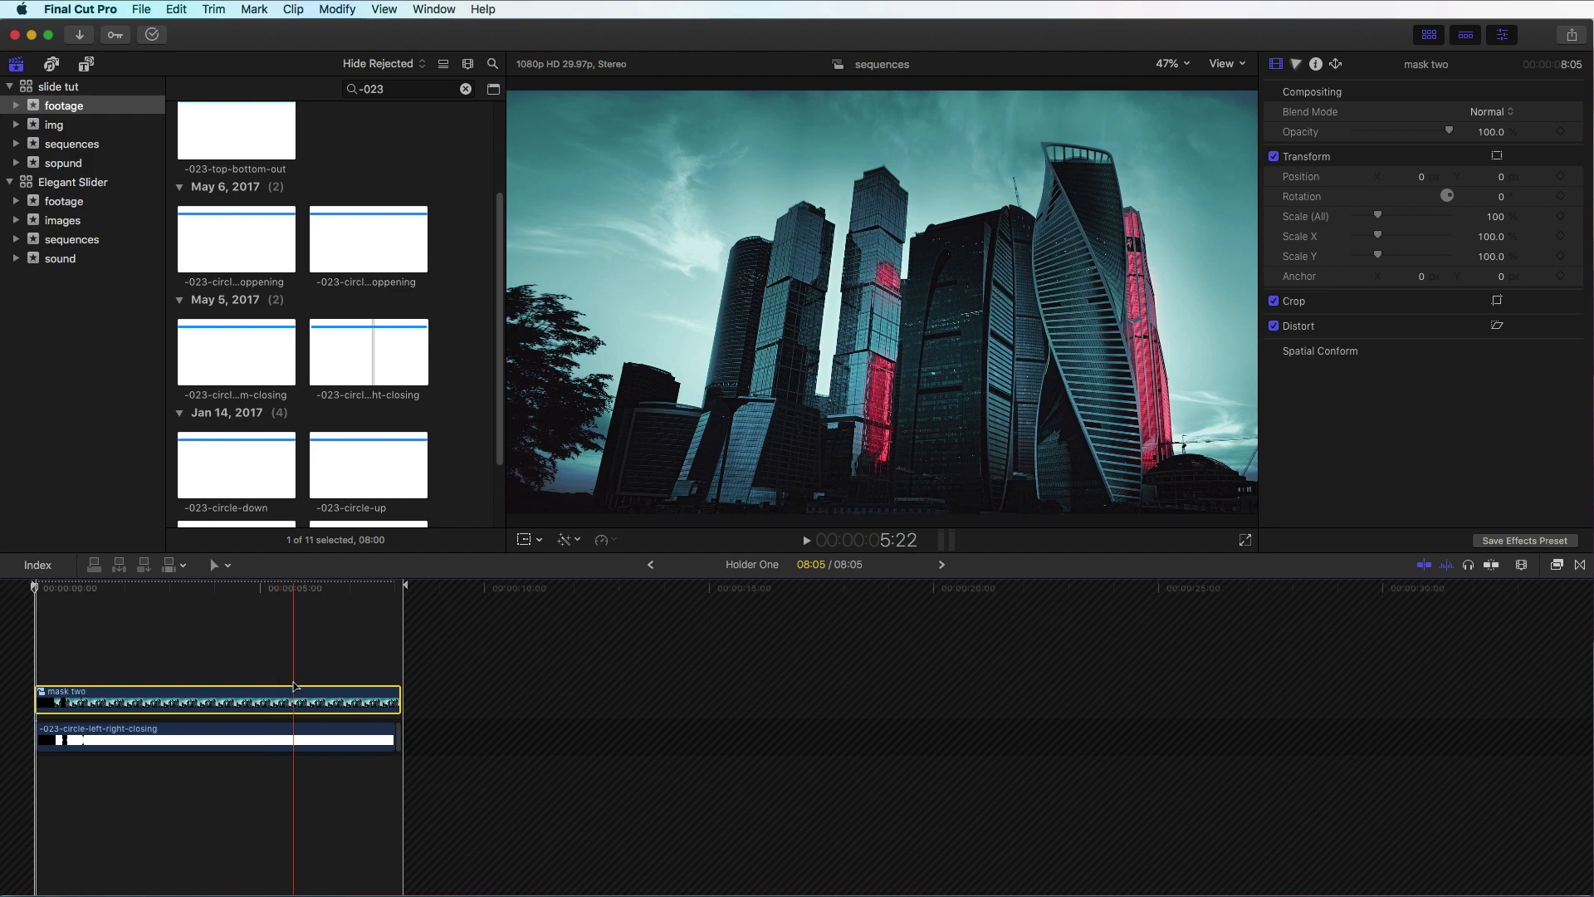
pyautogui.press('s')
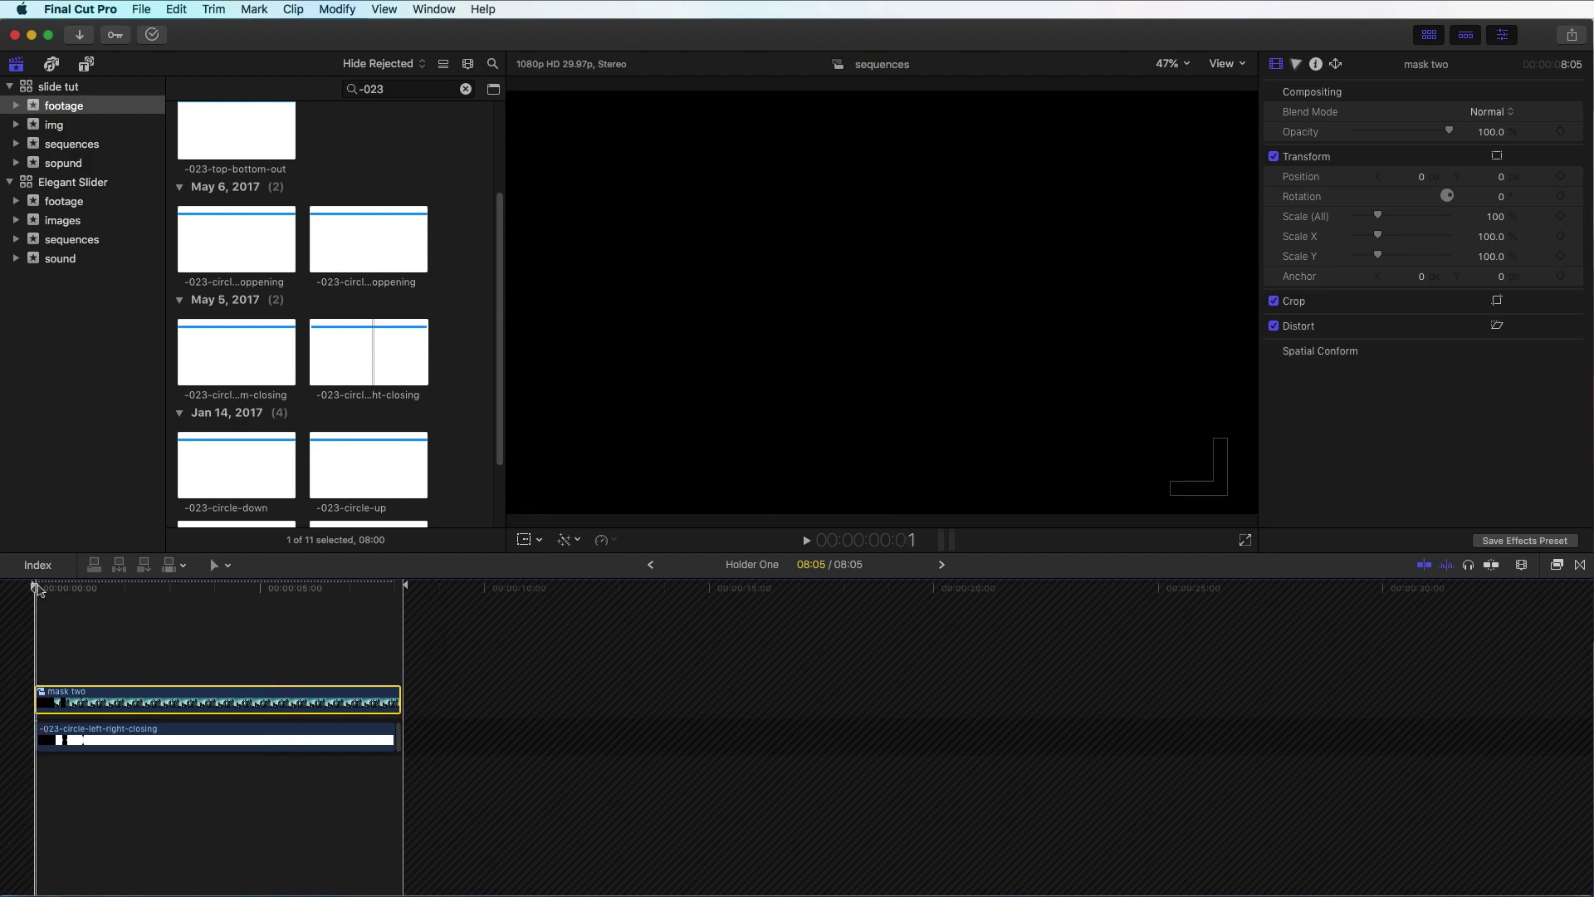
pyautogui.press('Right')
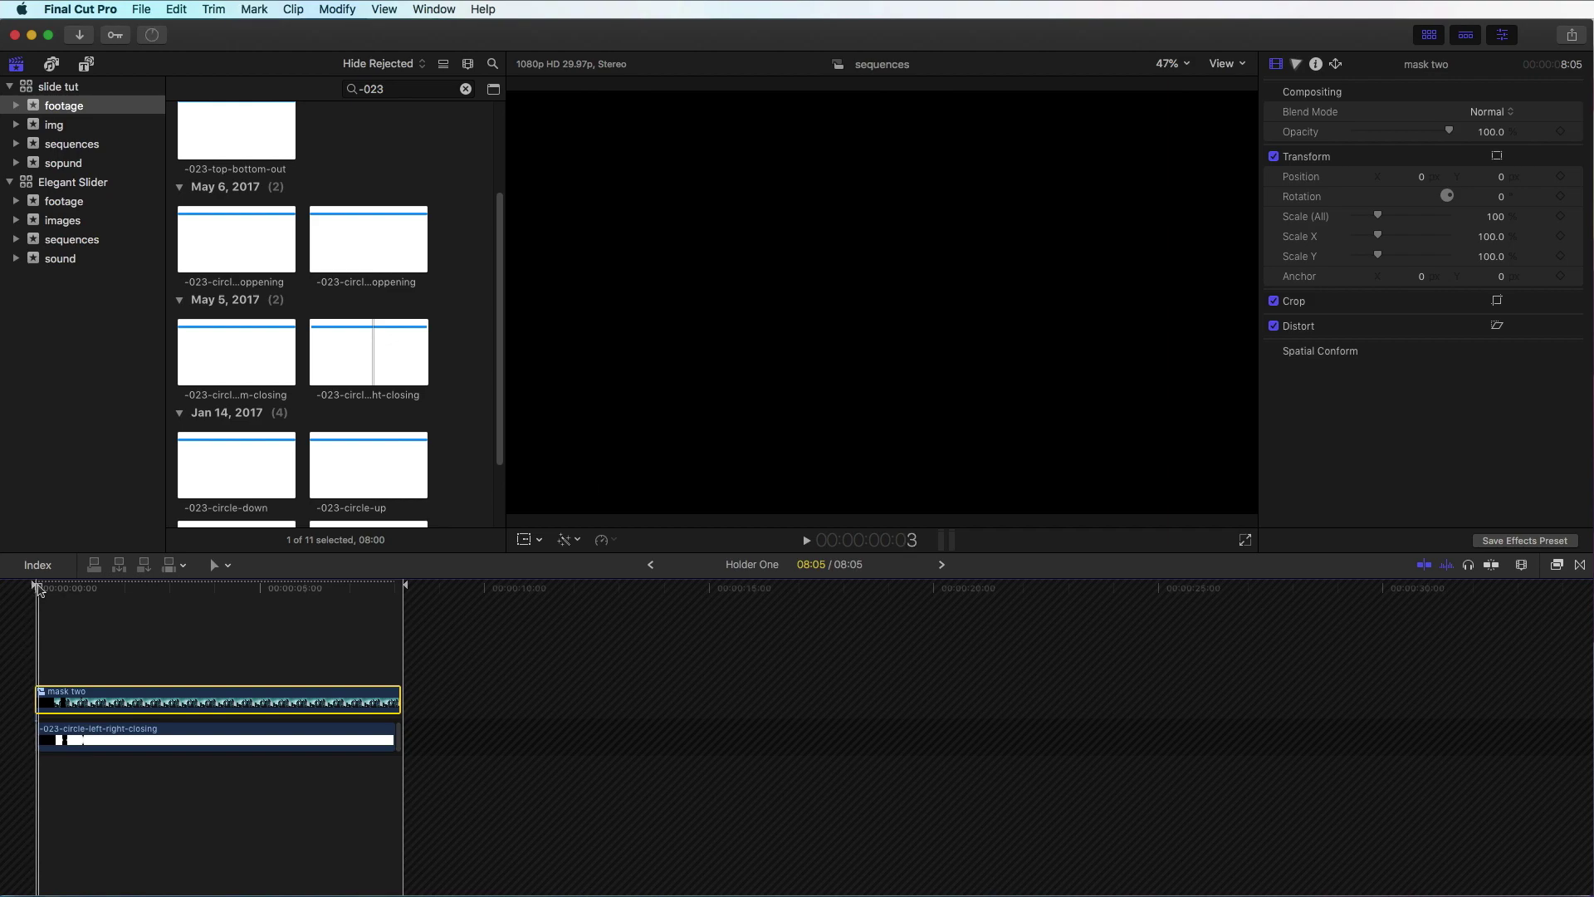
pyautogui.moveTo(67, 702); pyautogui.dragTo(71, 700)
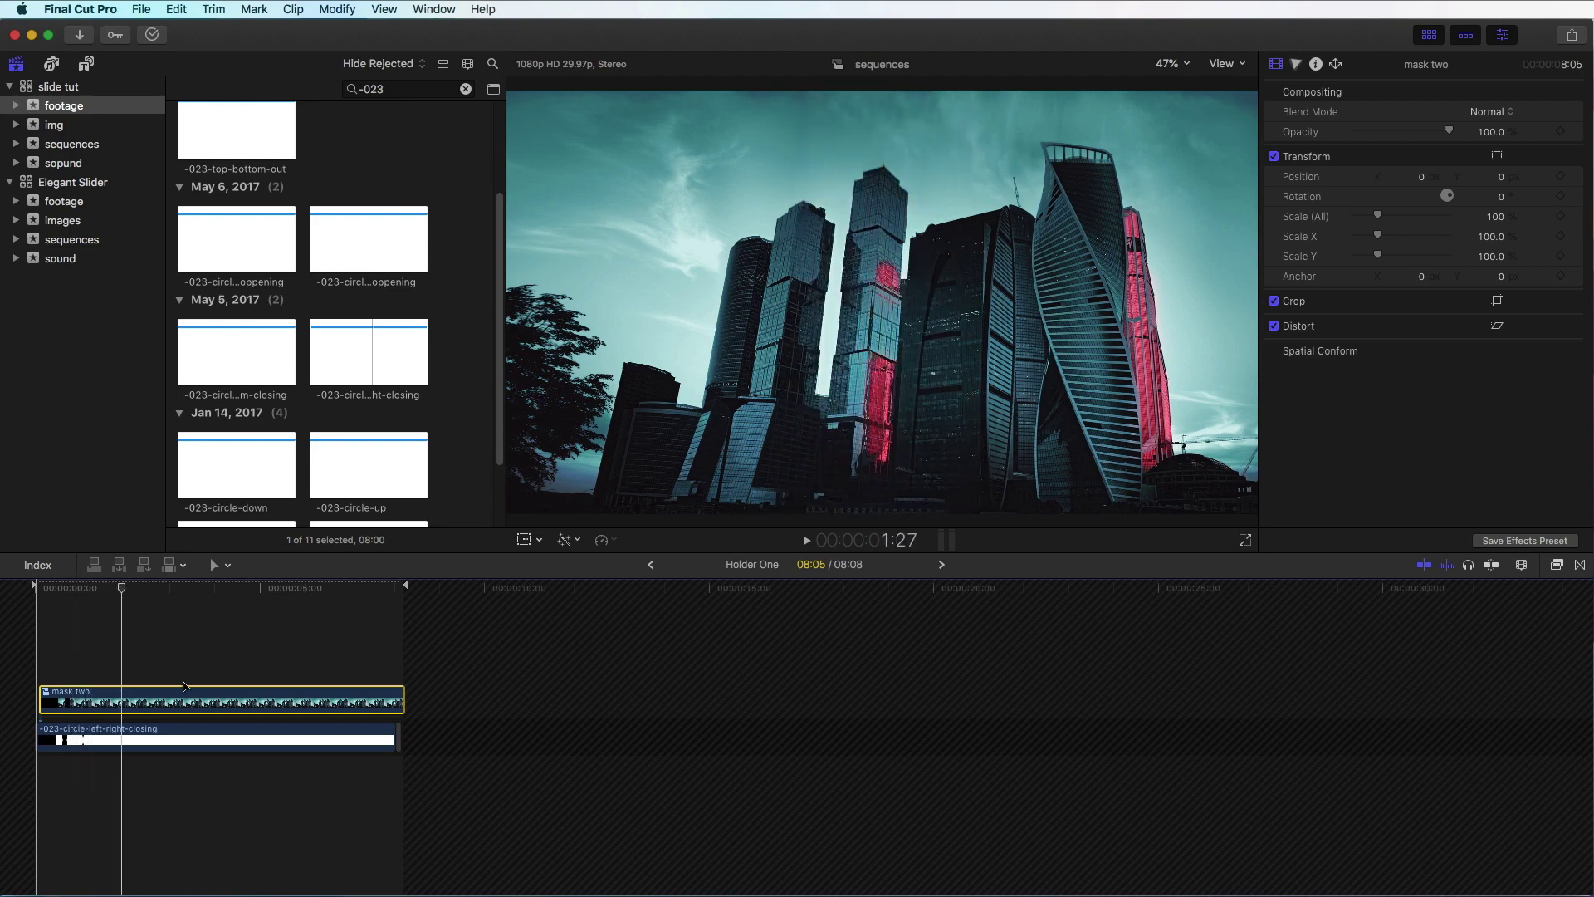
# - Set the opacity of the lower -023-circle-left-right-closing matte in Holder One to 20%
pyautogui.click(222, 736)
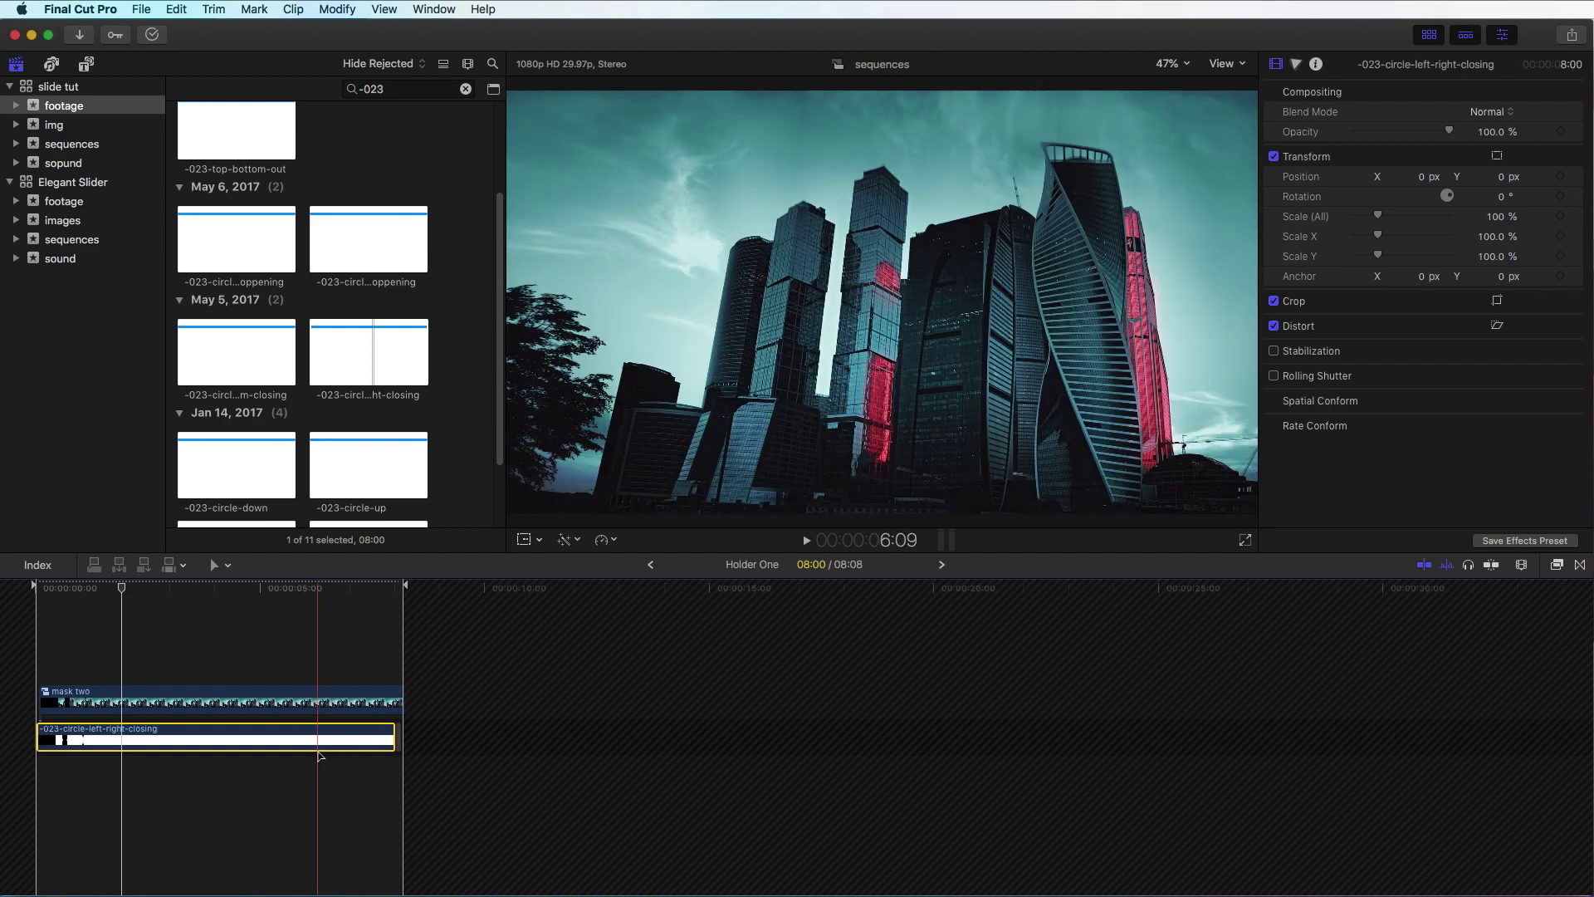
pyautogui.click(1484, 135)
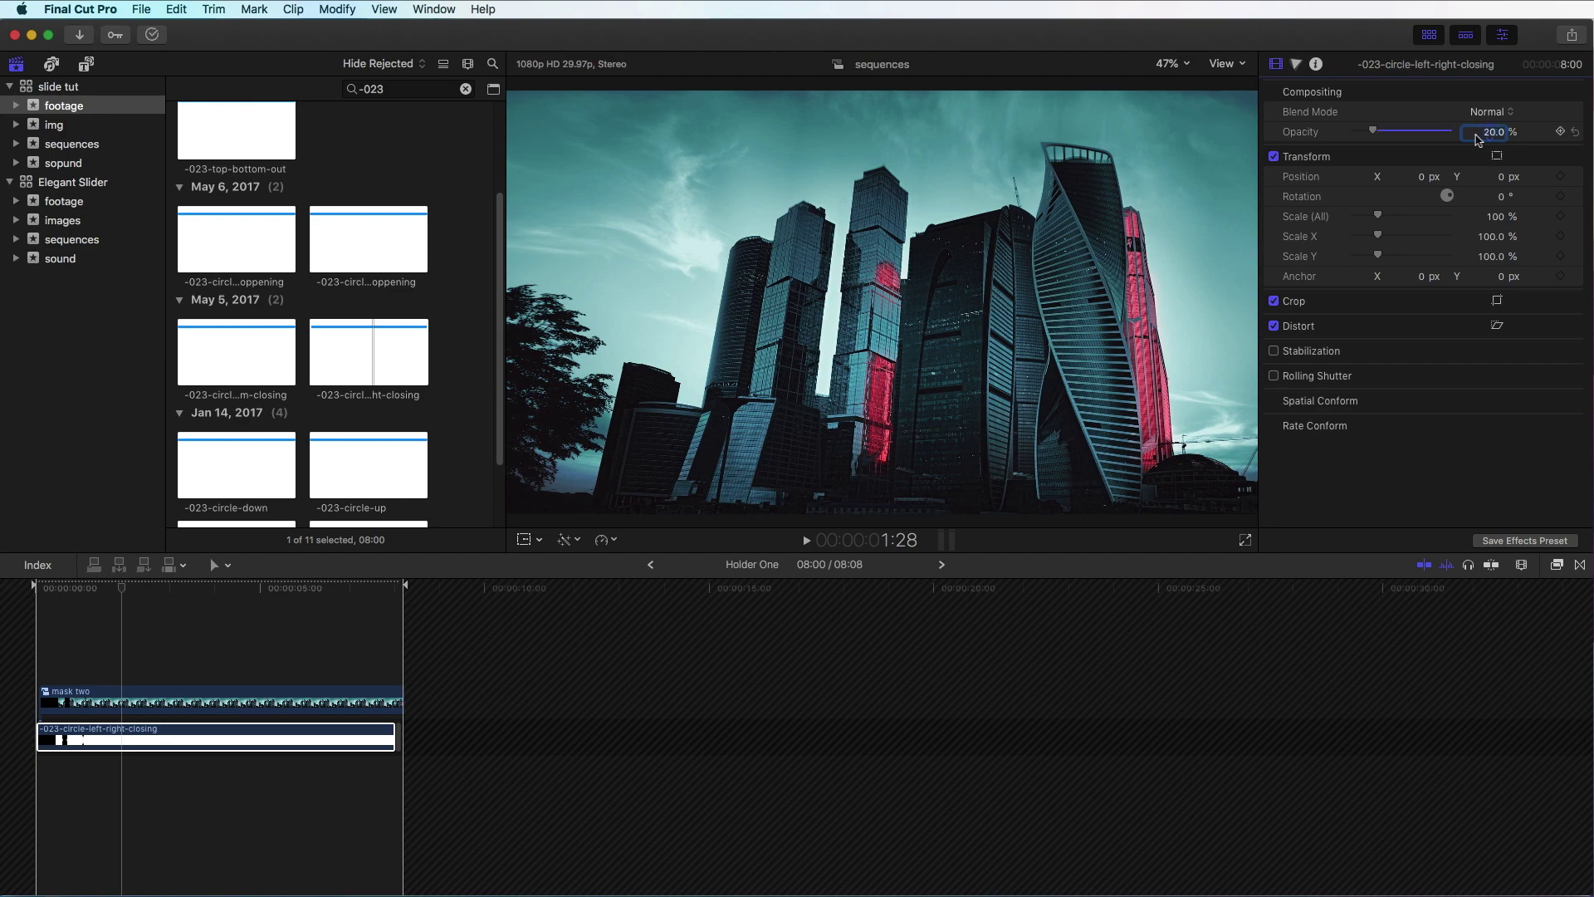
# - Return to the slide tut timeline and move Holder One above the primary storyline, starting about 3.5 seconds in and overlapping the architecture image's end
pyautogui.press('Return')
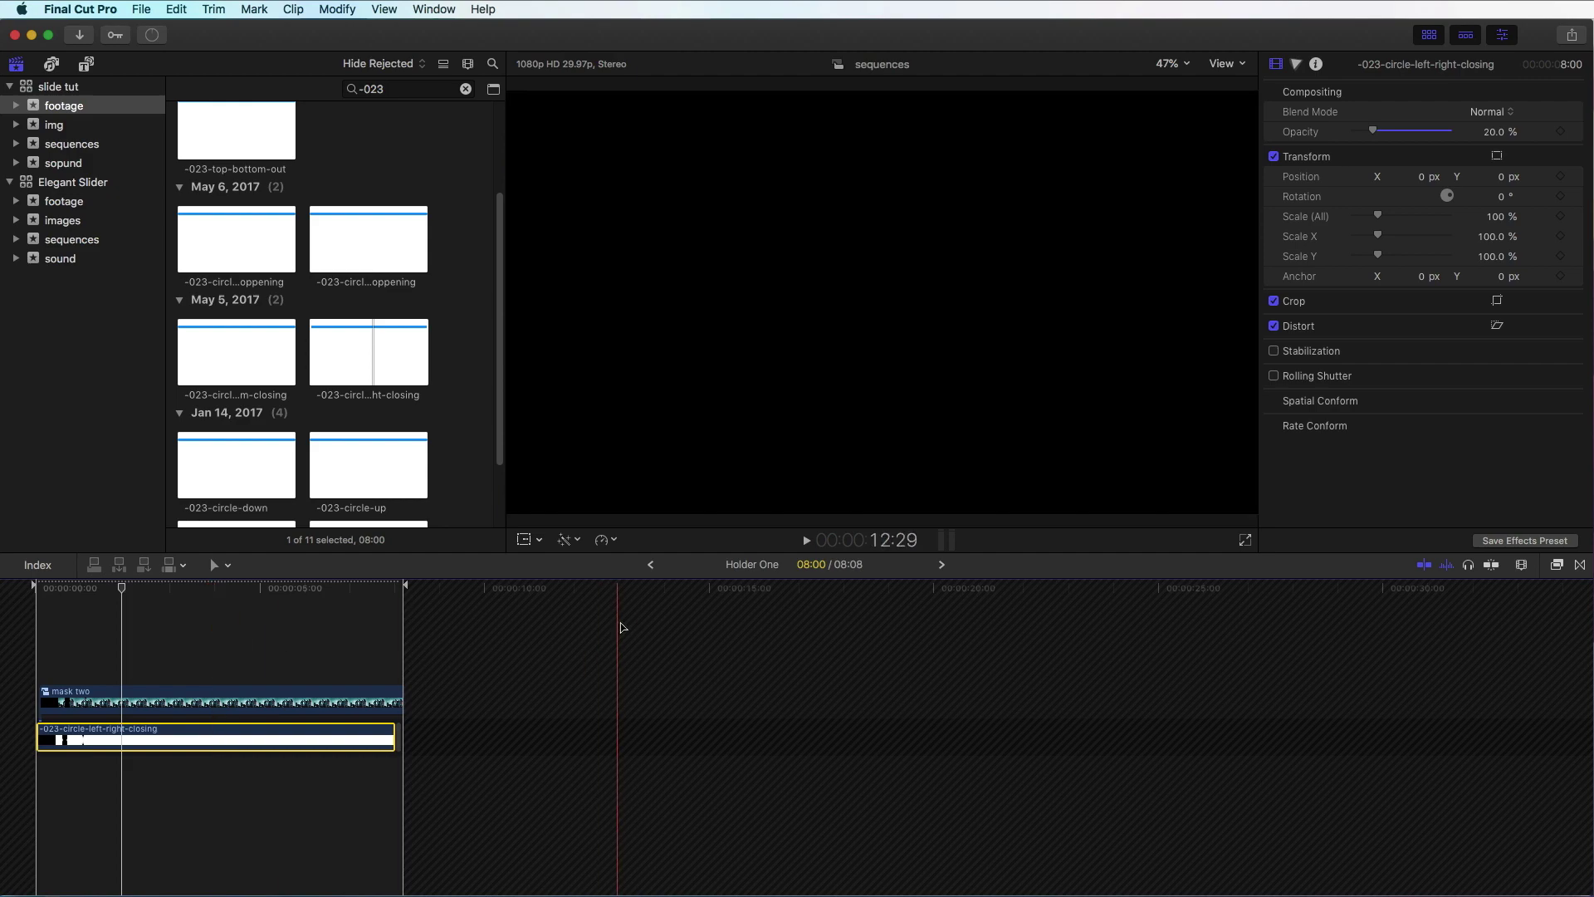
pyautogui.click(650, 565)
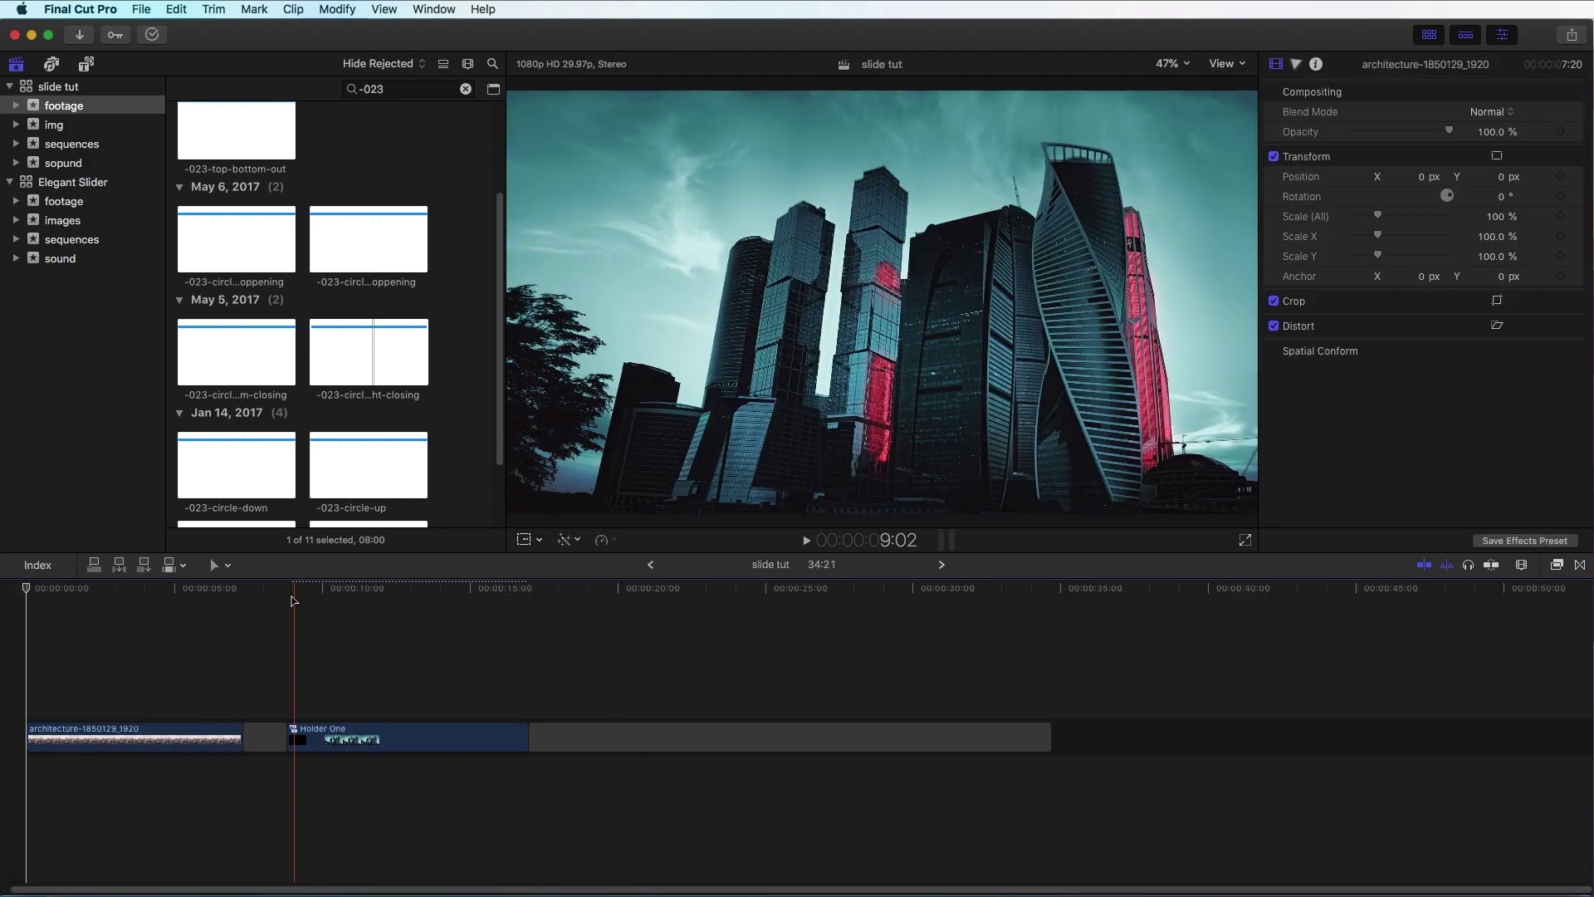
pyautogui.moveTo(294, 599); pyautogui.dragTo(328, 598)
pyautogui.moveTo(384, 734); pyautogui.dragTo(228, 695)
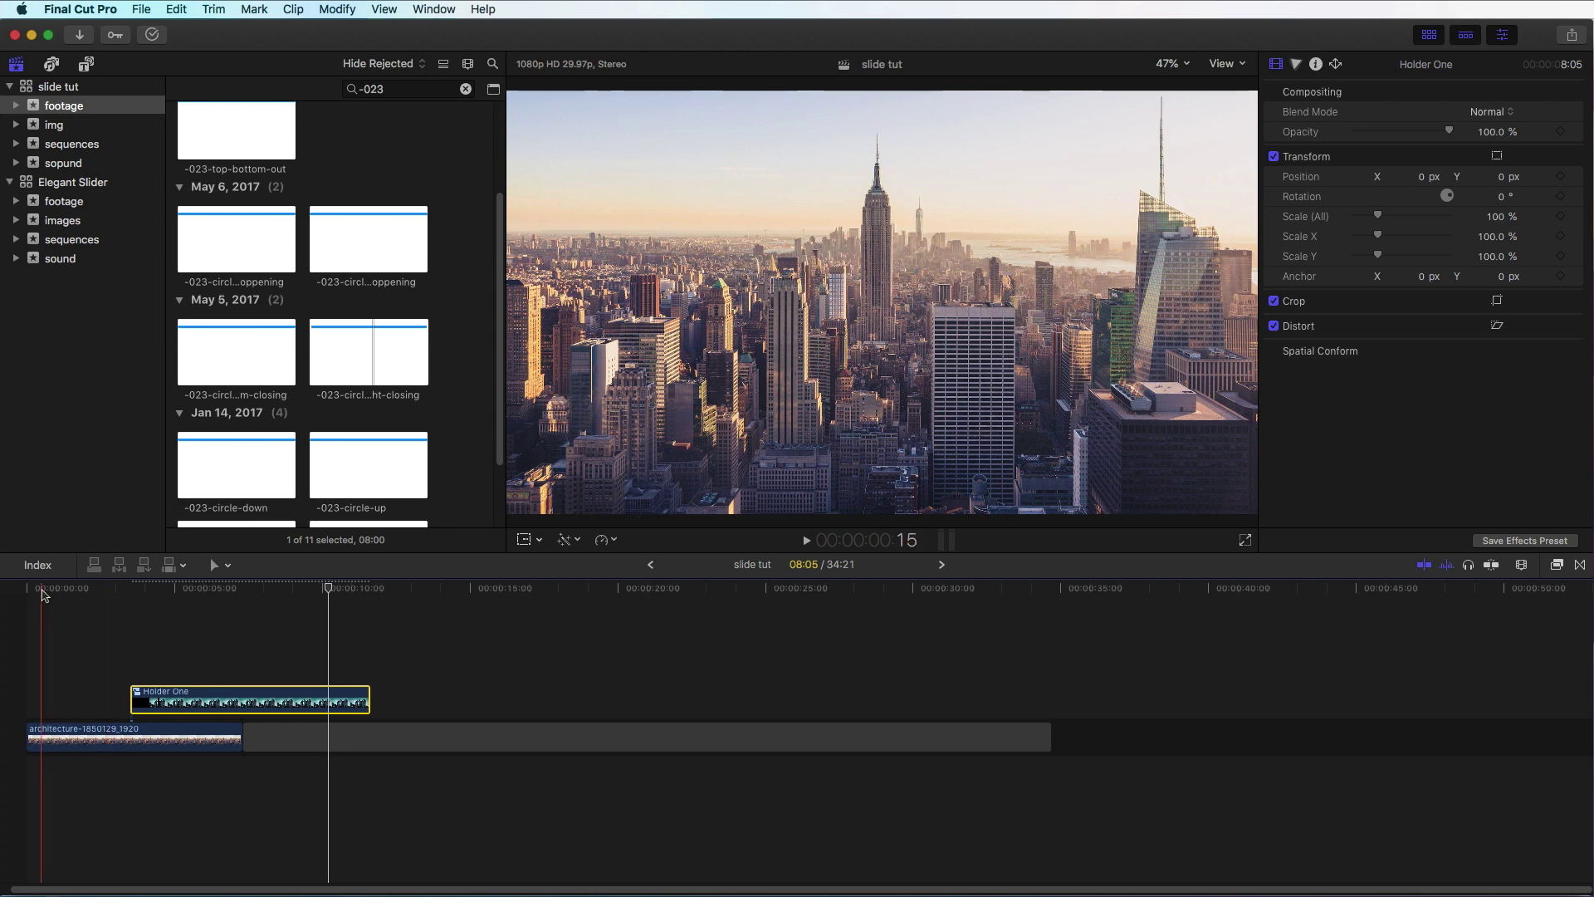
pyautogui.moveTo(45, 591); pyautogui.dragTo(174, 613)
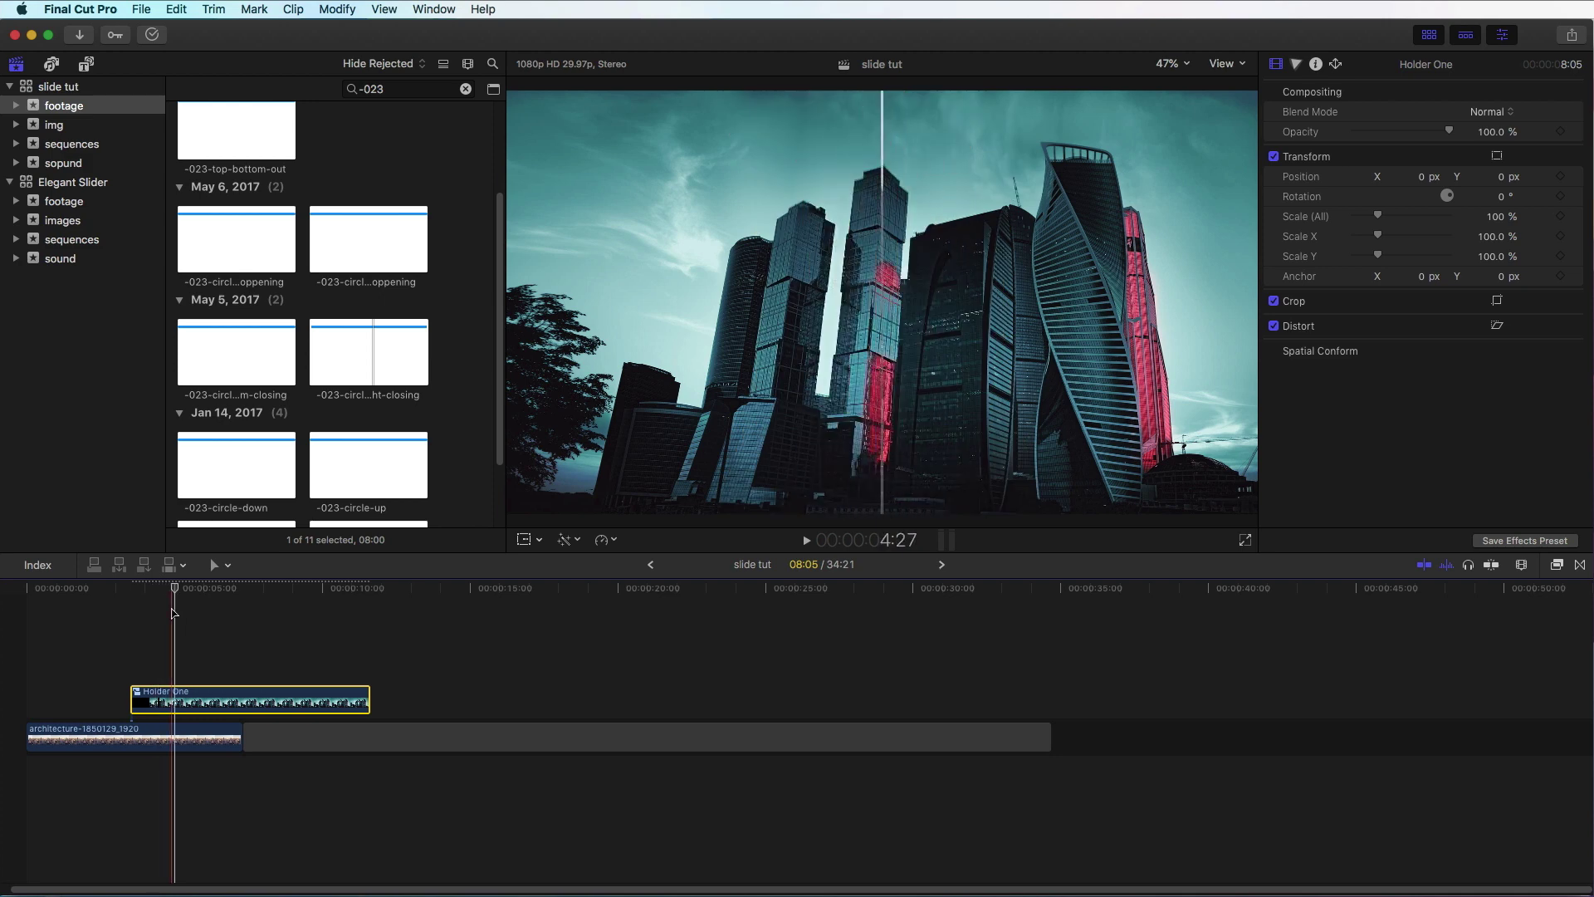
# - Place the -023-circle-top-bottom-closing matte in the gap after Holder One and stack the fantasy-2543658_1920 image directly above it
pyautogui.click(331, 372)
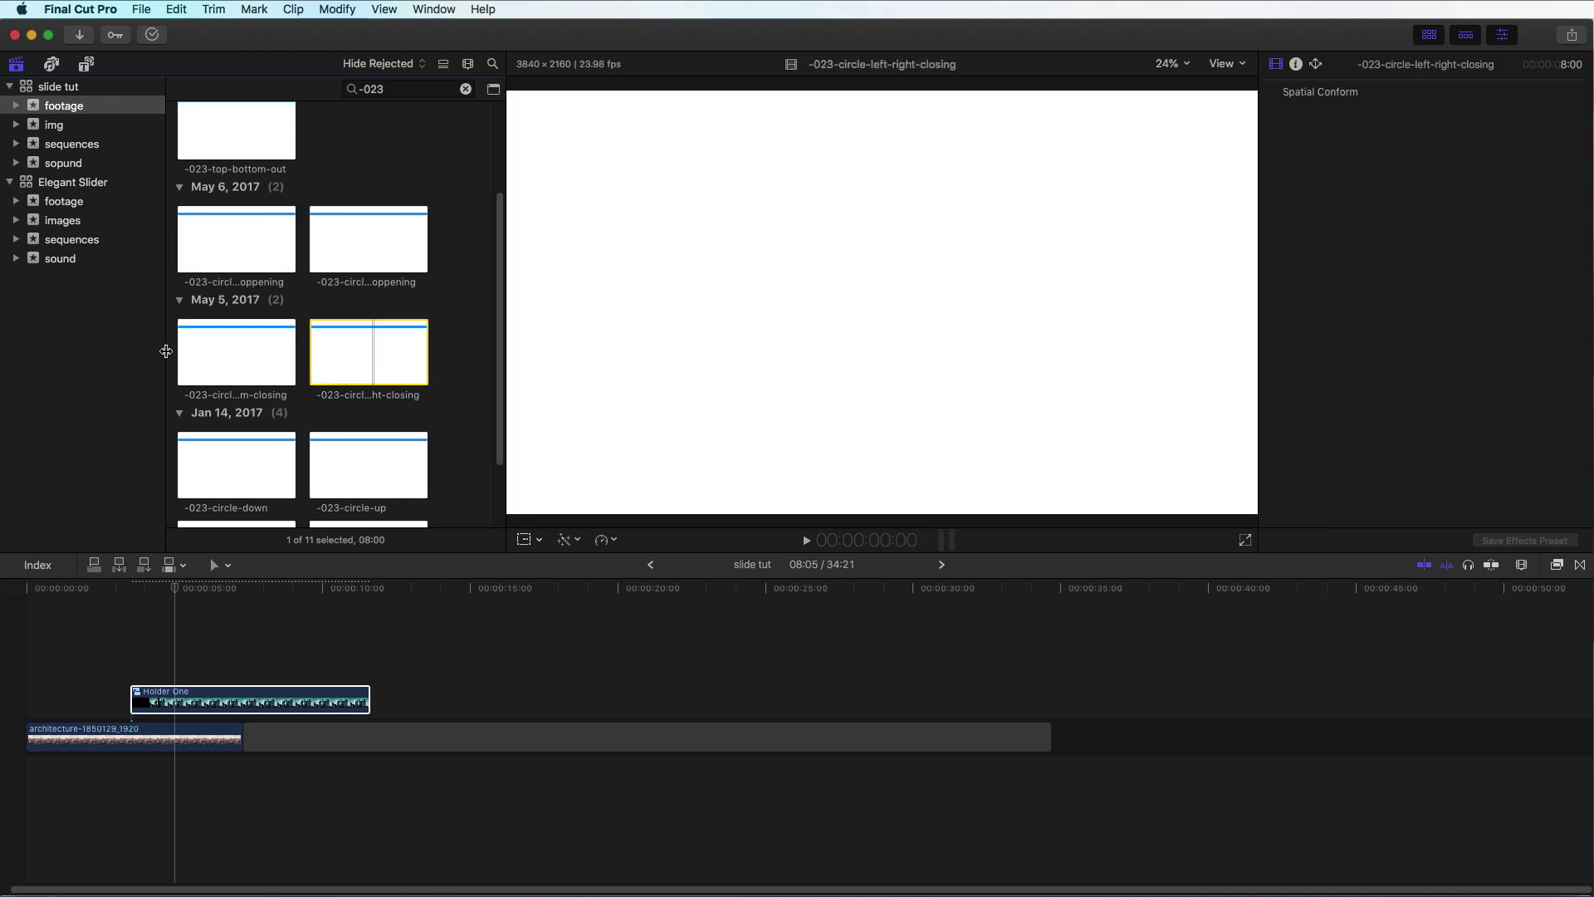
pyautogui.moveTo(206, 363); pyautogui.dragTo(416, 737)
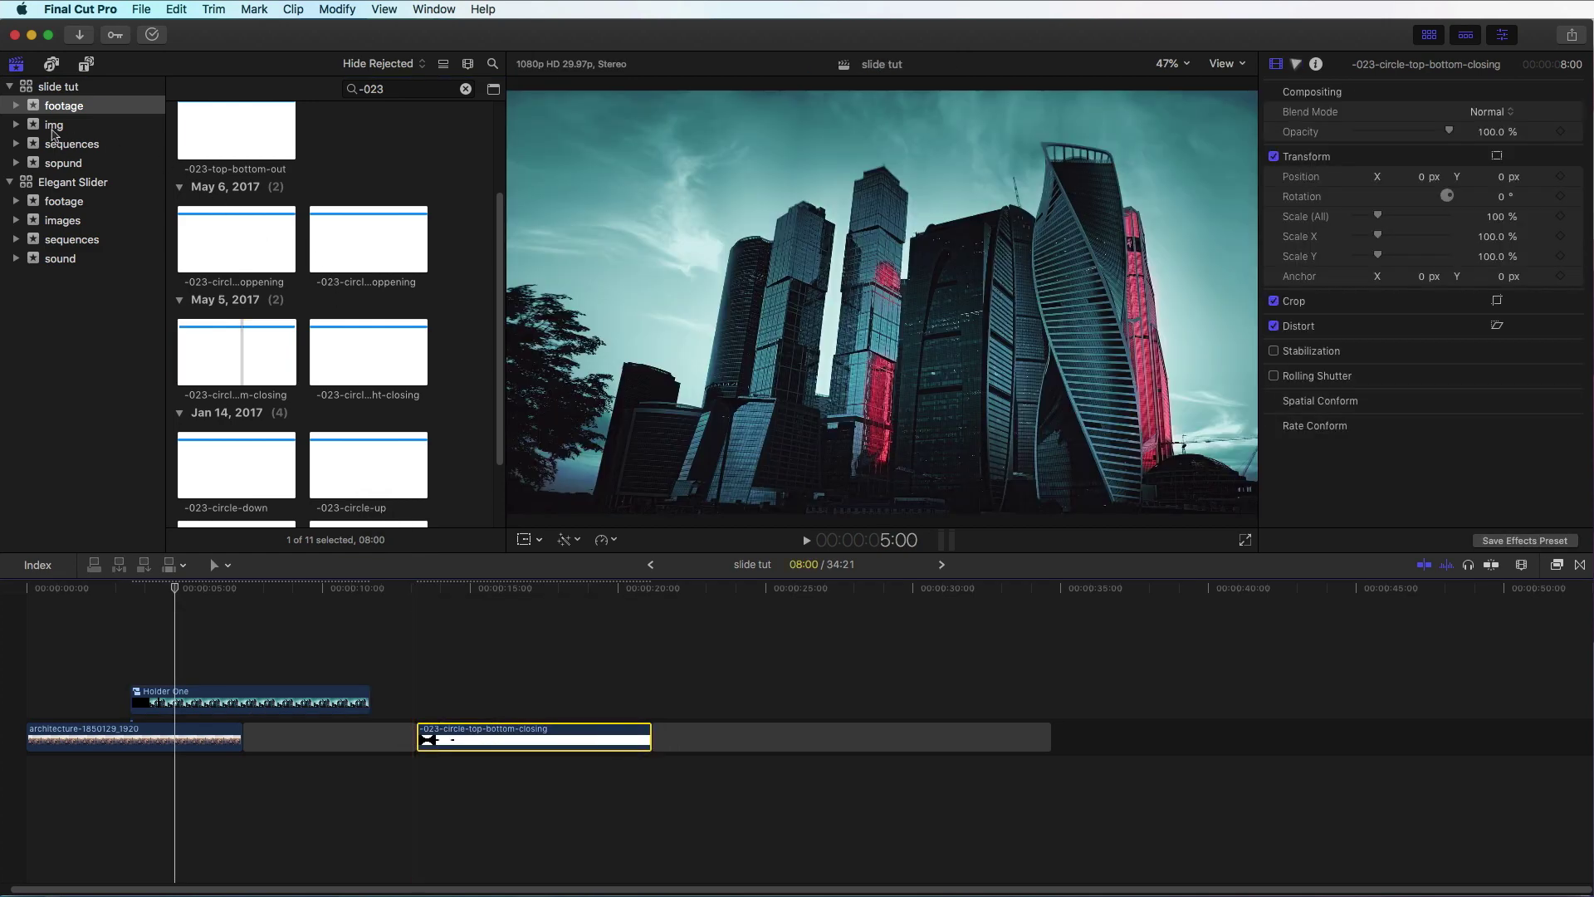
pyautogui.click(52, 129)
pyautogui.scroll(5, 296, 260)
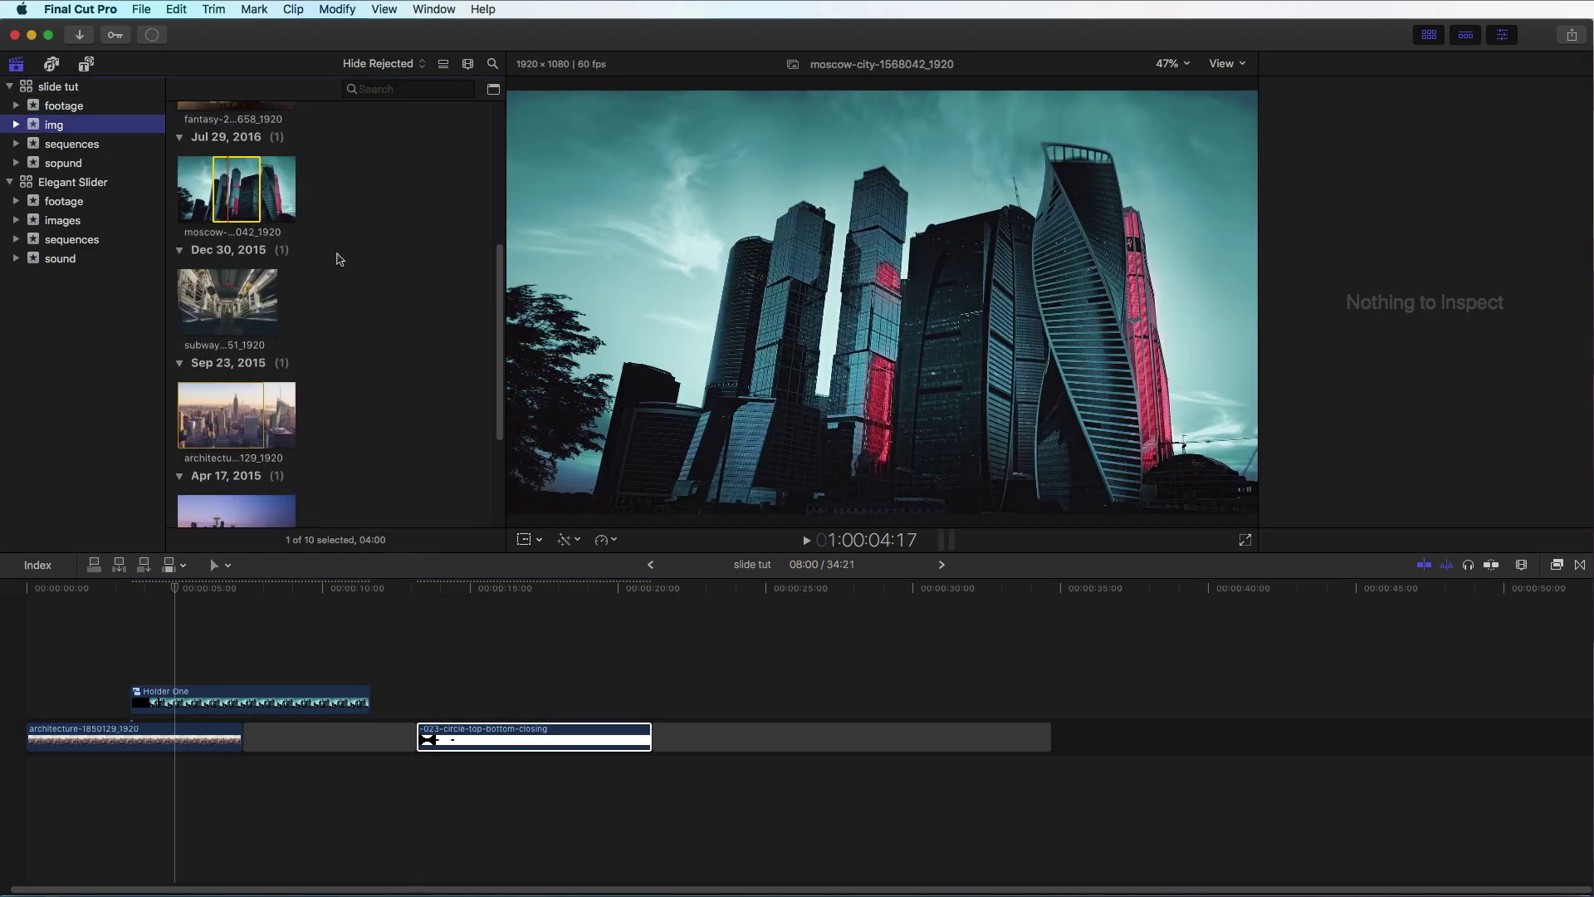
pyautogui.click(263, 225)
pyautogui.scroll(-5, 274, 333)
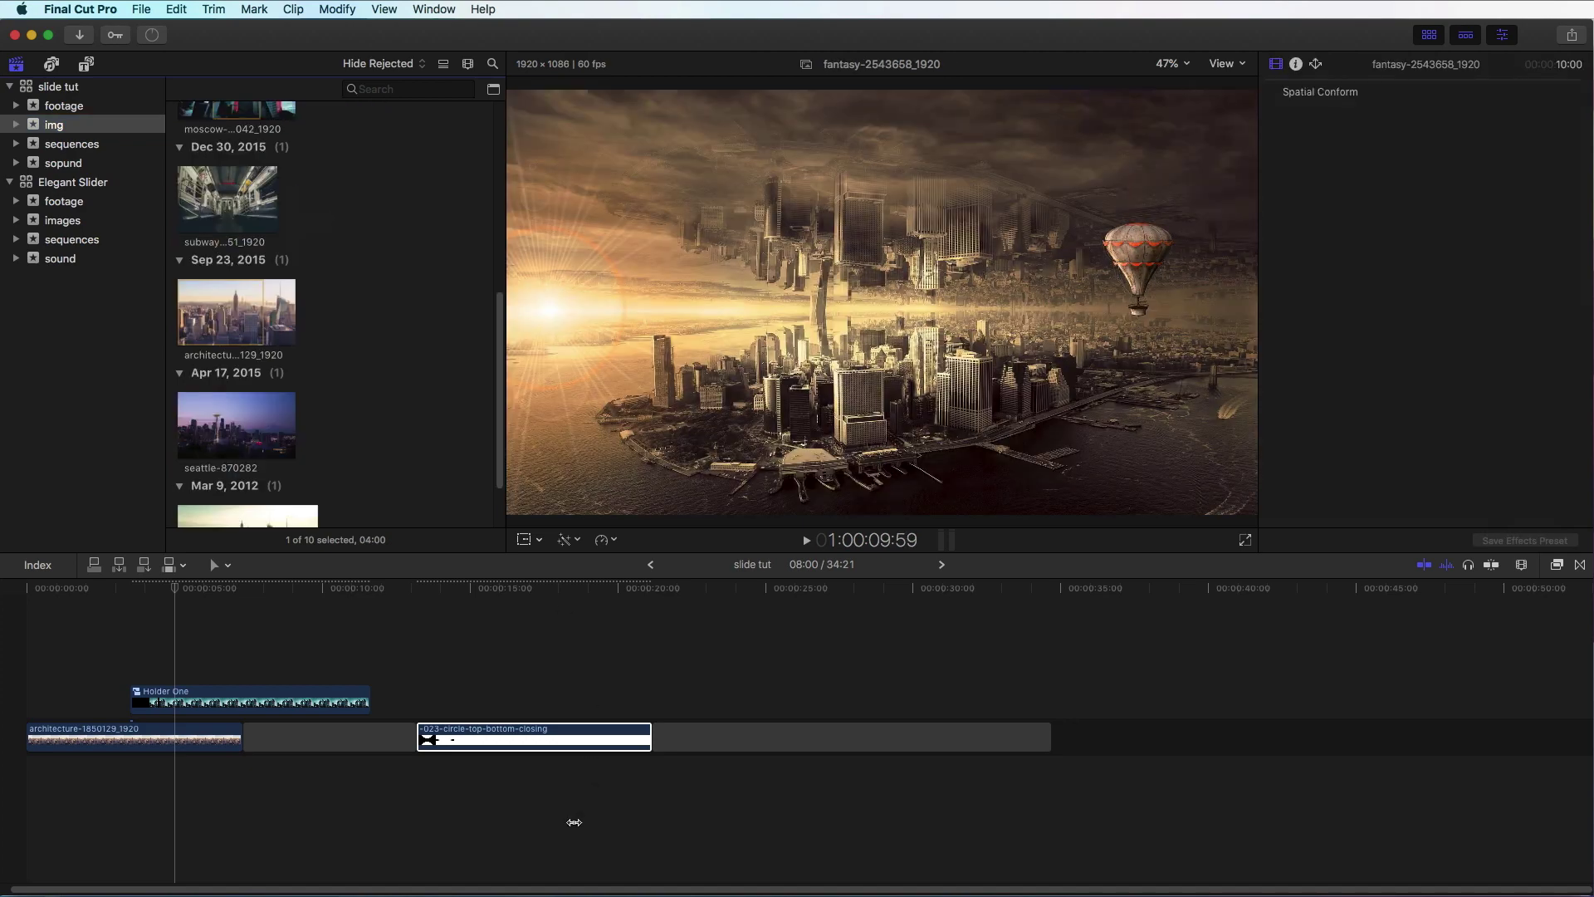
pyautogui.scroll(3, 291, 299)
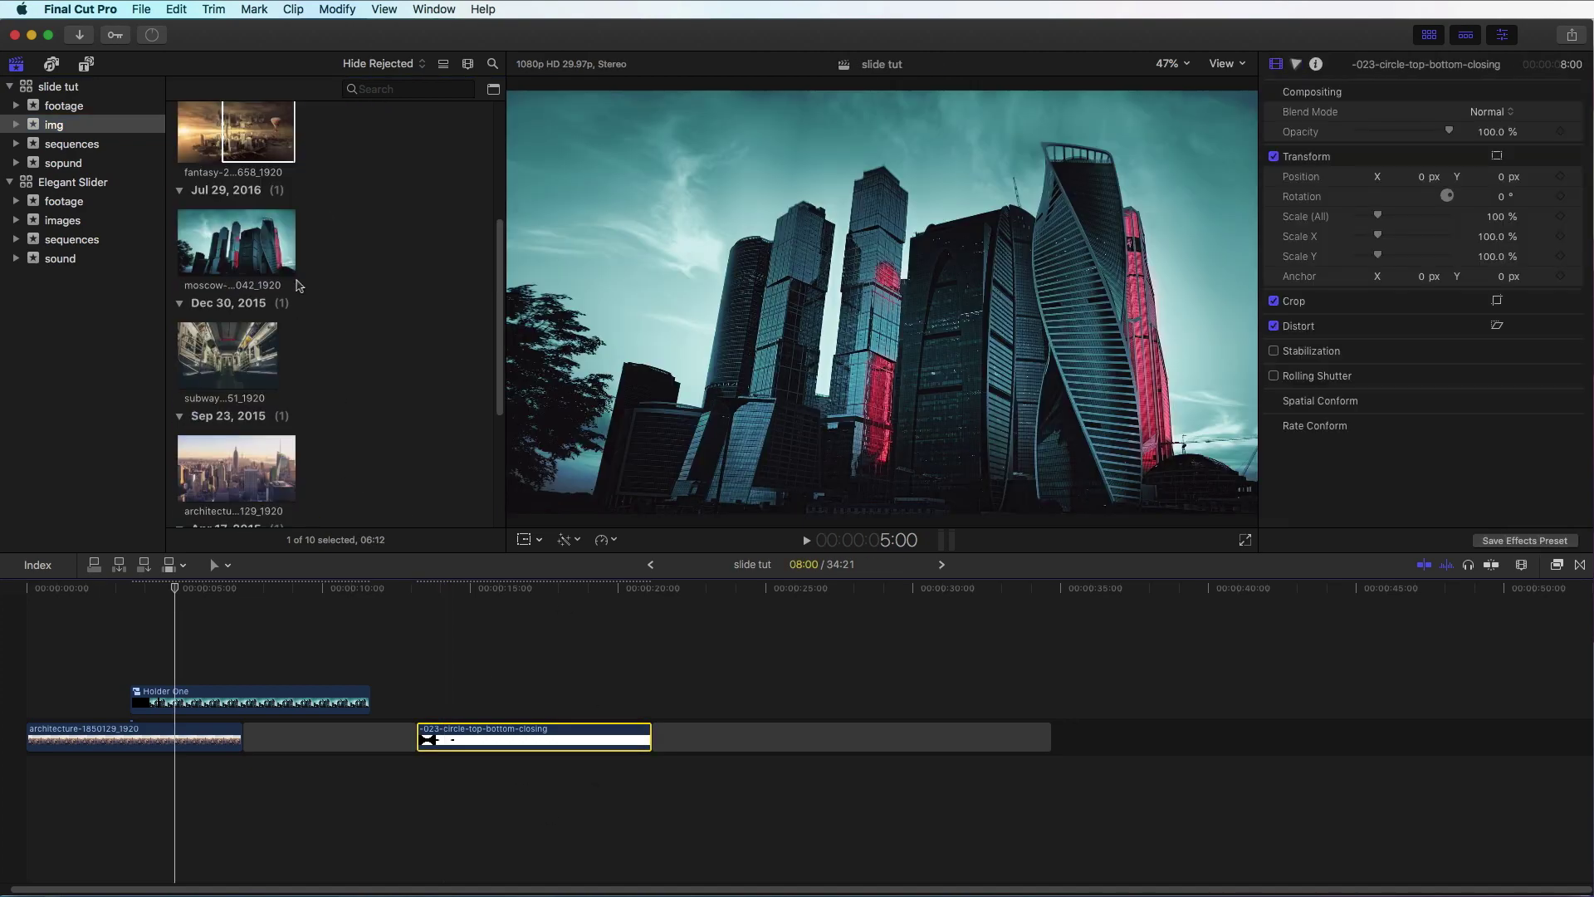
pyautogui.press('i')
pyautogui.moveTo(239, 116); pyautogui.dragTo(573, 716)
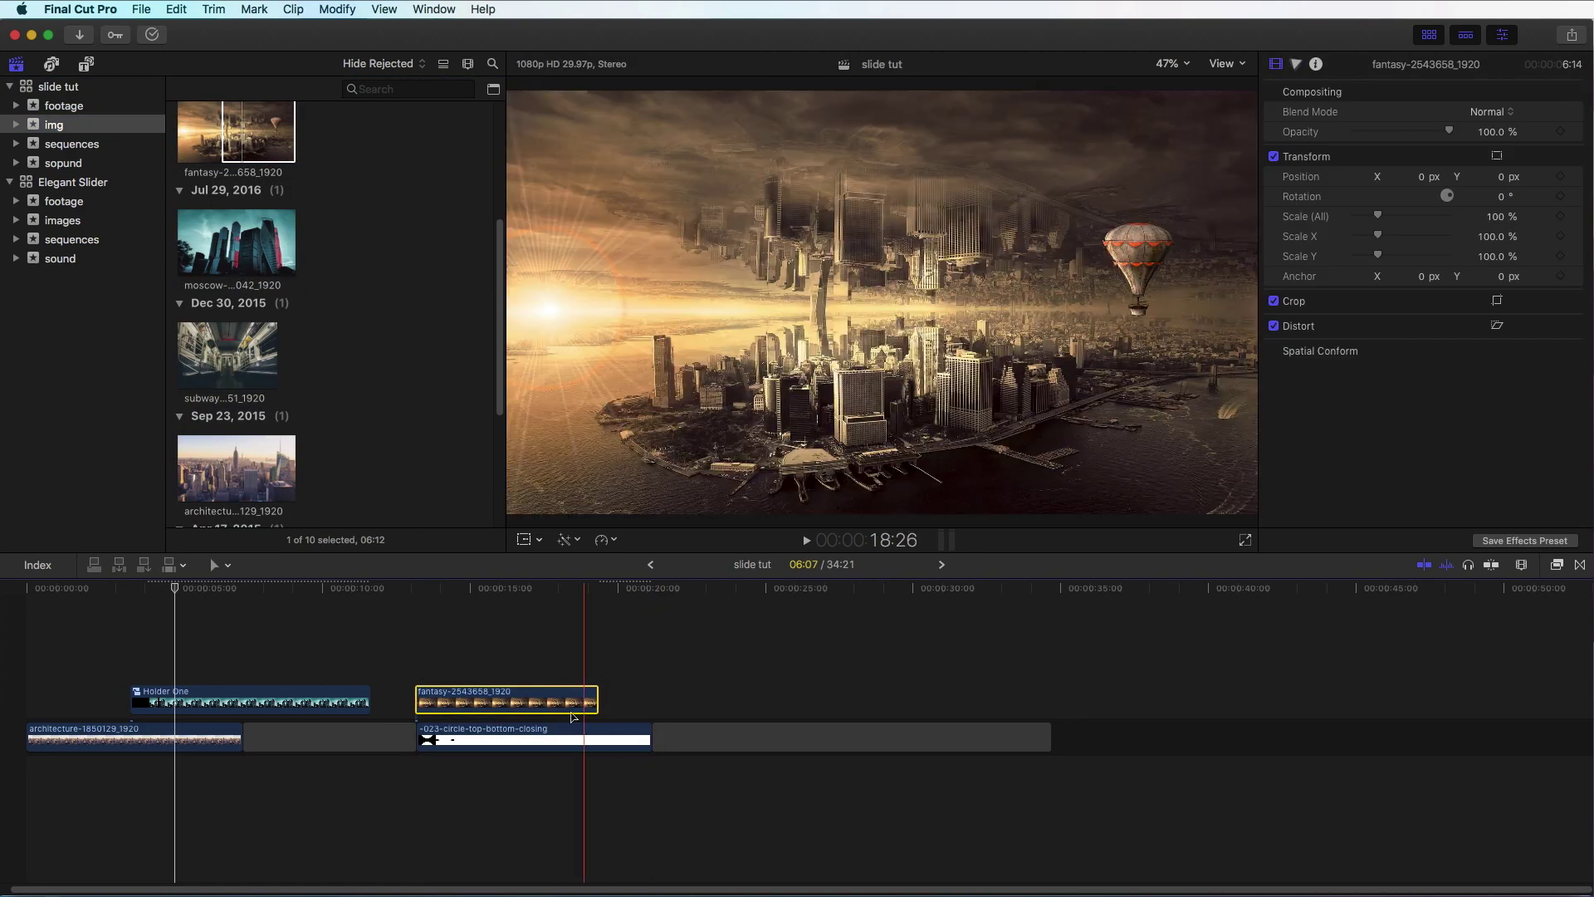
# - Duplicate the top-bottom-closing matte above the fantasy image and extend the image to match the mattes' length
pyautogui.click(589, 736)
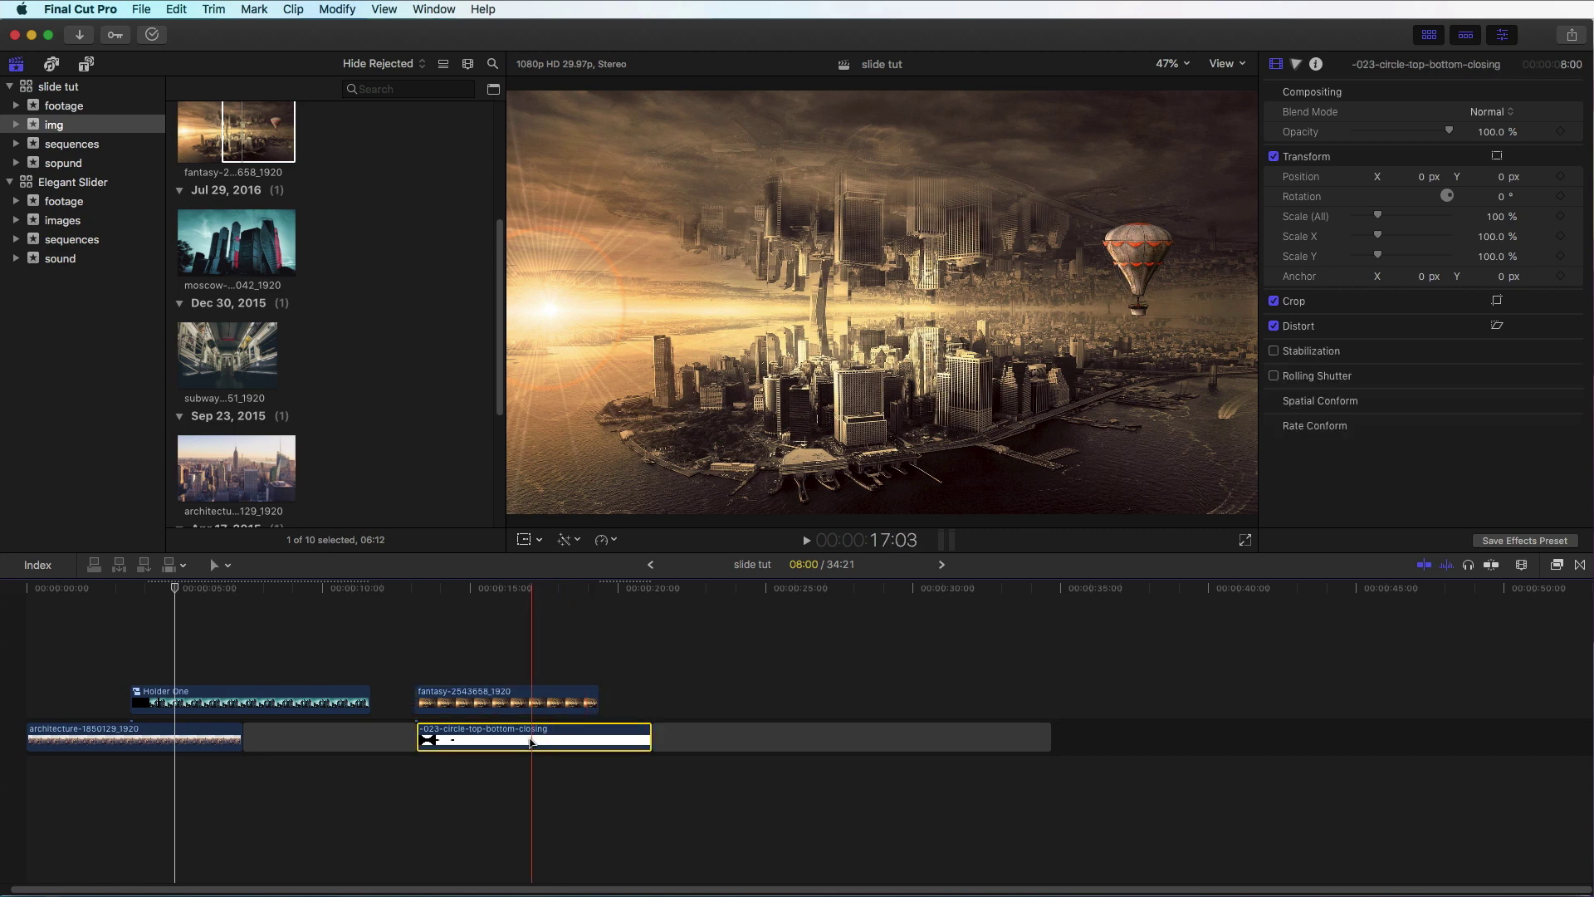
pyautogui.moveTo(506, 745); pyautogui.dragTo(505, 664)
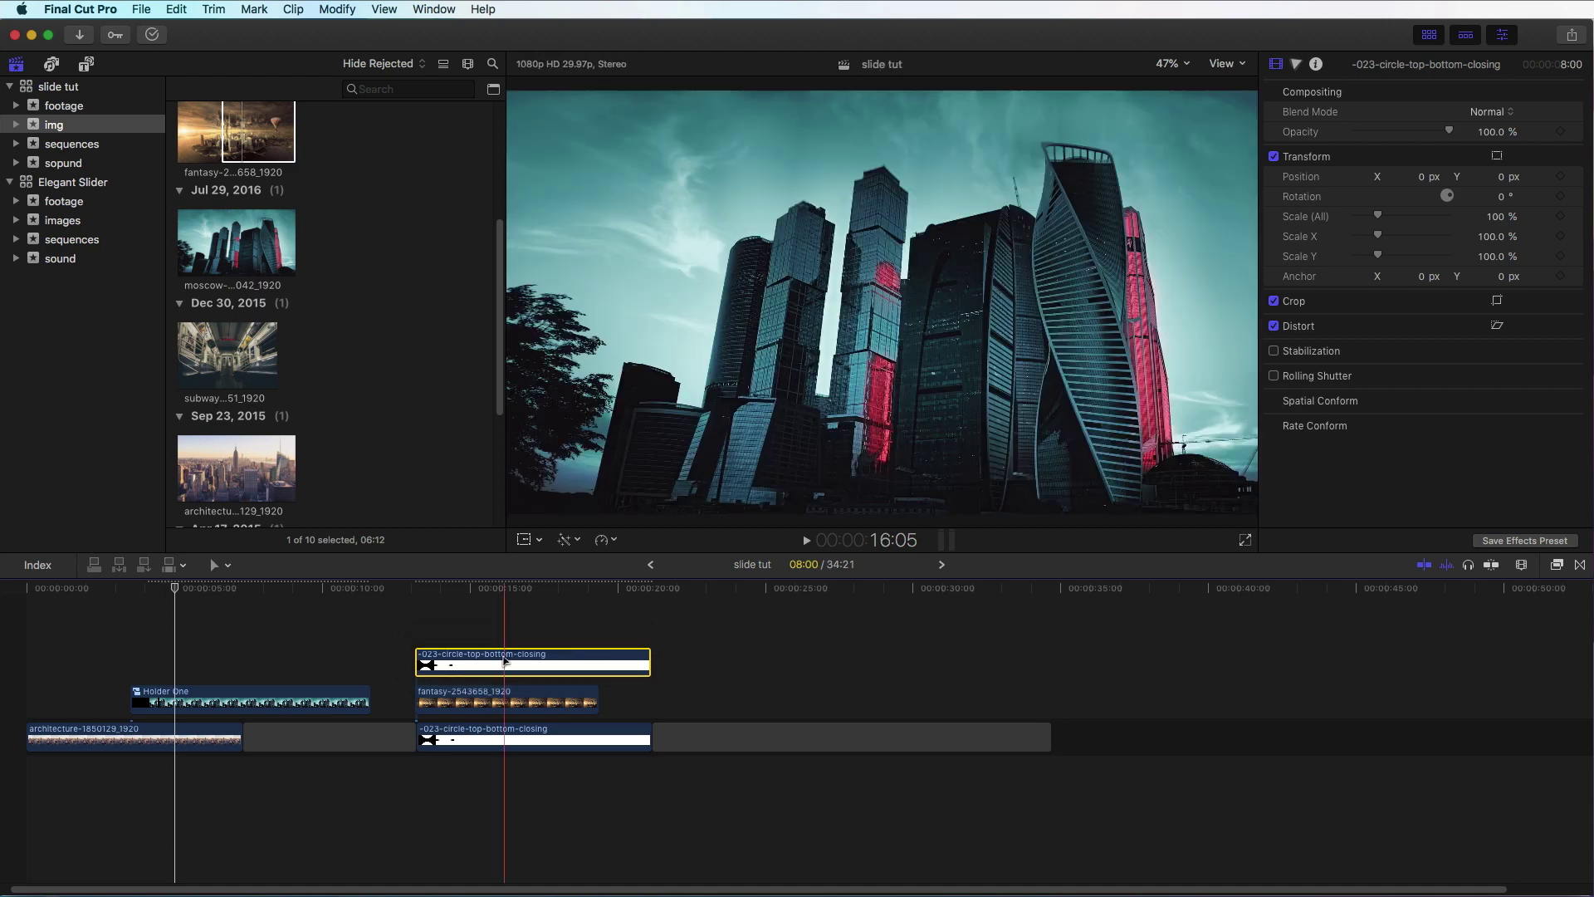
pyautogui.moveTo(595, 704); pyautogui.dragTo(653, 703)
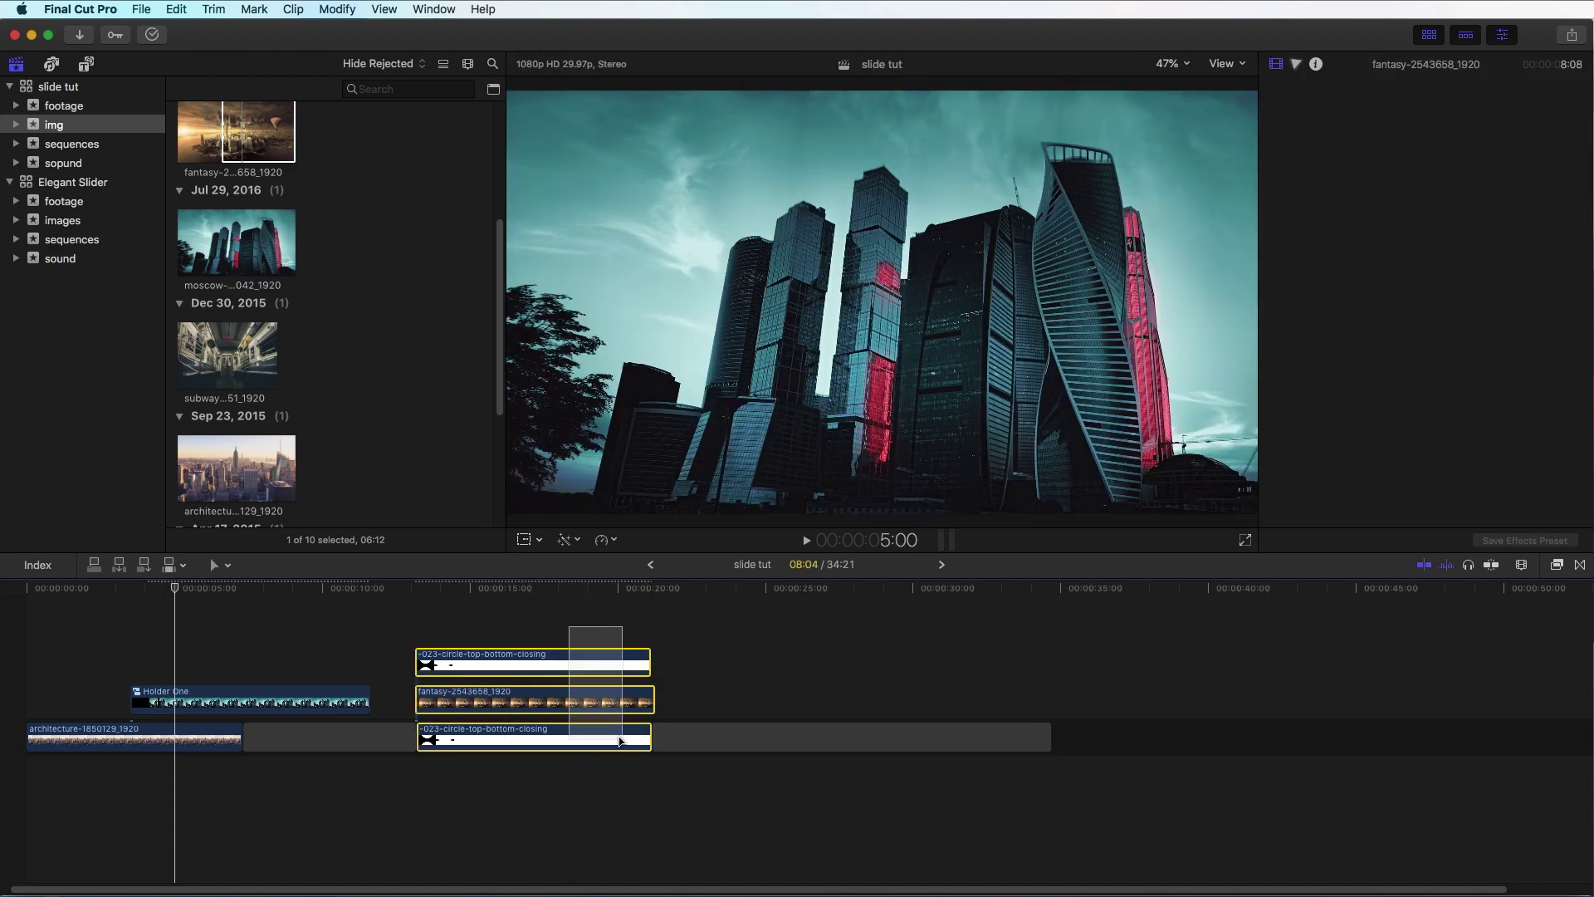
pyautogui.click(779, 737)
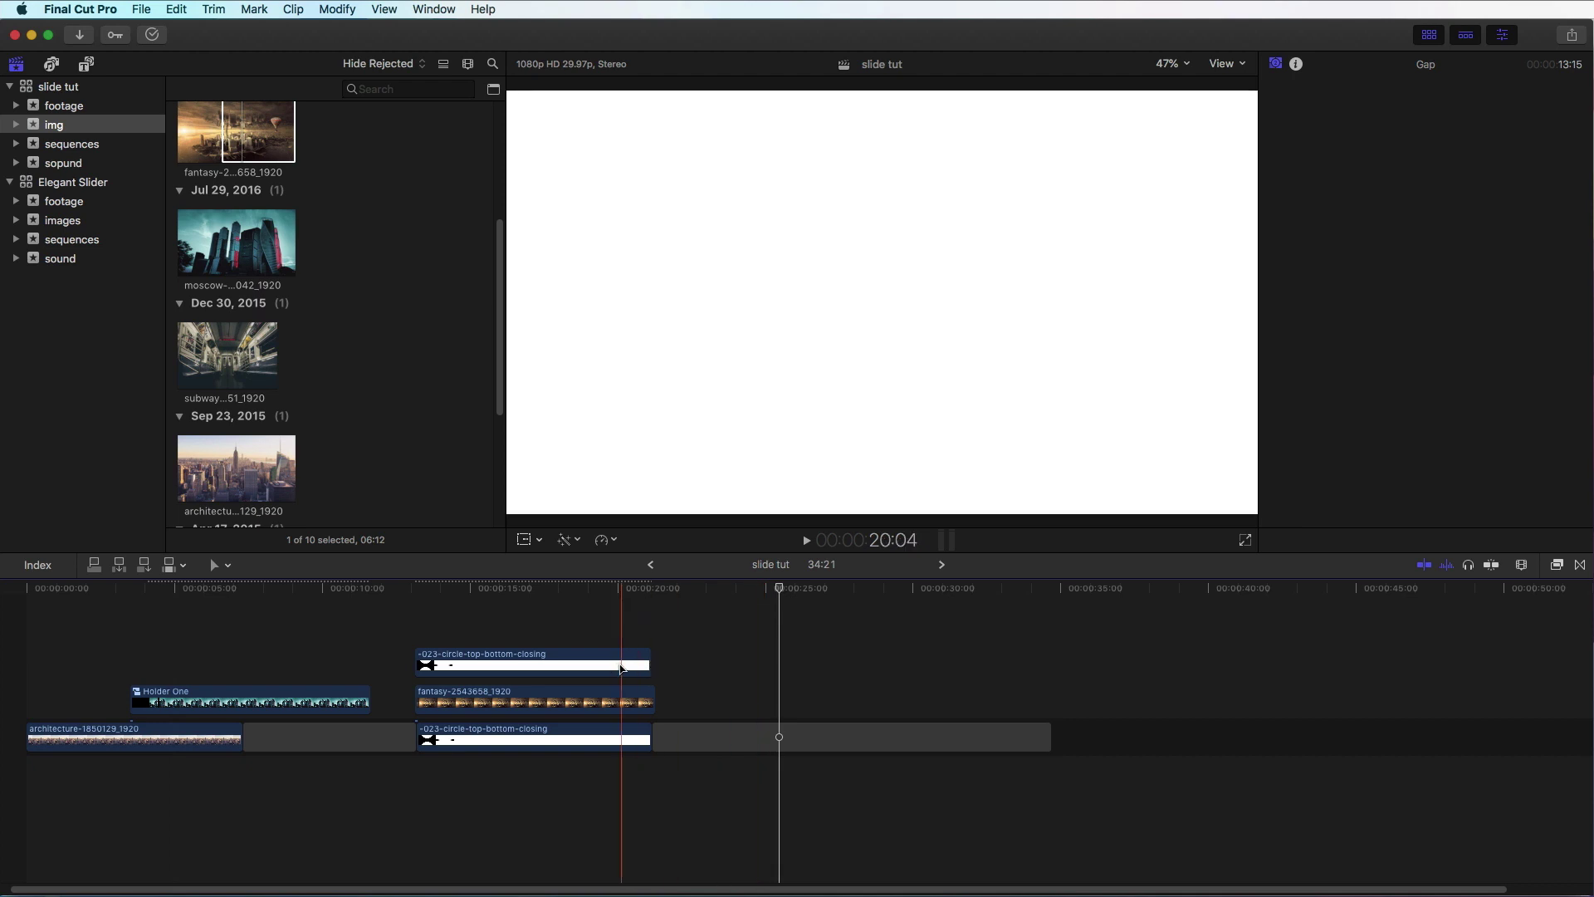
# - Set the blend mode of the upper -023-circle-top-bottom-closing matte to Stencil Alpha
pyautogui.click(621, 667)
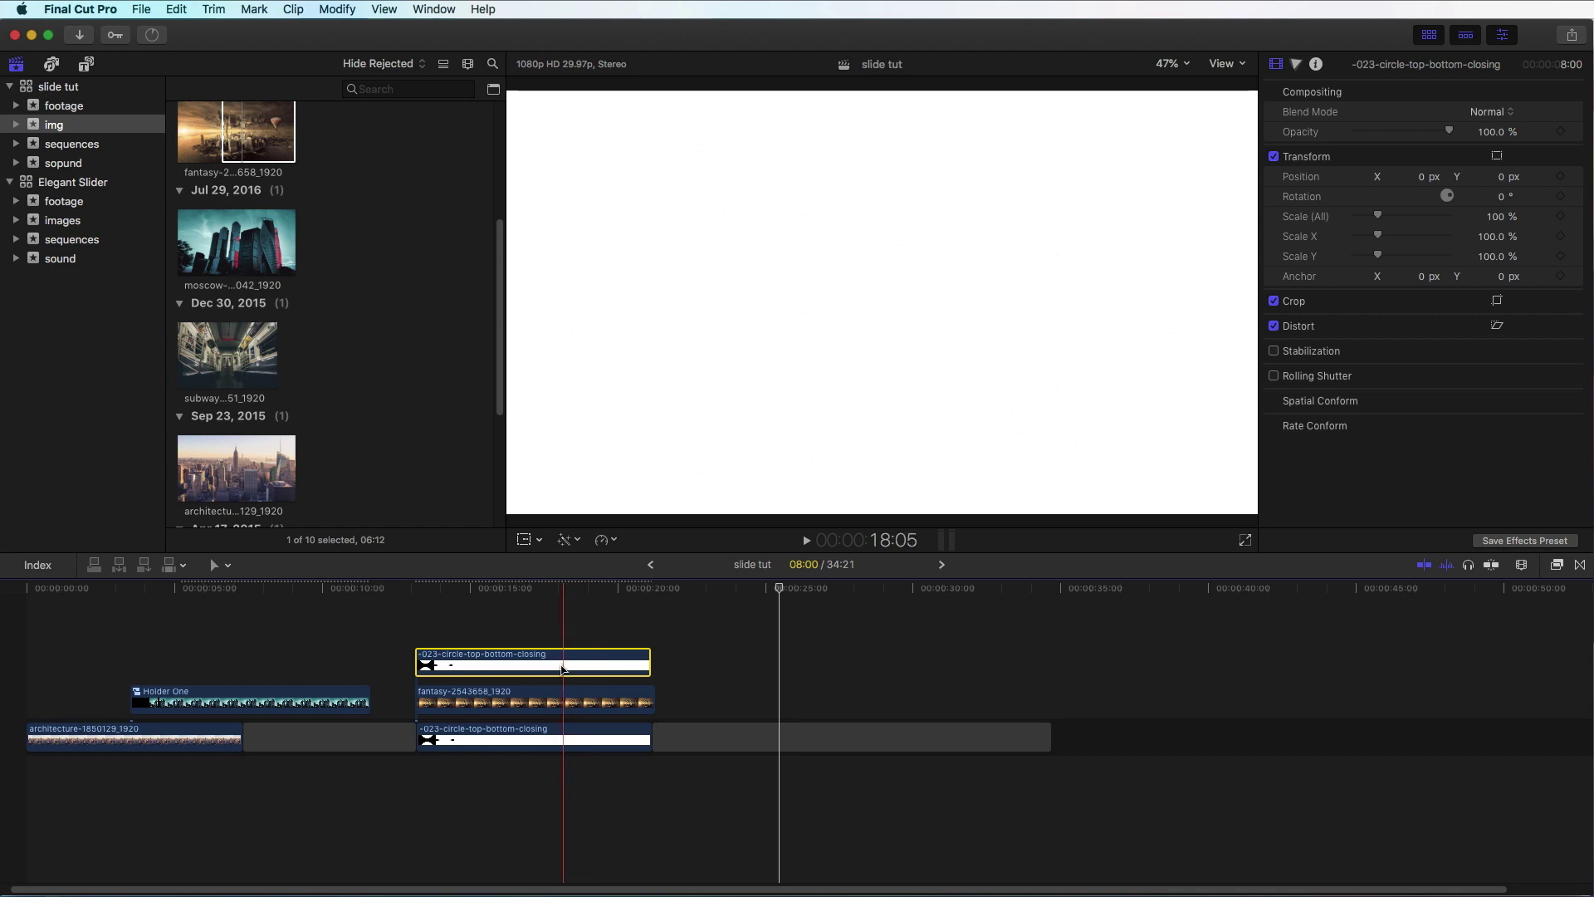
pyautogui.click(1504, 113)
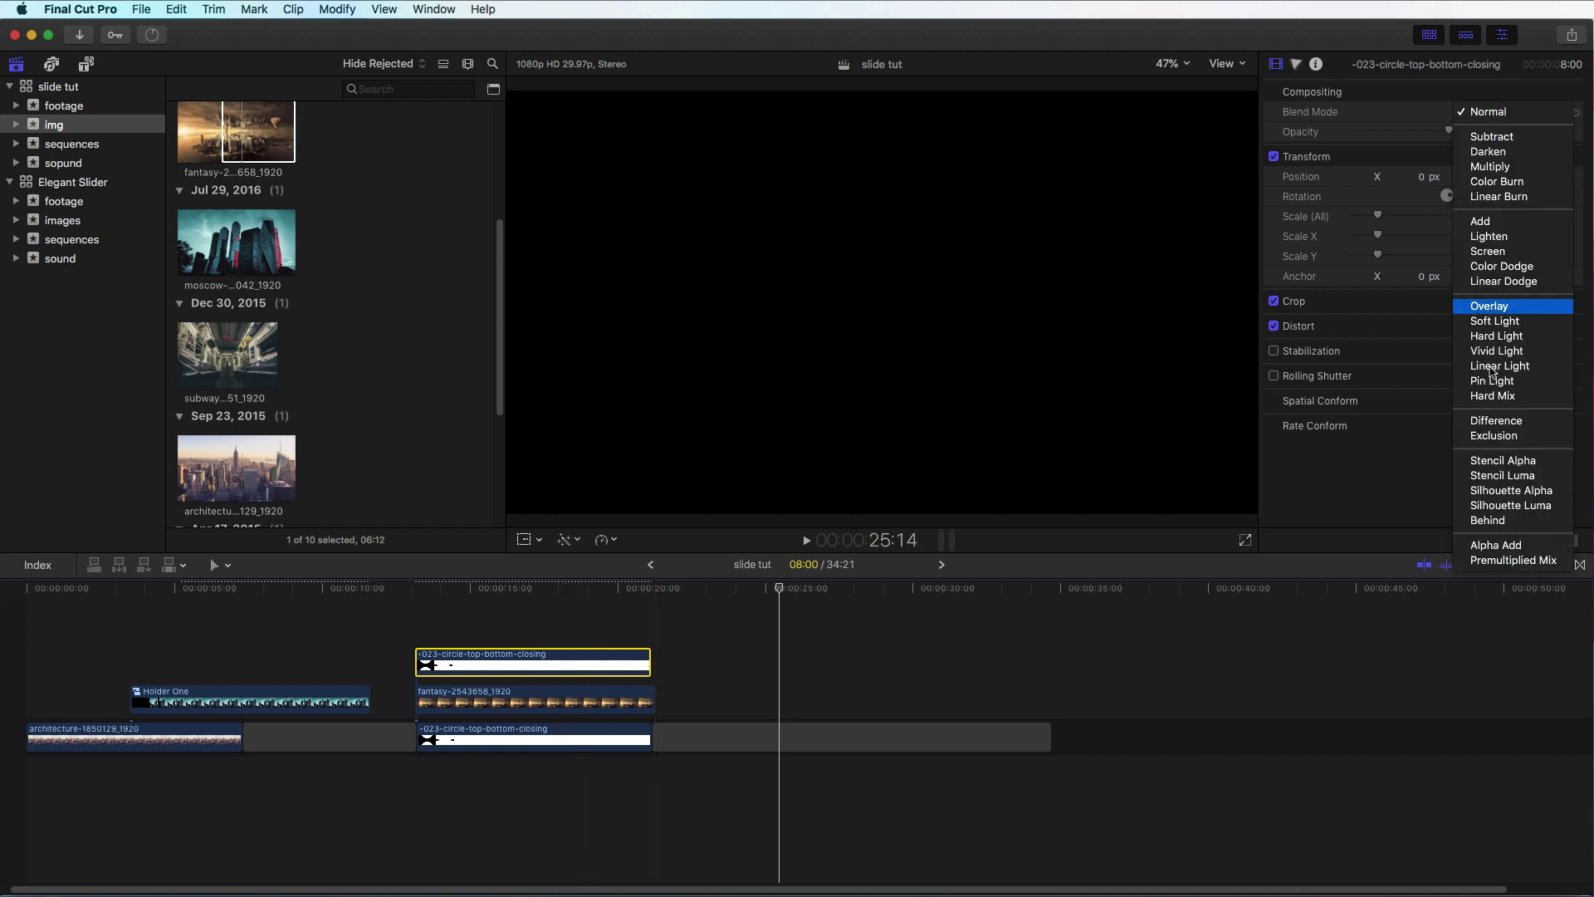
pyautogui.click(1492, 468)
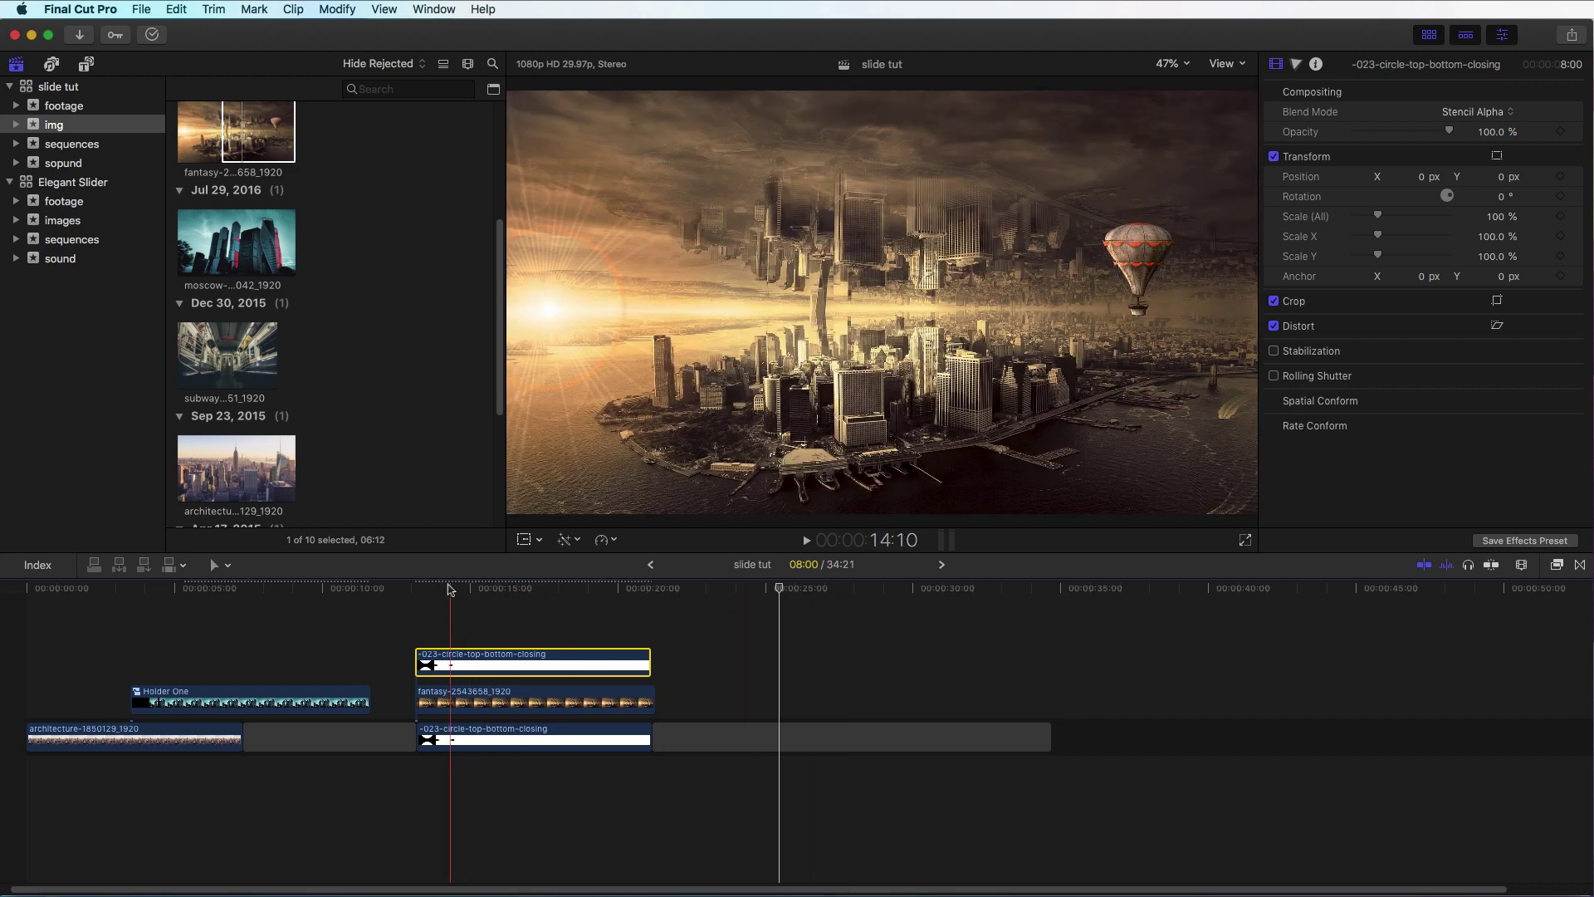
# - Combine both top-bottom-closing mattes and the fantasy image into a compound clip named "Holder Two"
pyautogui.moveTo(445, 592); pyautogui.dragTo(607, 704)
pyautogui.rightClick(607, 704)
pyautogui.click(654, 704)
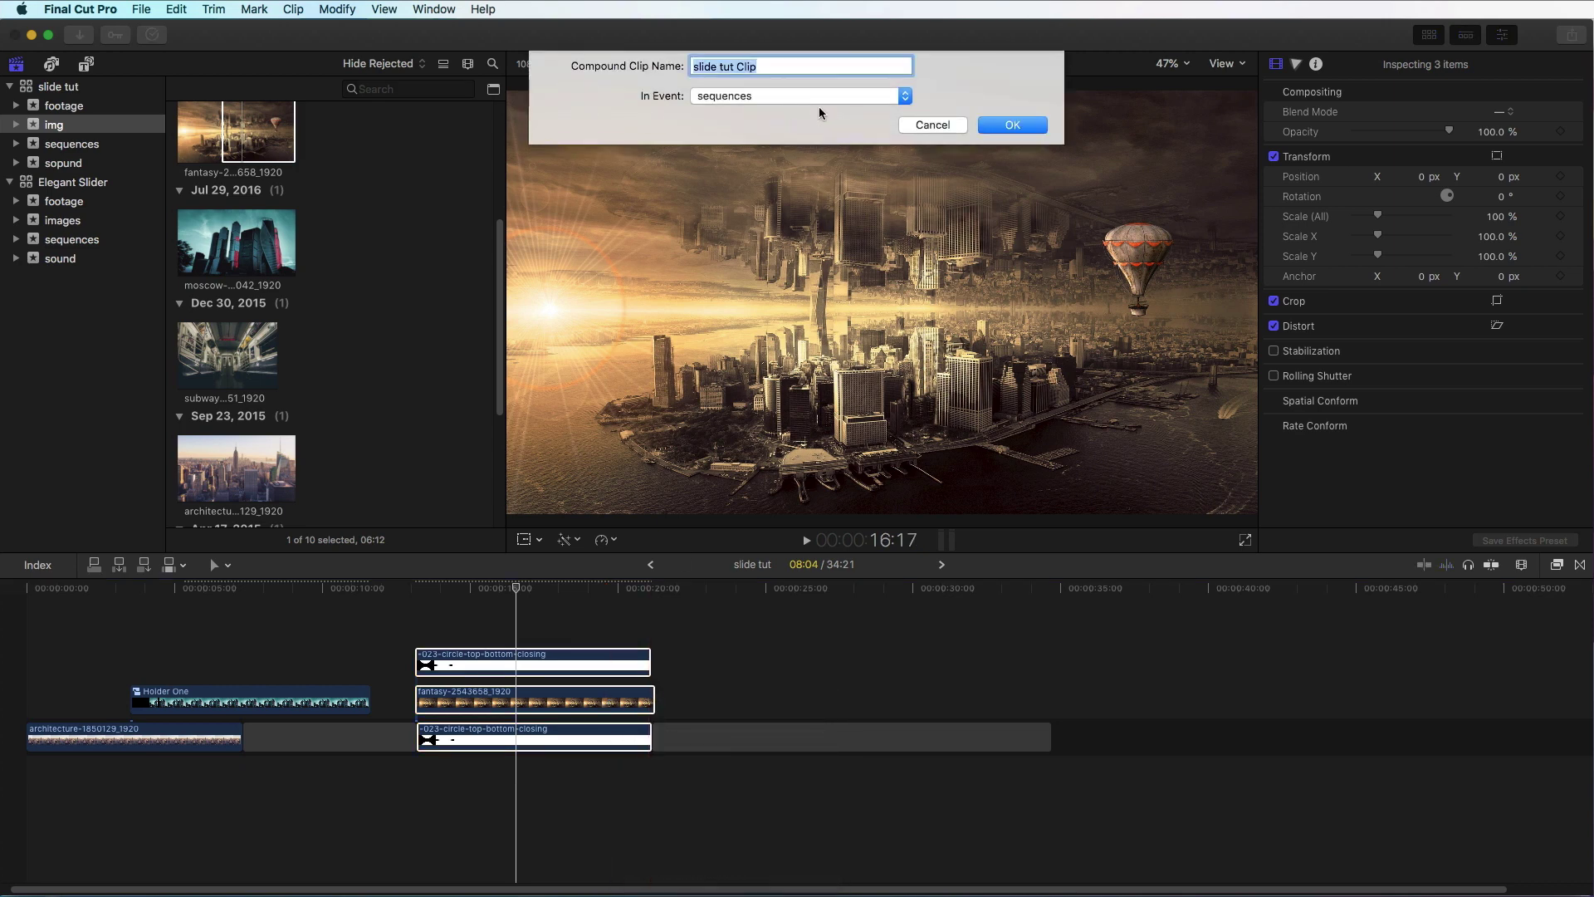
pyautogui.write('Holder Two')
pyautogui.press('Return')
# - Inside Holder Two, combine the upper matte and the fantasy image into a compound clip named "mask two"
pyautogui.doubleClick(601, 742)
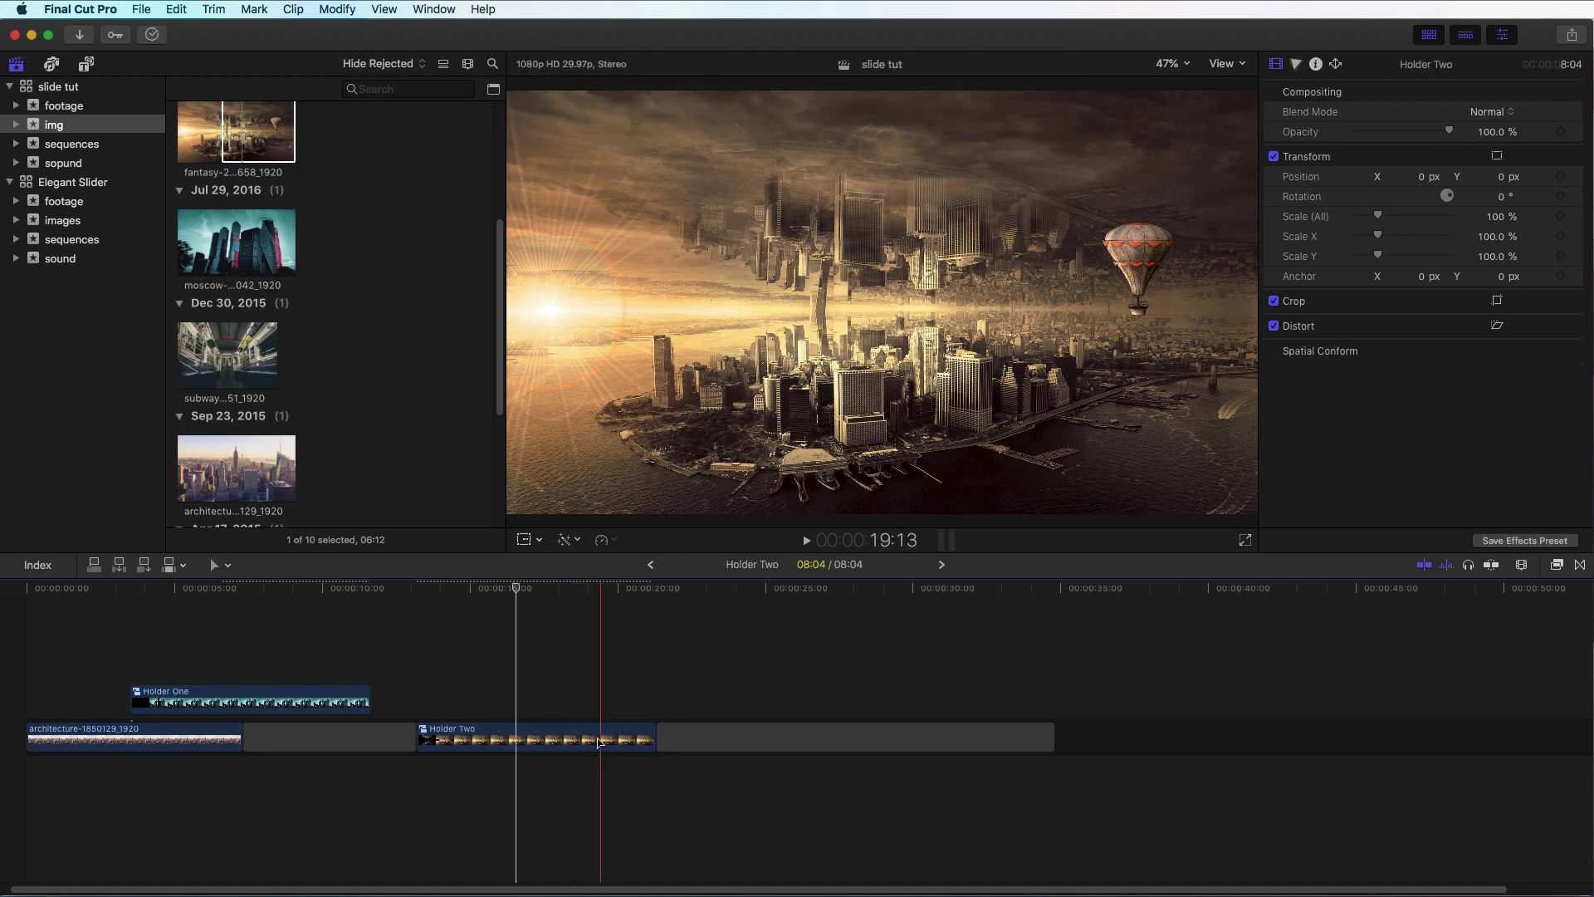
pyautogui.moveTo(301, 629); pyautogui.dragTo(341, 691)
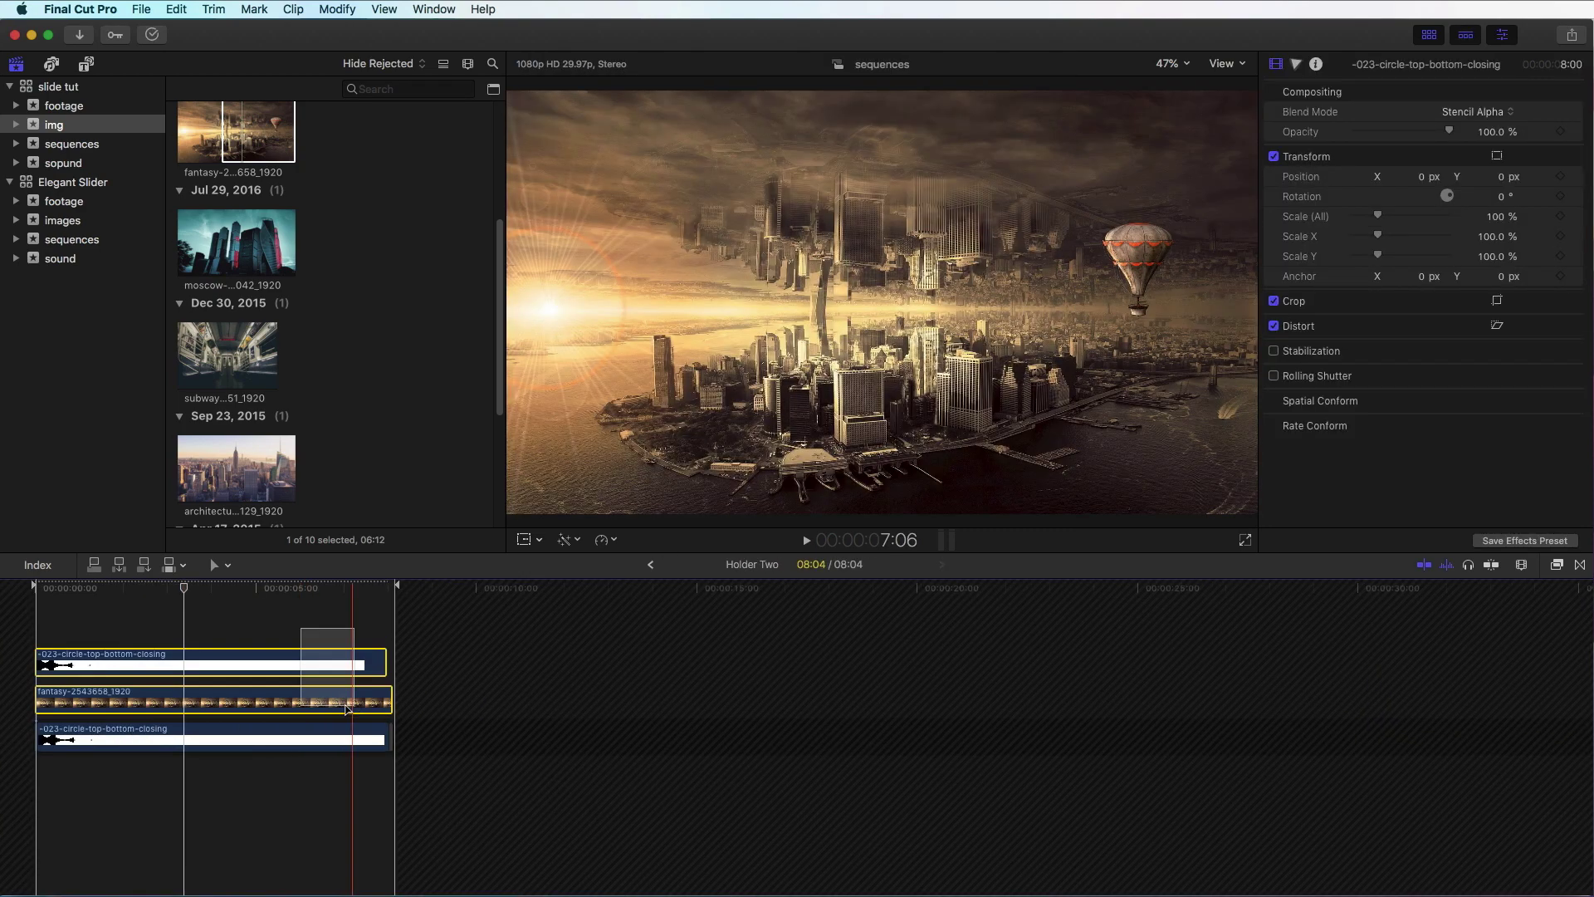
pyautogui.rightClick(332, 657)
pyautogui.click(378, 674)
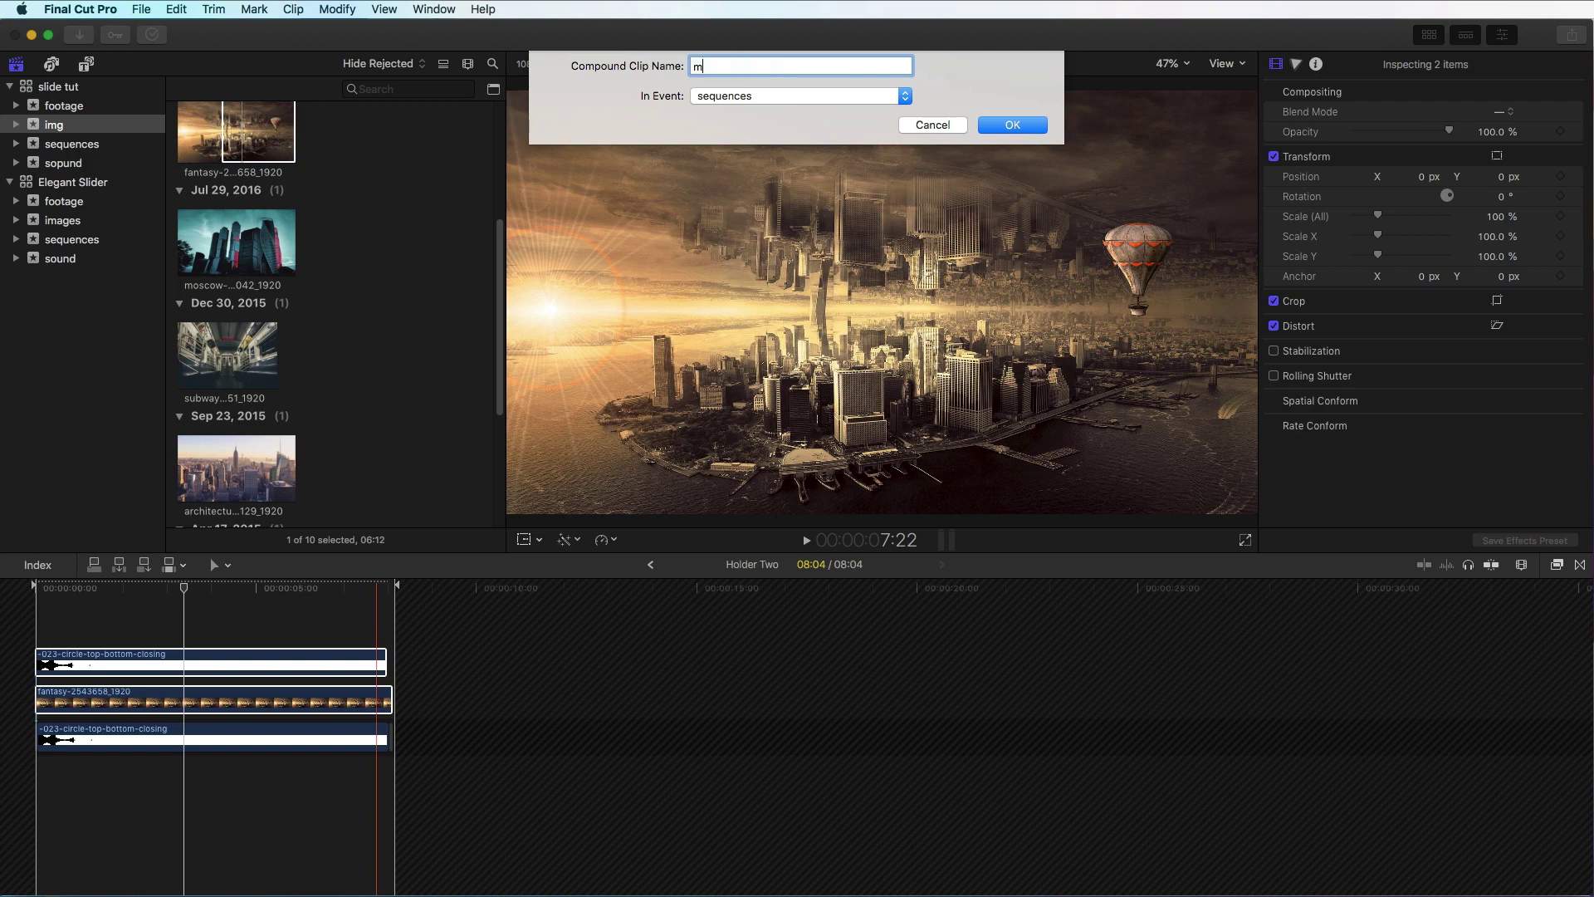
pyautogui.press('Return')
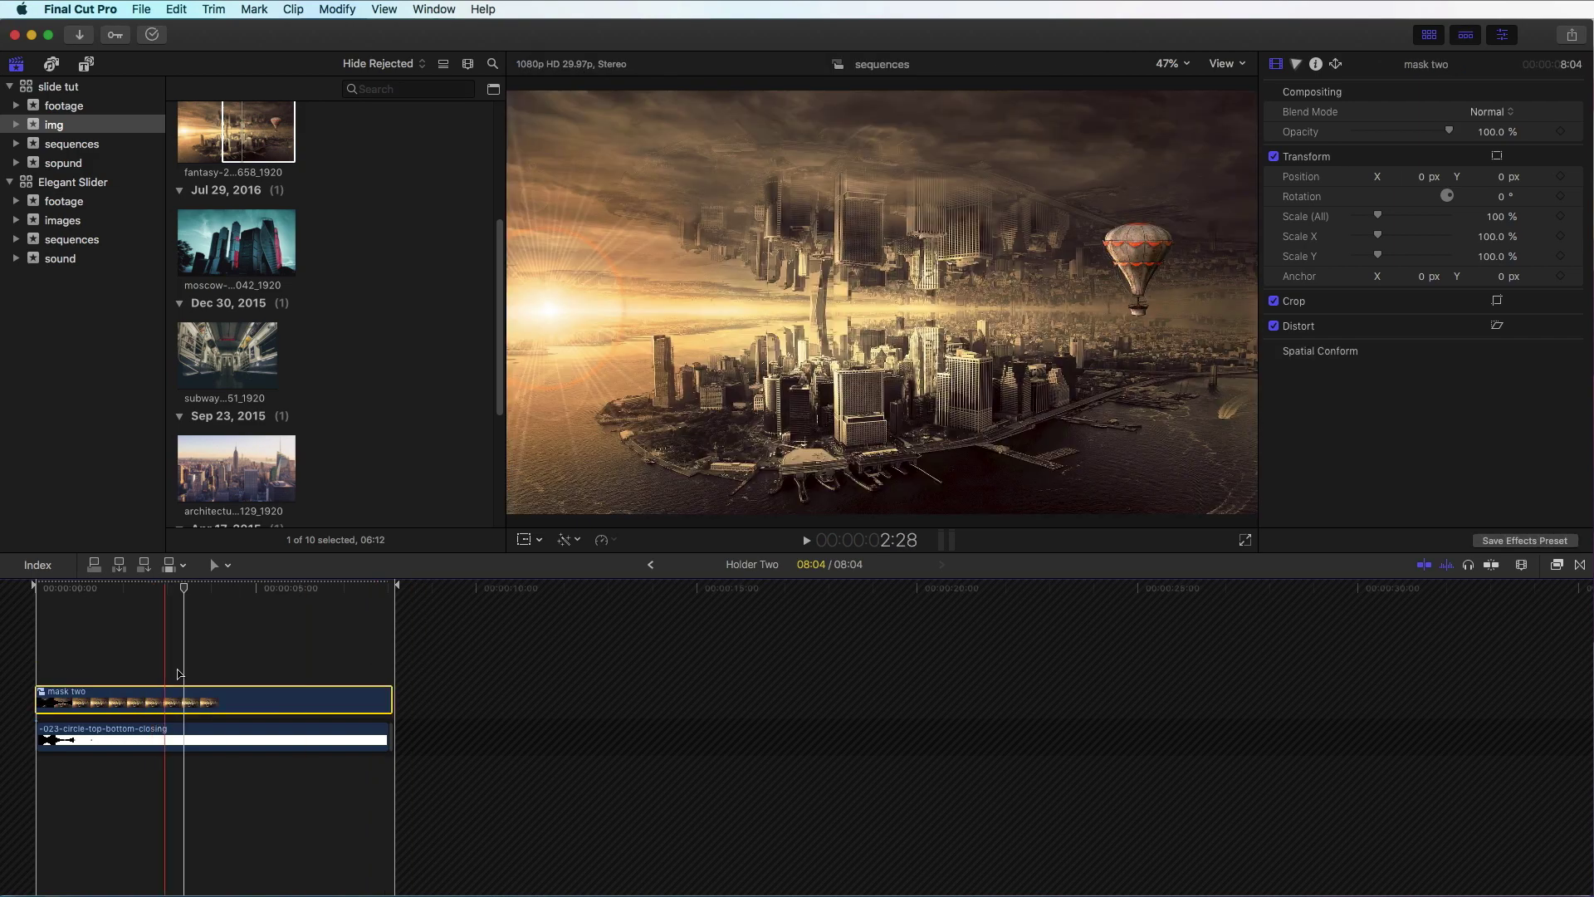
# - Shift the mask two clip so it starts about five frames after the lower matte, and play back the transition
pyautogui.press('Home')
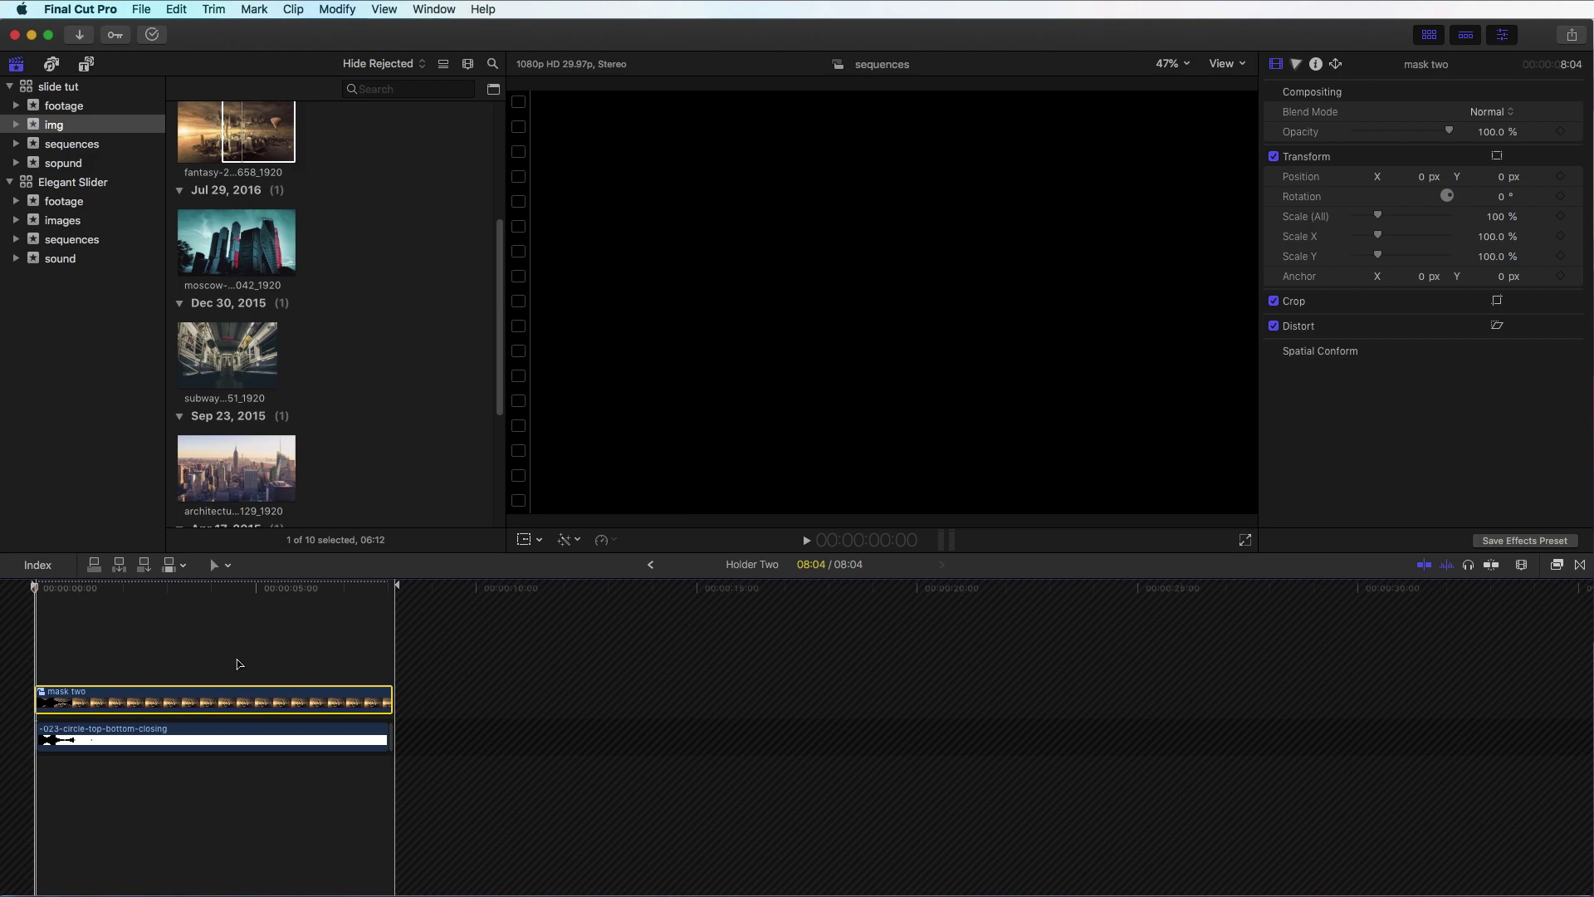
pyautogui.press('Right')
pyautogui.press('Right')
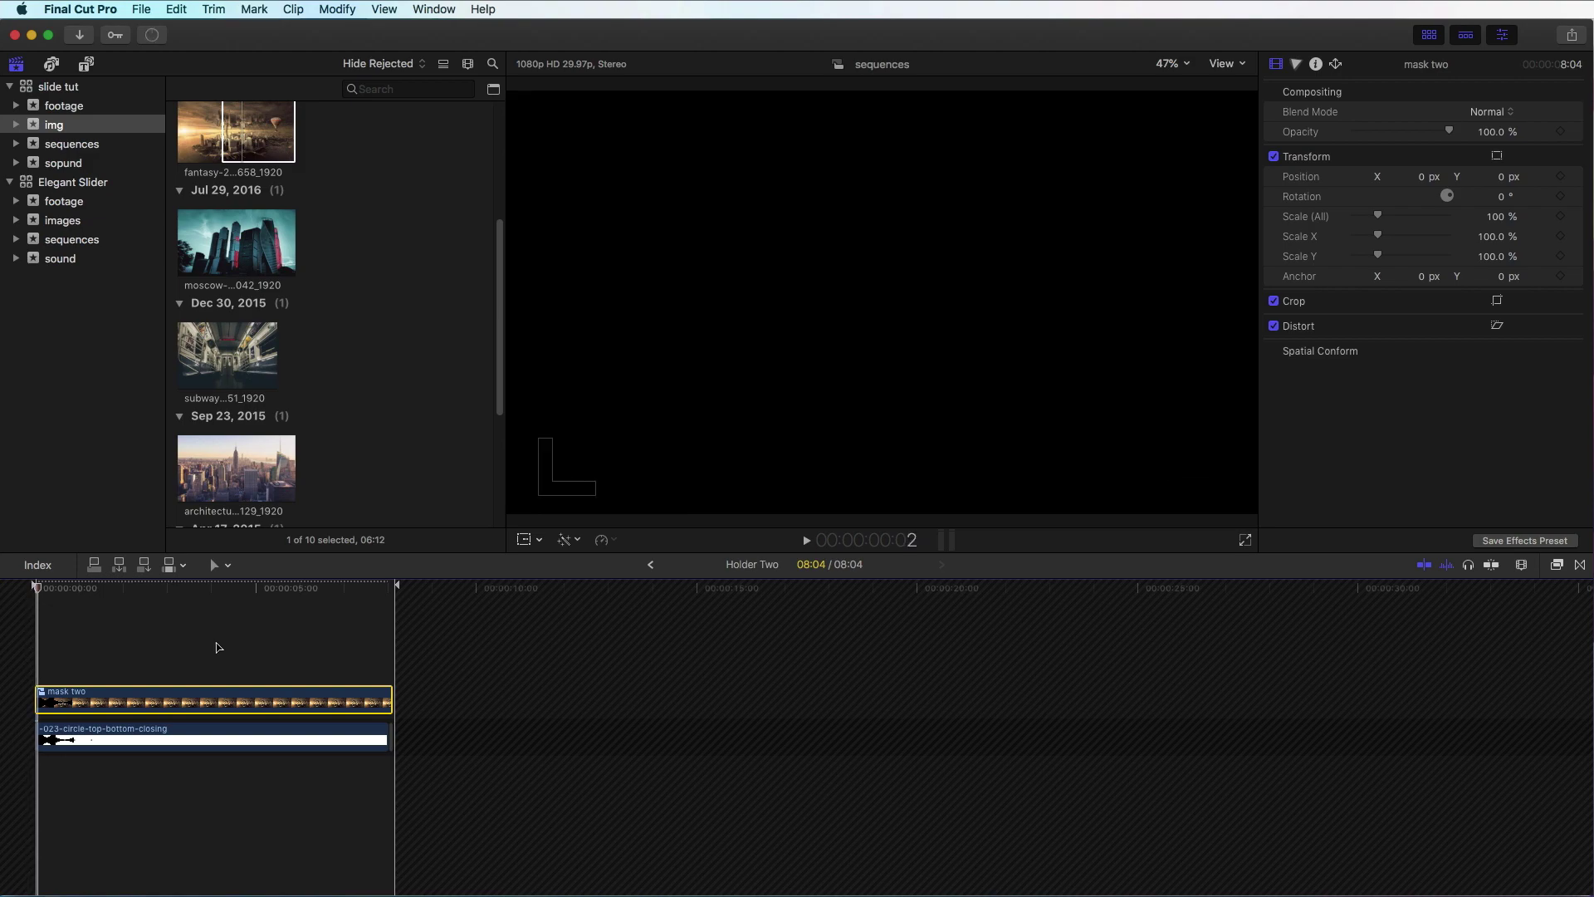
pyautogui.click(59, 696)
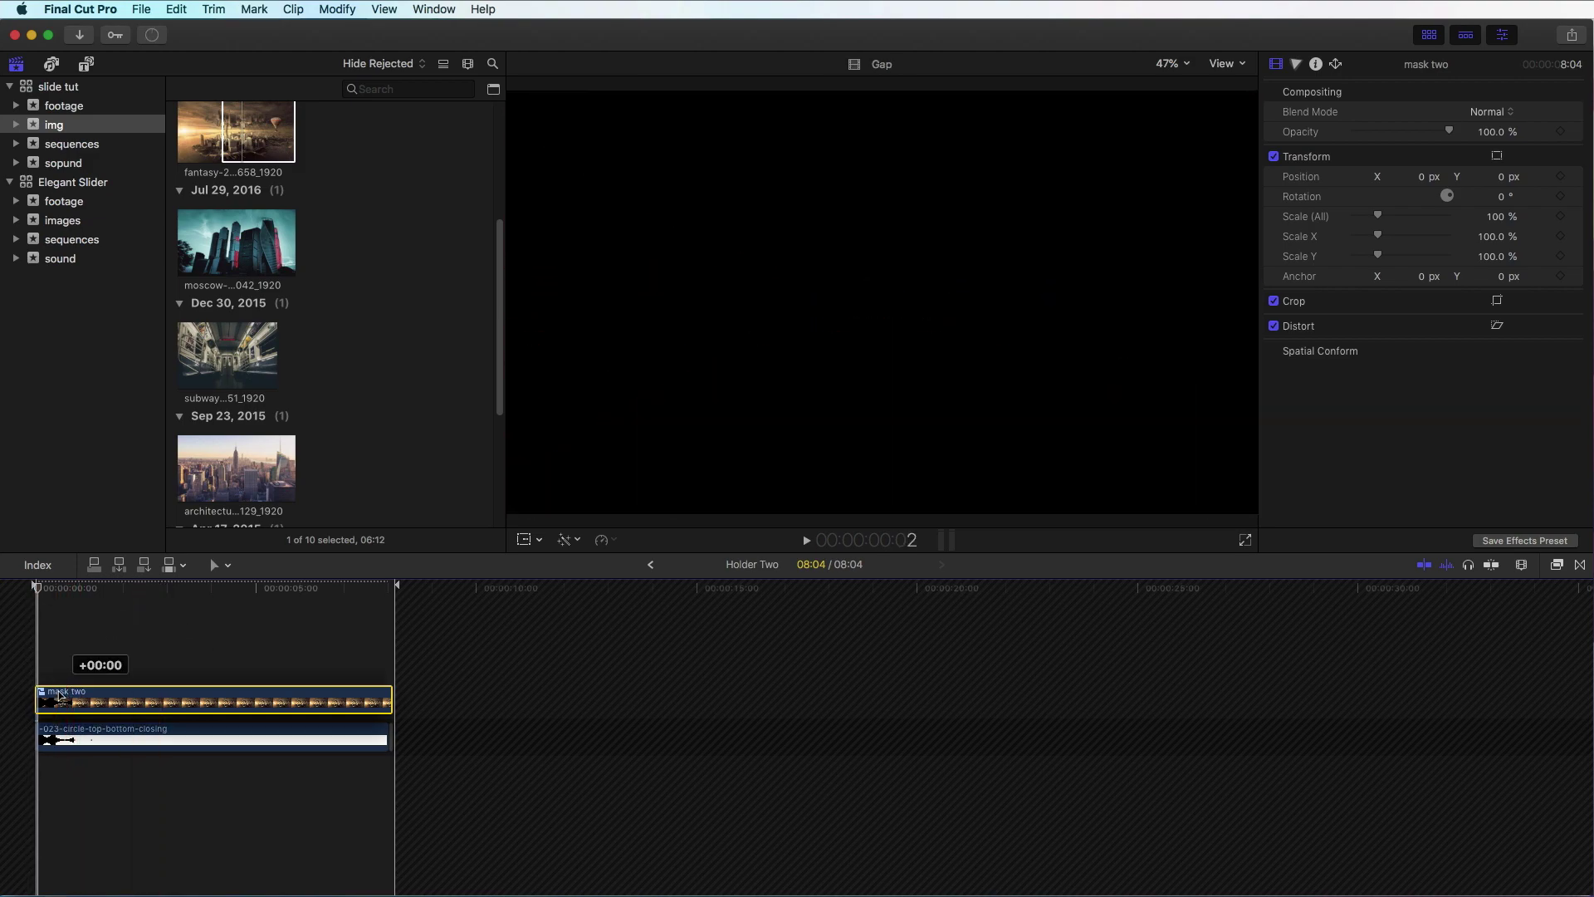
pyautogui.moveTo(60, 696); pyautogui.dragTo(62, 696)
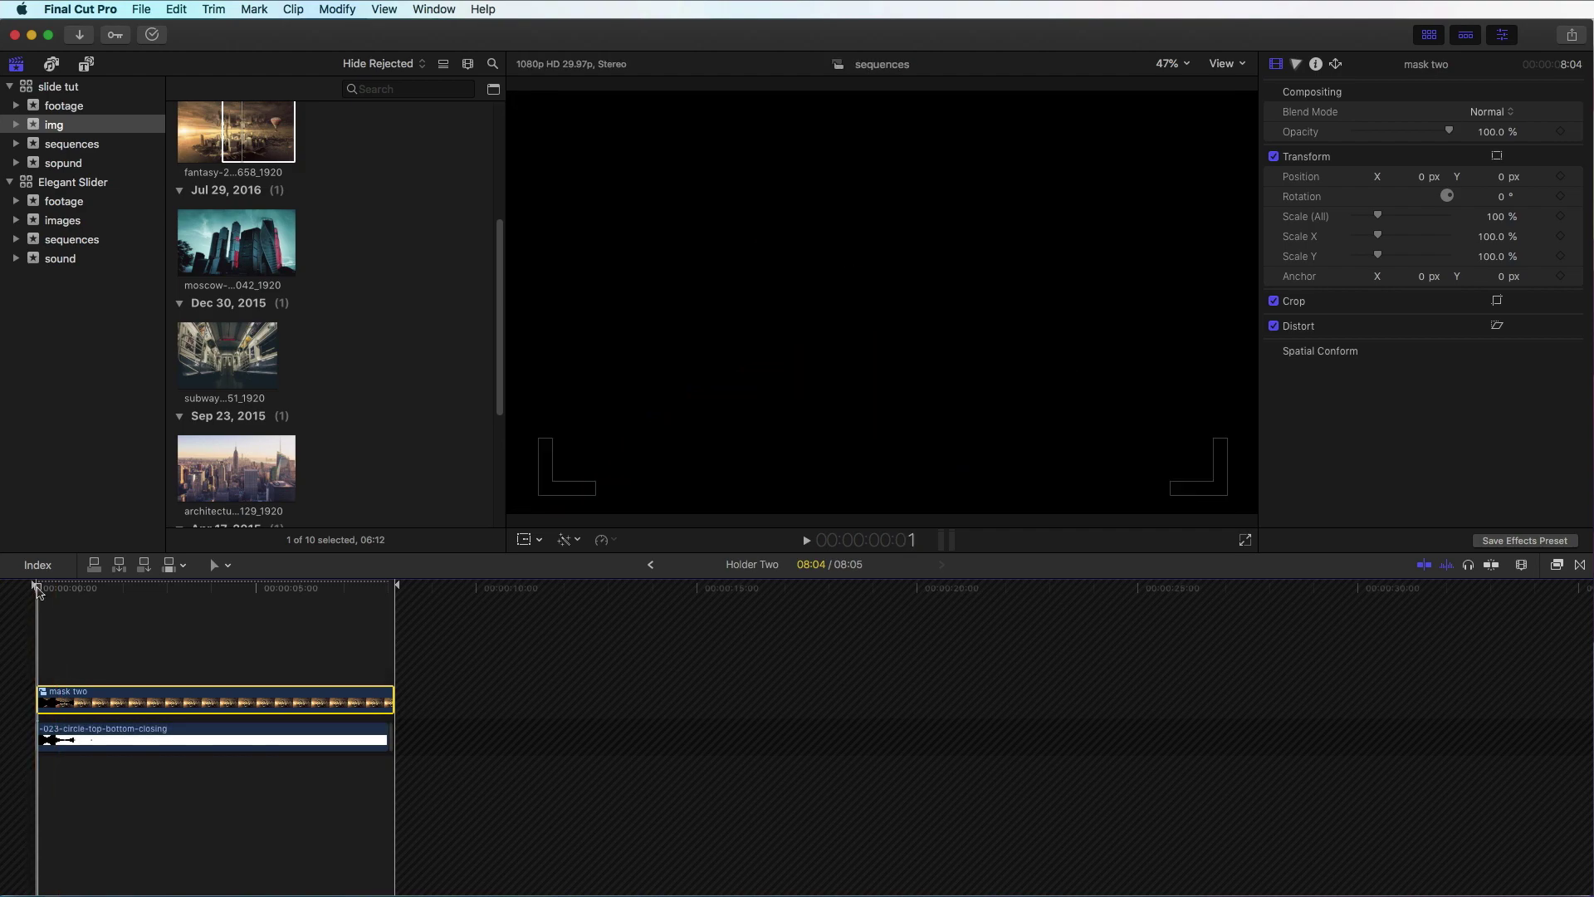
pyautogui.click(55, 590)
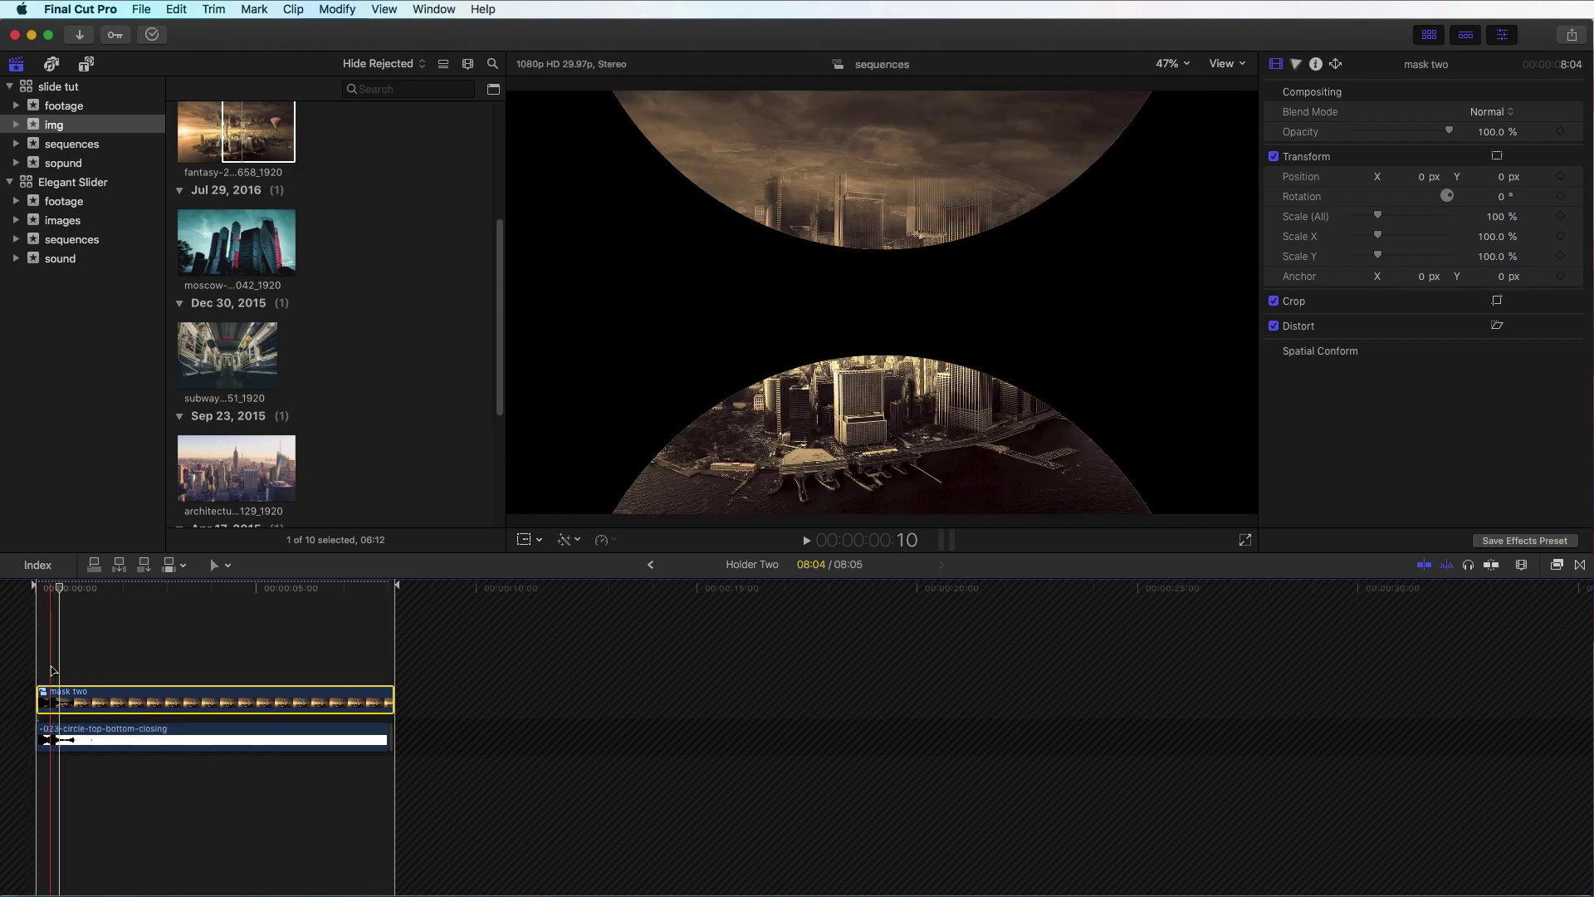
pyautogui.moveTo(55, 695); pyautogui.dragTo(62, 693)
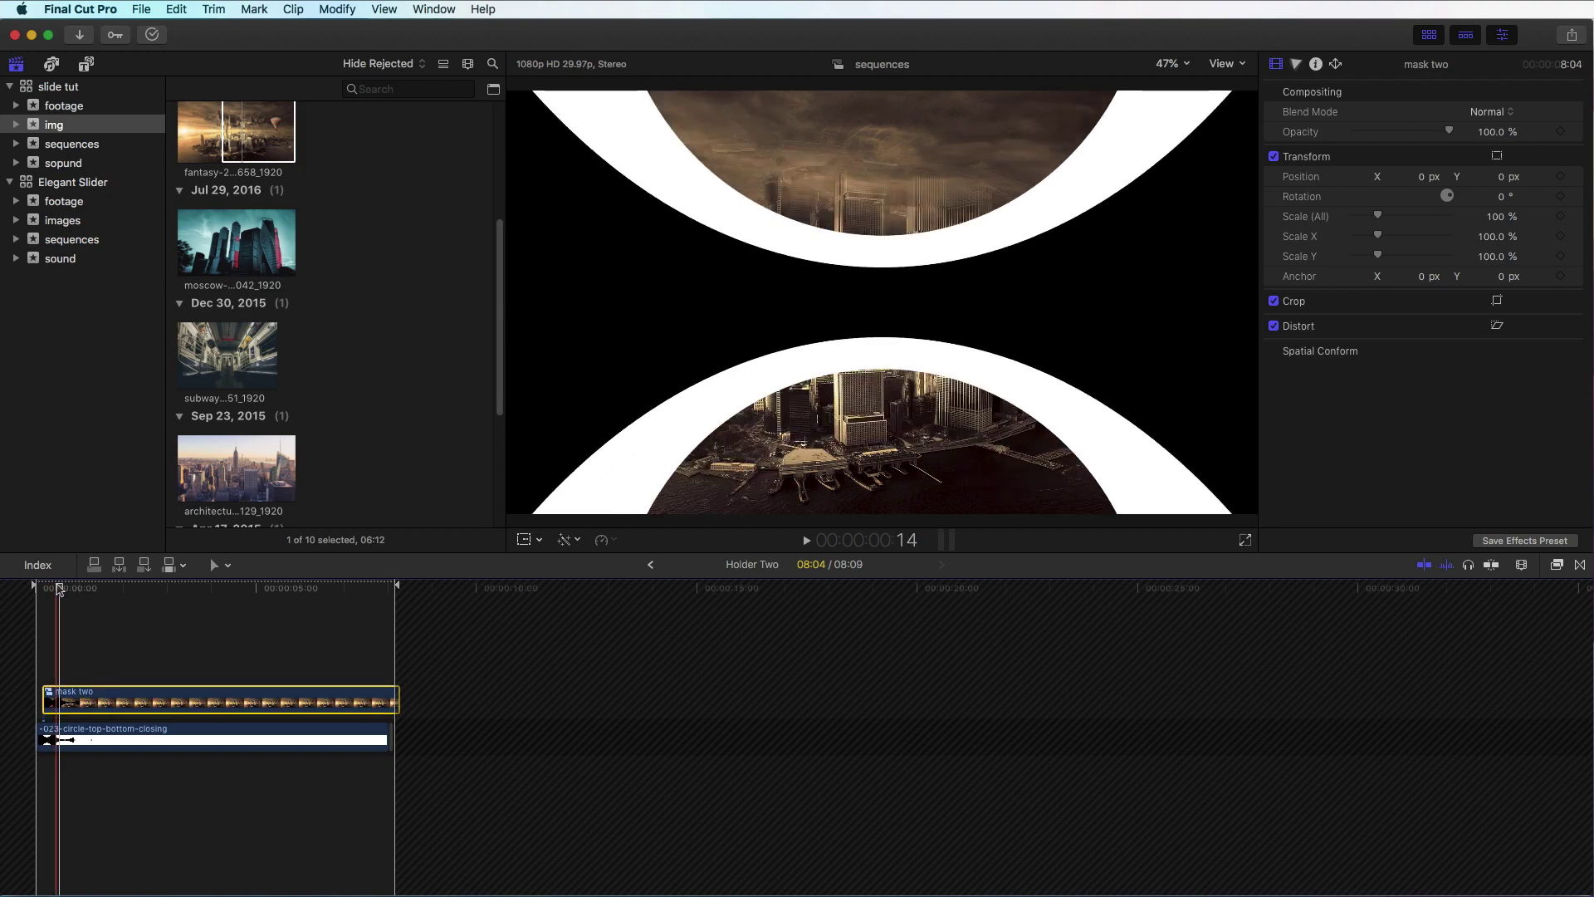
pyautogui.click(44, 592)
pyautogui.press('space')
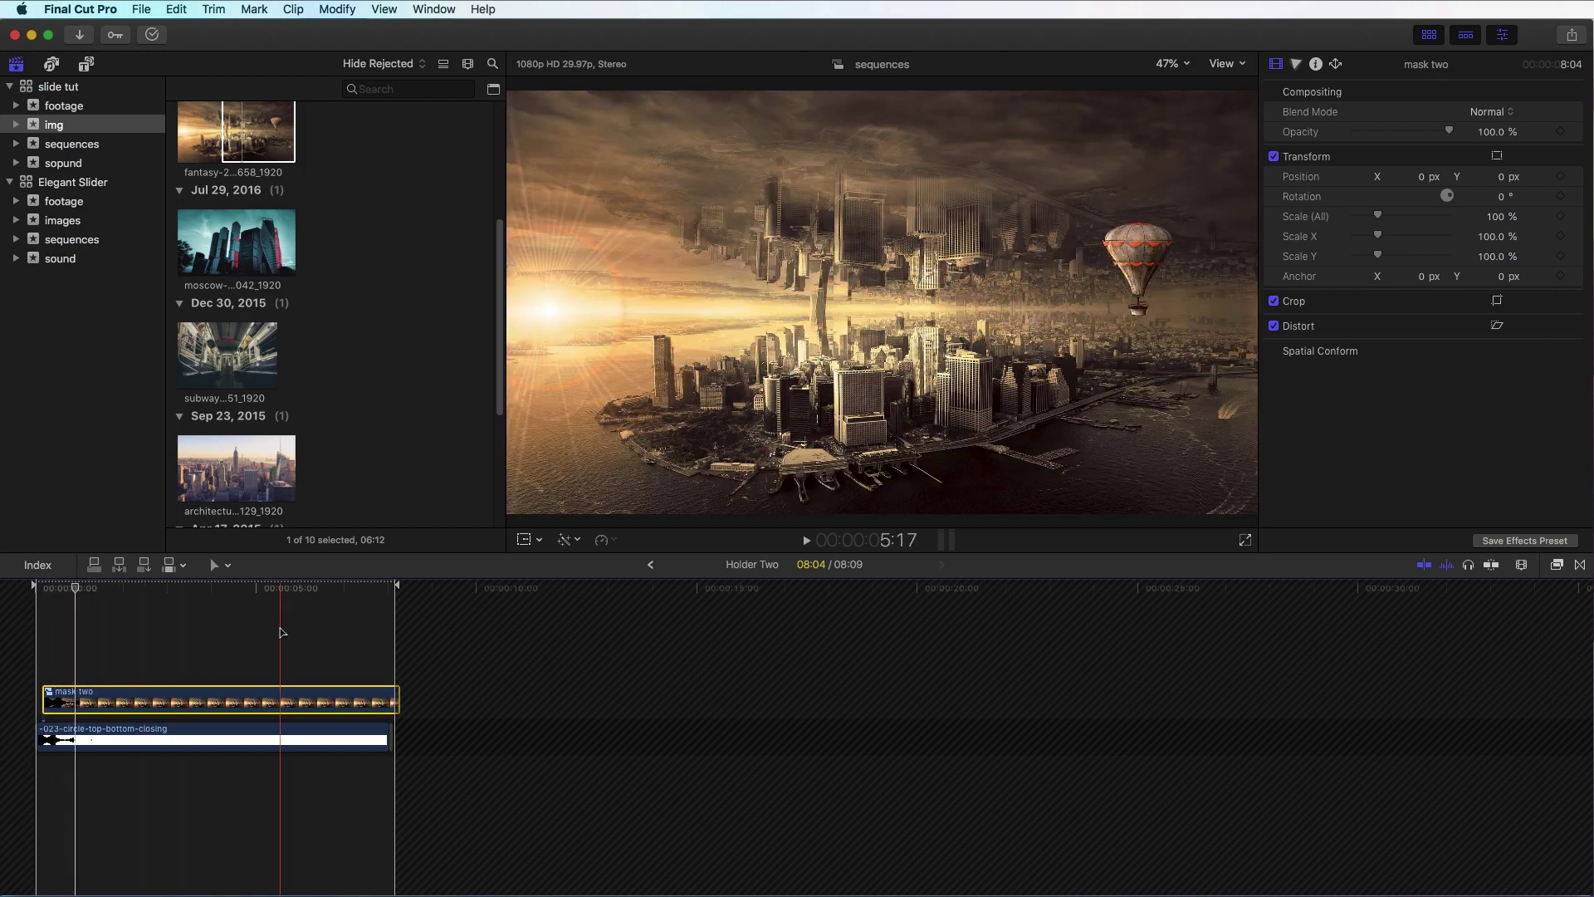
# - Set the opacity of the lower -023-circle-top-bottom-closing matte in Holder Two to 20% and check the transition
pyautogui.click(289, 747)
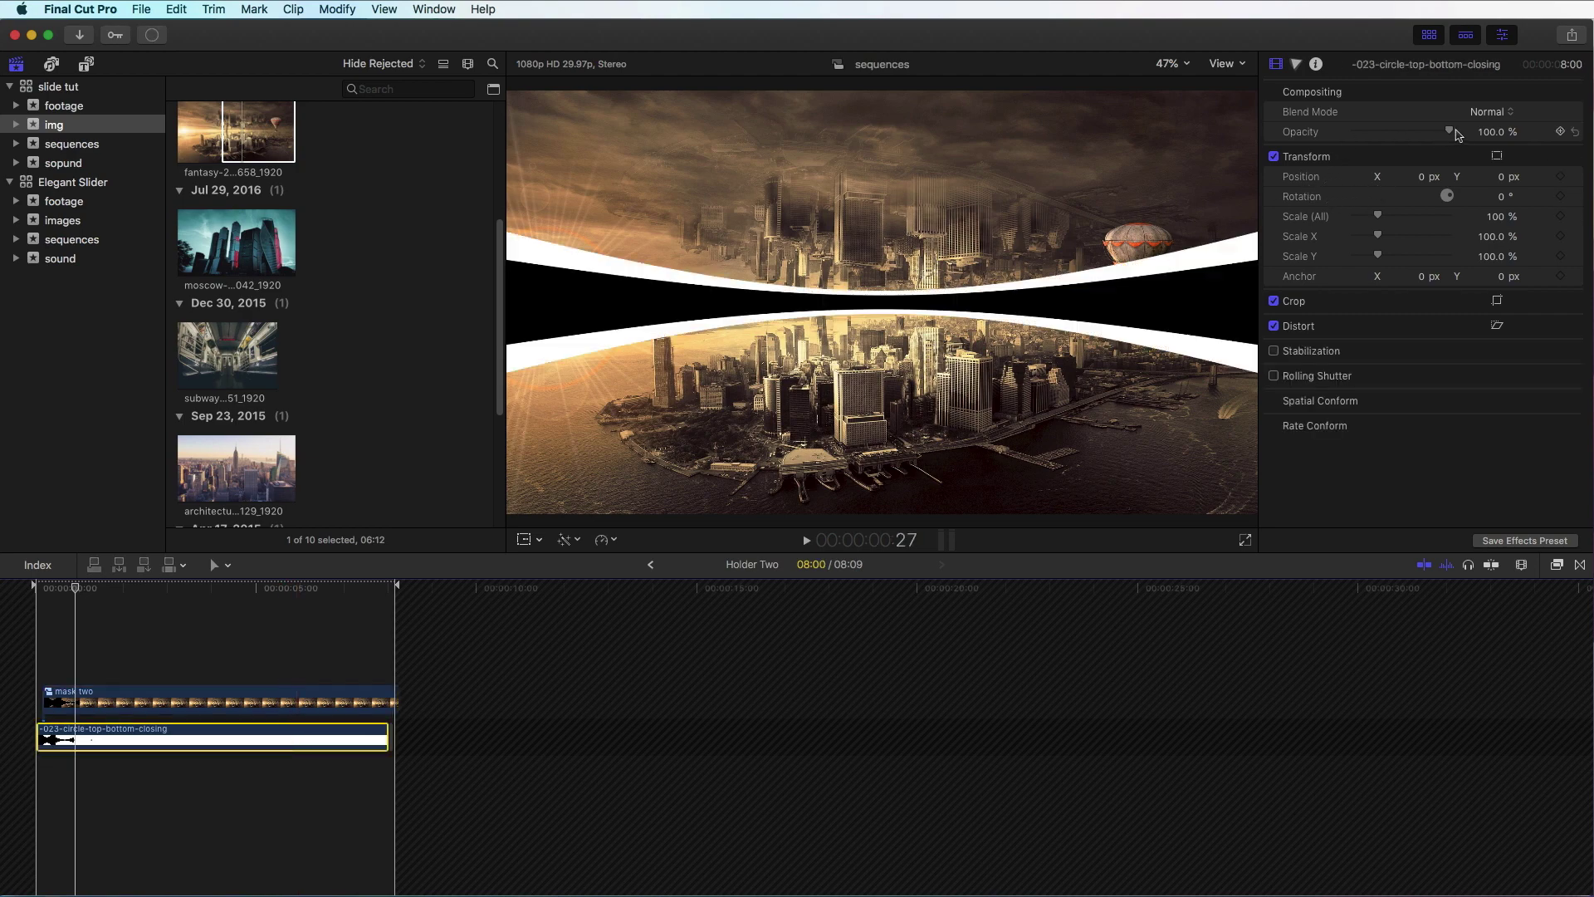
pyautogui.click(1486, 134)
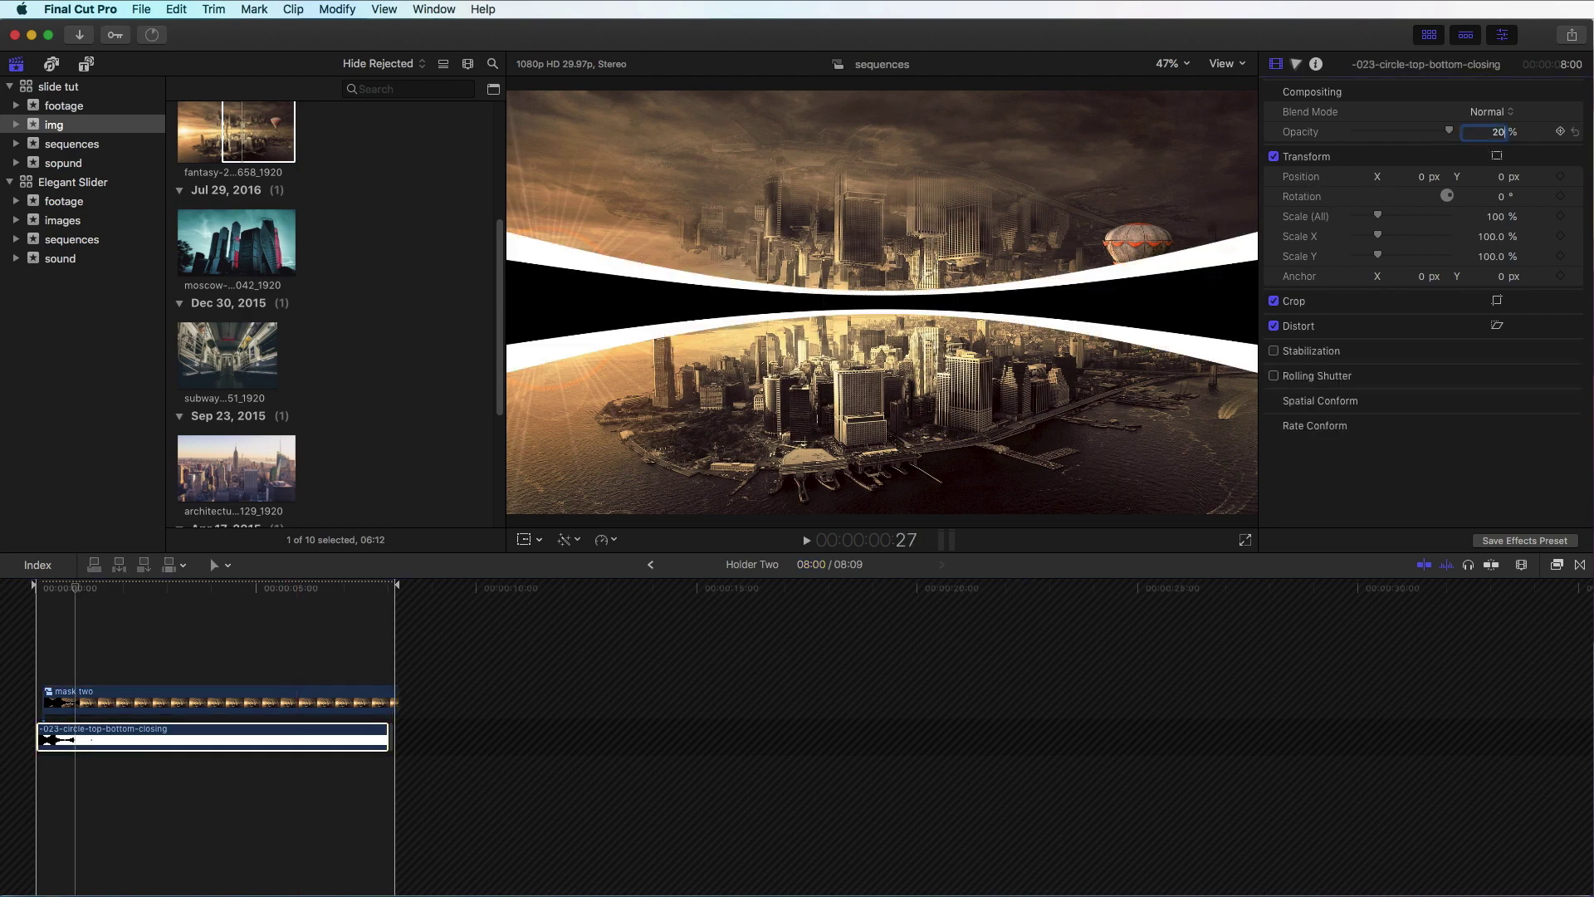
pyautogui.press('Return')
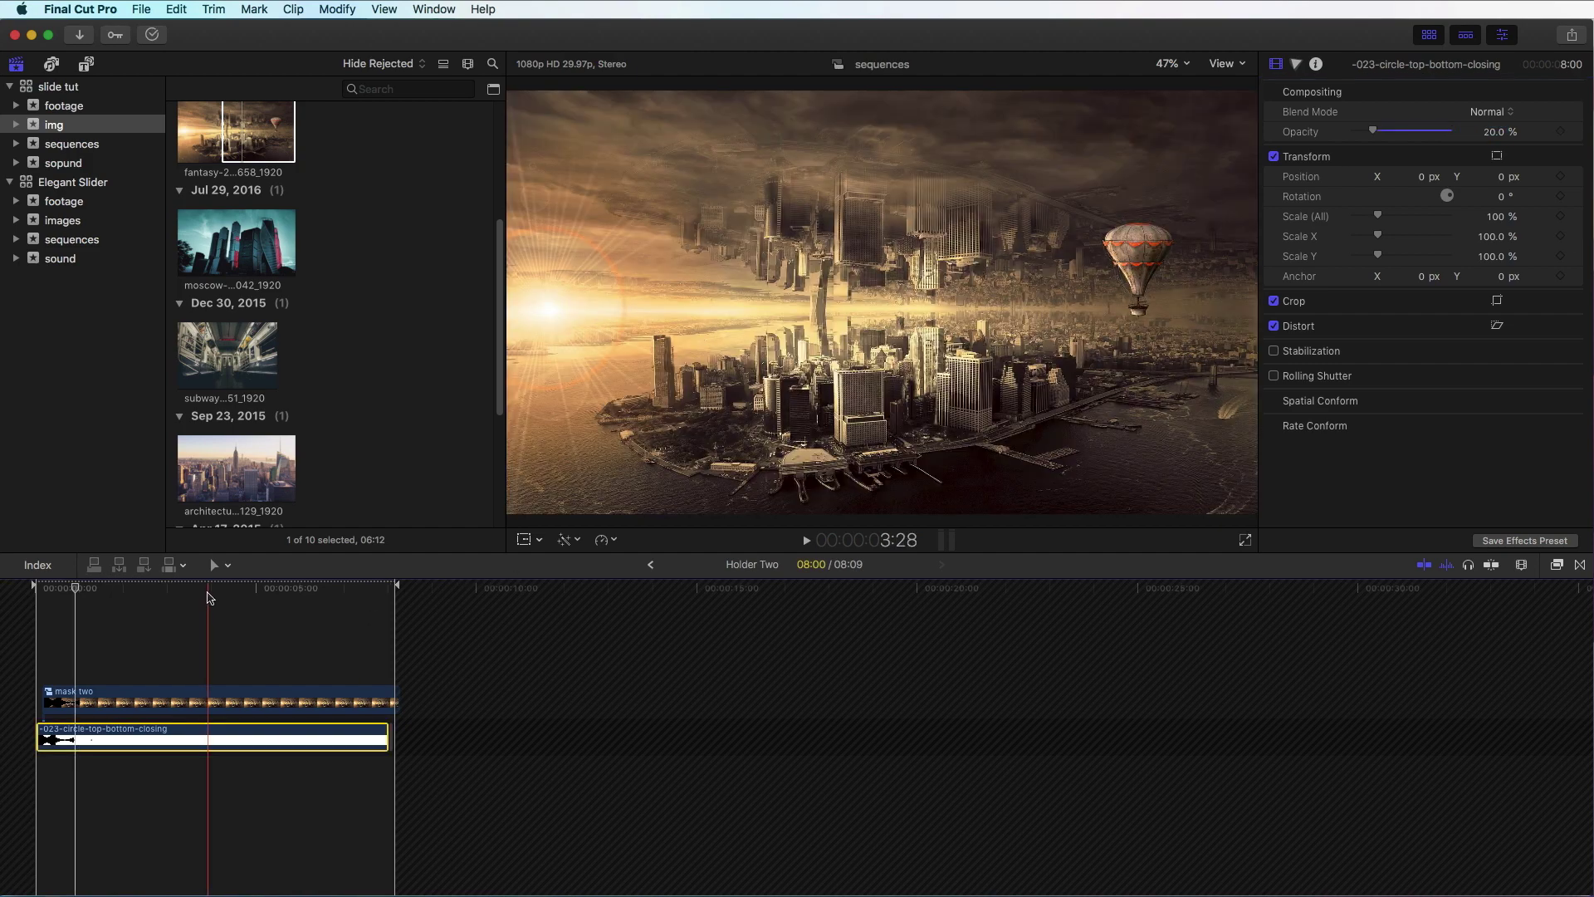
pyautogui.click(68, 590)
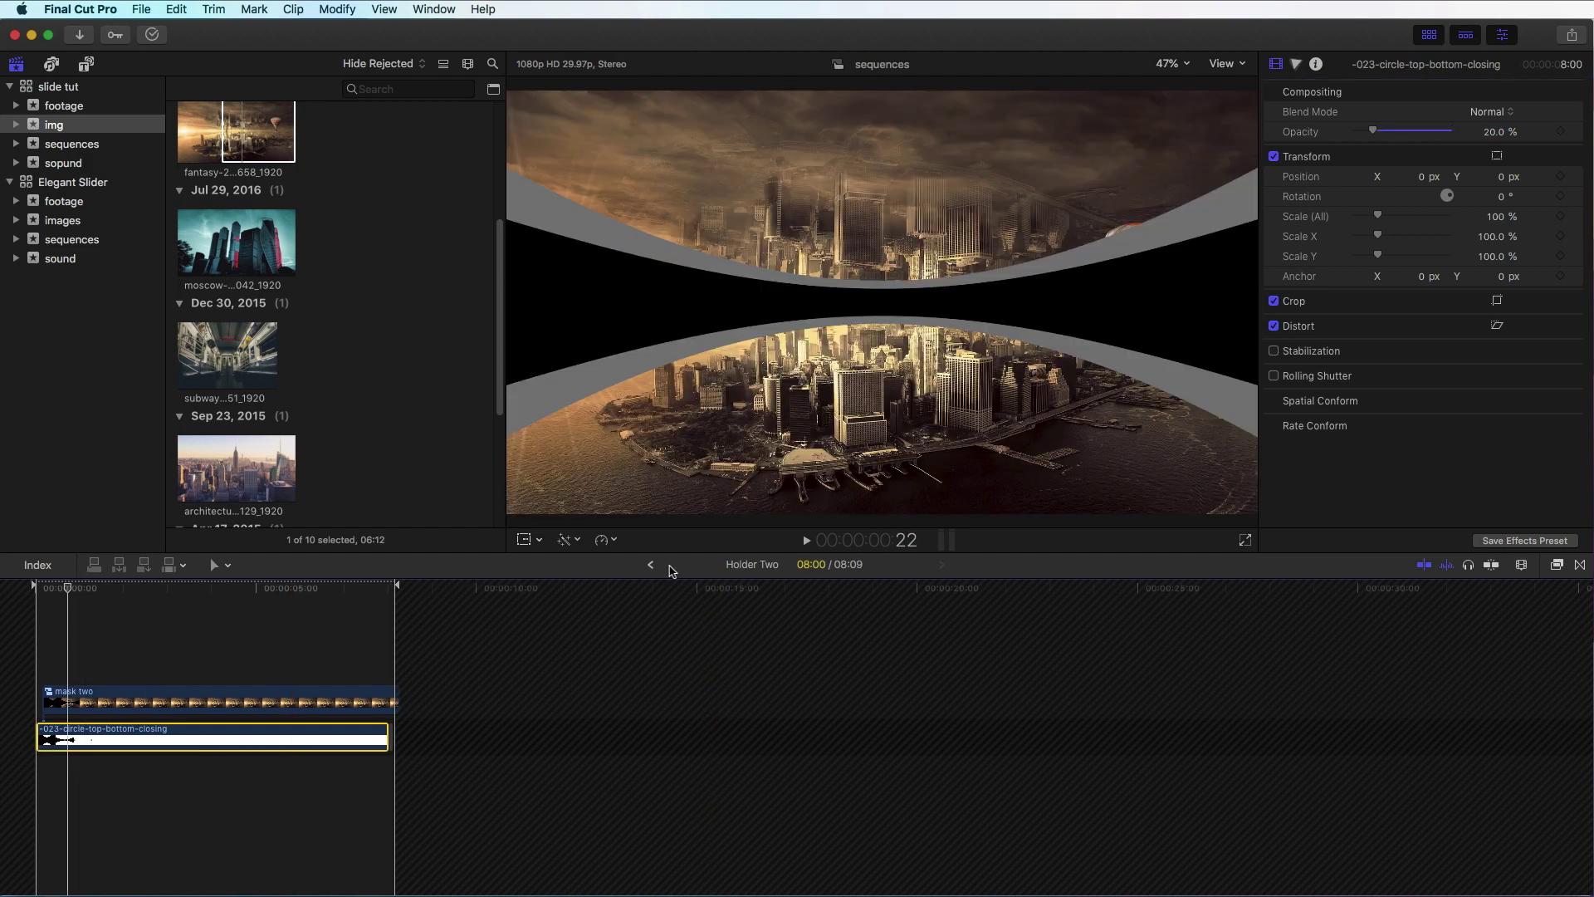
# - Return to the slide tut timeline and stack Holder Two above Holder One, starting about 8.4 seconds in so it overlaps Holder One's end
pyautogui.click(652, 565)
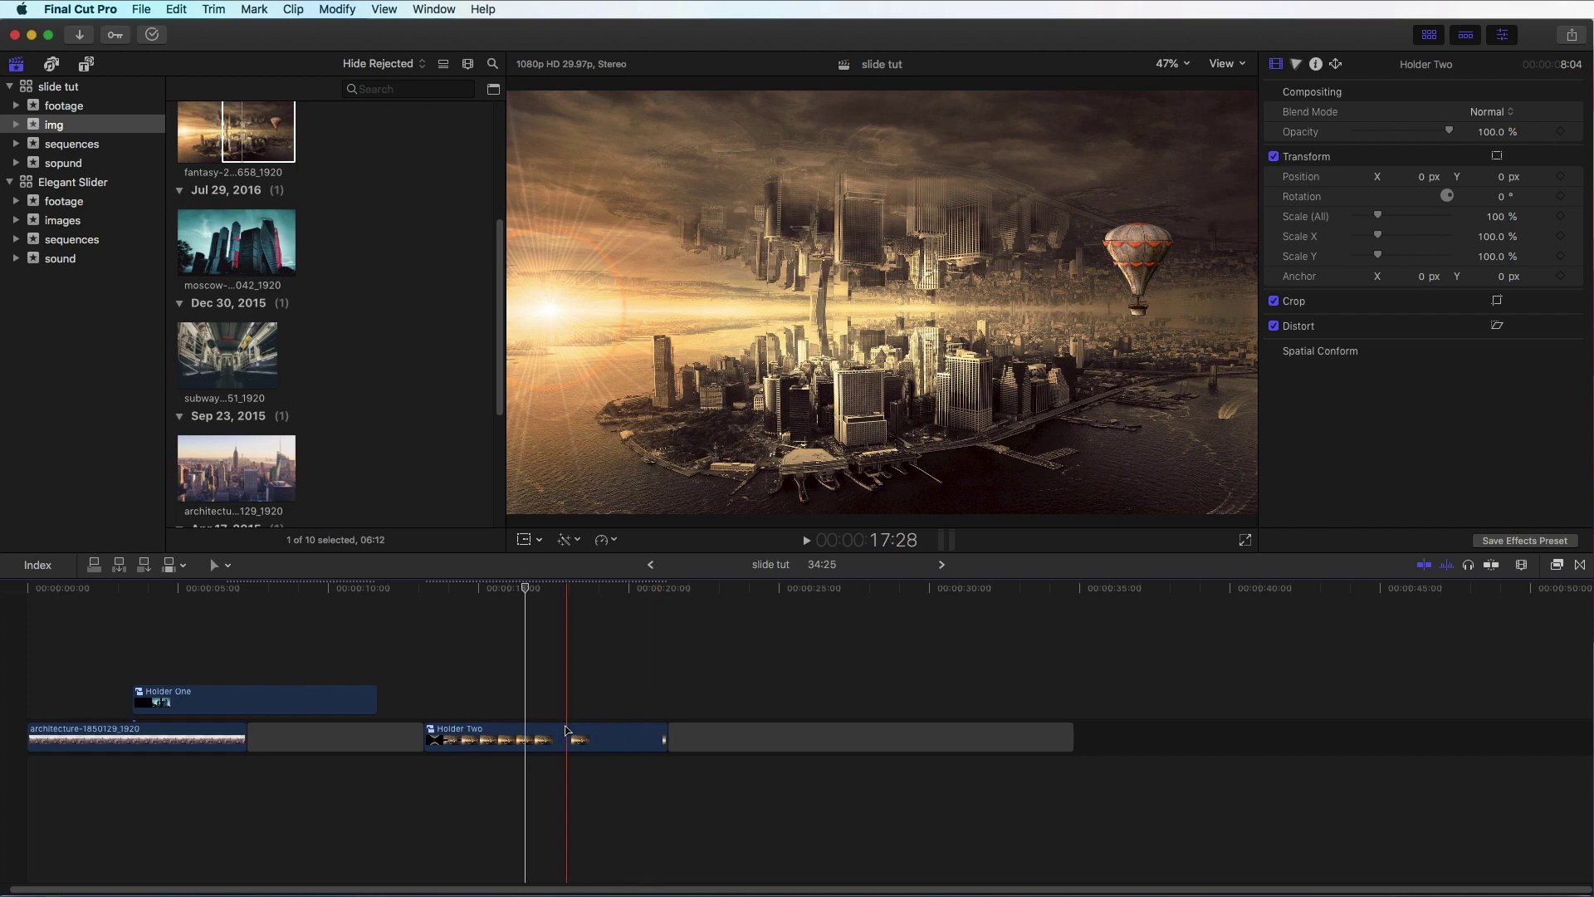
pyautogui.moveTo(568, 729); pyautogui.dragTo(411, 639)
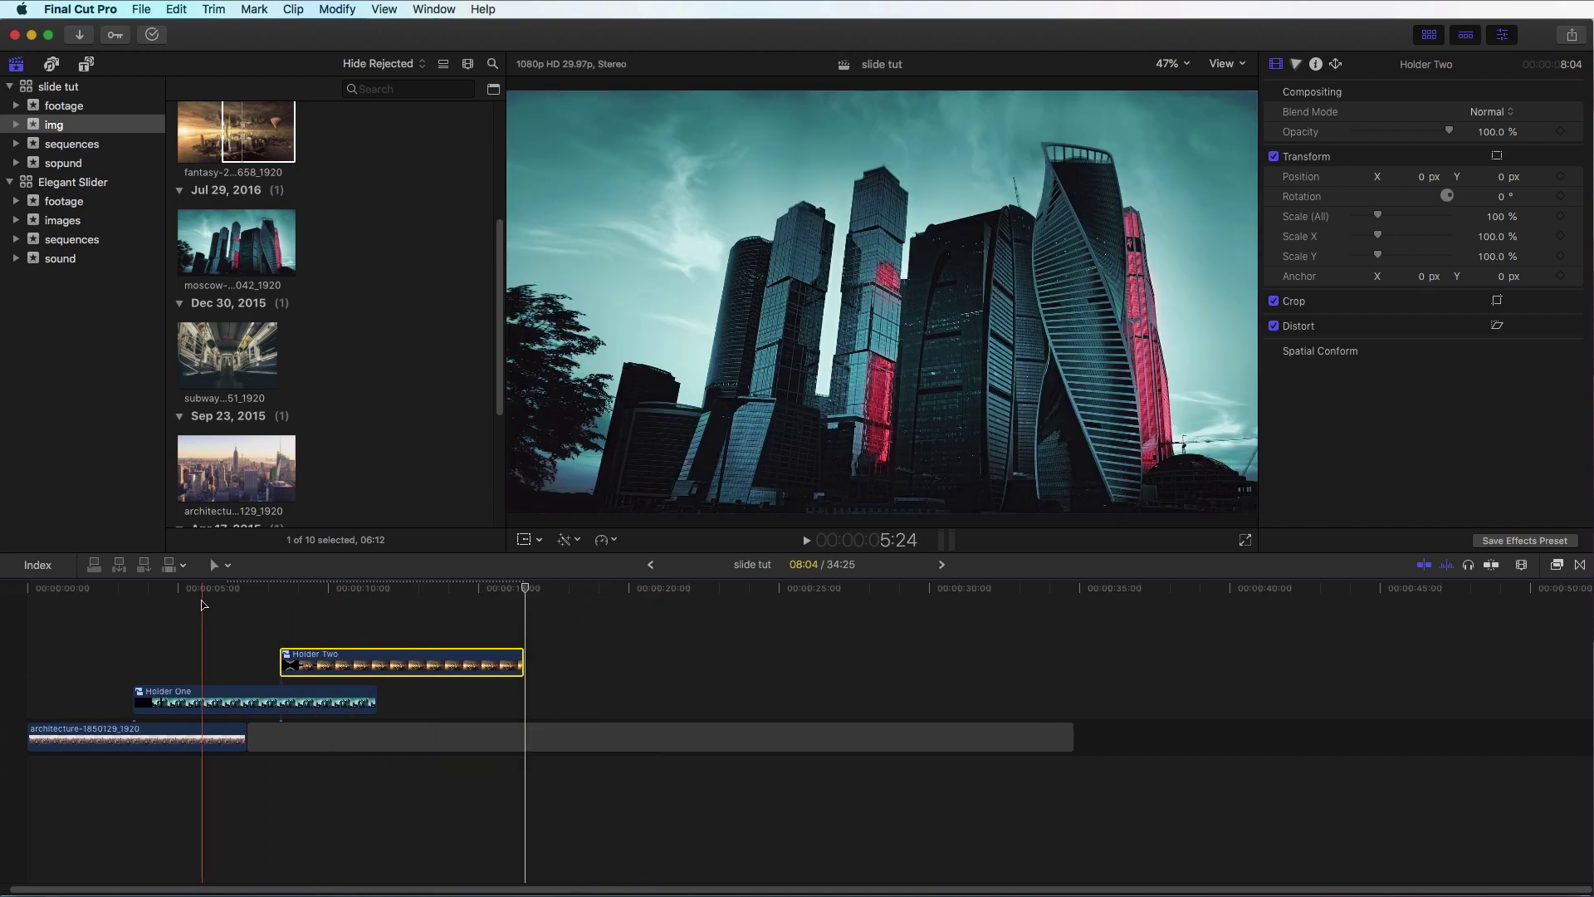
# - Check the transition between Holder One and Holder Two, and add the -023-circle-spining matte to the timeline shortly after Holder Two ends
pyautogui.click(282, 612)
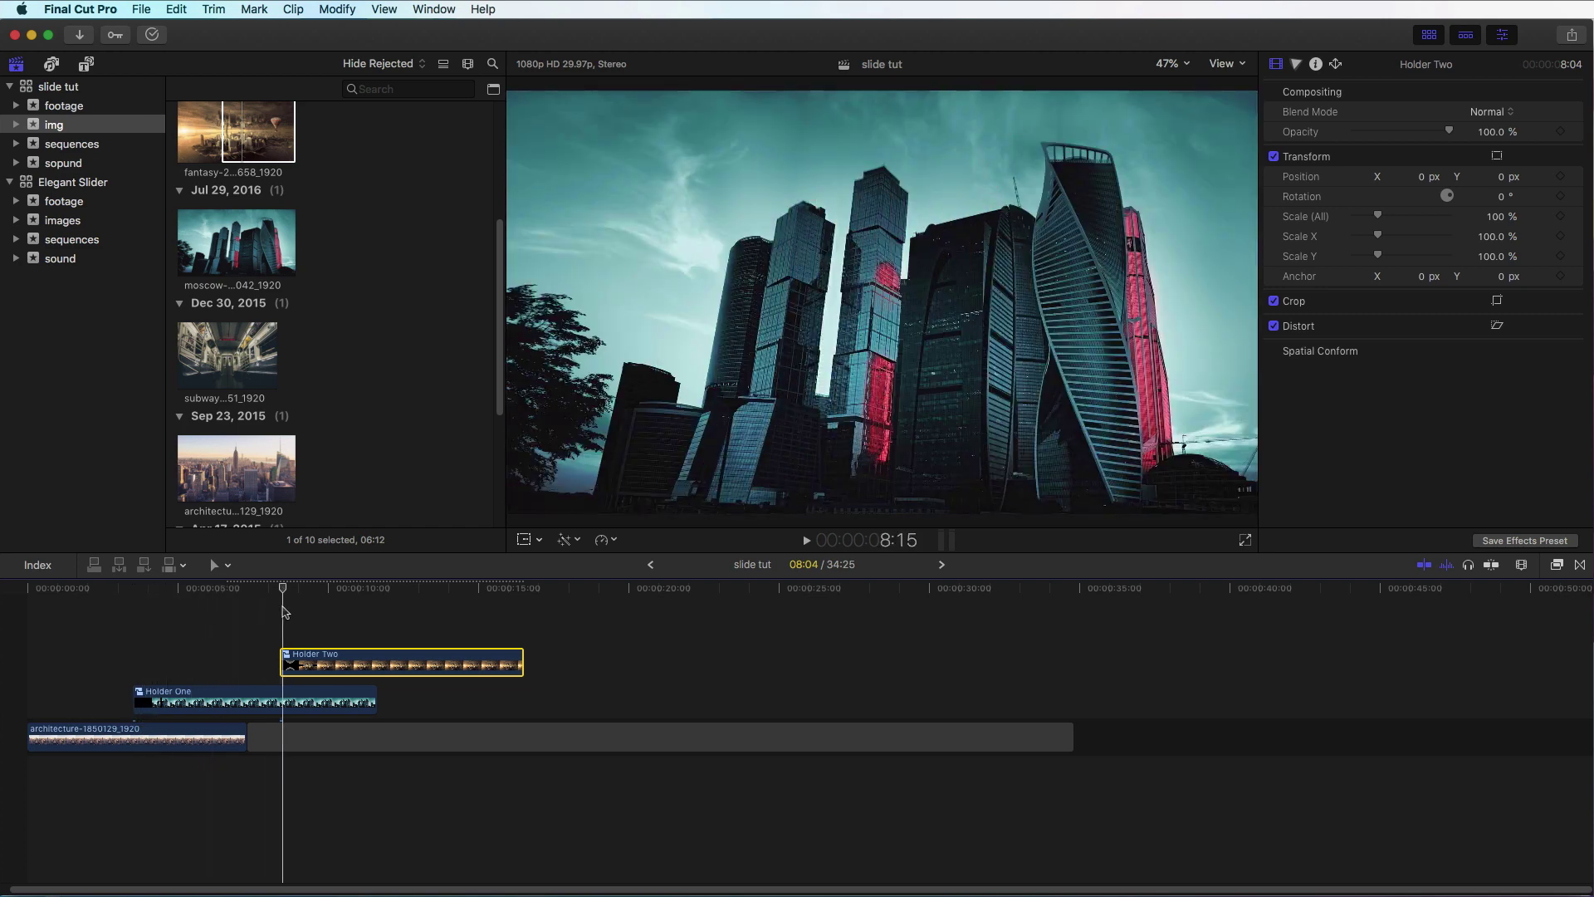
pyautogui.moveTo(282, 612); pyautogui.dragTo(198, 636)
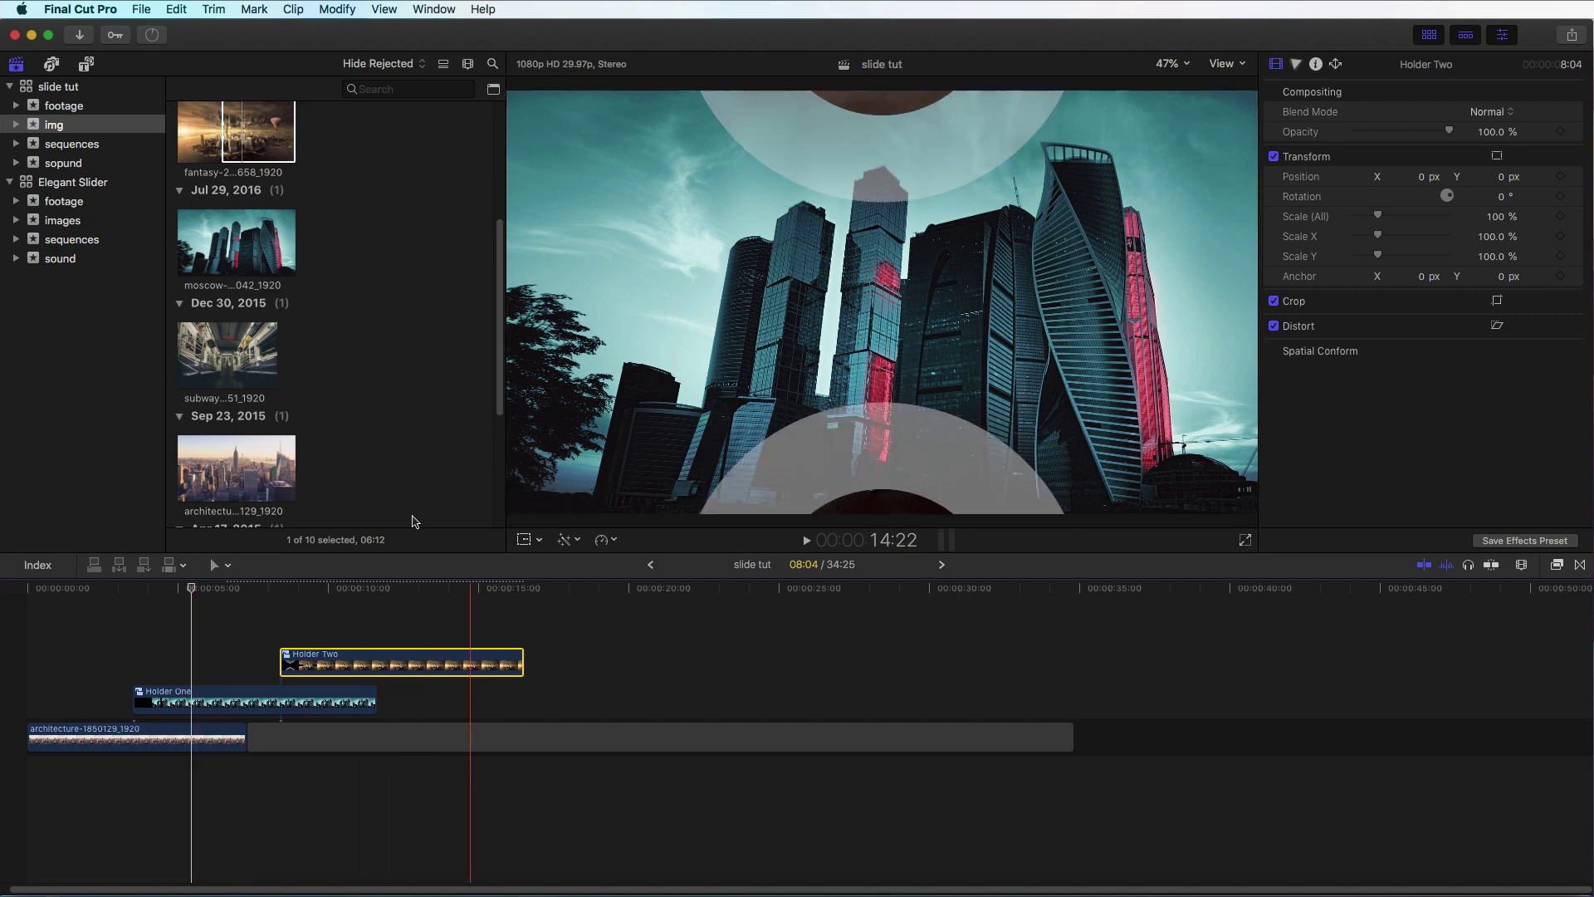
pyautogui.moveTo(498, 387); pyautogui.dragTo(500, 240)
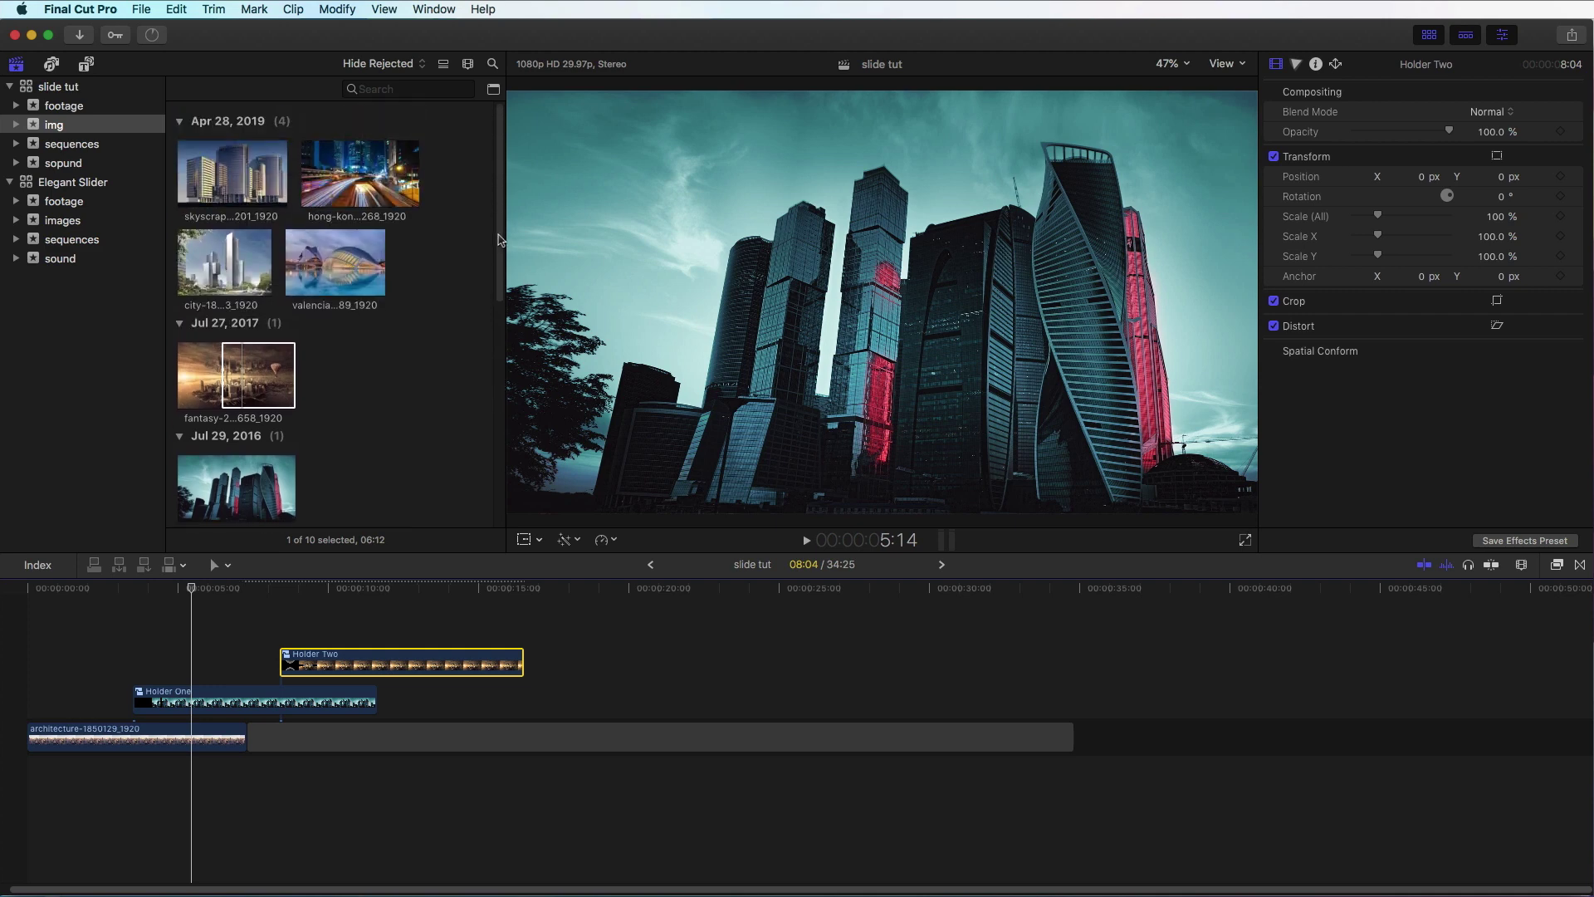
pyautogui.click(69, 111)
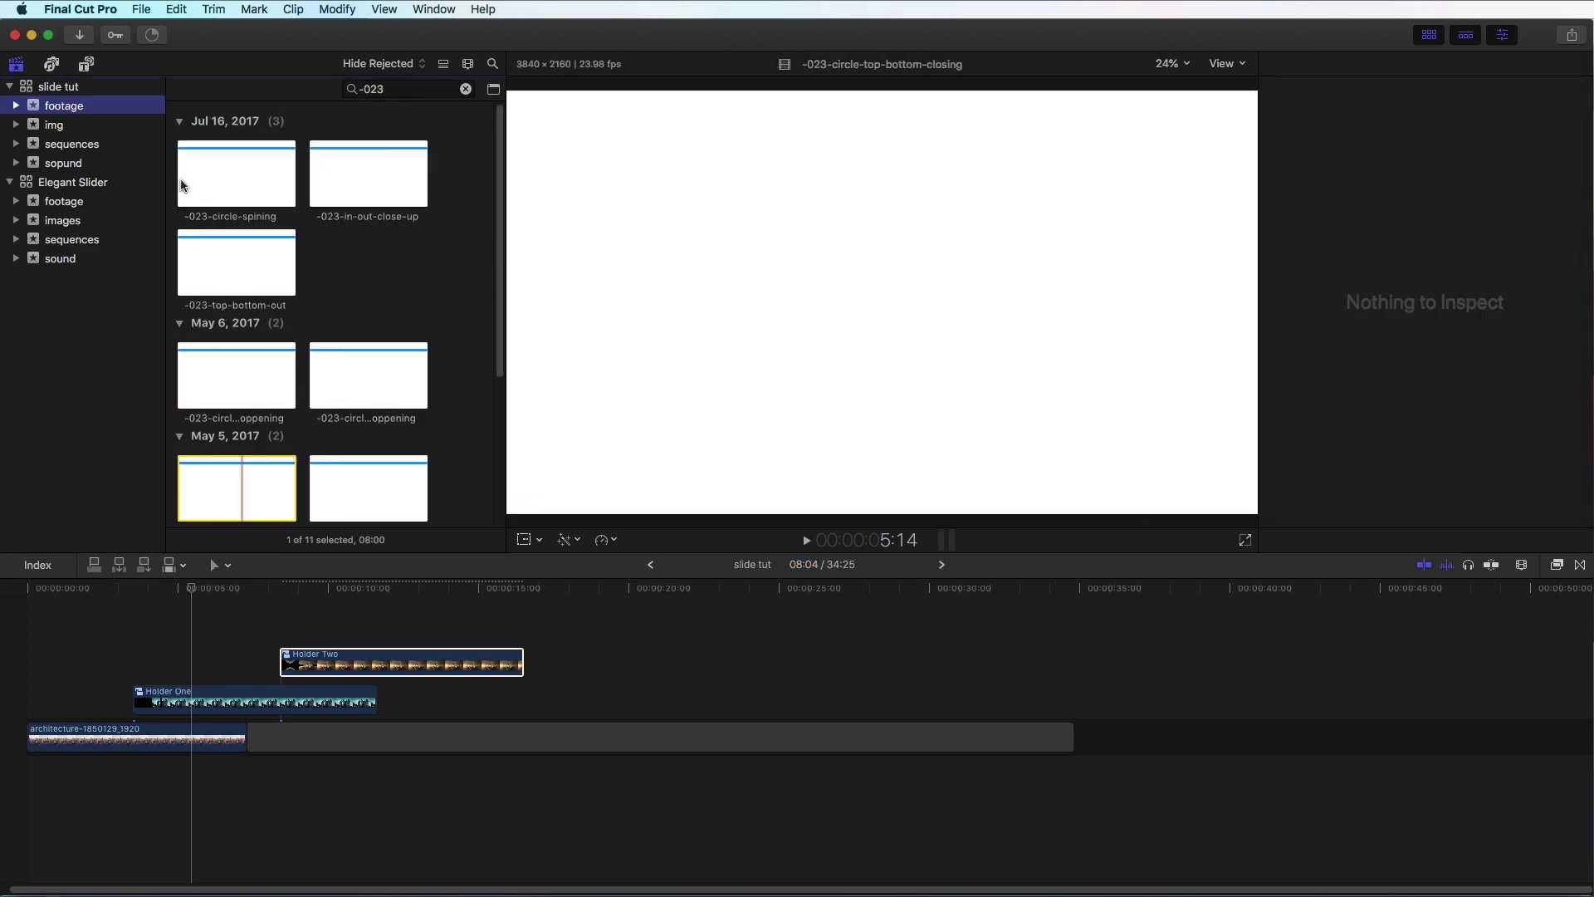
pyautogui.click(209, 173)
pyautogui.moveTo(554, 436); pyautogui.dragTo(560, 704)
# - Add the valencia-1049389_1920 image directly above the -023-circle-spining matte, aligned with the matte's start
pyautogui.click(54, 125)
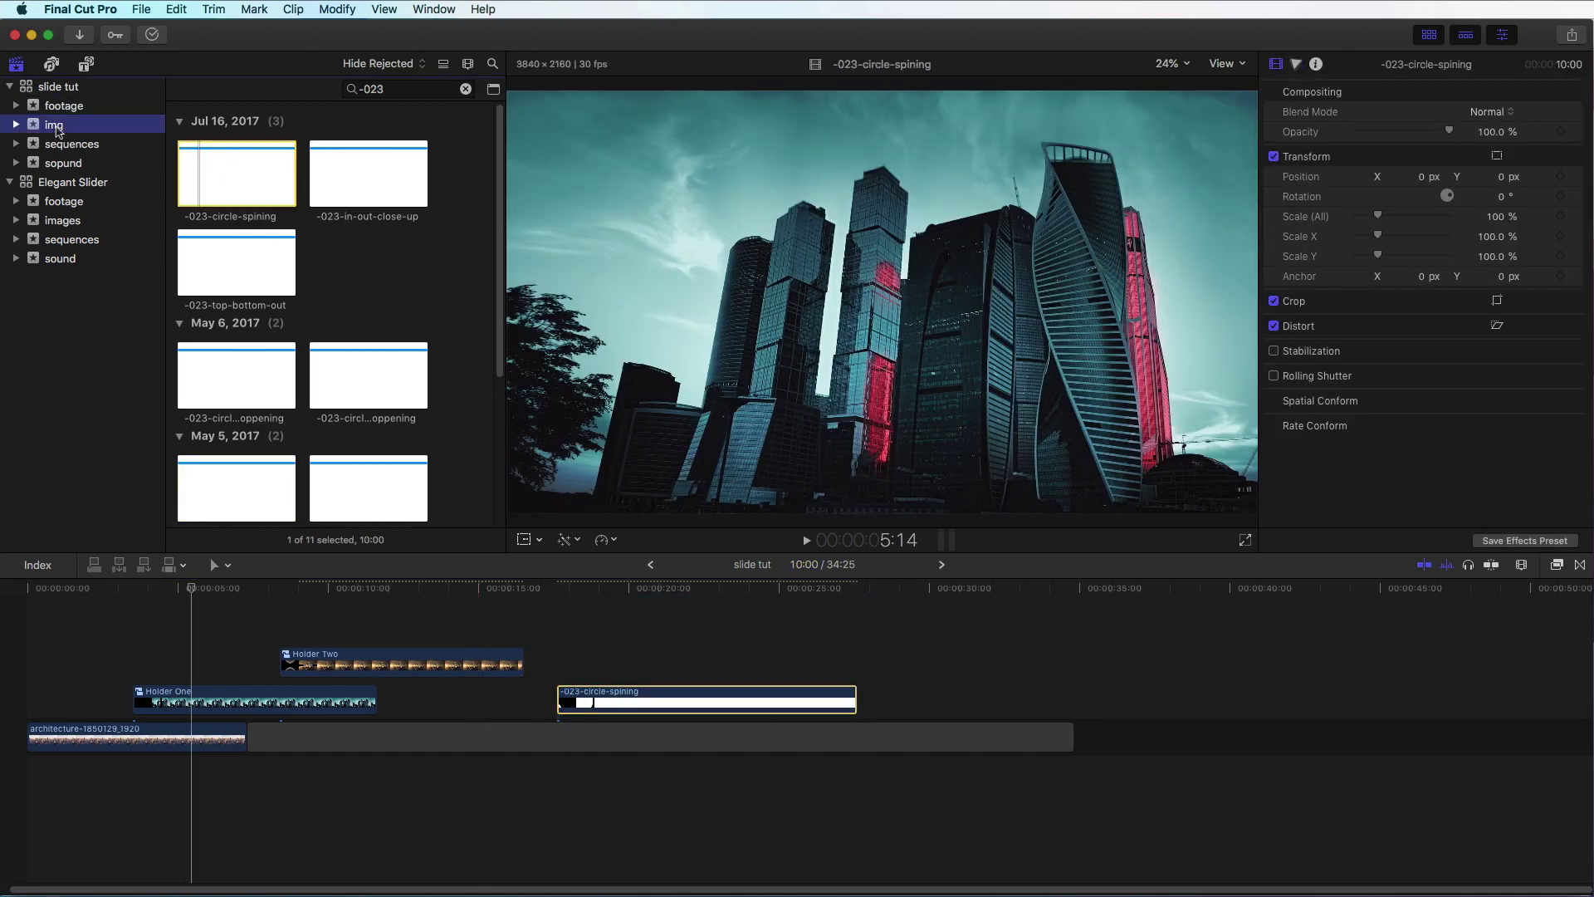
pyautogui.click(349, 290)
pyautogui.scroll(-3, 348, 290)
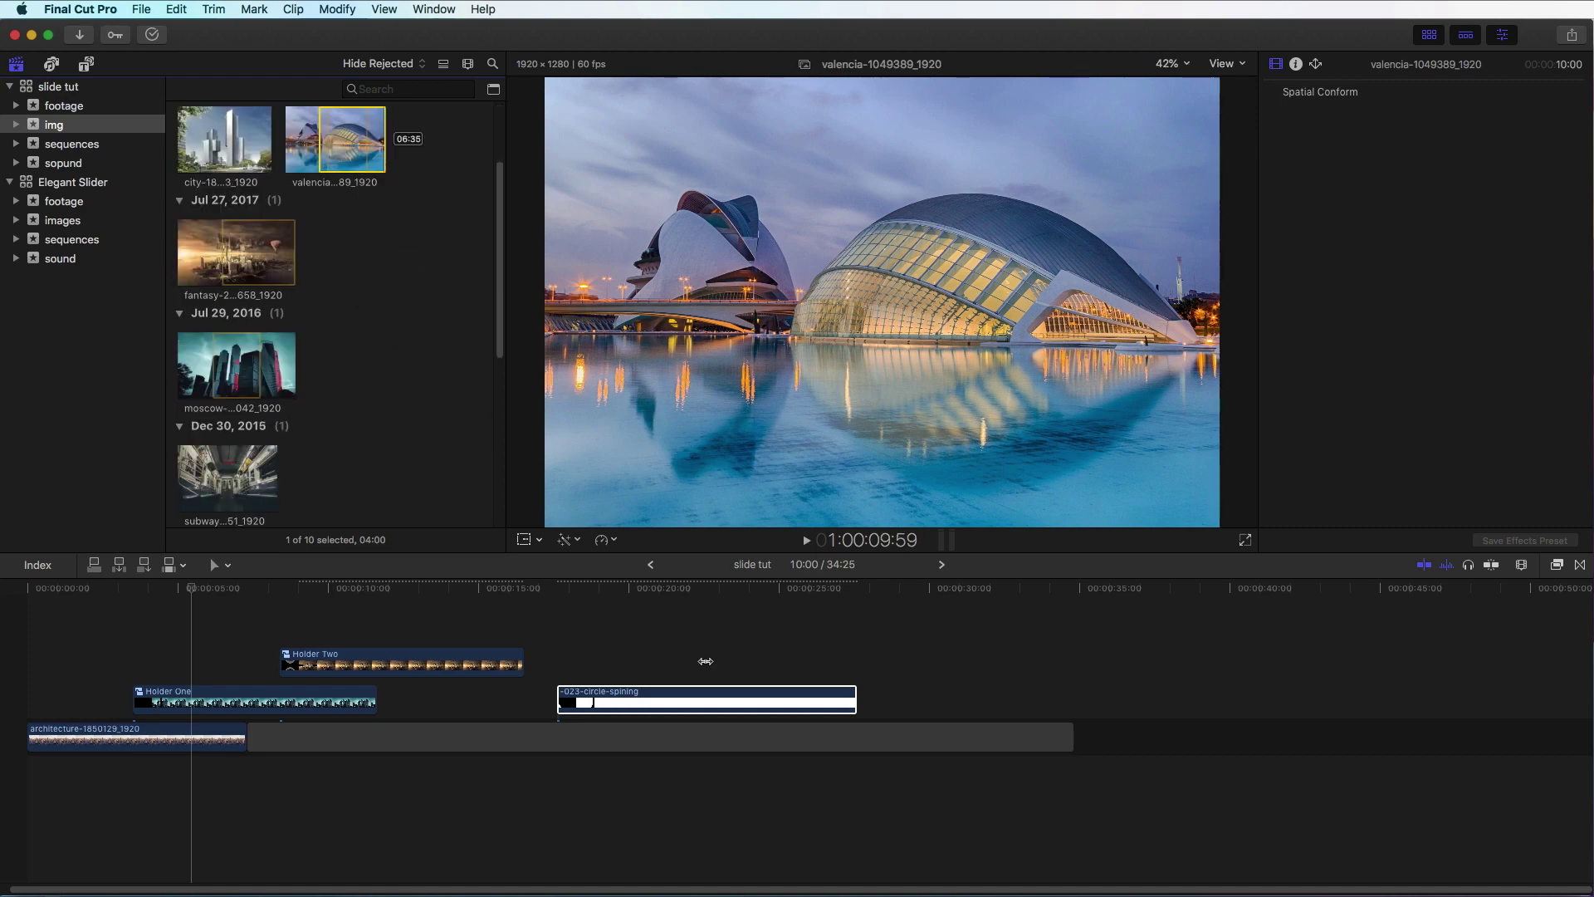
pyautogui.moveTo(340, 141); pyautogui.dragTo(560, 667)
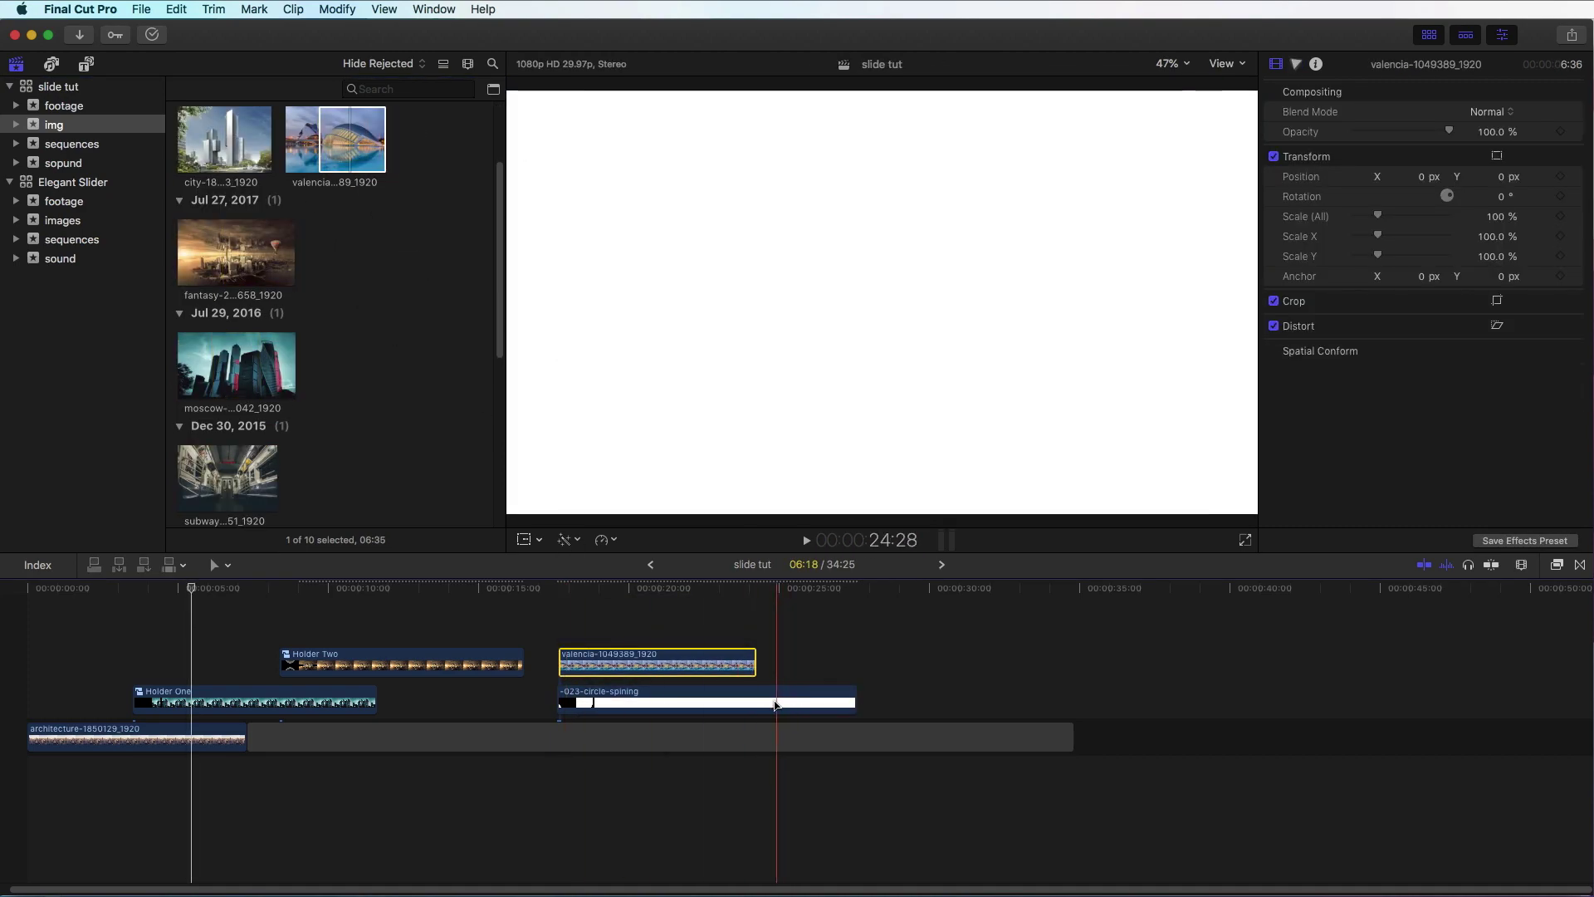
# - Duplicate the -023-circle-spining matte above the valencia image and extend the image to about the mattes' length
pyautogui.click(765, 705)
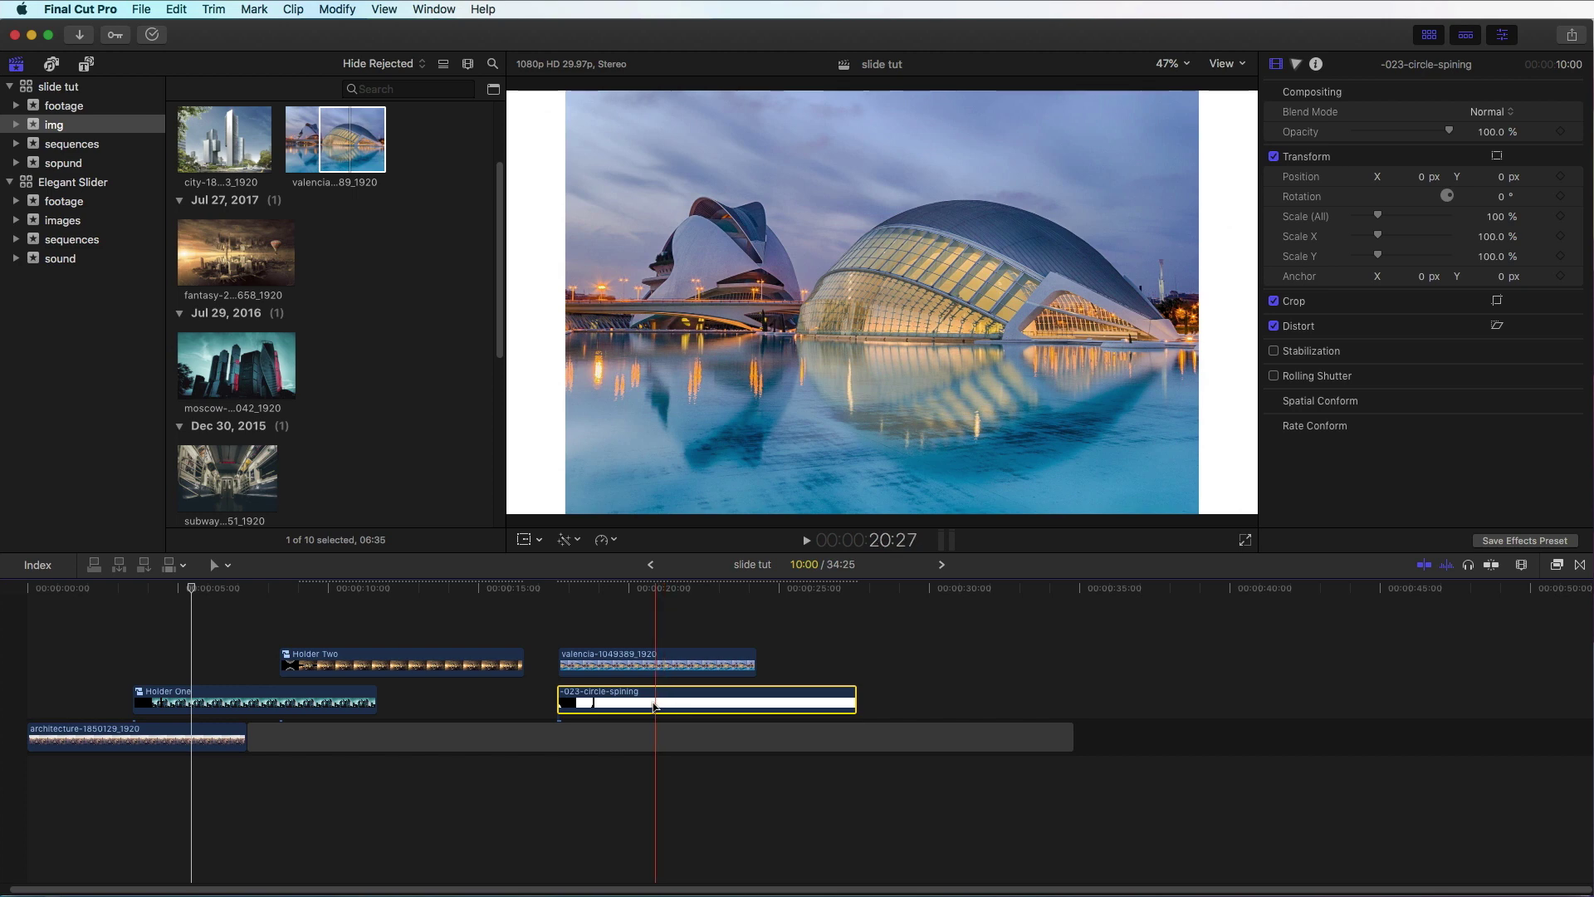
pyautogui.moveTo(662, 705); pyautogui.dragTo(662, 638)
pyautogui.moveTo(661, 608); pyautogui.dragTo(658, 616)
pyautogui.click(743, 668)
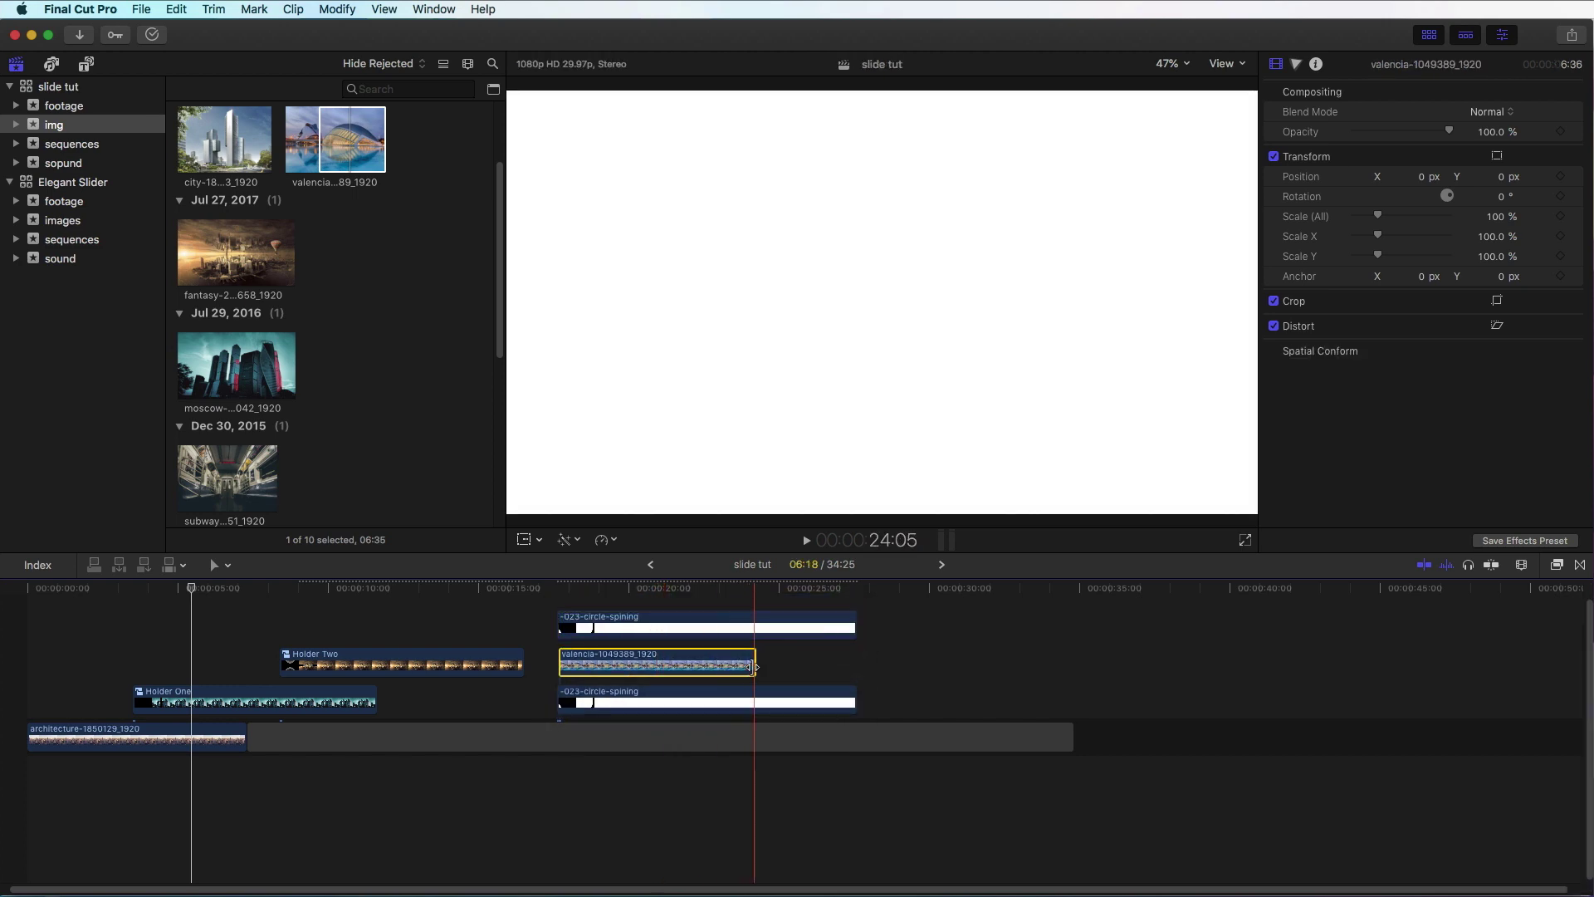
pyautogui.moveTo(750, 675); pyautogui.dragTo(853, 675)
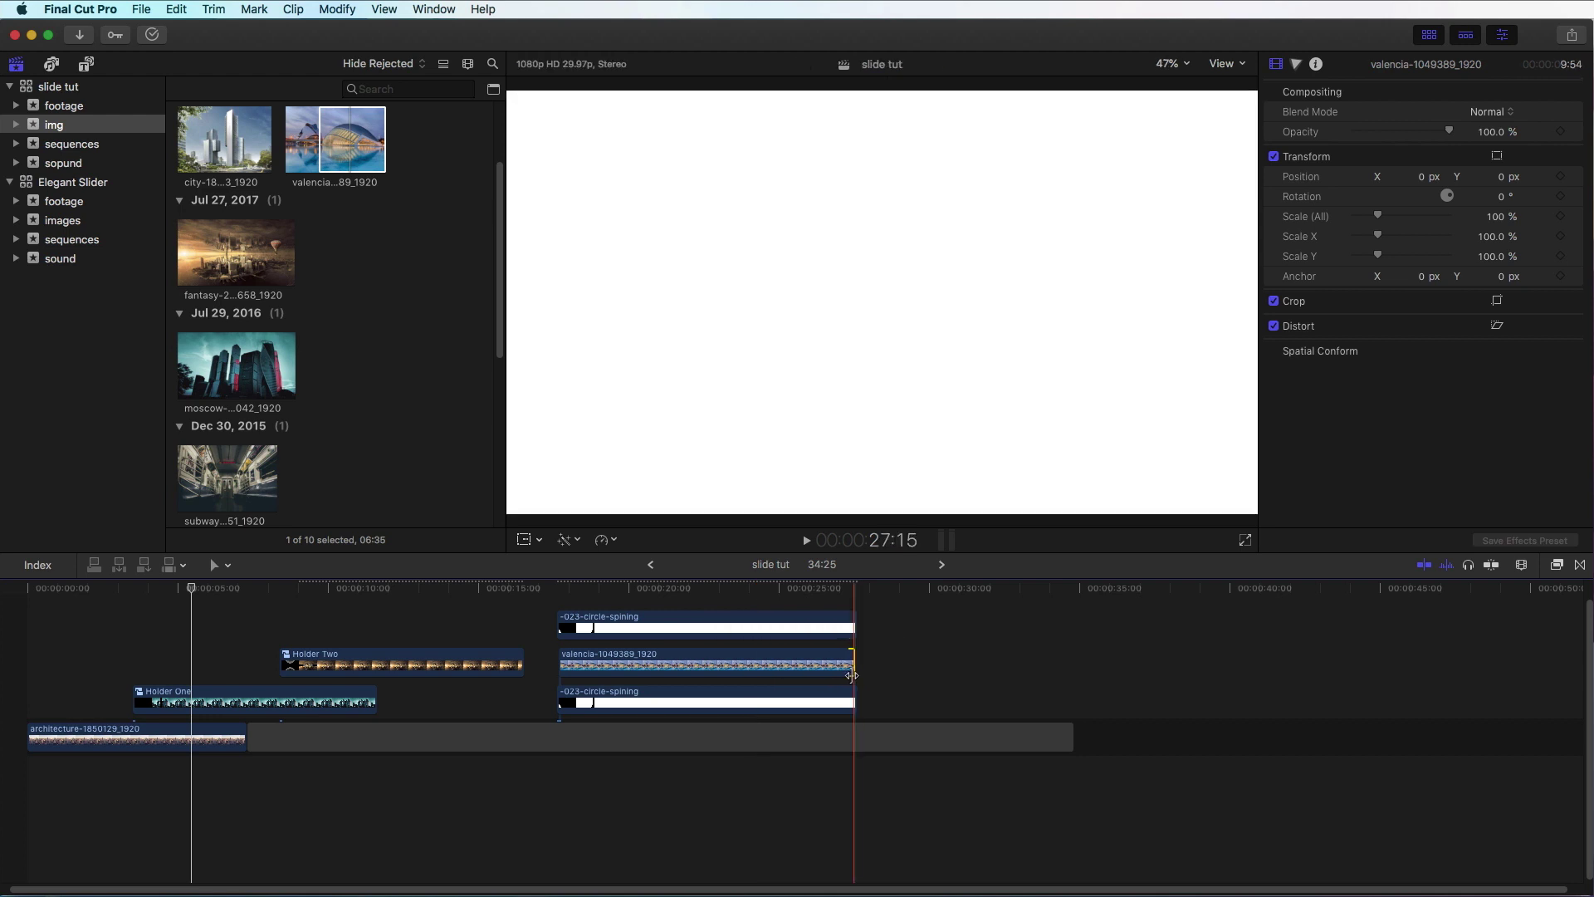
# - Set the blend mode of the upper -023-circle-spining matte to Stencil Alpha
pyautogui.click(719, 625)
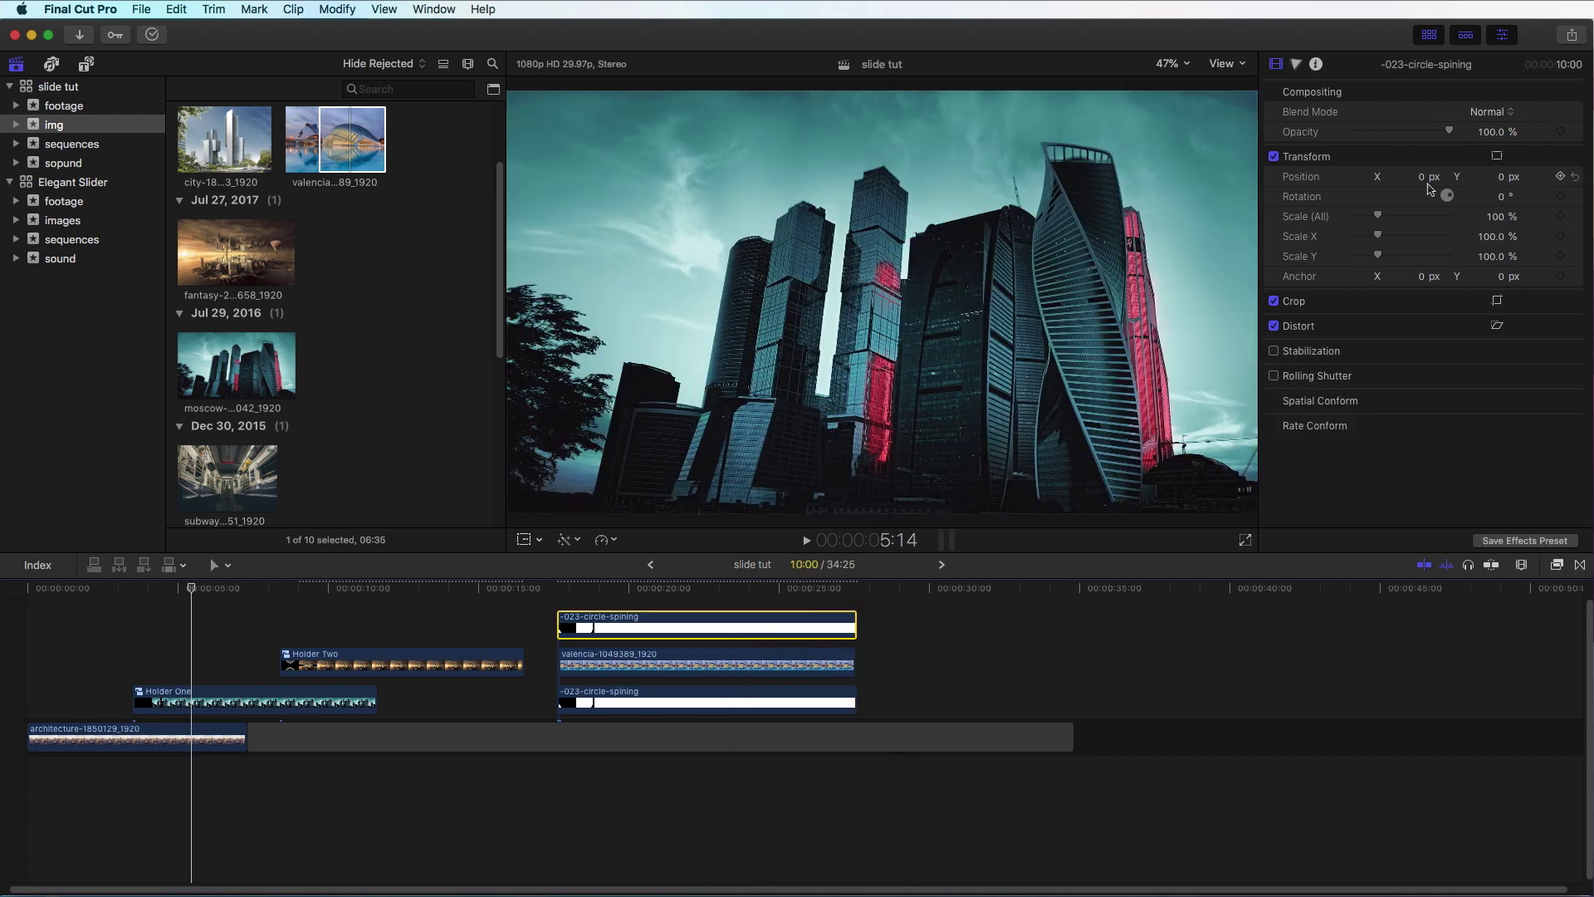
pyautogui.click(1483, 117)
pyautogui.click(1503, 460)
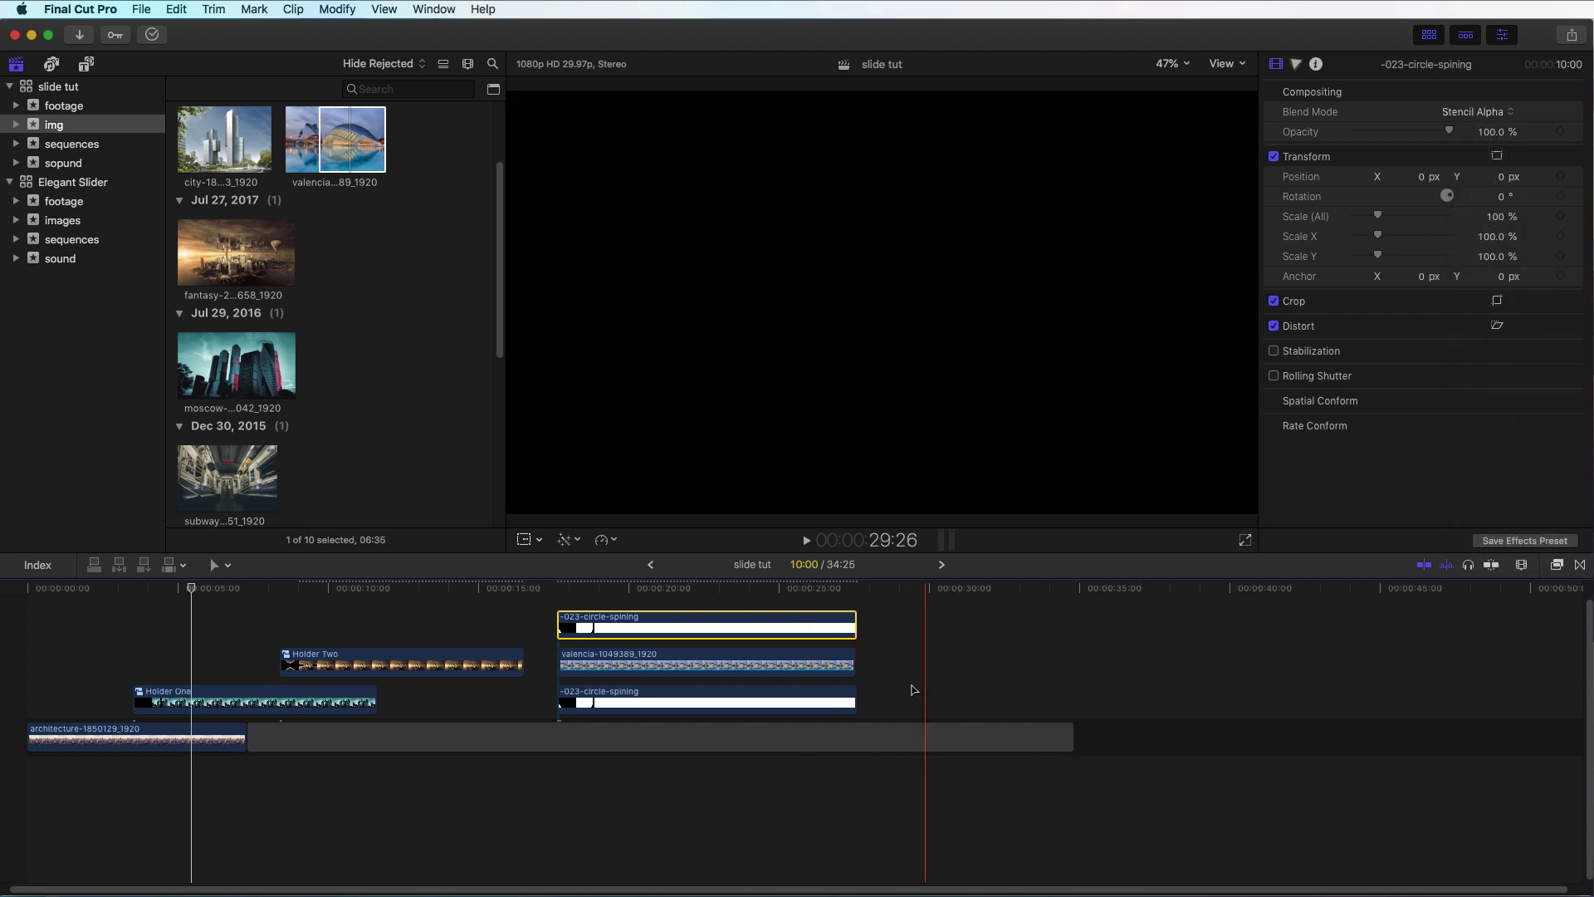
# - Combine both -023-circle-spining mattes and the valencia image into a compound clip named "Holder Three"
pyautogui.click(853, 692)
pyautogui.moveTo(853, 692); pyautogui.dragTo(784, 628)
pyautogui.rightClick(784, 629)
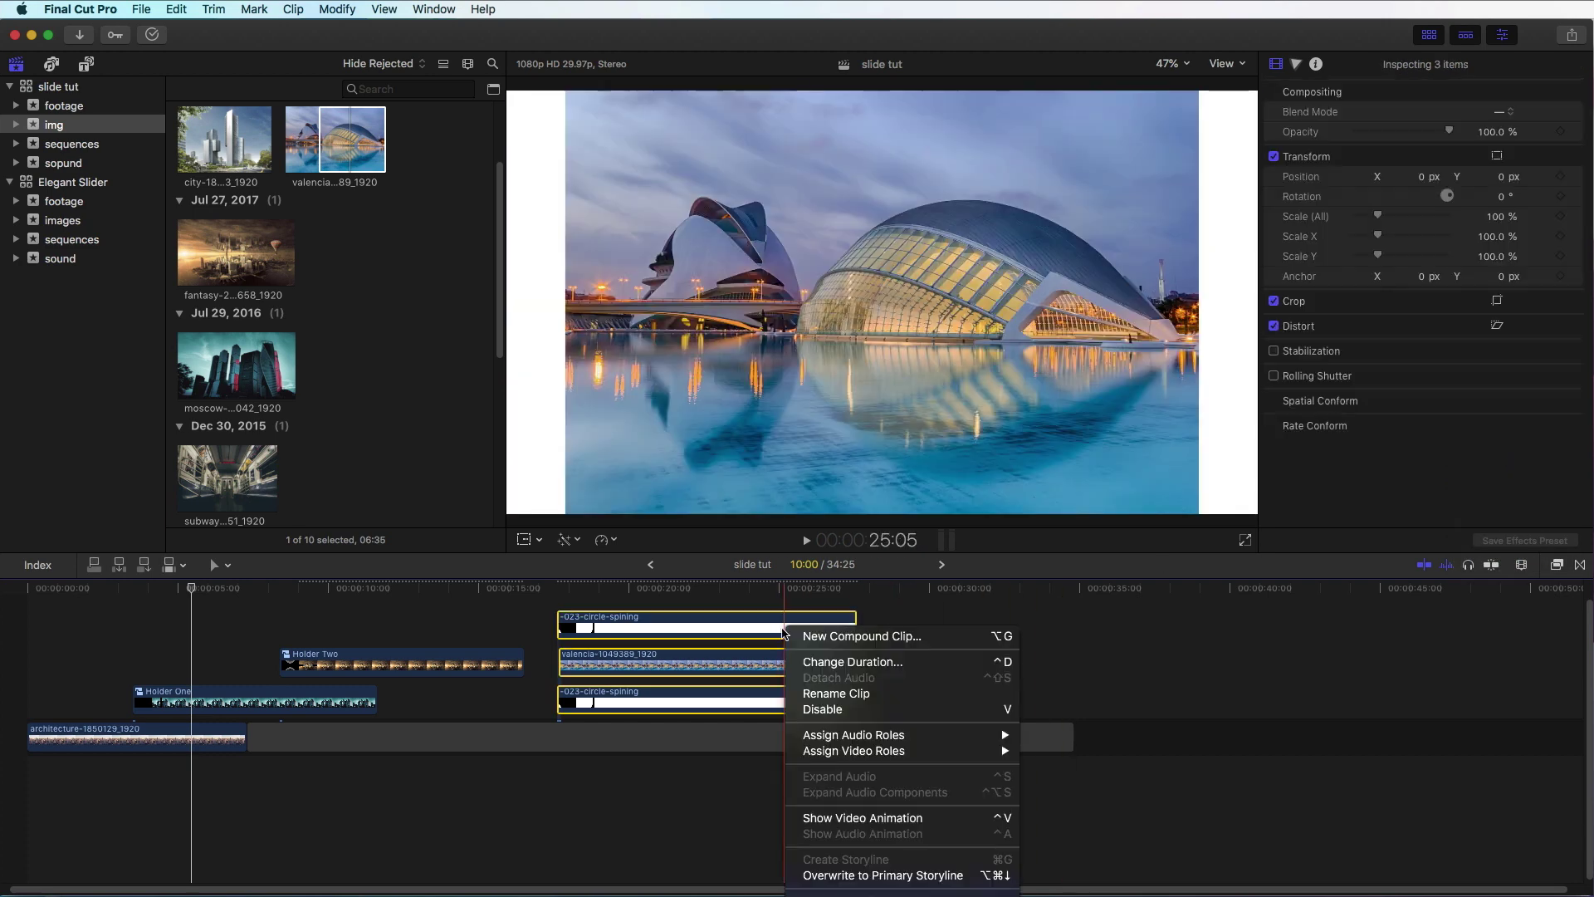
pyautogui.click(829, 645)
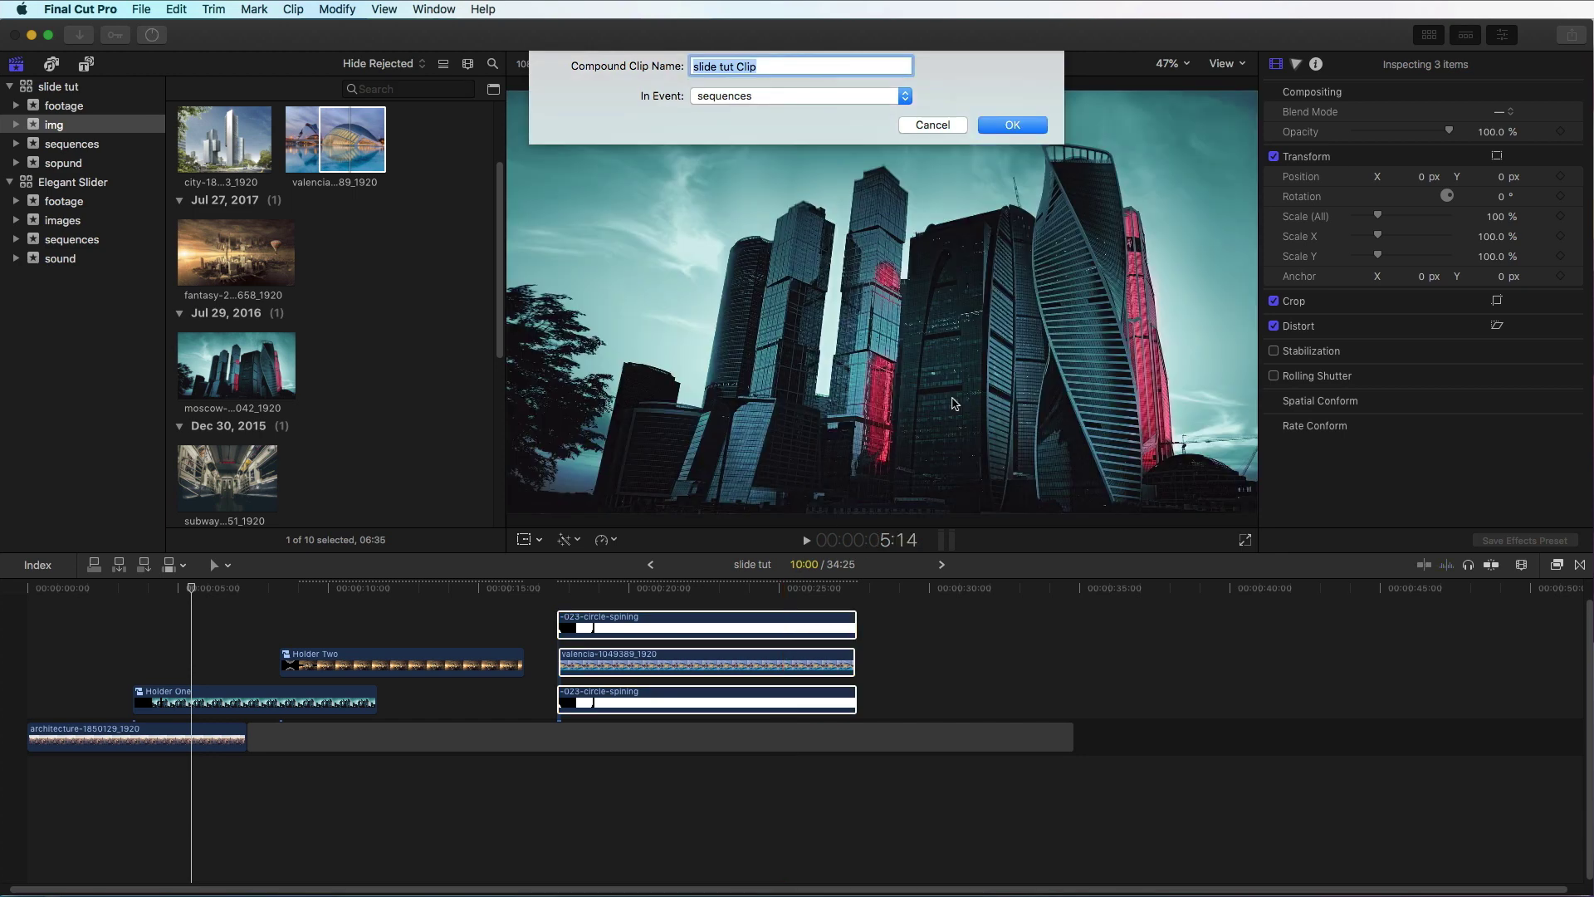
pyautogui.write('Holder Three')
pyautogui.press('Return')
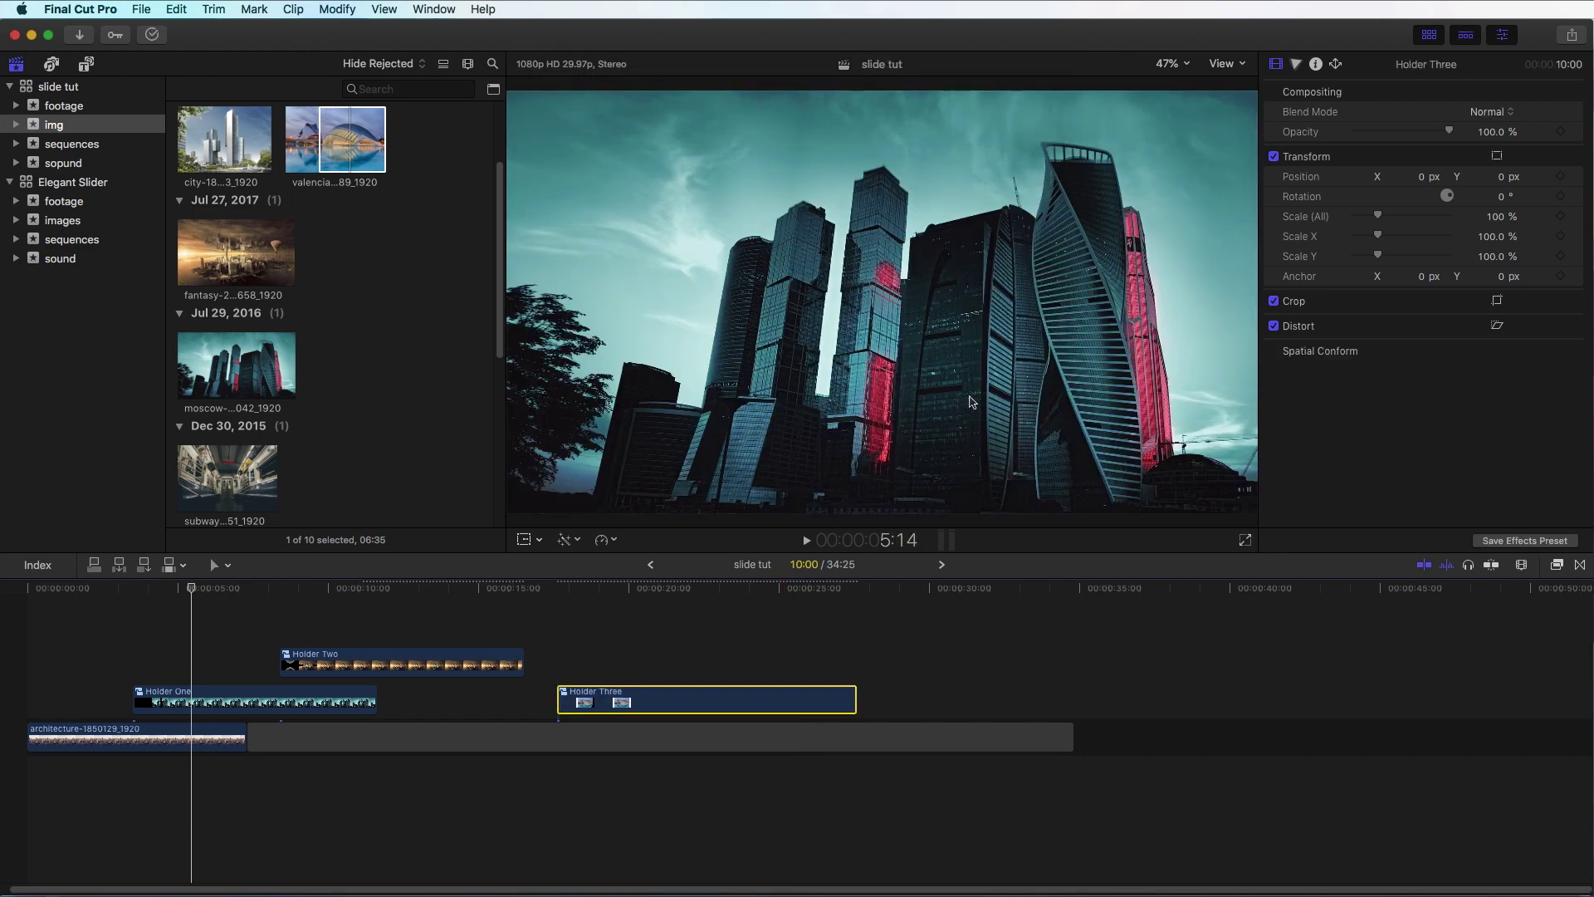
# - Inside Holder Three, combine the upper matte and the valencia image into a compound clip named "mask three"
pyautogui.doubleClick(738, 704)
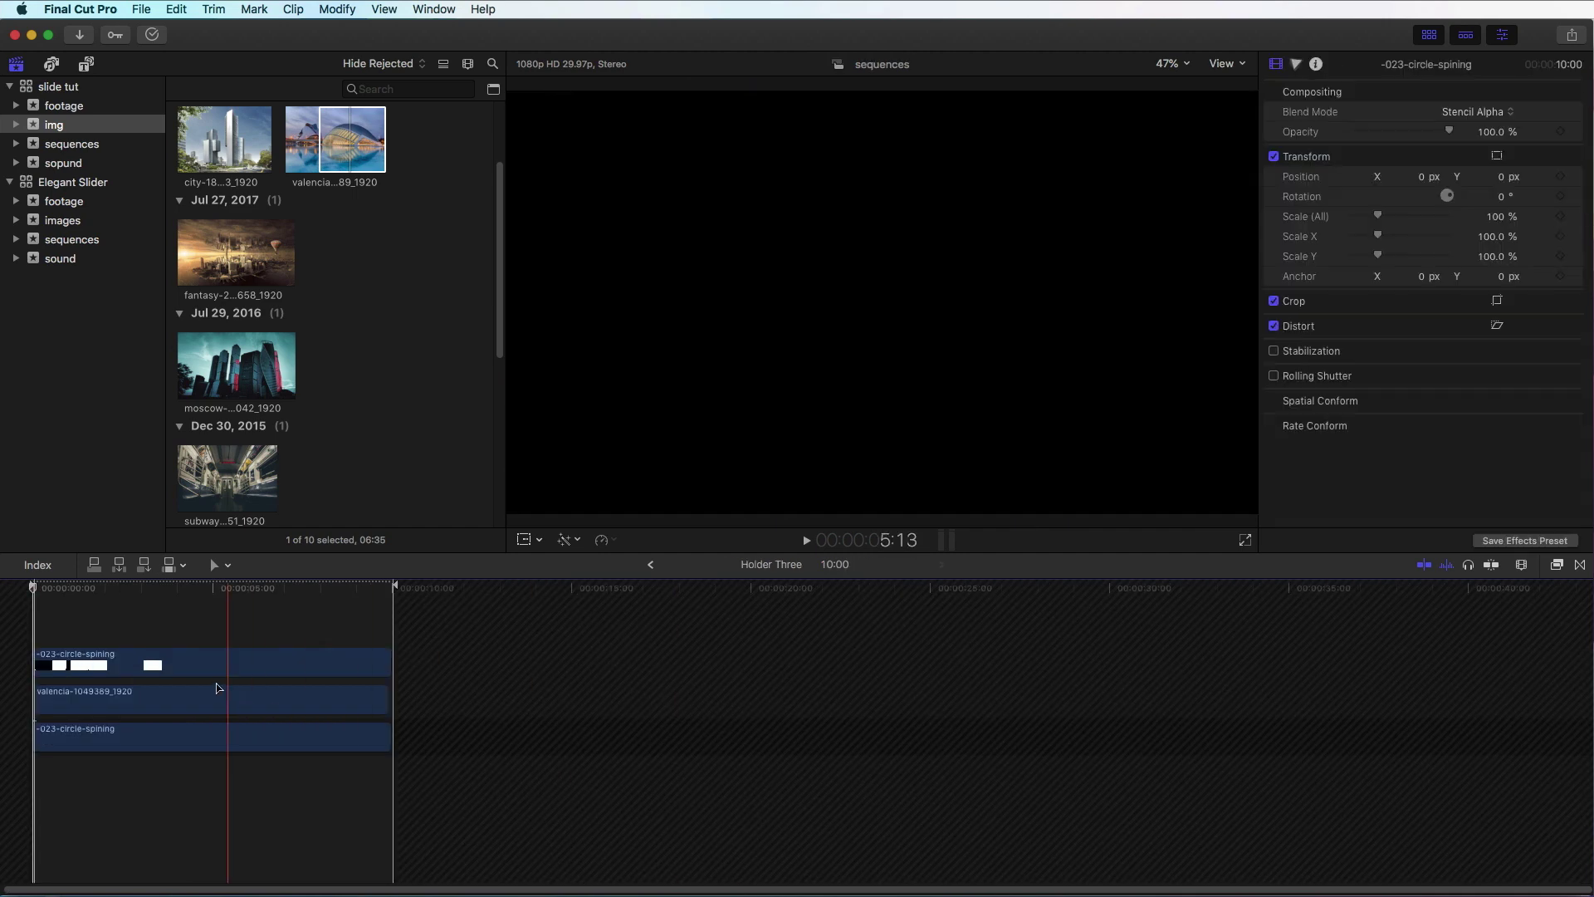
pyautogui.rightClick(198, 664)
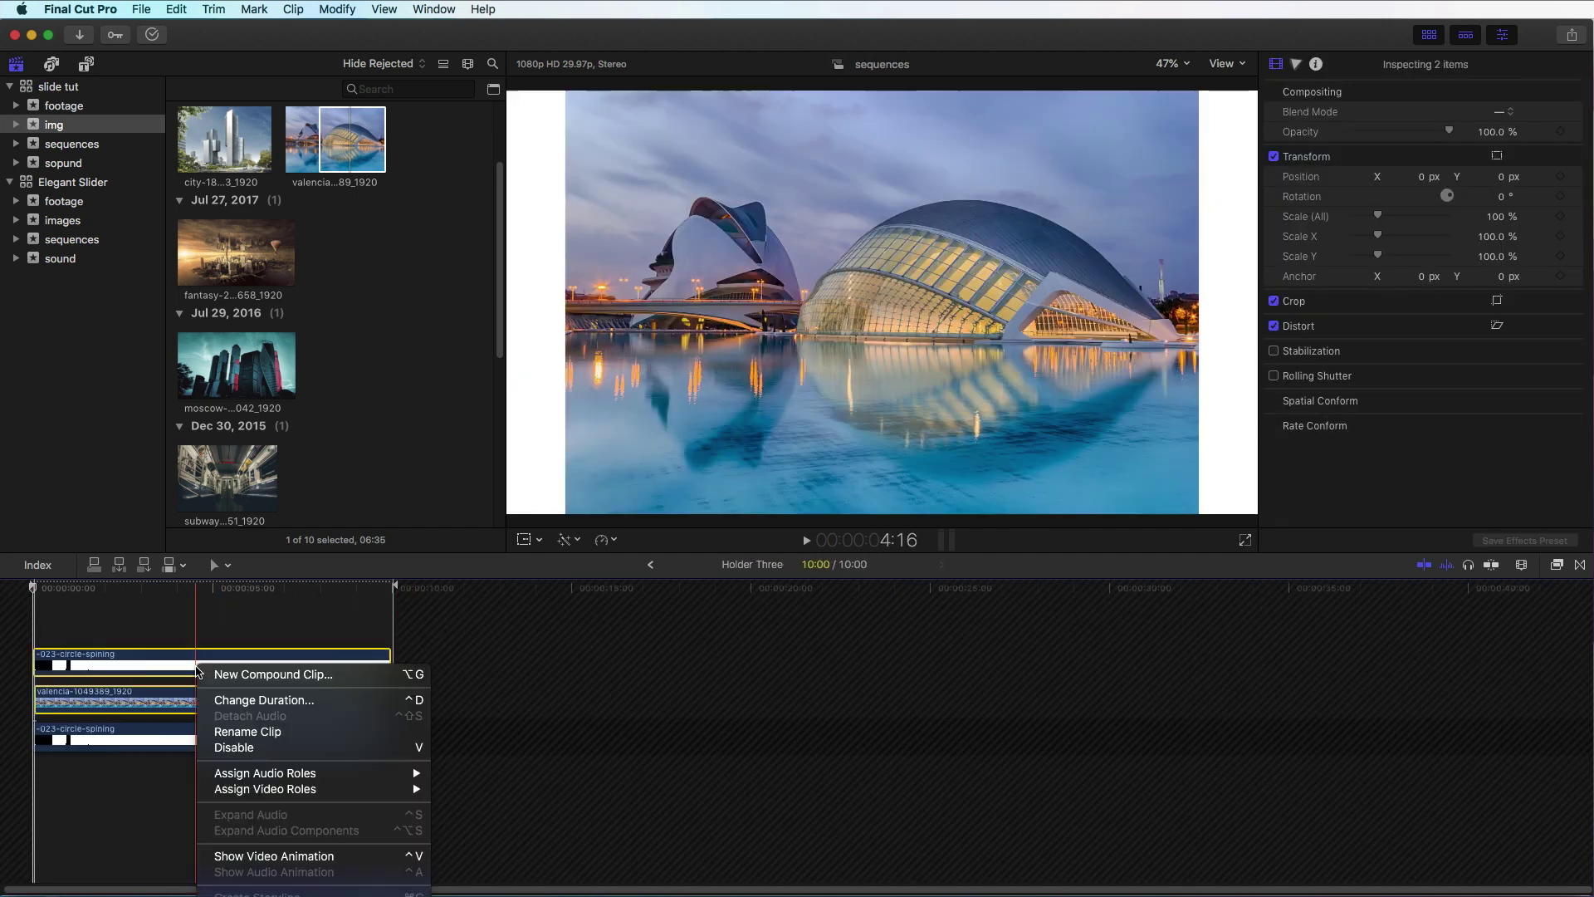
pyautogui.click(220, 674)
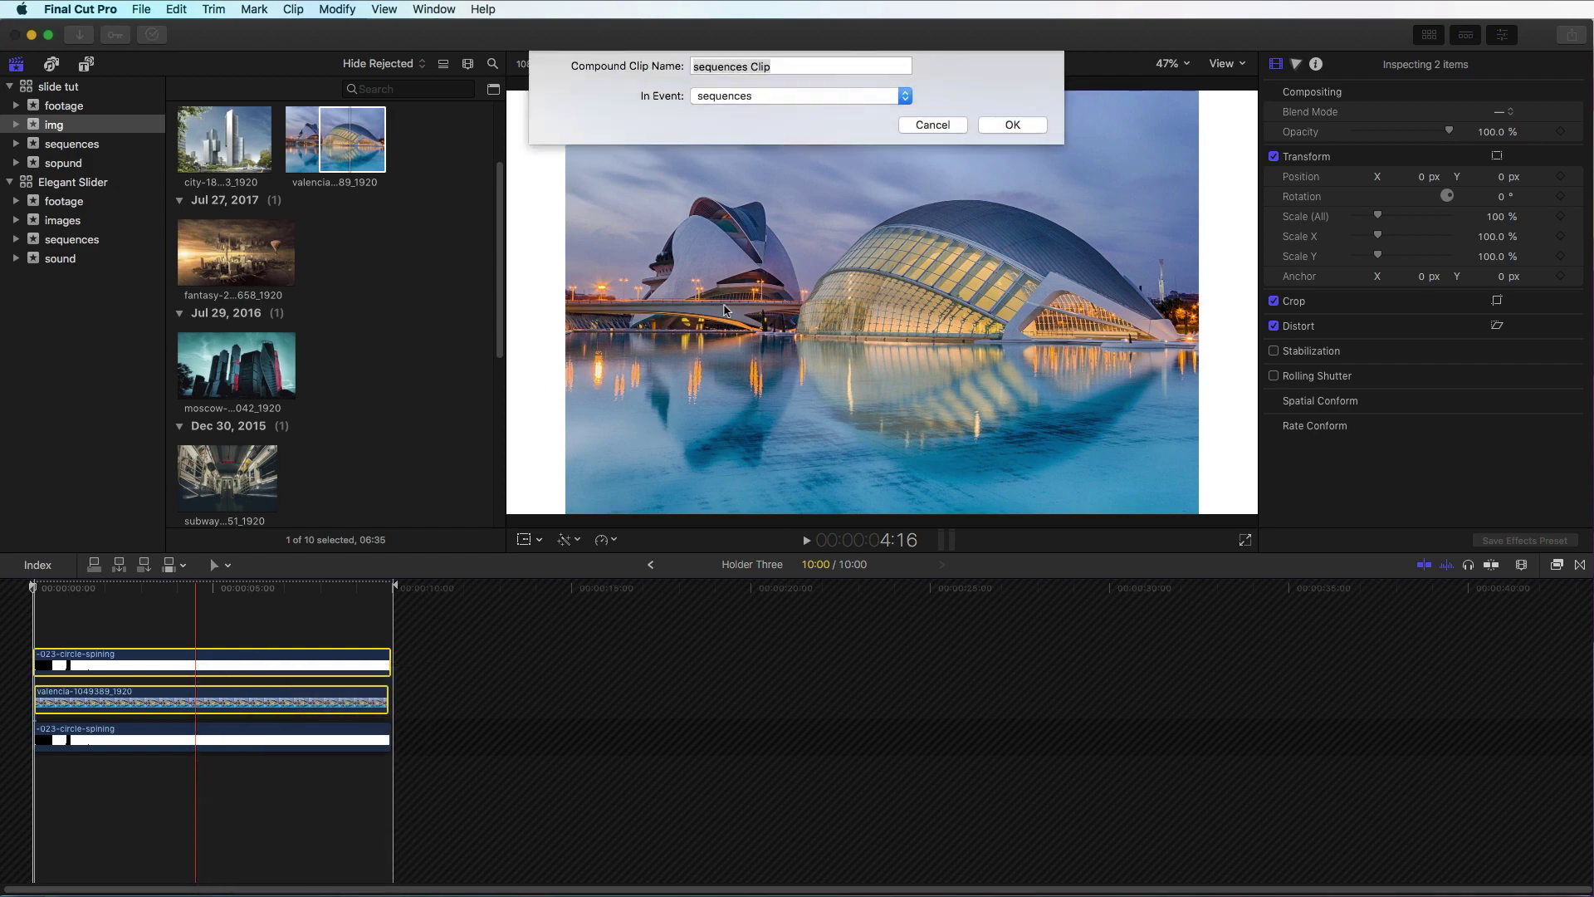
pyautogui.write('mask th')
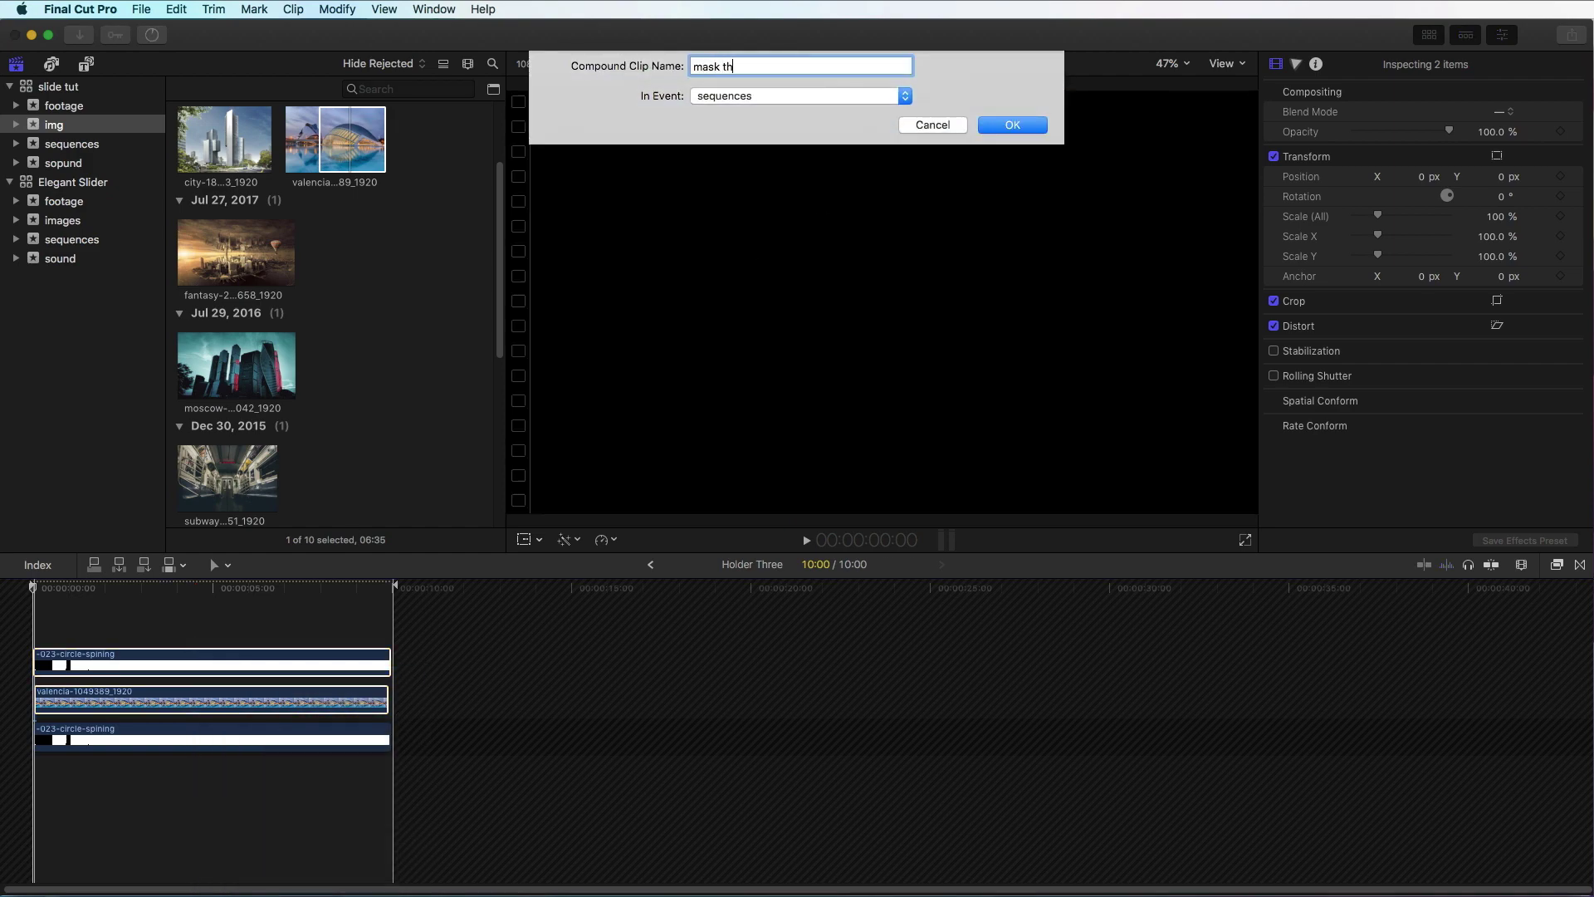
pyautogui.write('ree')
pyautogui.press('Return')
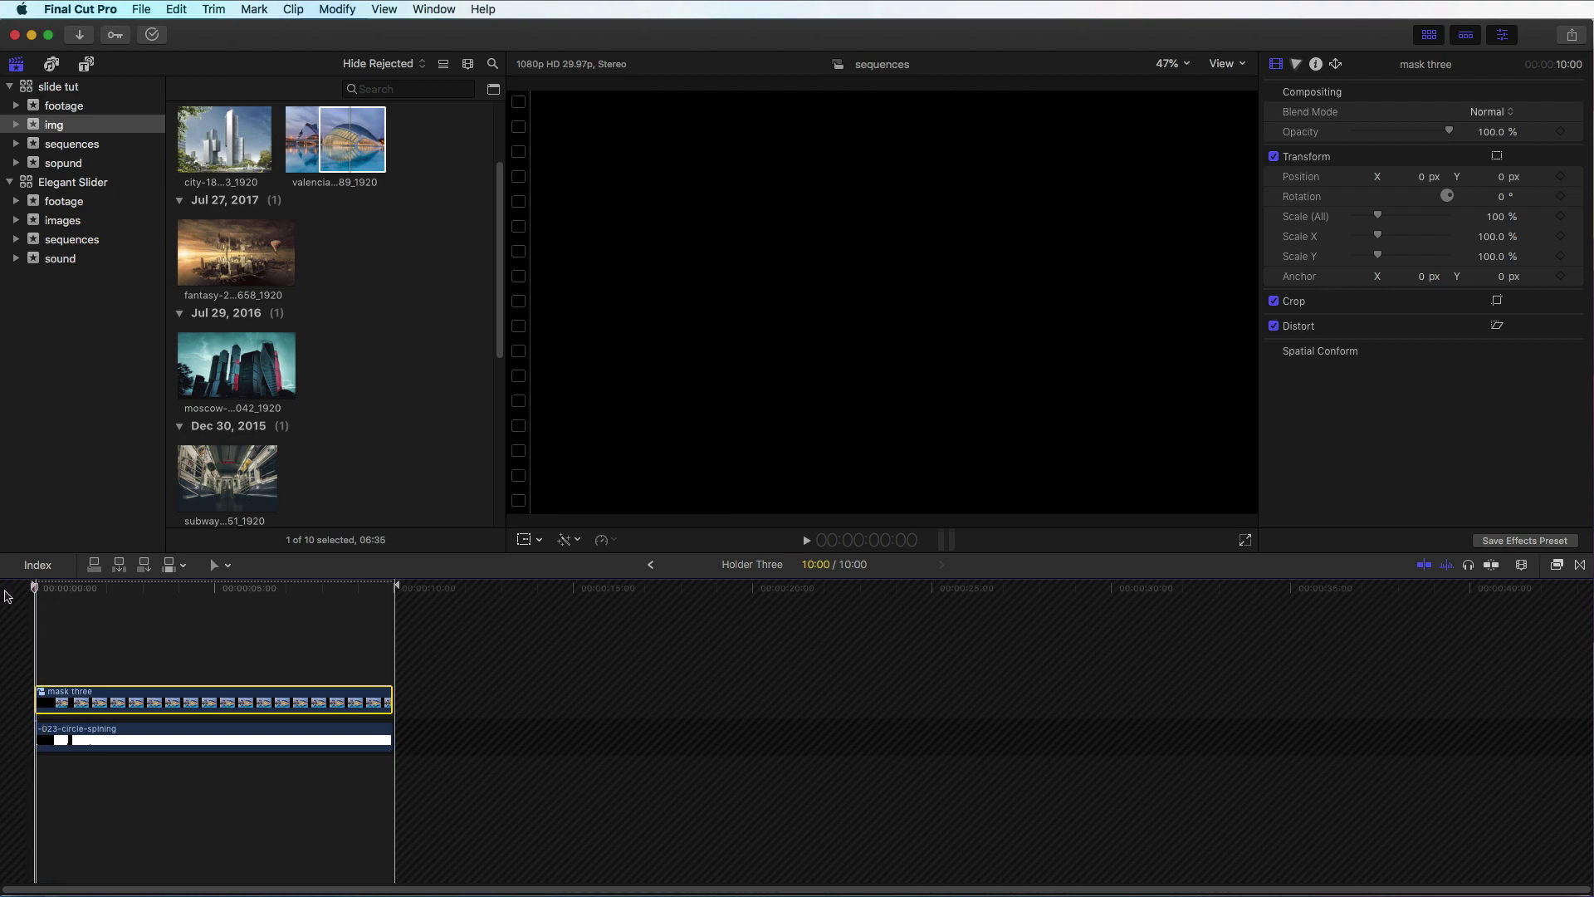
# - Shift the mask three clip so it starts about three frames after the lower matte, and play back the transition
pyautogui.press('Right')
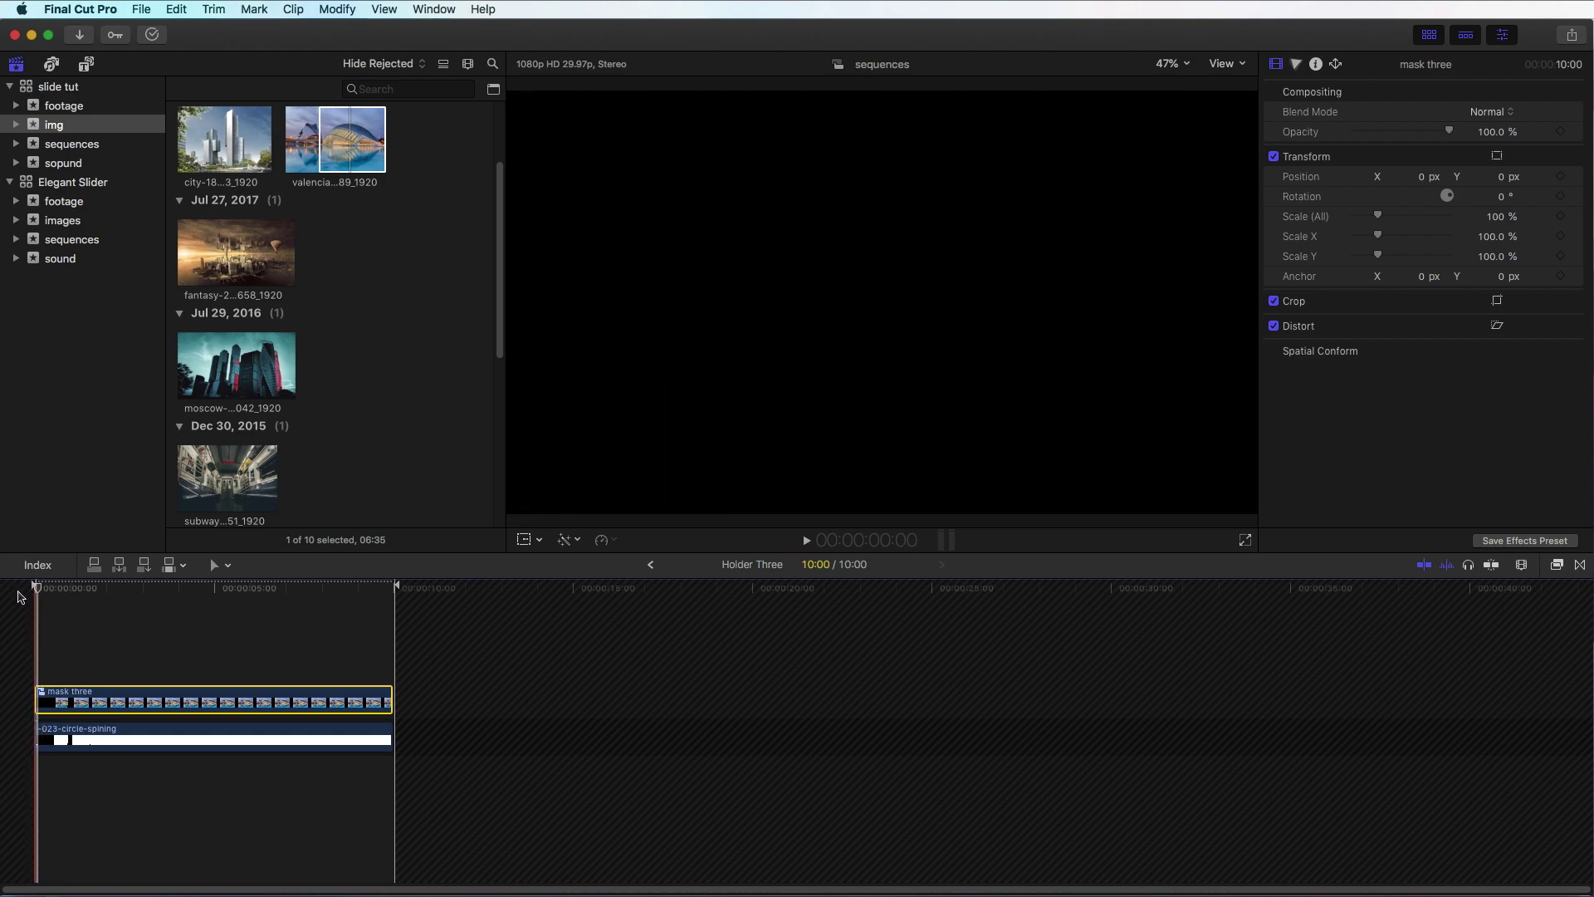
pyautogui.moveTo(49, 696); pyautogui.dragTo(47, 696)
pyautogui.press('space')
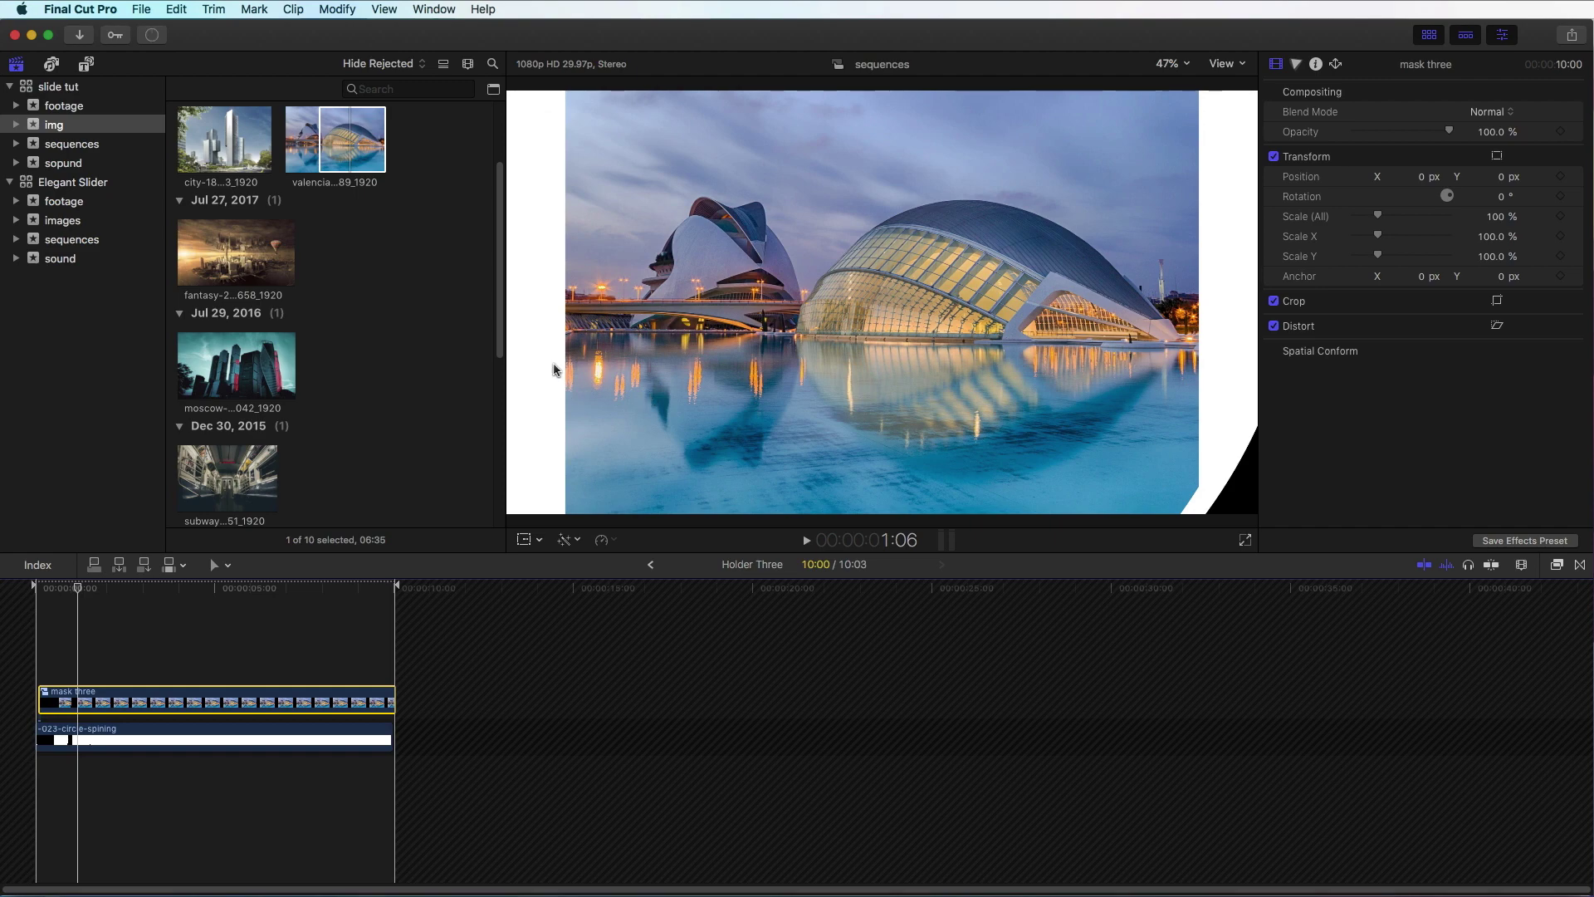
# - Open mask three and scale the valencia image to 130% so it fills the frame
pyautogui.doubleClick(228, 706)
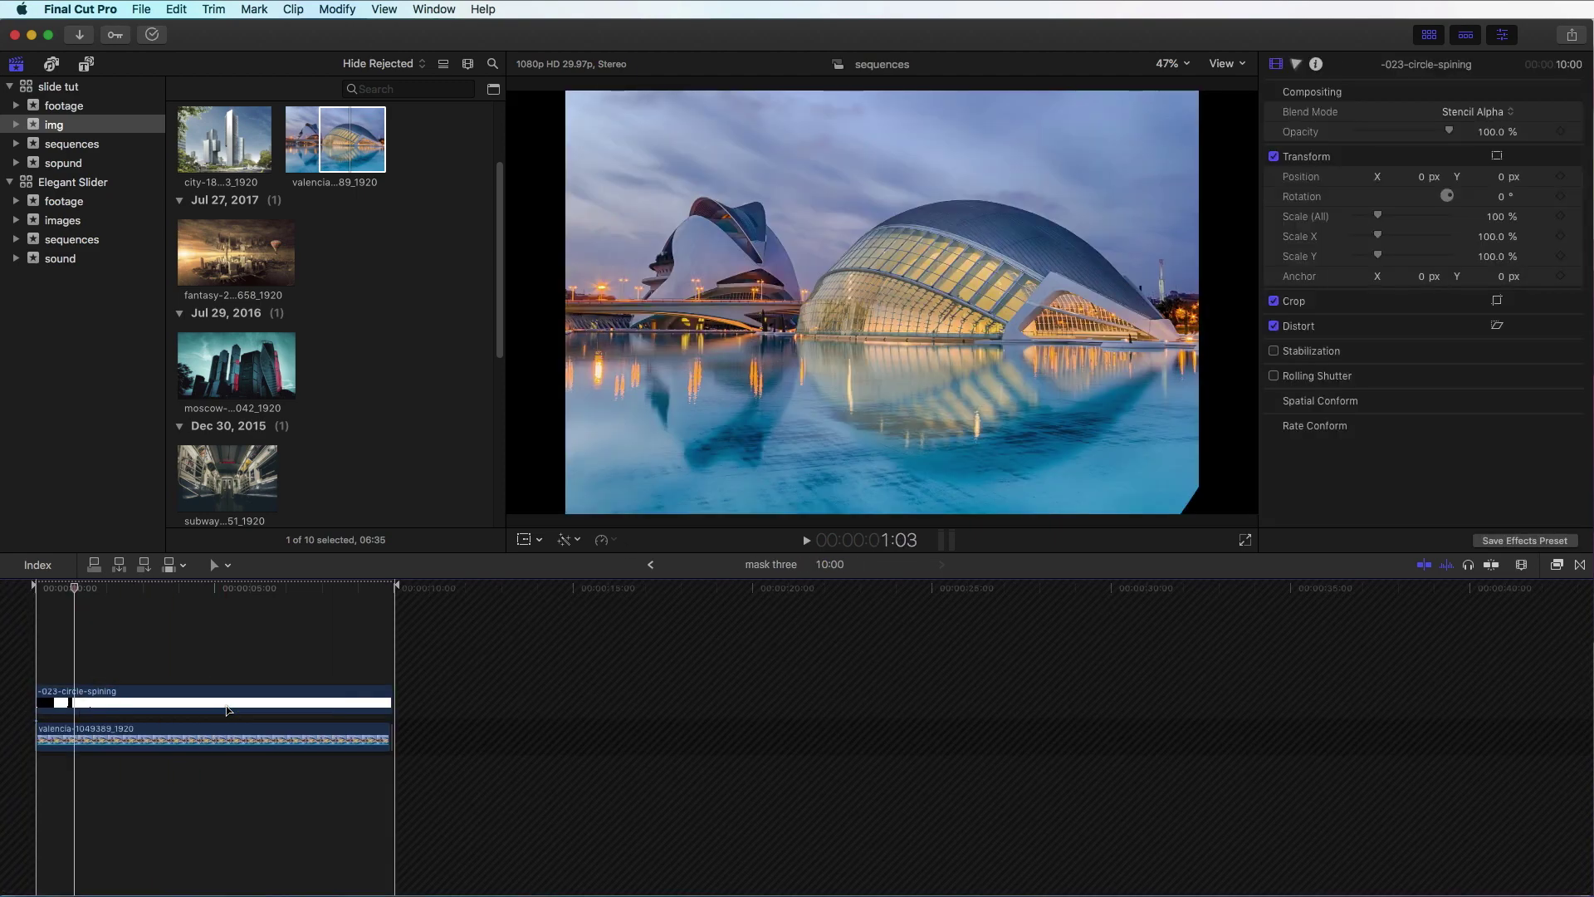
pyautogui.click(197, 744)
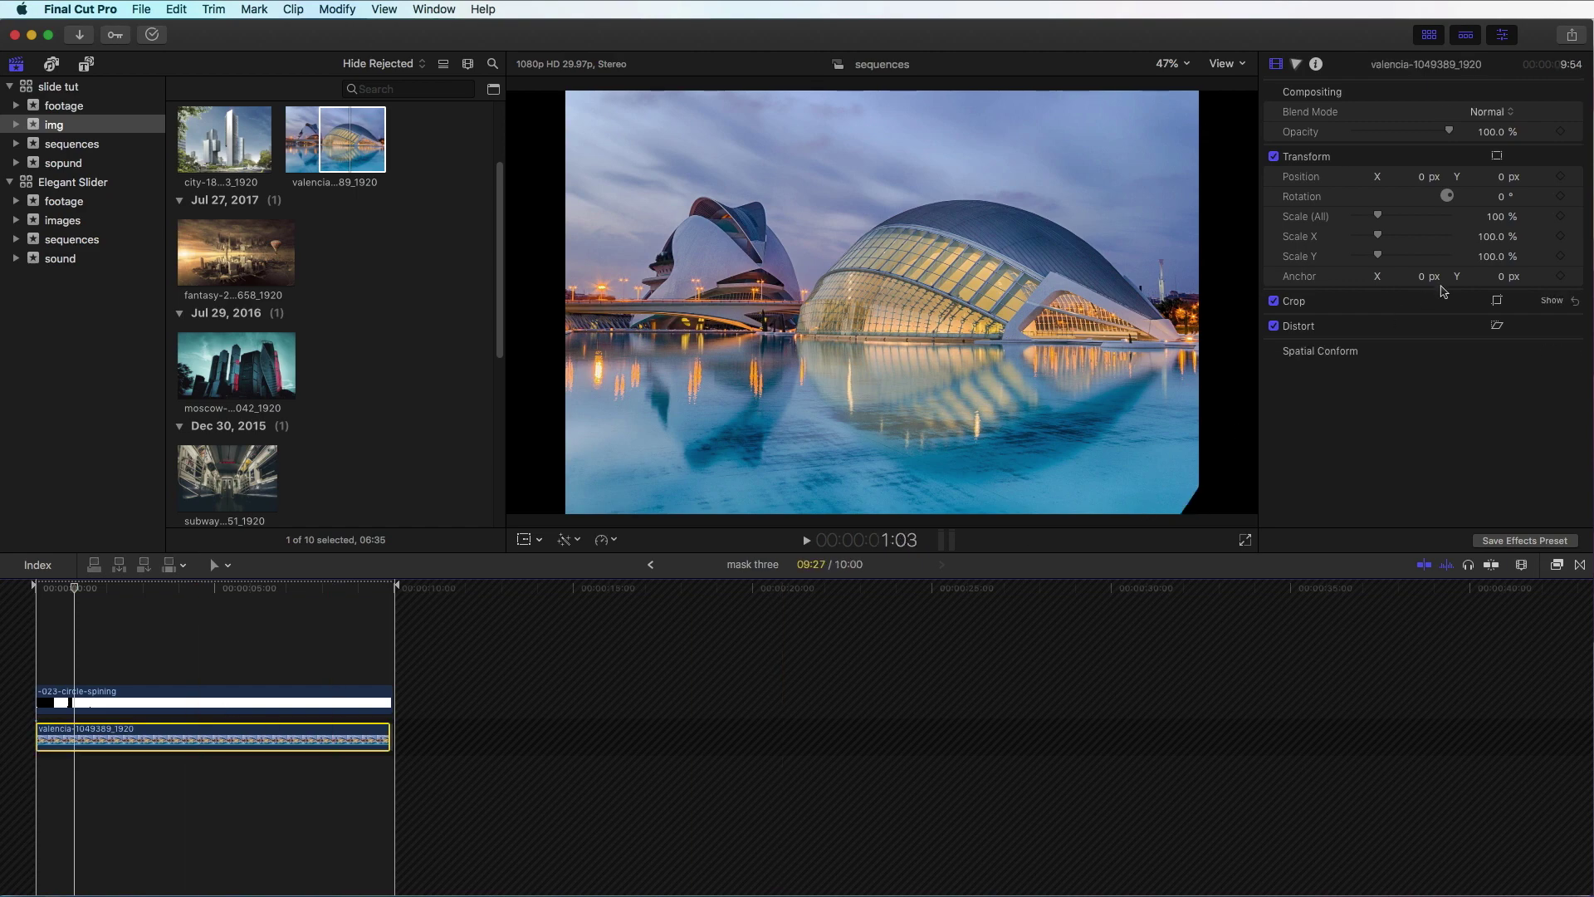
pyautogui.moveTo(1376, 218); pyautogui.dragTo(1383, 218)
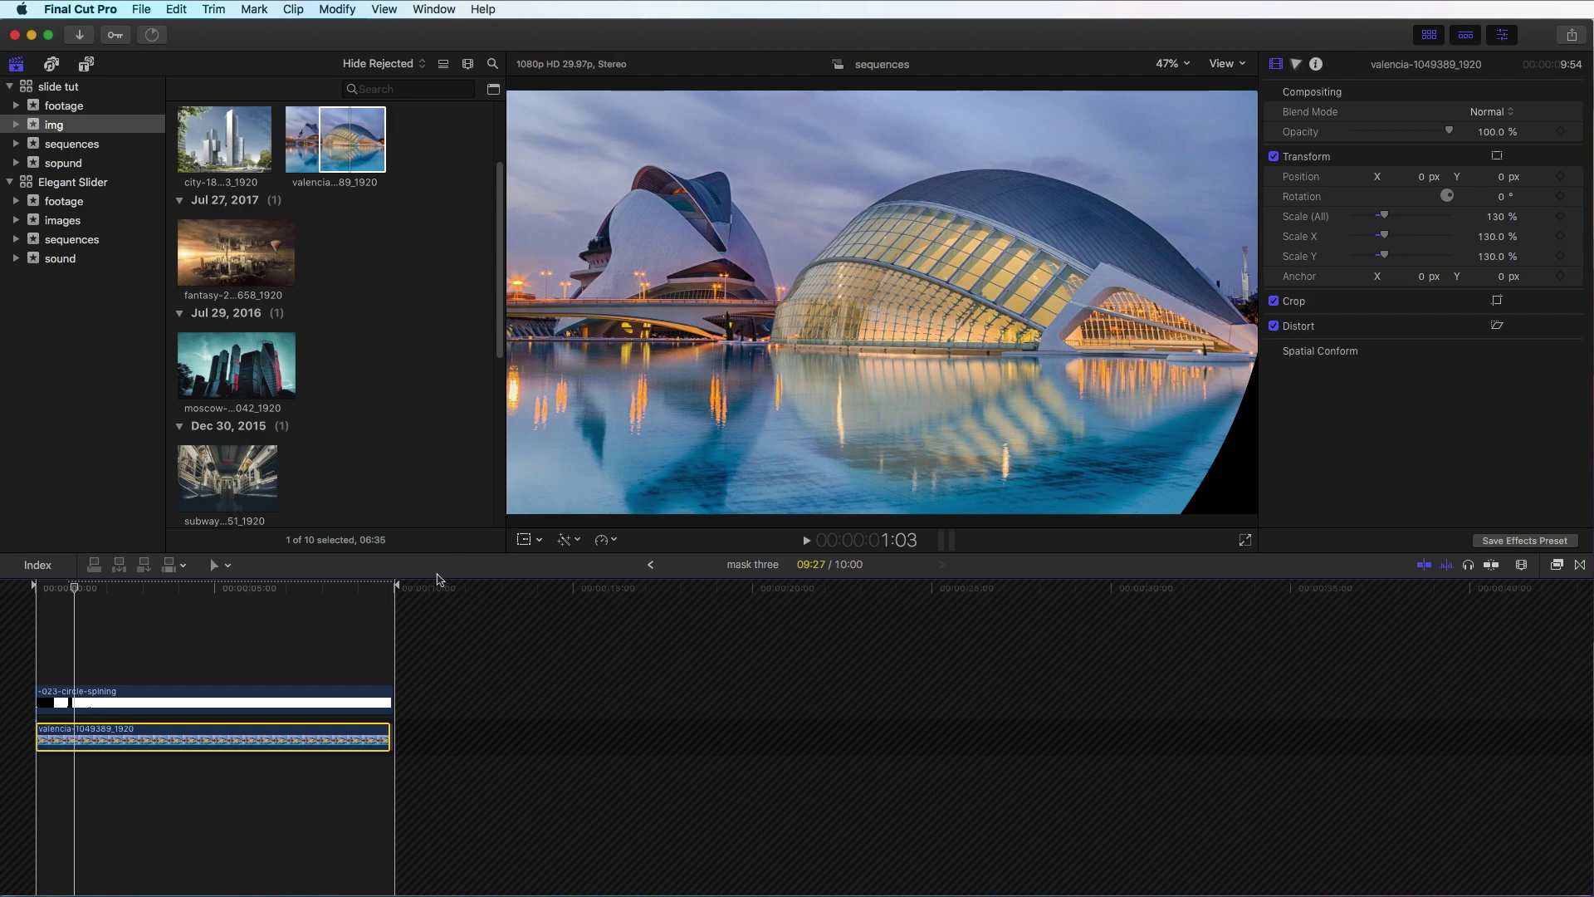
# - Keyframe the valencia image's scale from 130% at the start to 140% near the end, and check the zoom
pyautogui.click(35, 590)
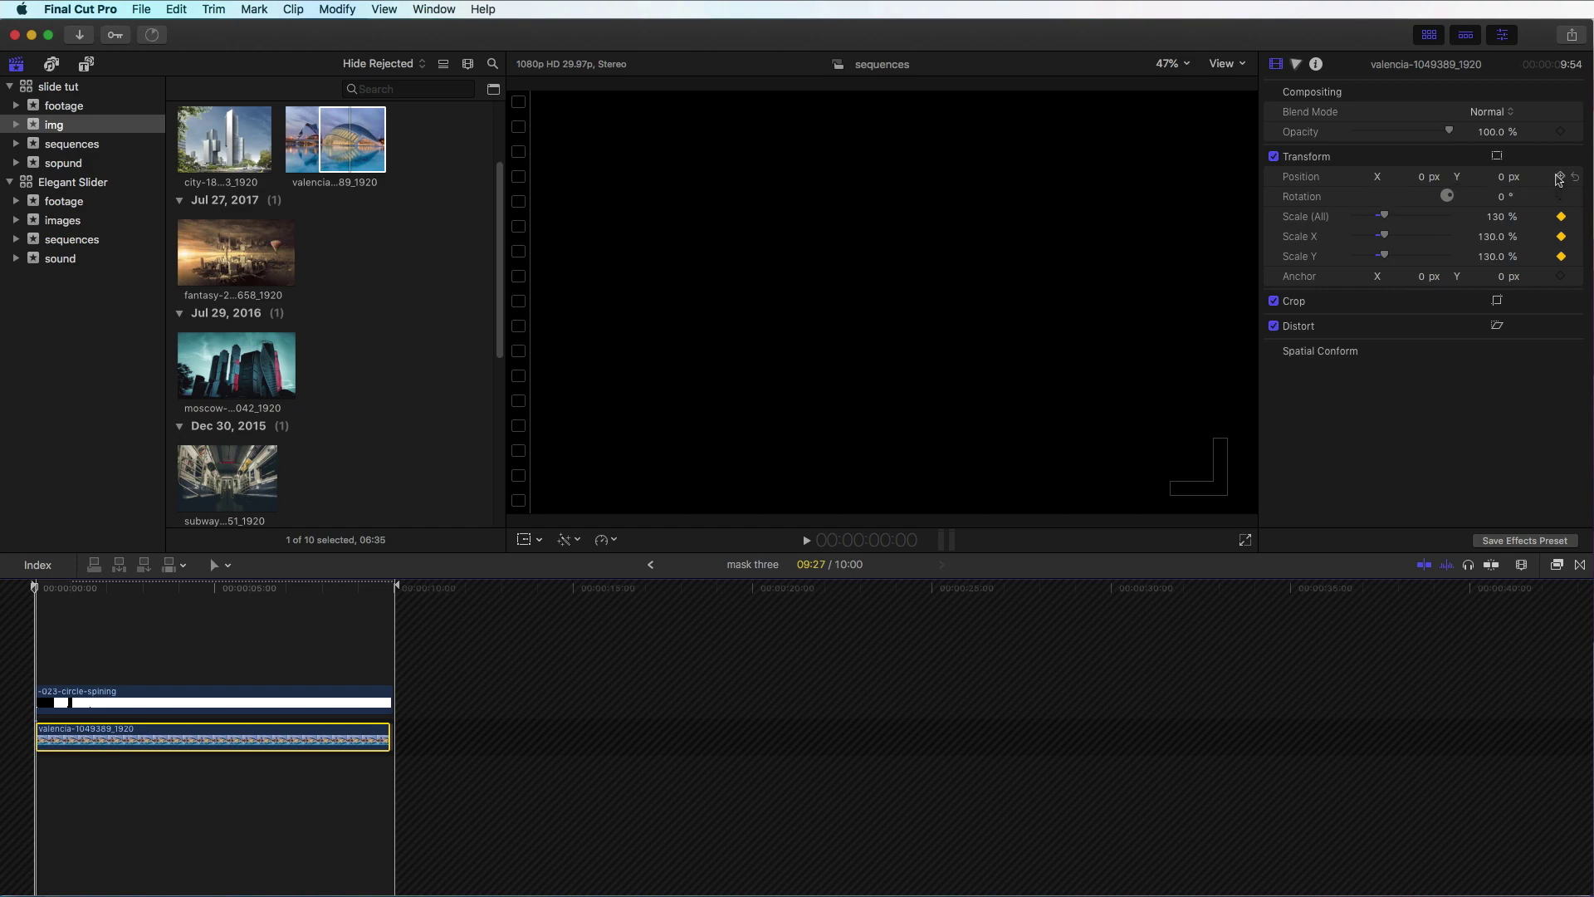
pyautogui.click(383, 586)
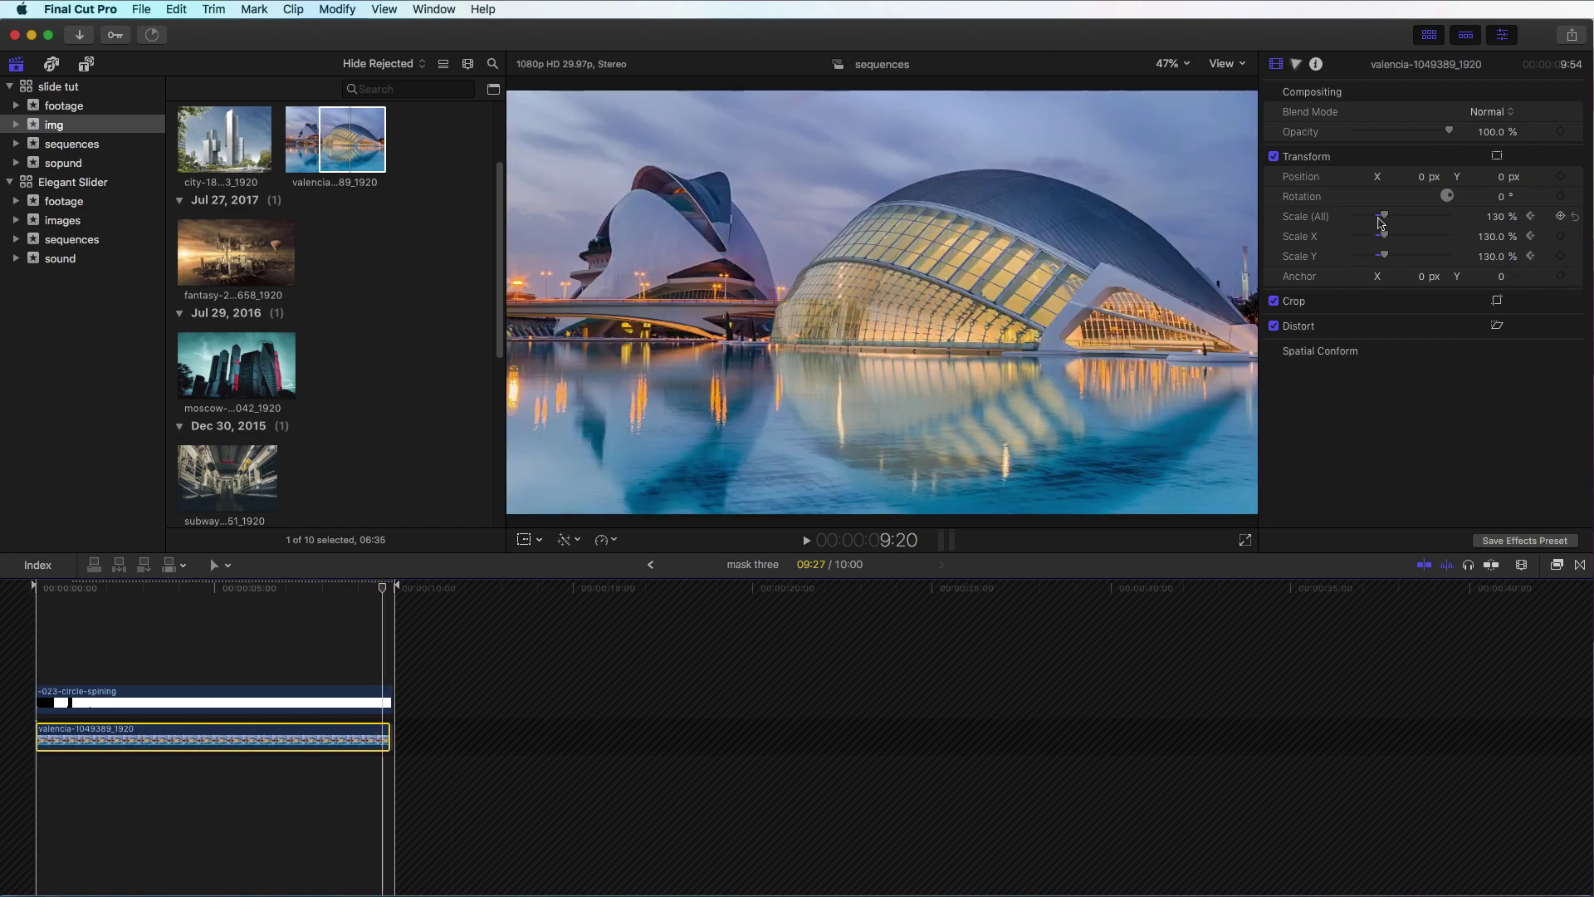
pyautogui.moveTo(1379, 218); pyautogui.dragTo(1383, 216)
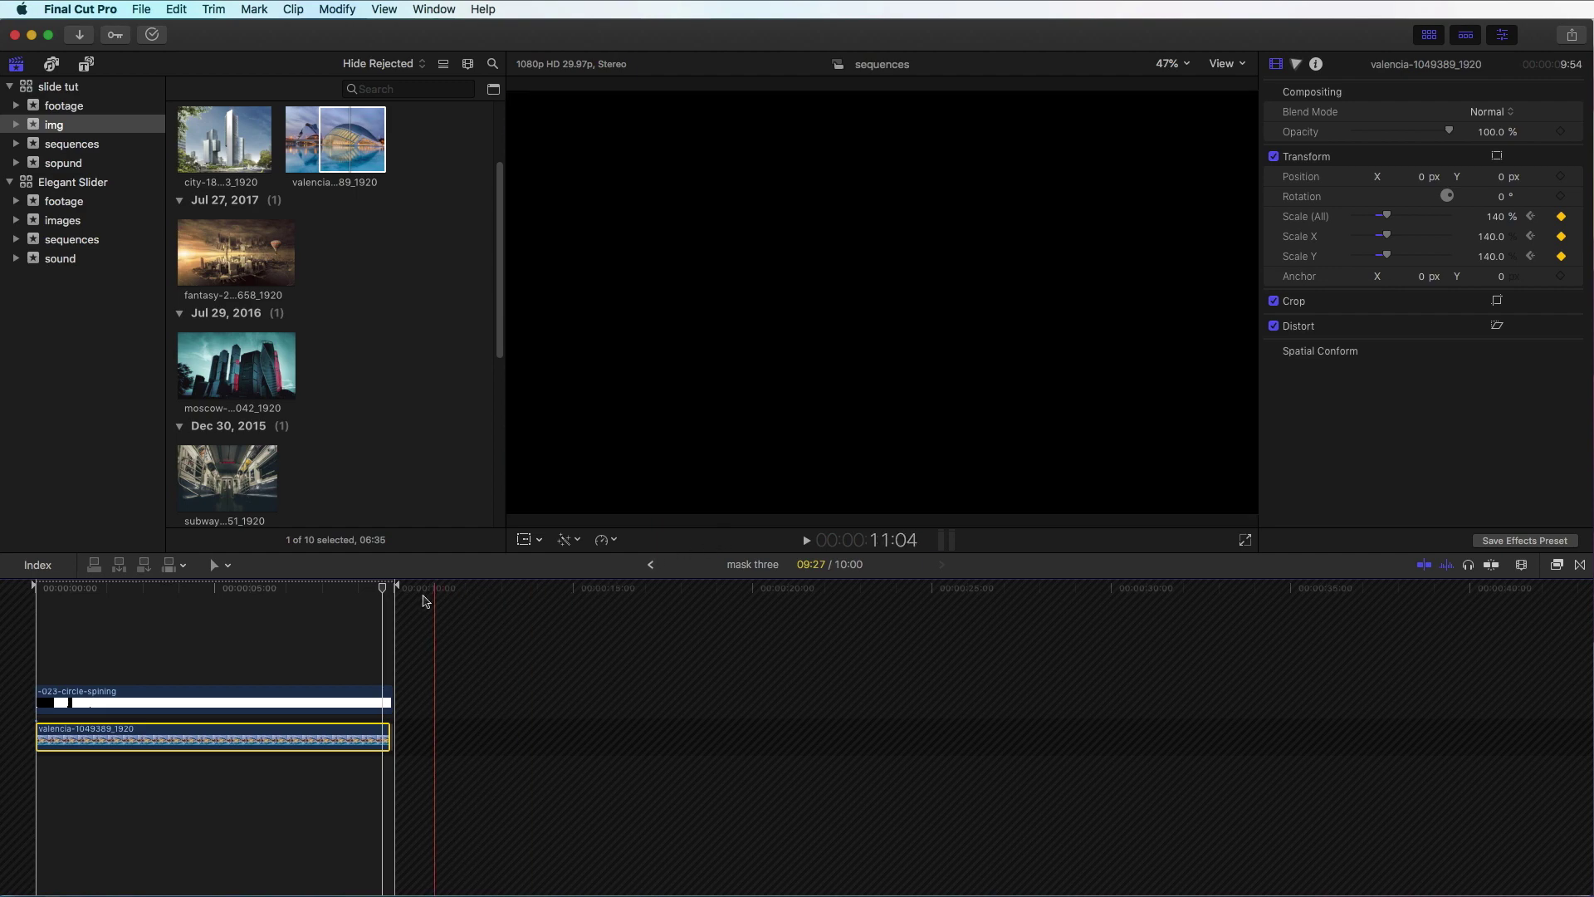
pyautogui.press('Left')
pyautogui.press('Left')
pyautogui.moveTo(355, 595); pyautogui.dragTo(158, 639)
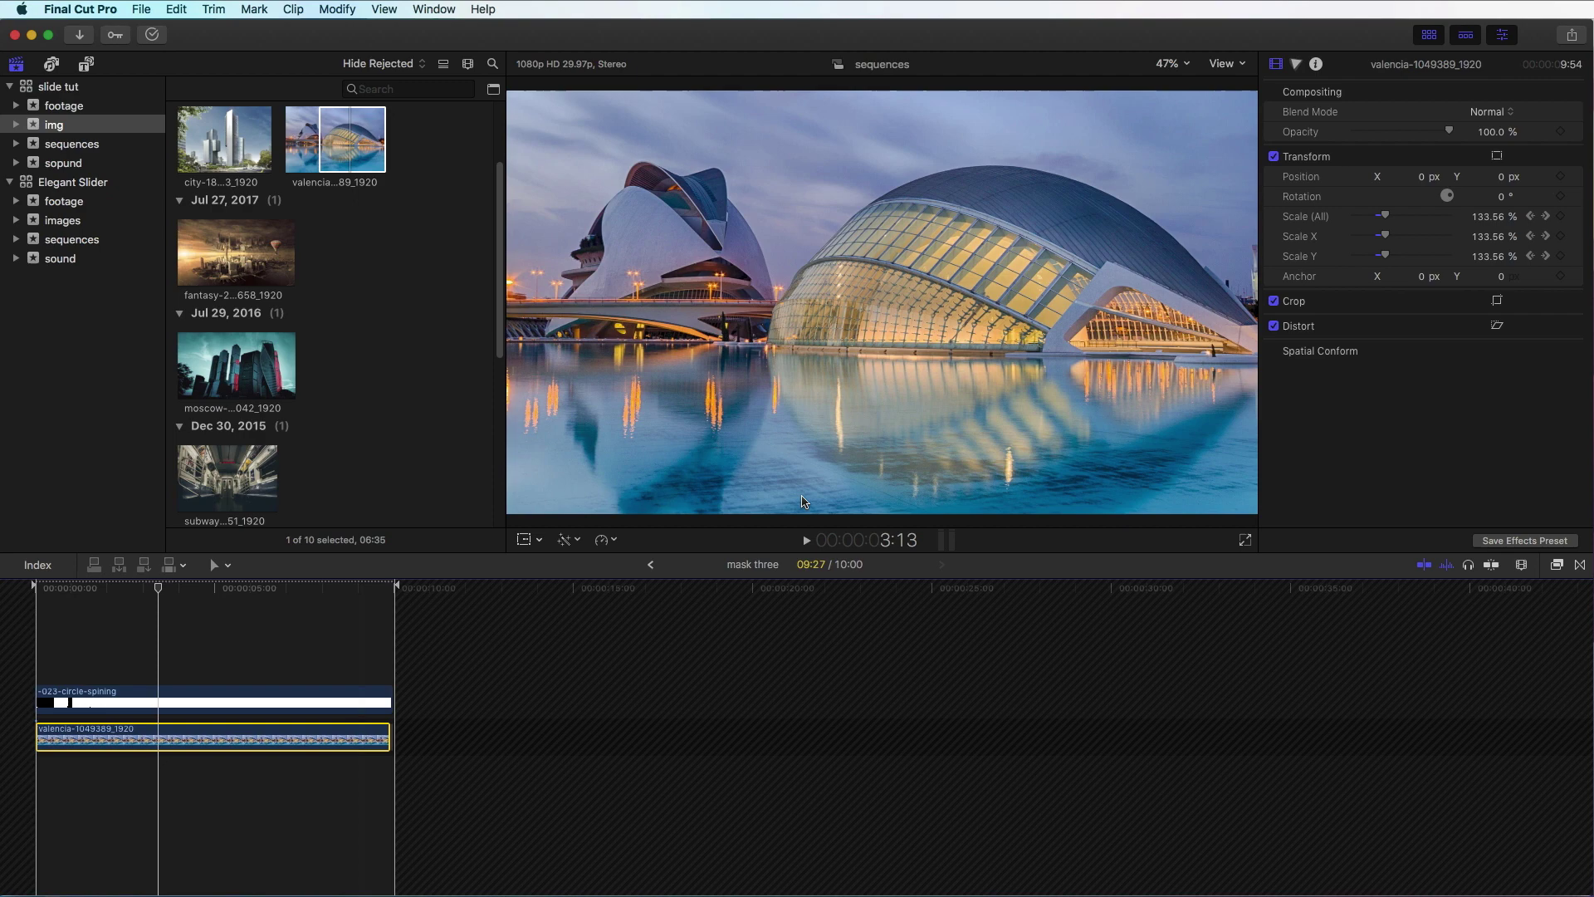
# - Switch to the elegant slider timeline and disable its background music clip
pyautogui.click(650, 565)
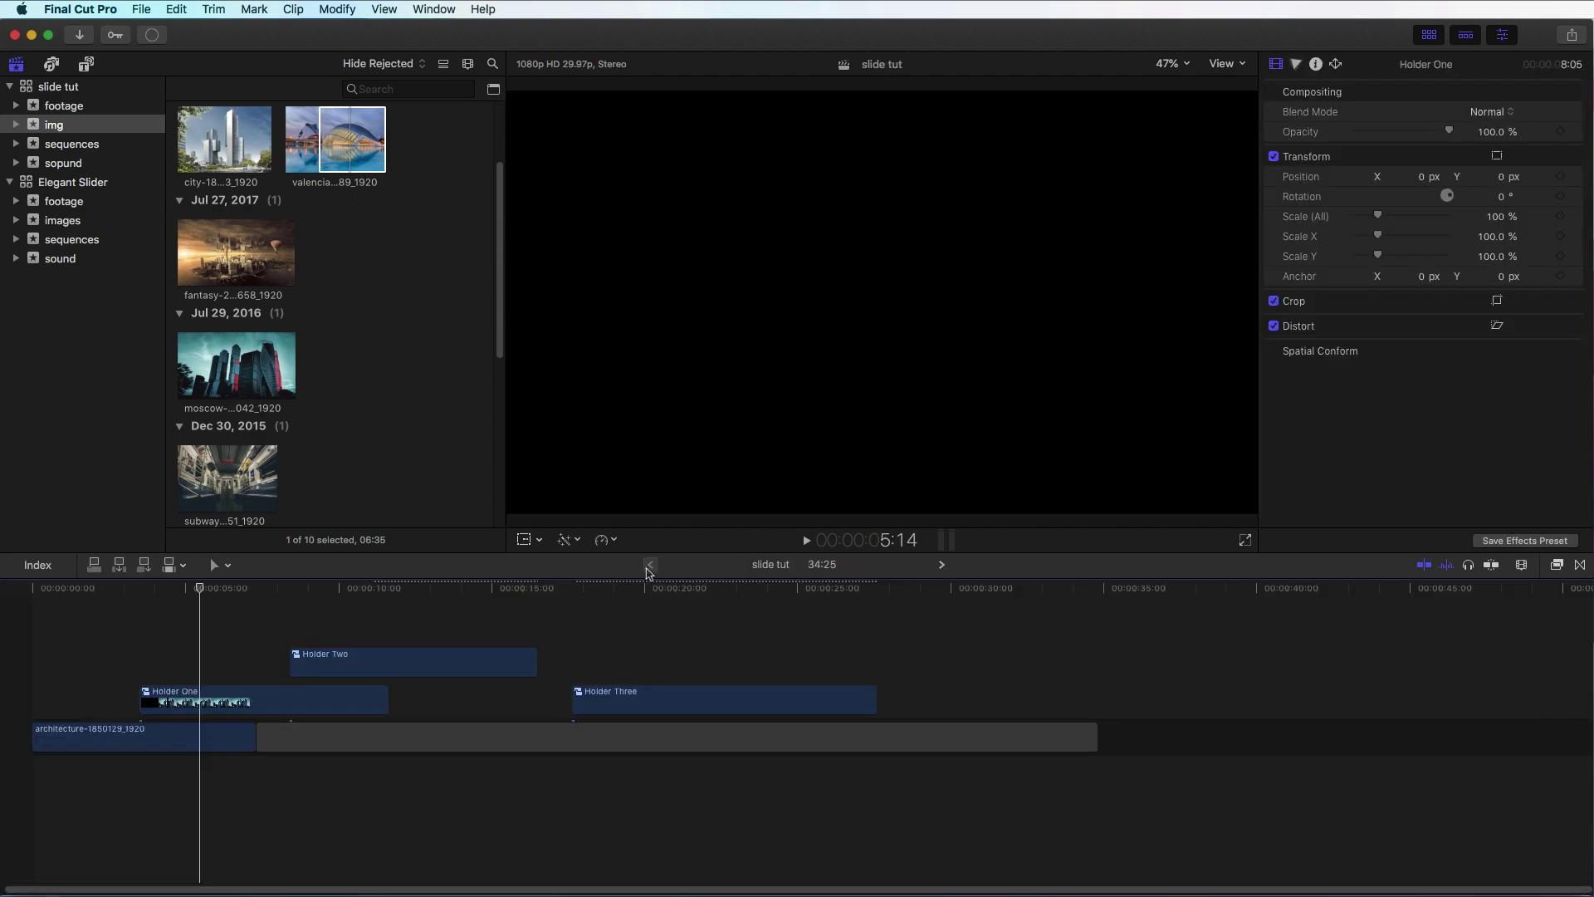
pyautogui.click(650, 567)
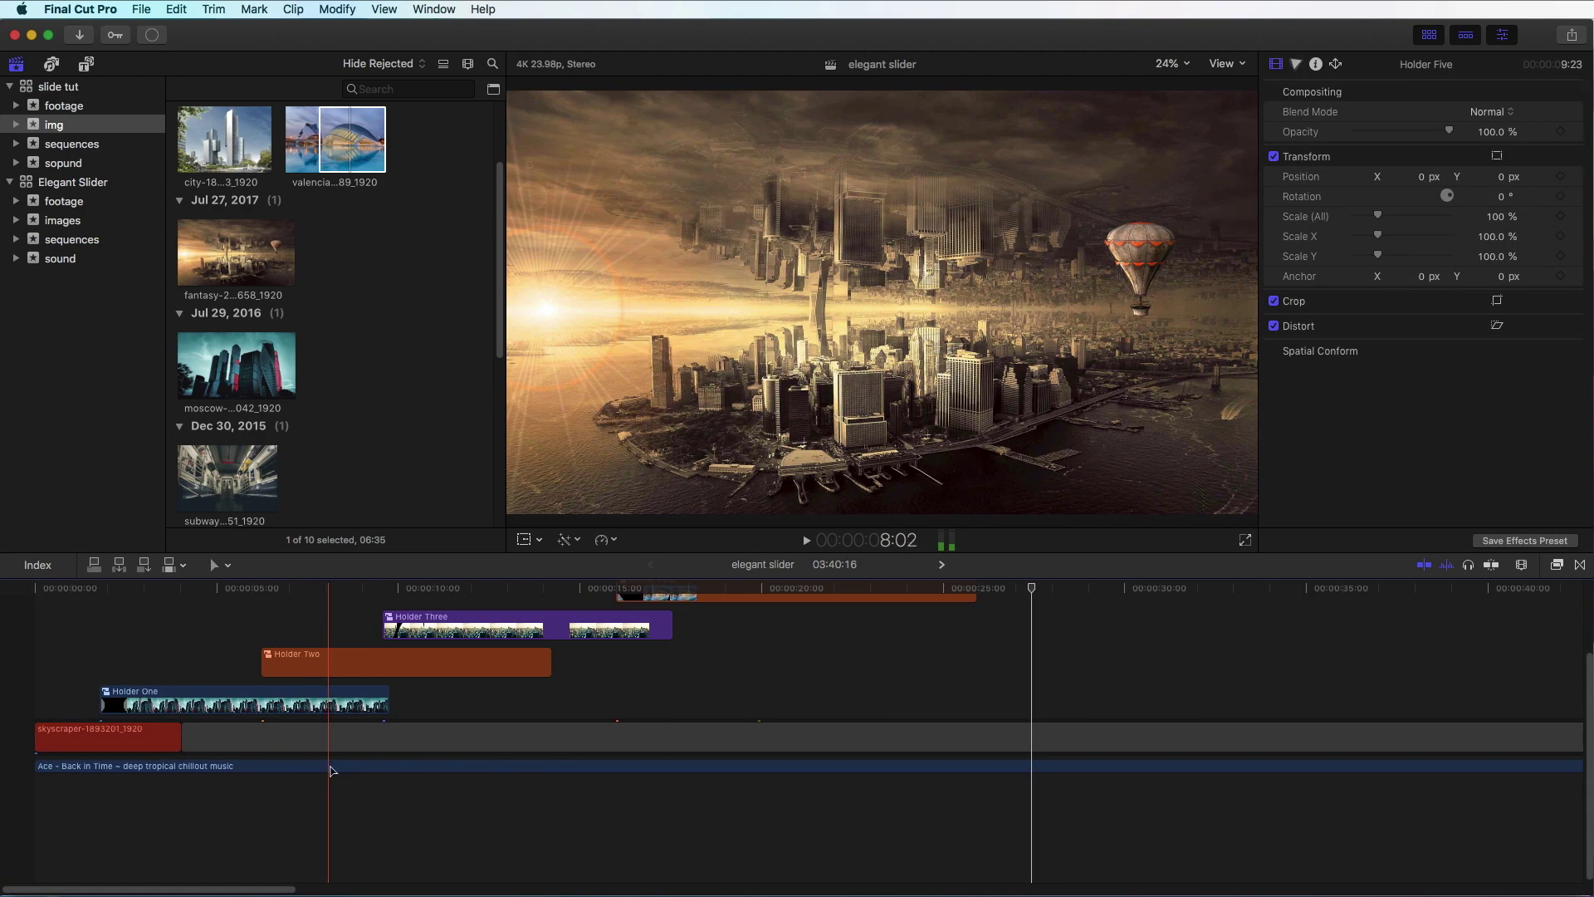
pyautogui.click(332, 765)
pyautogui.press('v')
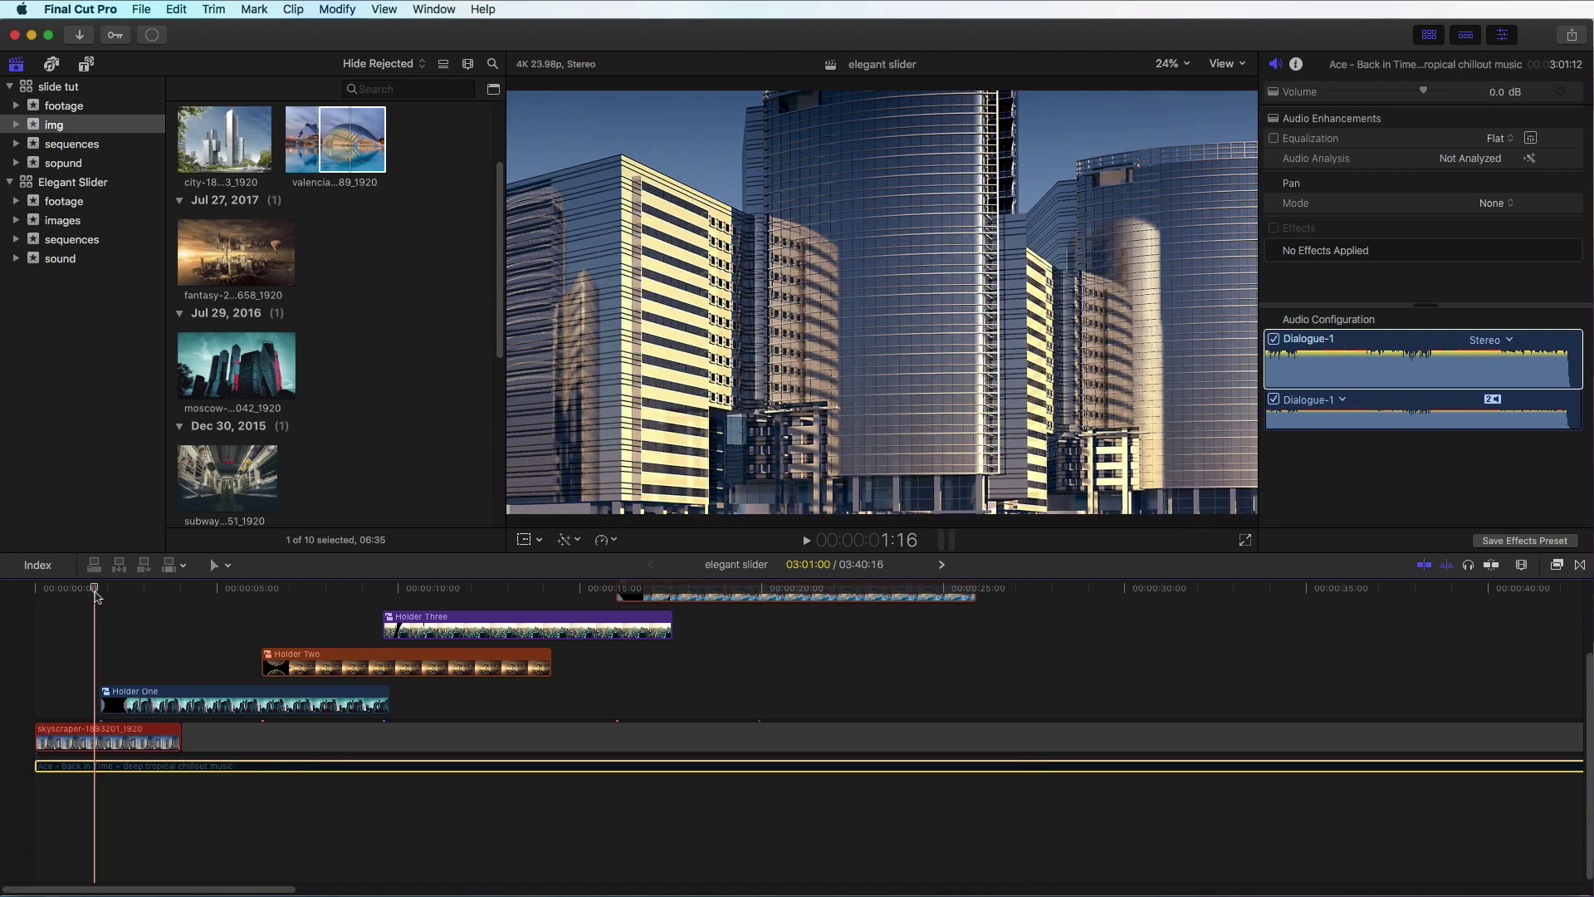
# - Play back the elegant slider transitions from Holder One to Holder Three, and return to the slide tut timeline
pyautogui.press('space')
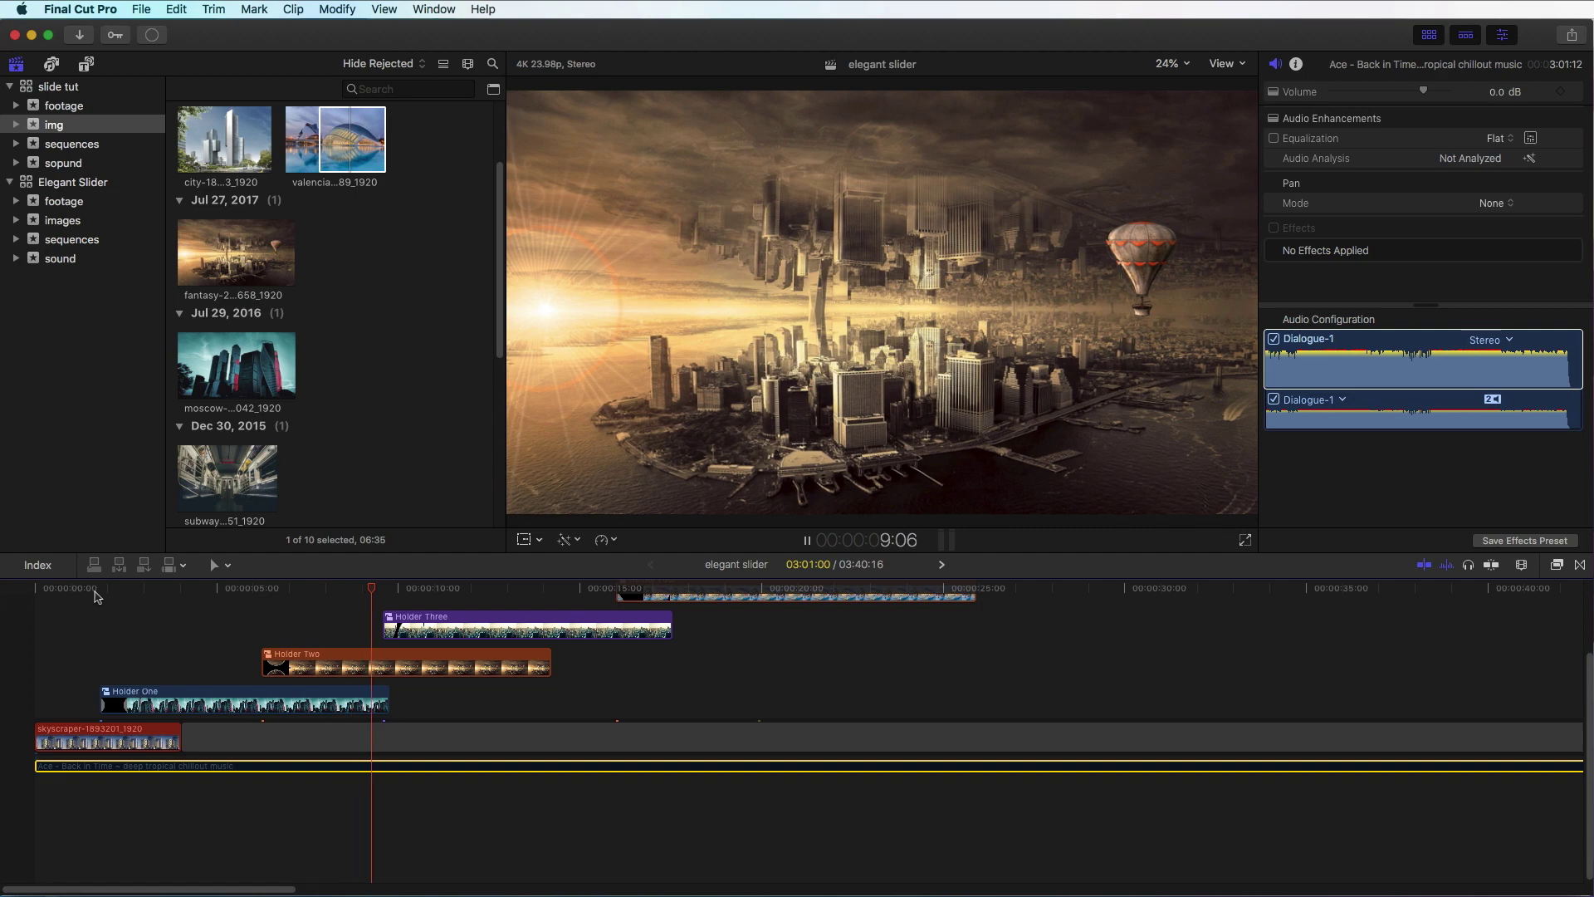
pyautogui.press('space')
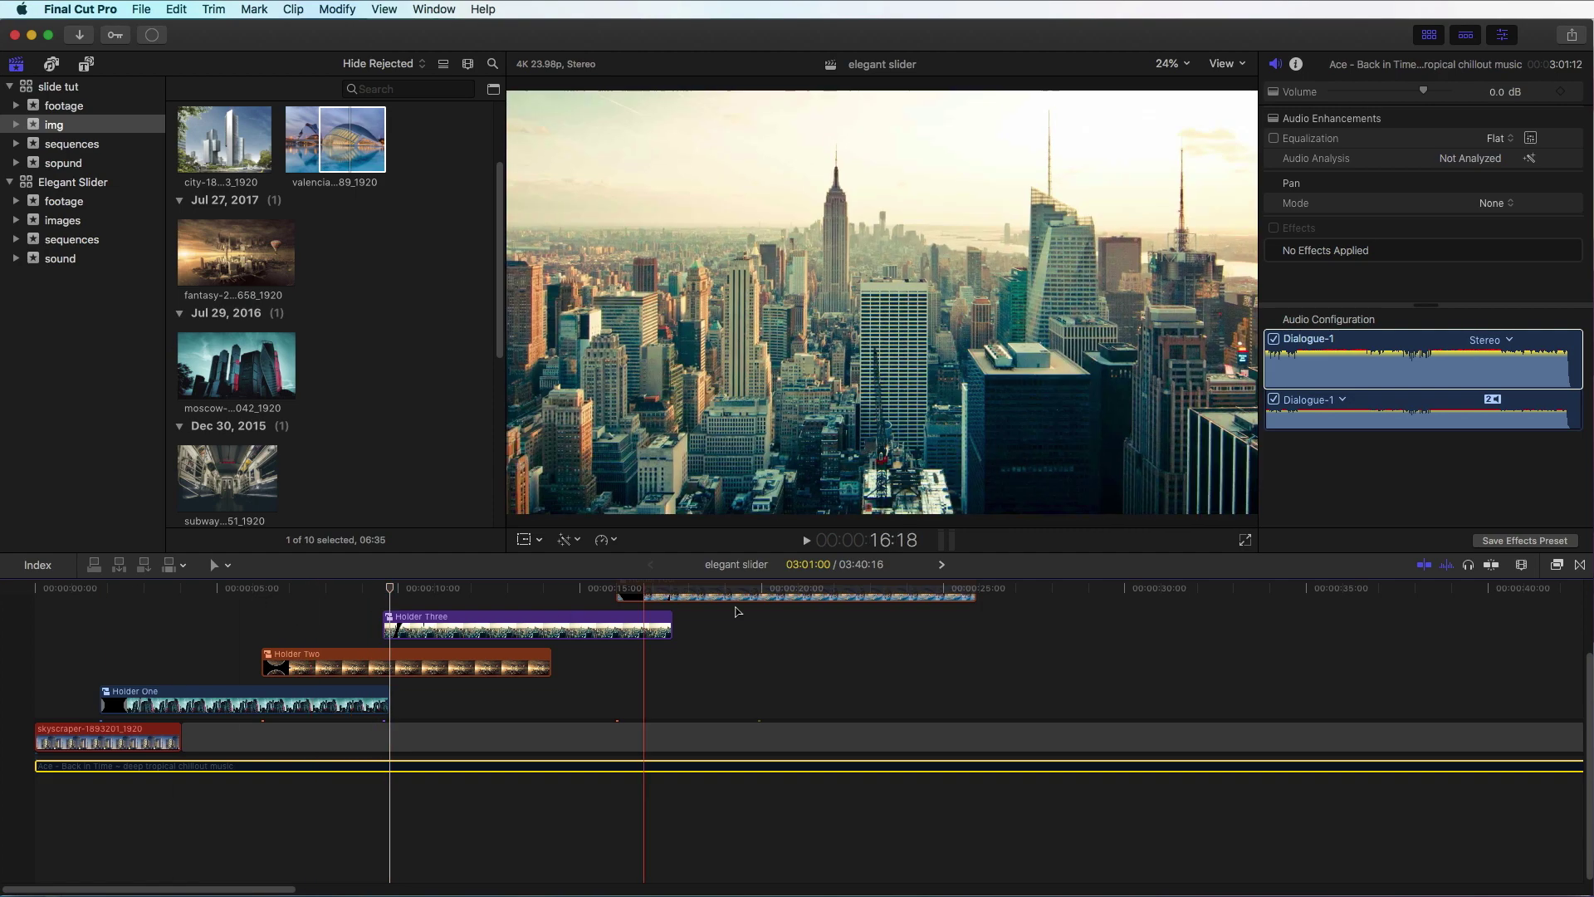
pyautogui.click(940, 566)
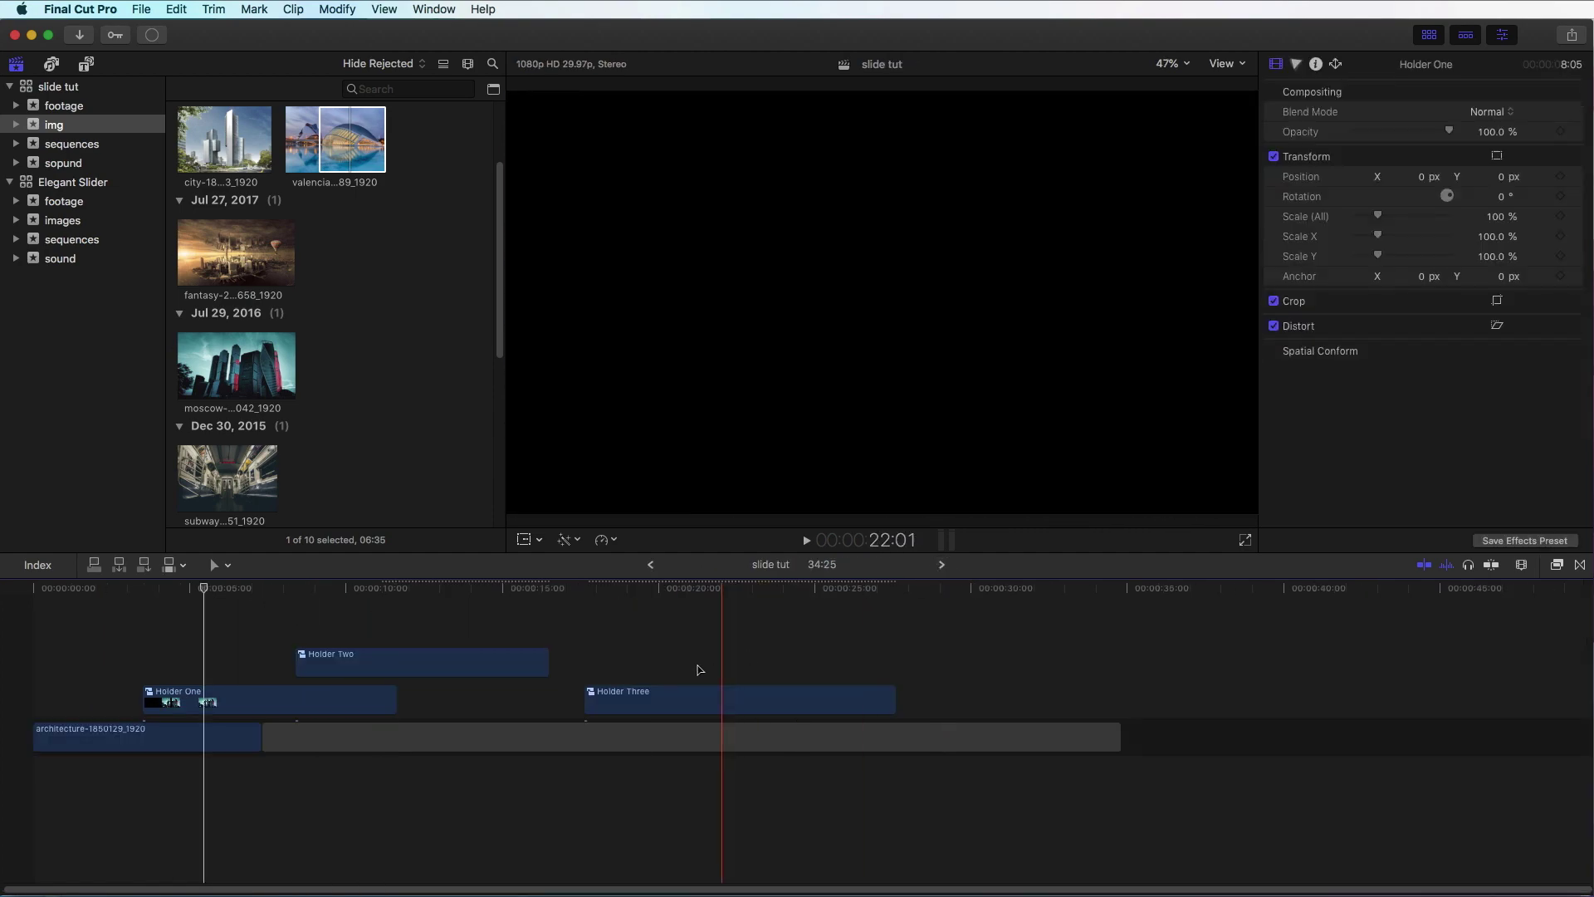
# - Move Holder Three earlier onto the track above Holder Two, overlapping it from about 12.5 seconds, and play back the transitions
pyautogui.click(680, 704)
pyautogui.moveTo(680, 705); pyautogui.dragTo(515, 624)
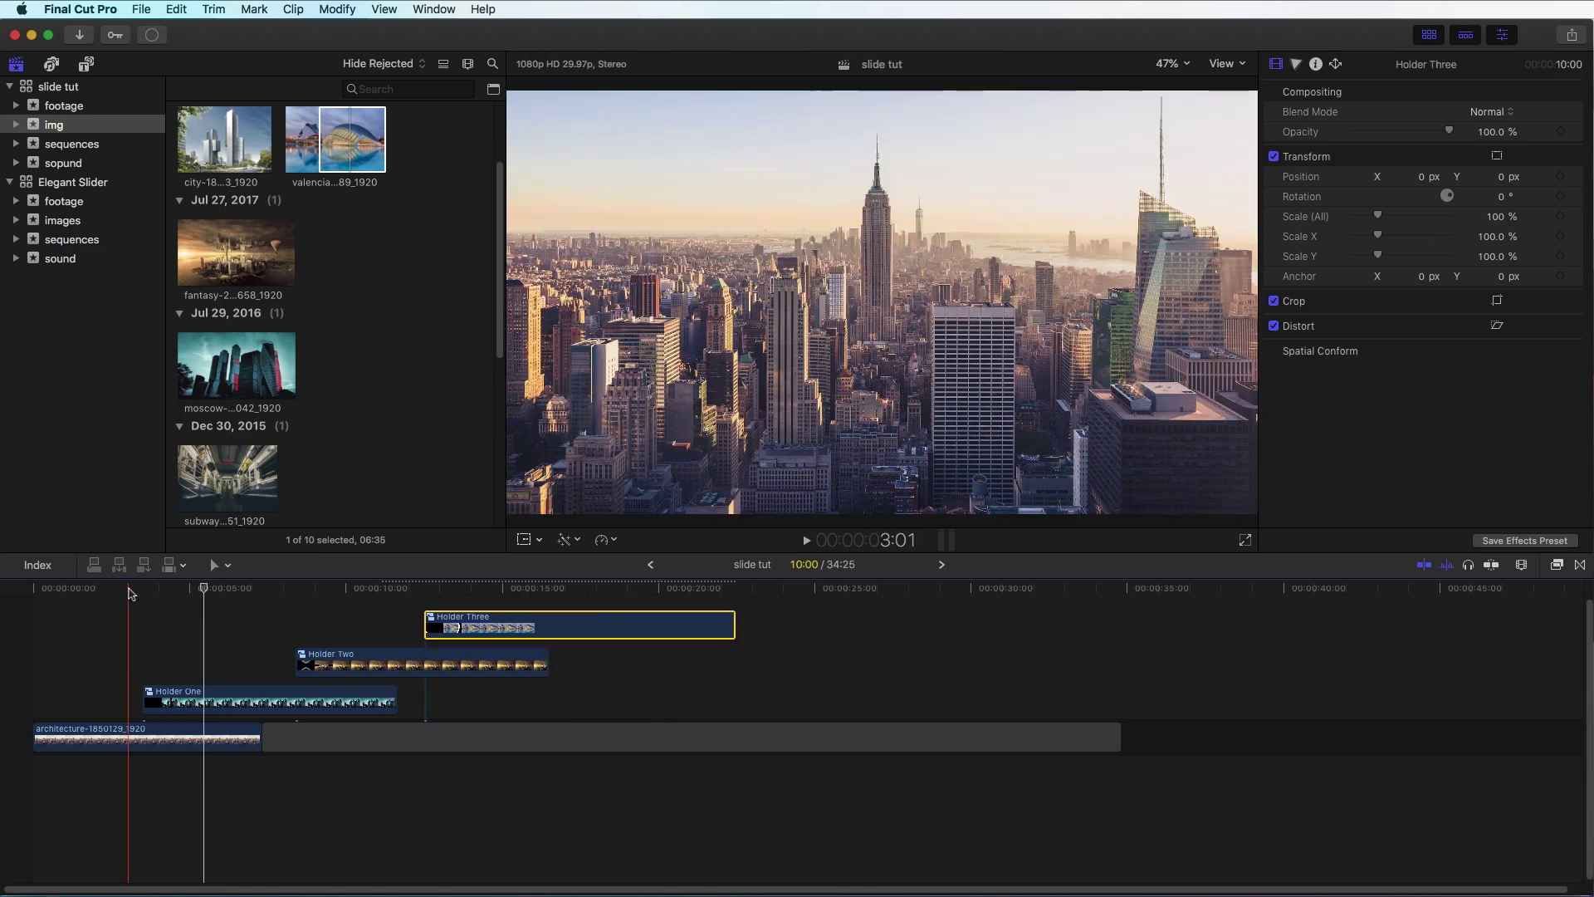
pyautogui.moveTo(133, 588); pyautogui.dragTo(108, 588)
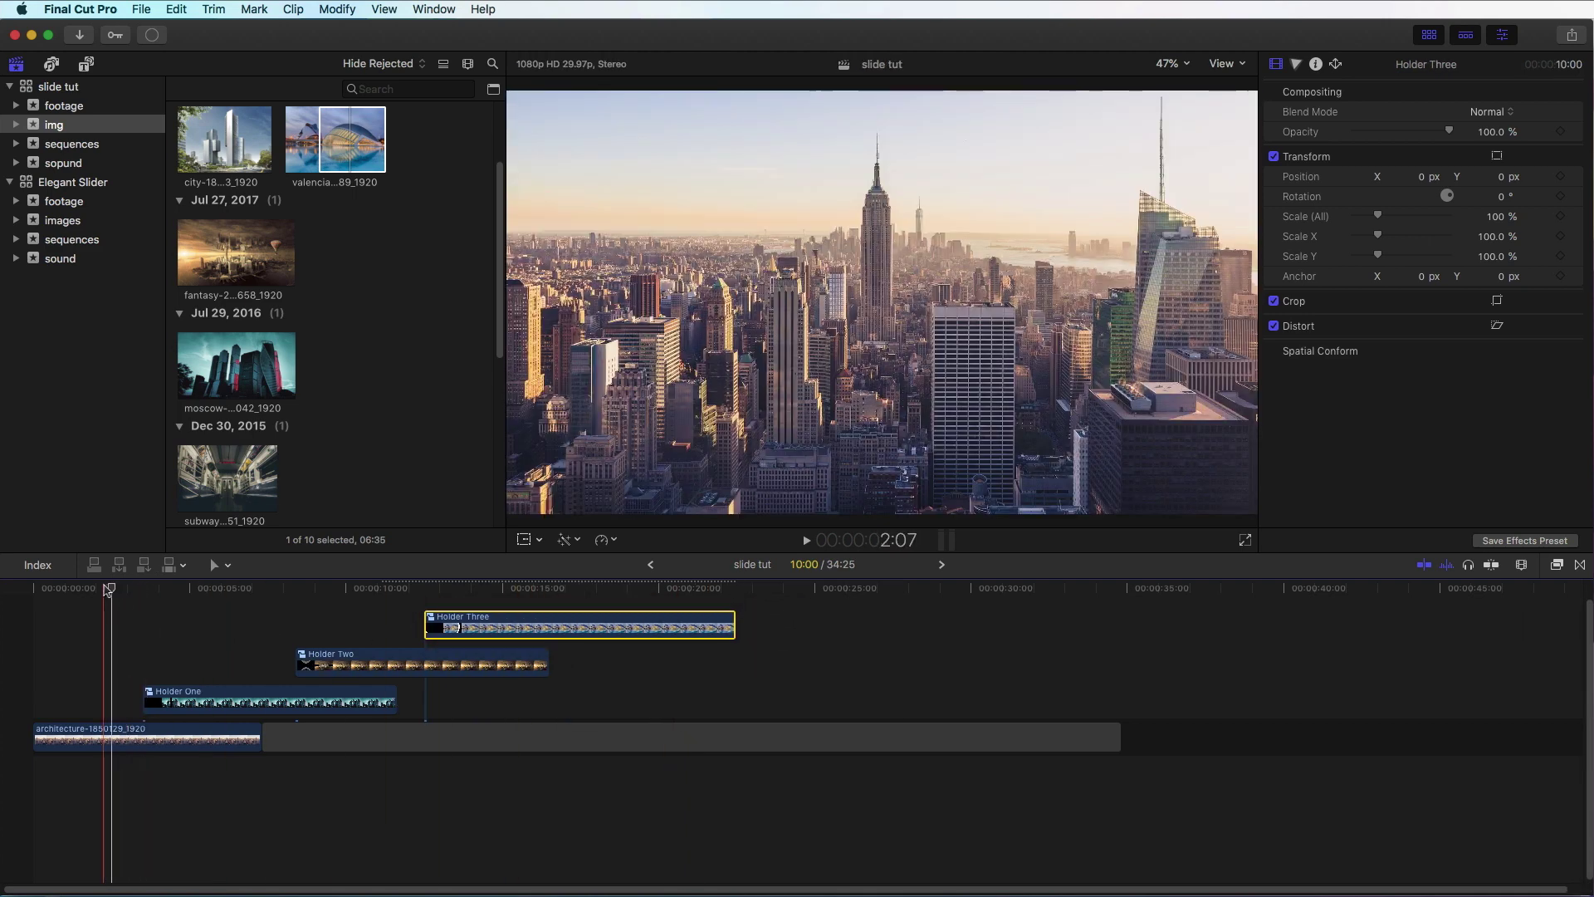
pyautogui.press('space')
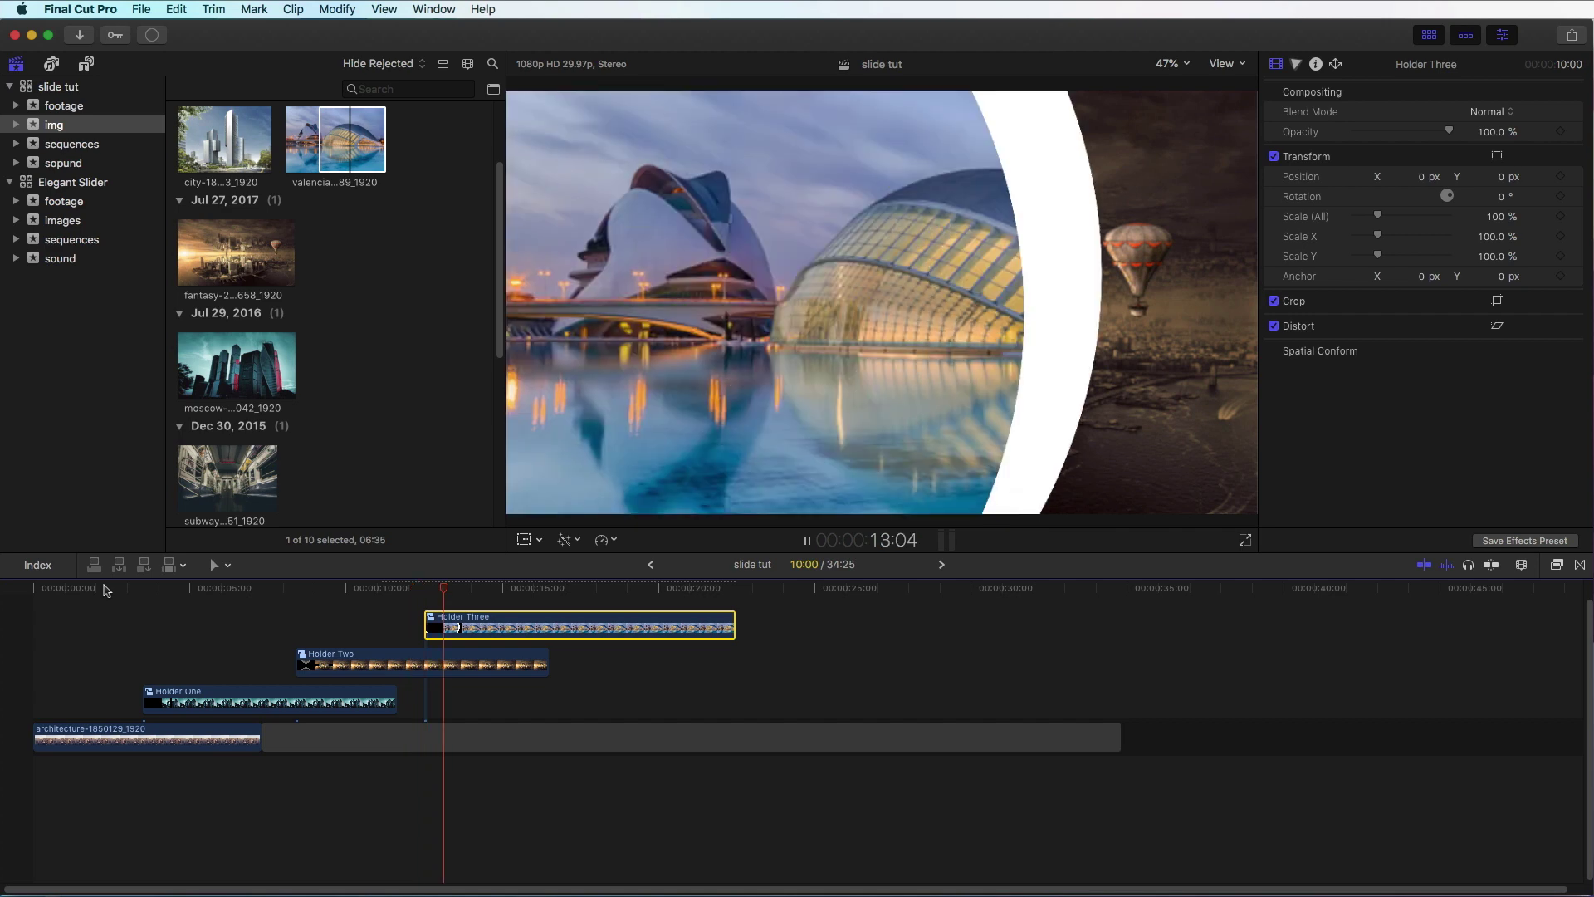
pyautogui.press('space')
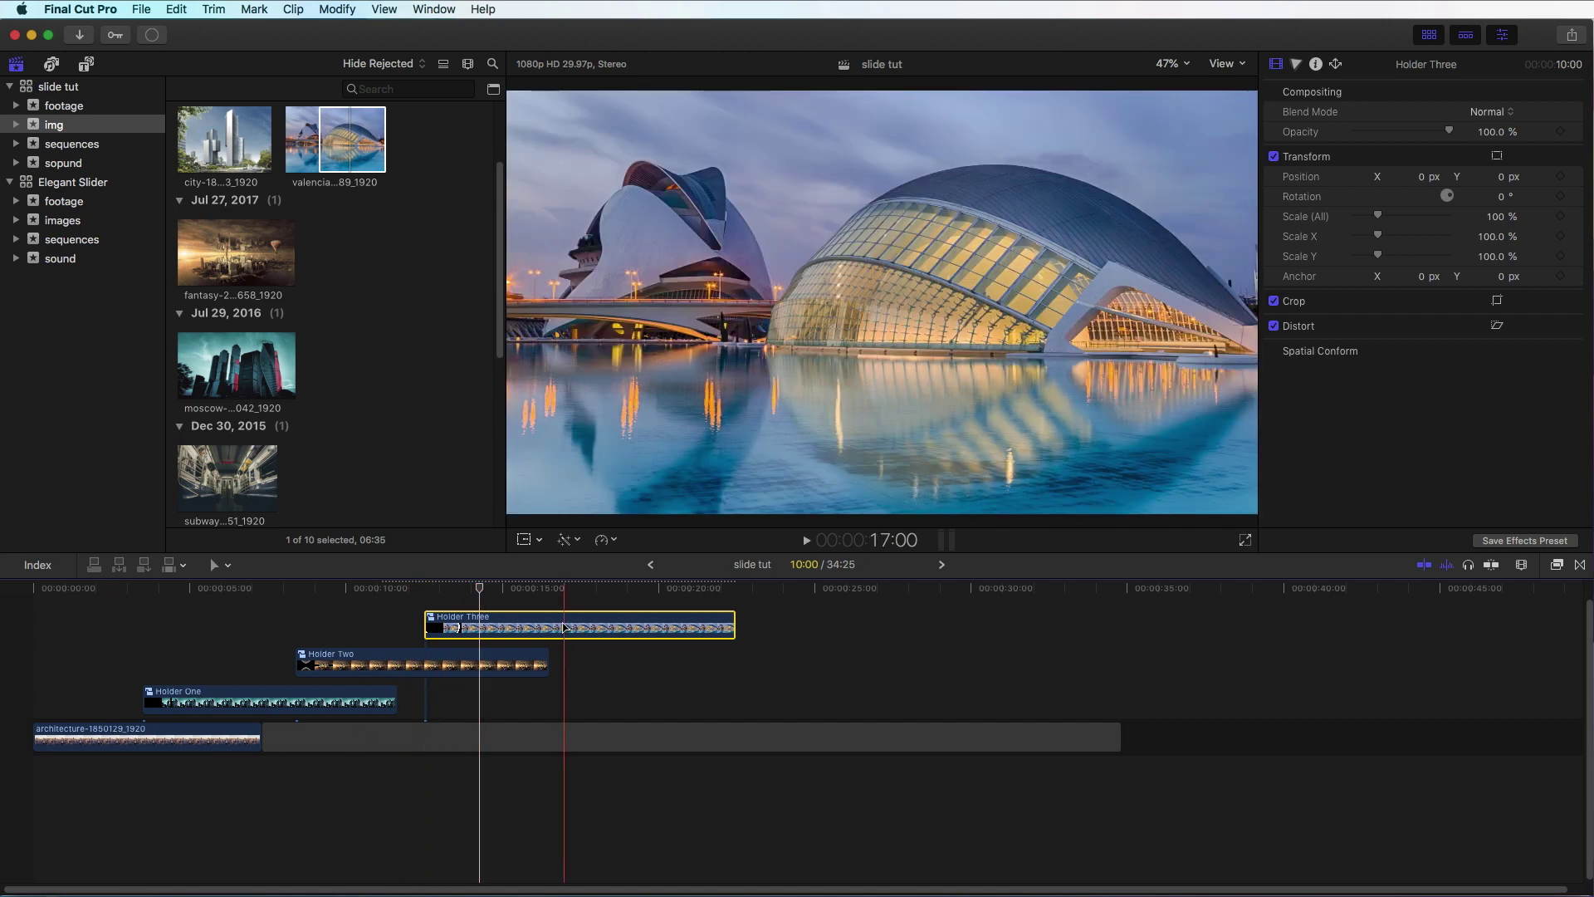
# - Inside Holder Three, set the -023-circle-spining clip's opacity to 20%, check the transition, and return to the slide tut timeline
pyautogui.doubleClick(565, 629)
pyautogui.click(257, 737)
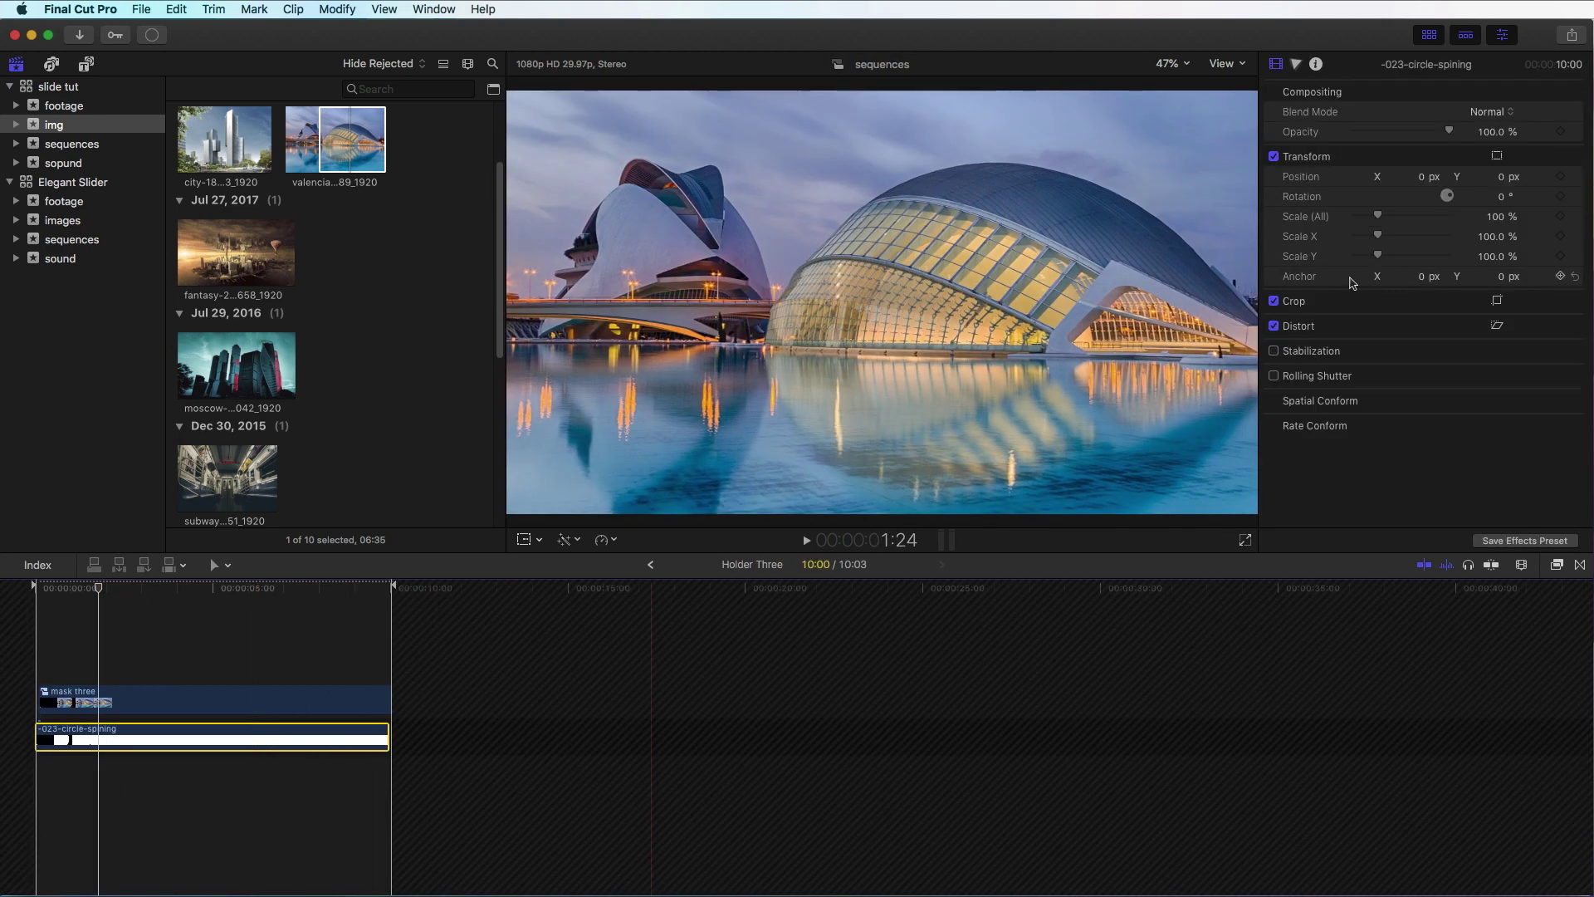
pyautogui.click(1483, 132)
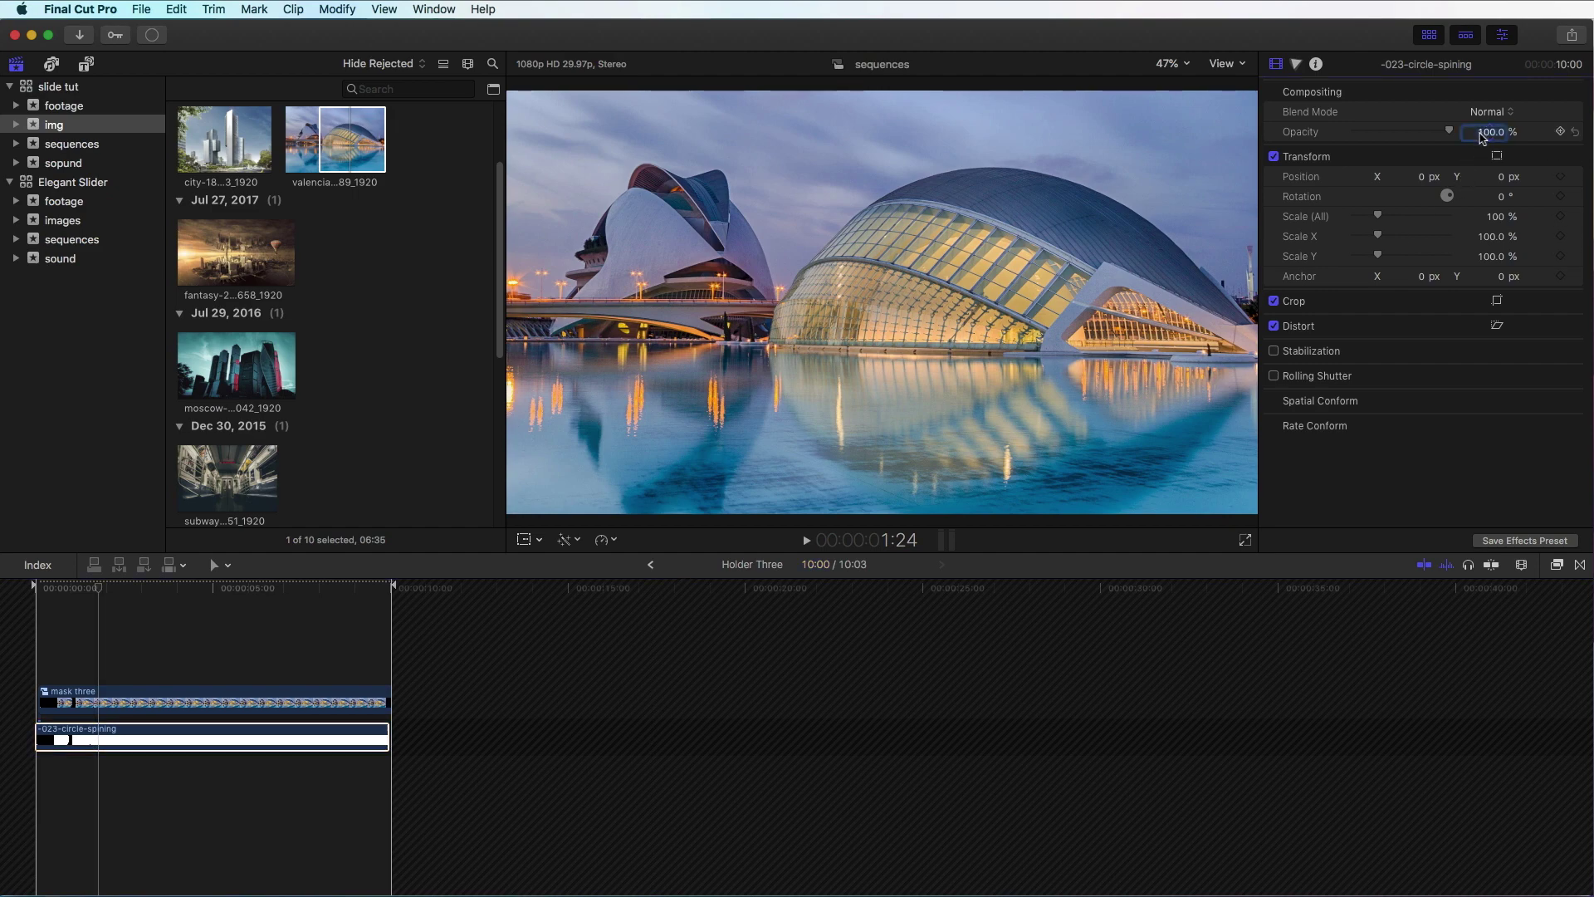
pyautogui.press('Return')
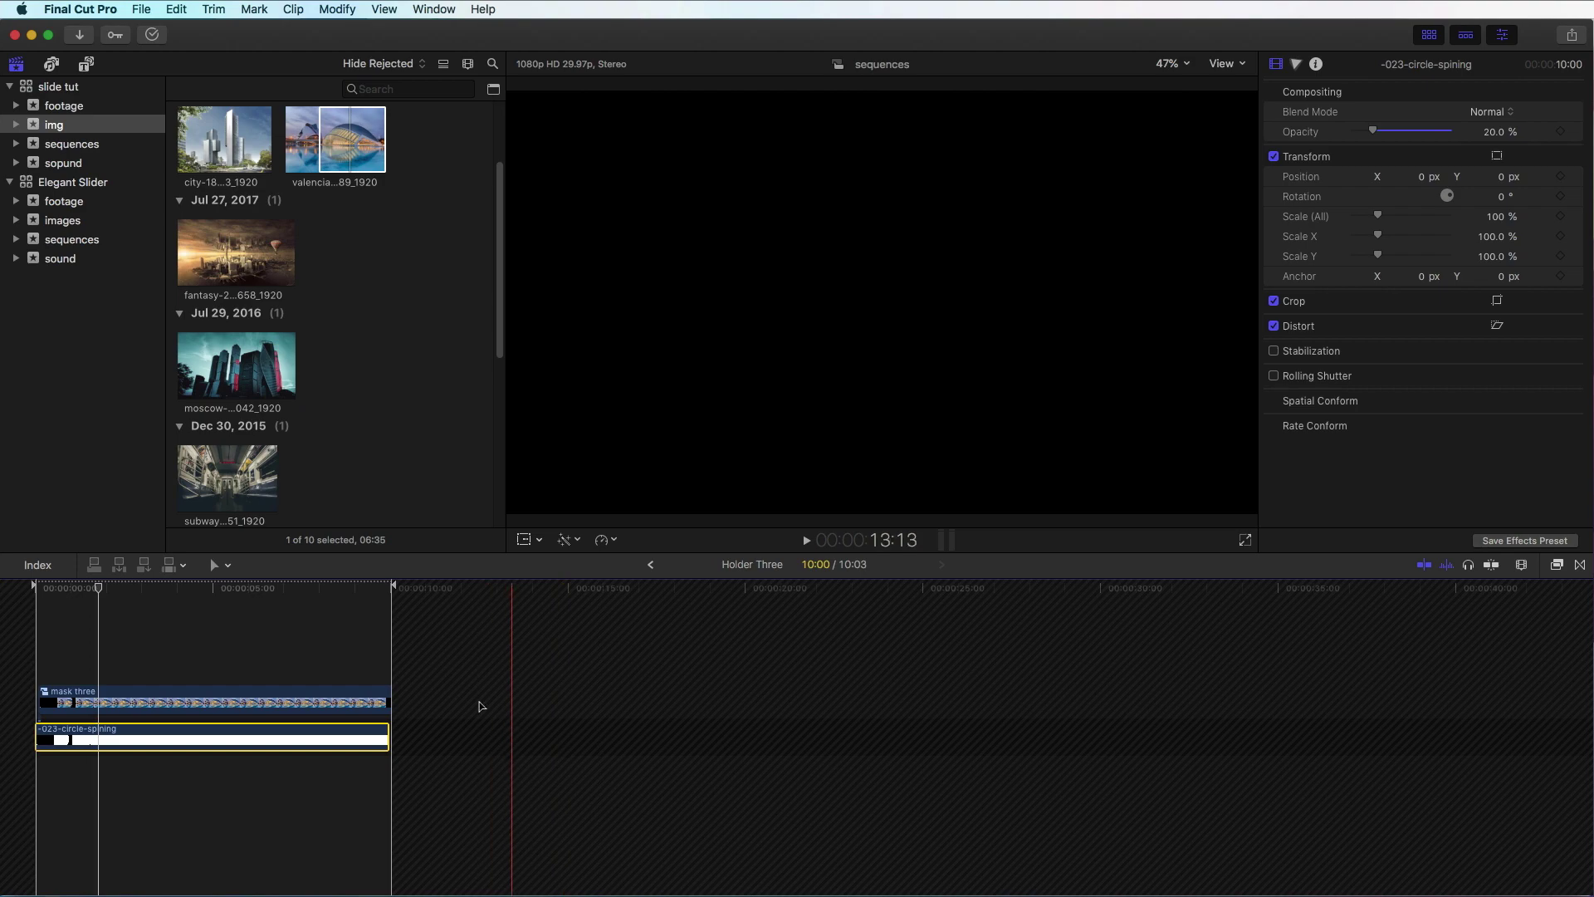
pyautogui.click(247, 588)
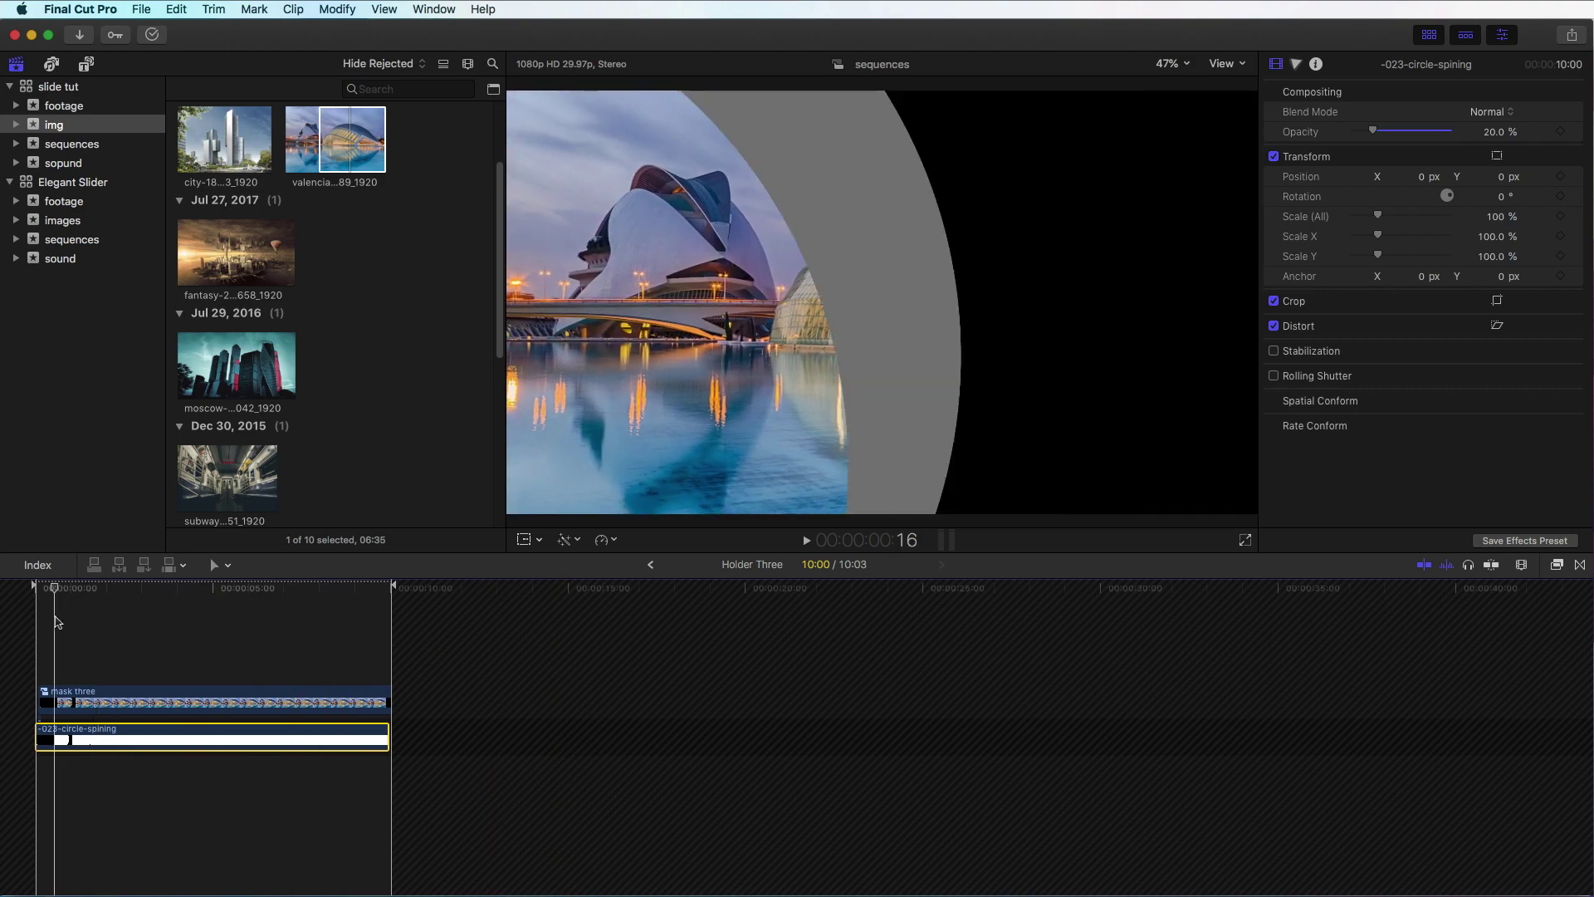
pyautogui.click(79, 588)
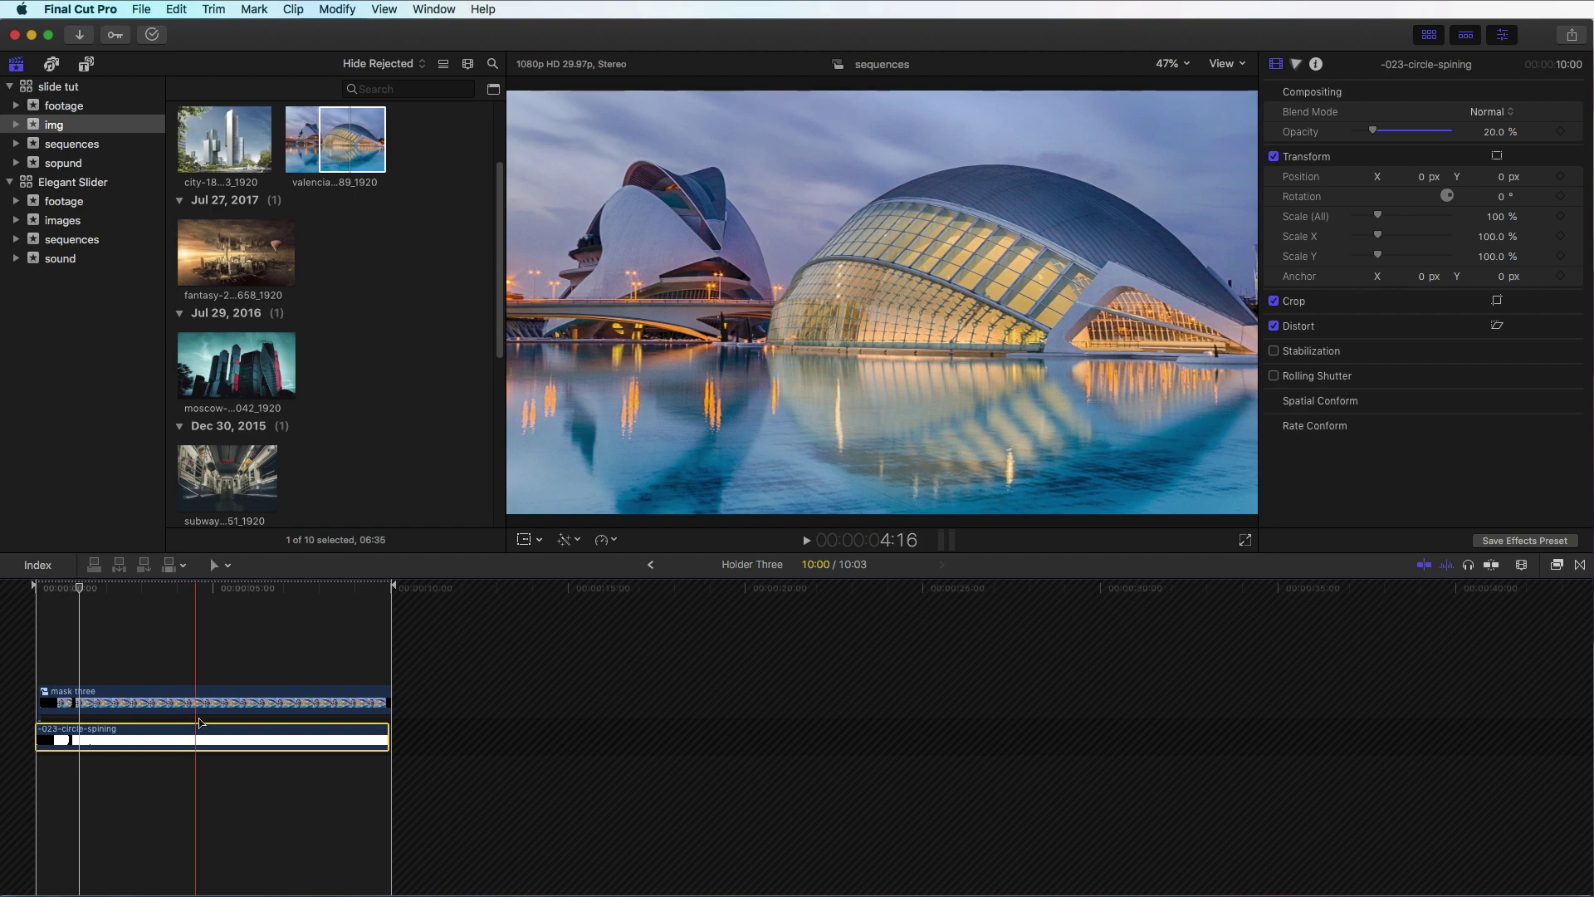
pyautogui.click(653, 565)
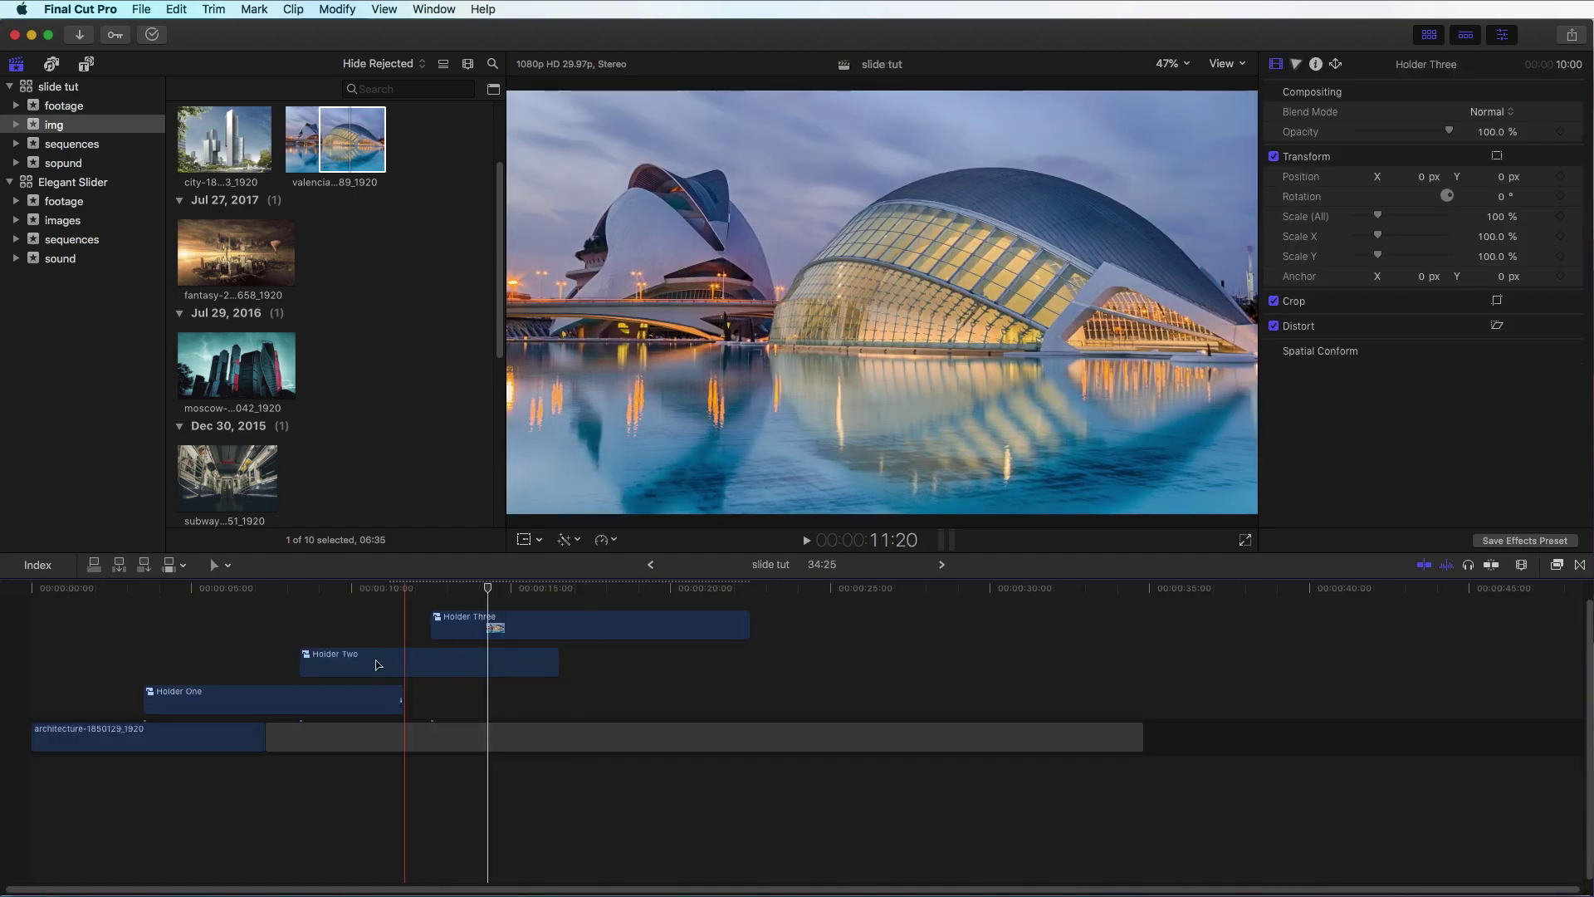
# - Add the Ace - Back in Time music beneath the slideshow from the timeline's start, and play the sequence with sound
pyautogui.click(70, 164)
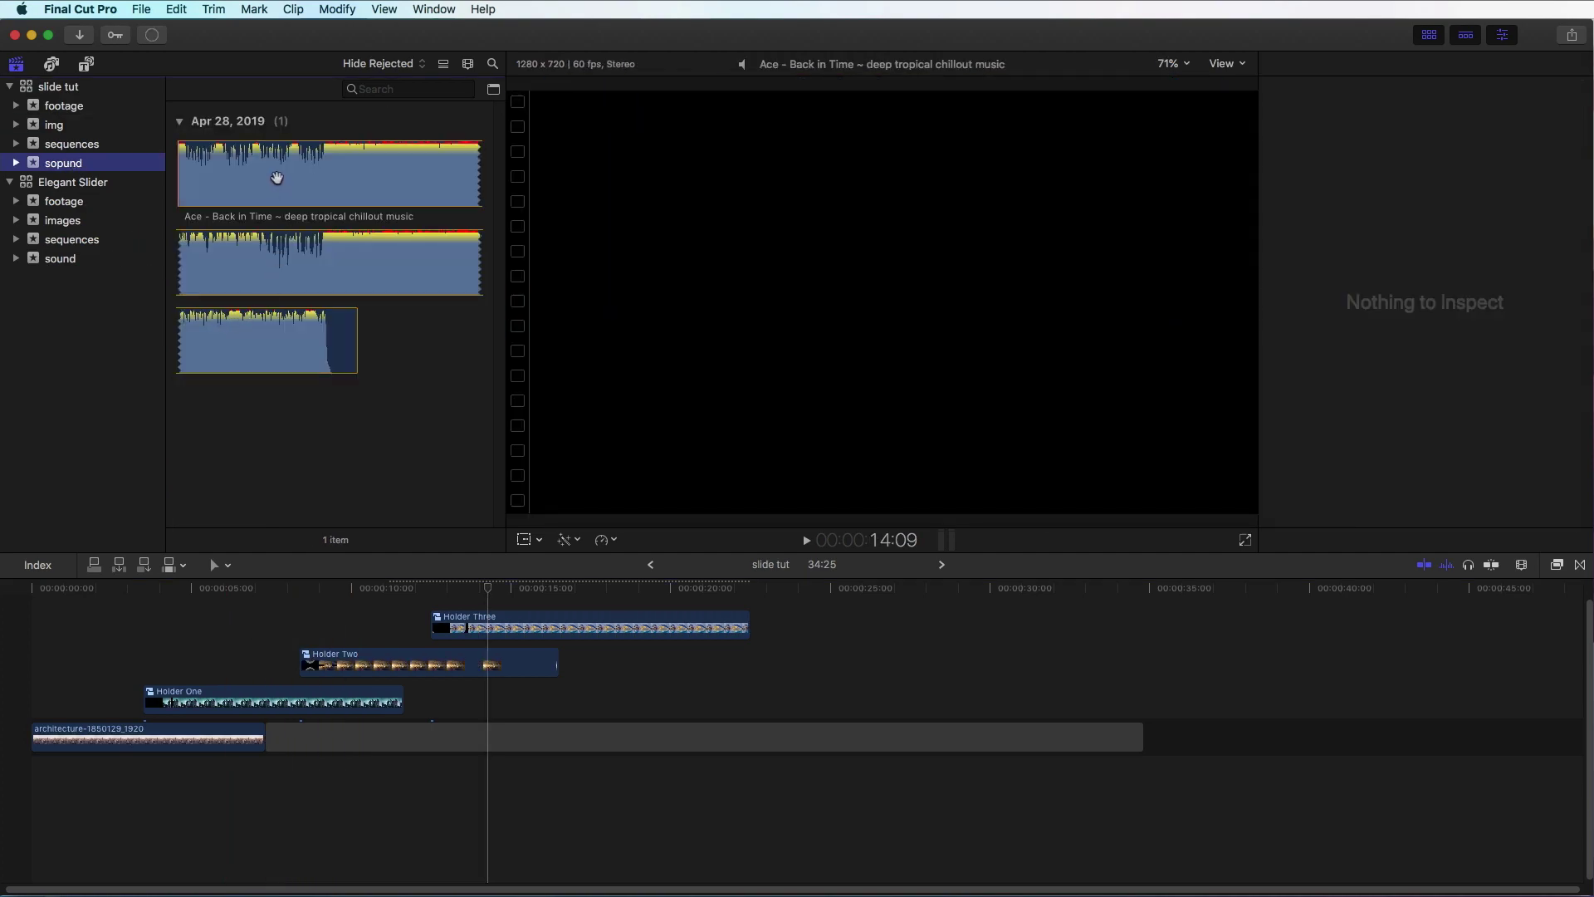
pyautogui.moveTo(277, 178); pyautogui.dragTo(20, 765)
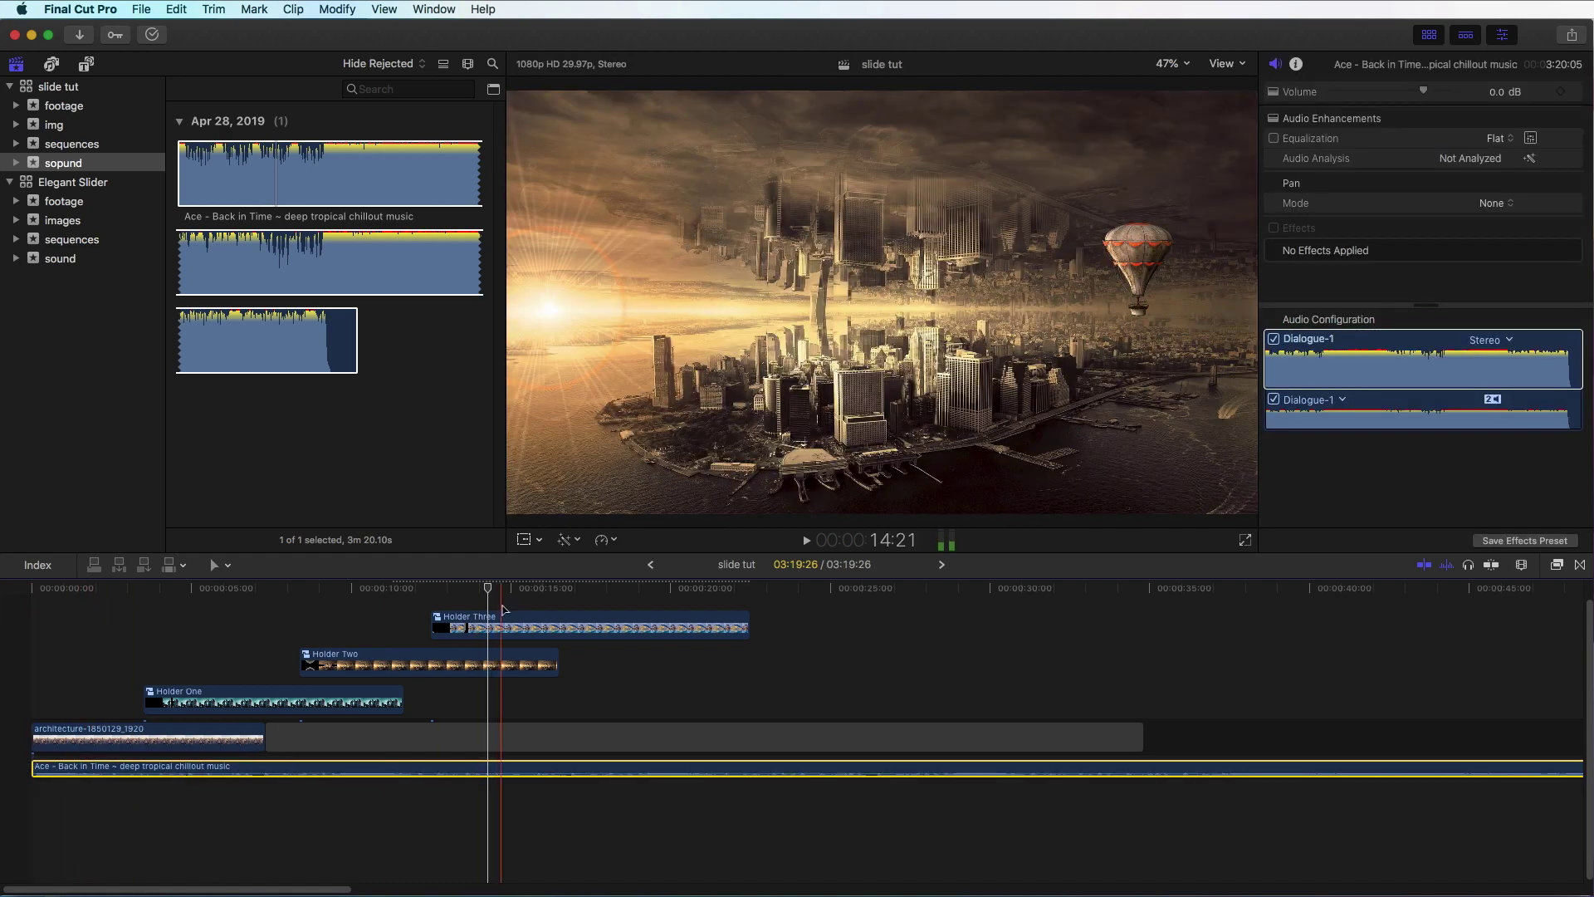
pyautogui.click(3, 616)
pyautogui.press('space')
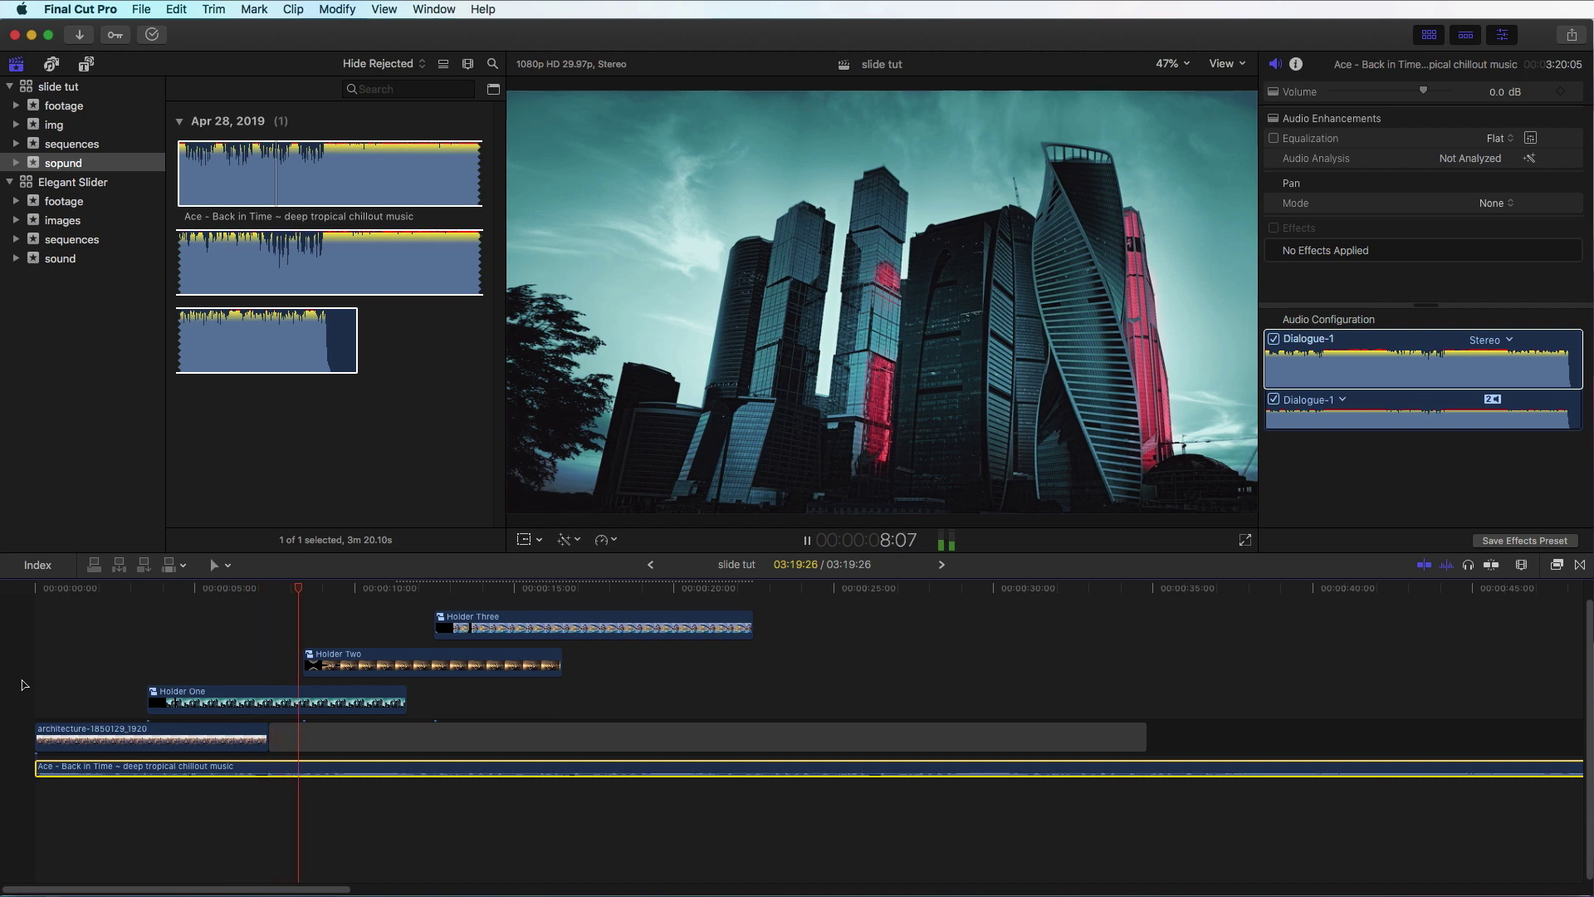
pyautogui.press('space')
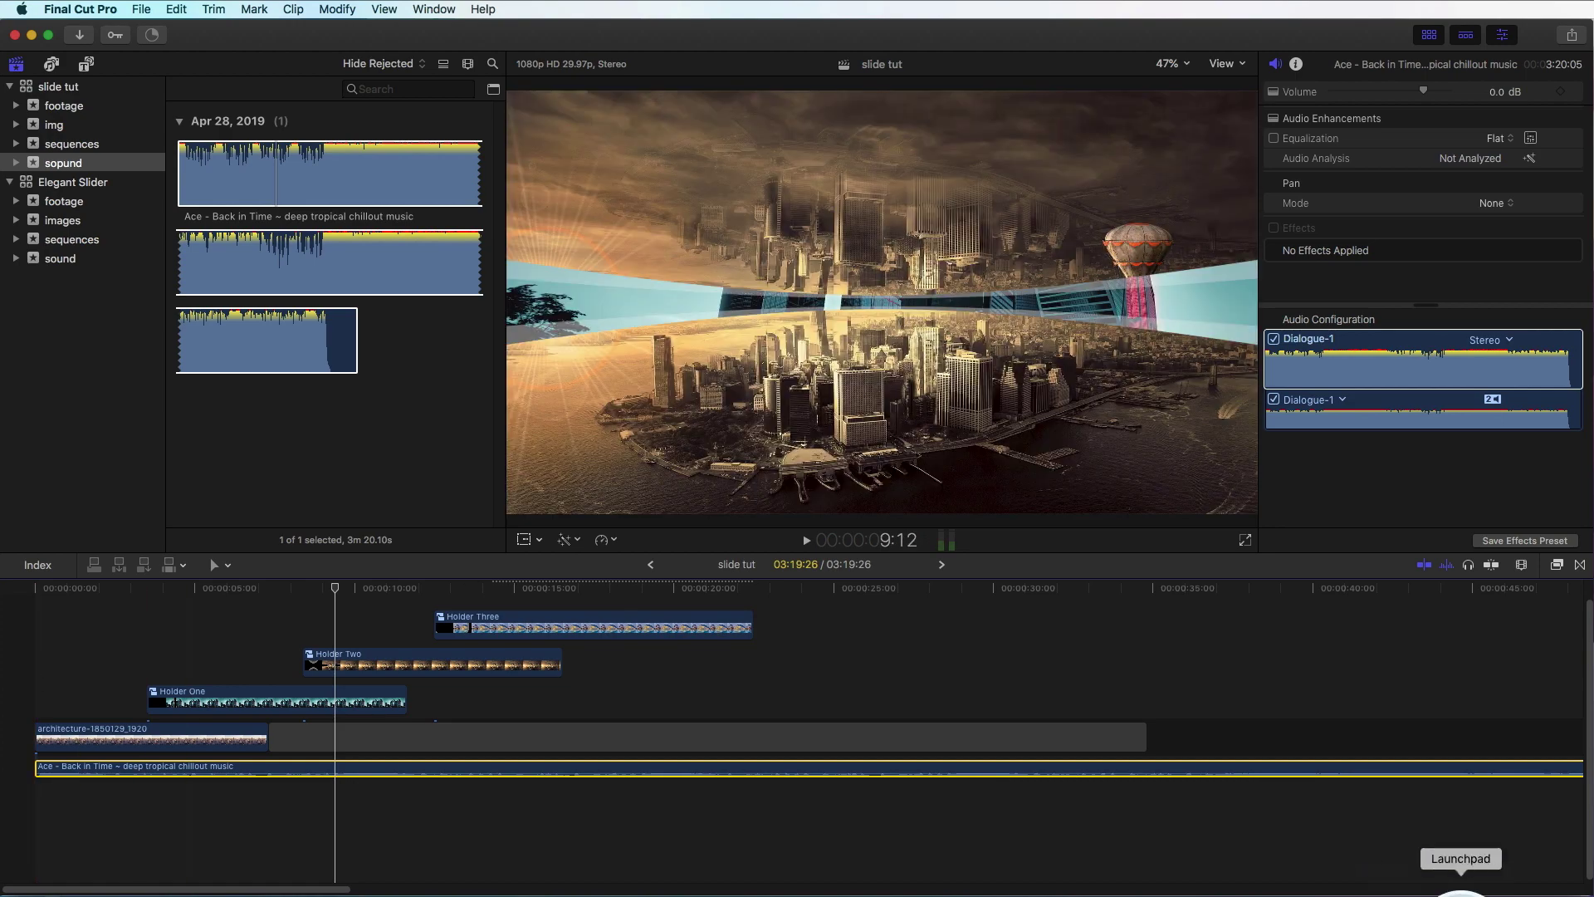
# - Switch to Safari and view Nera Studio's YouTube channel and Facebook page
pyautogui.click(1469, 892)
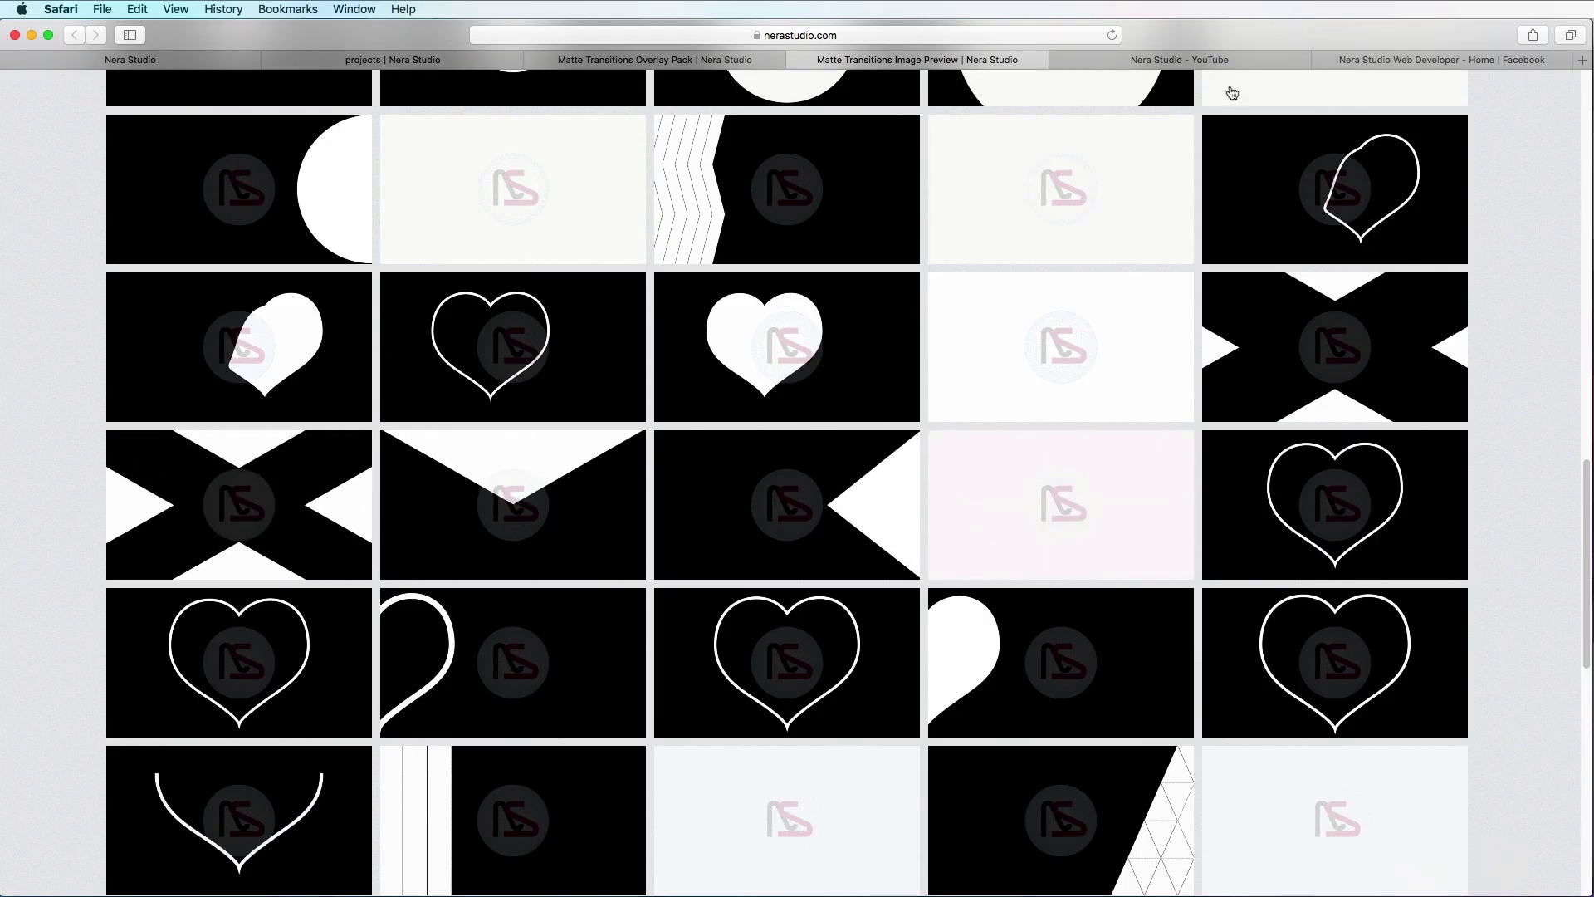
pyautogui.click(1244, 63)
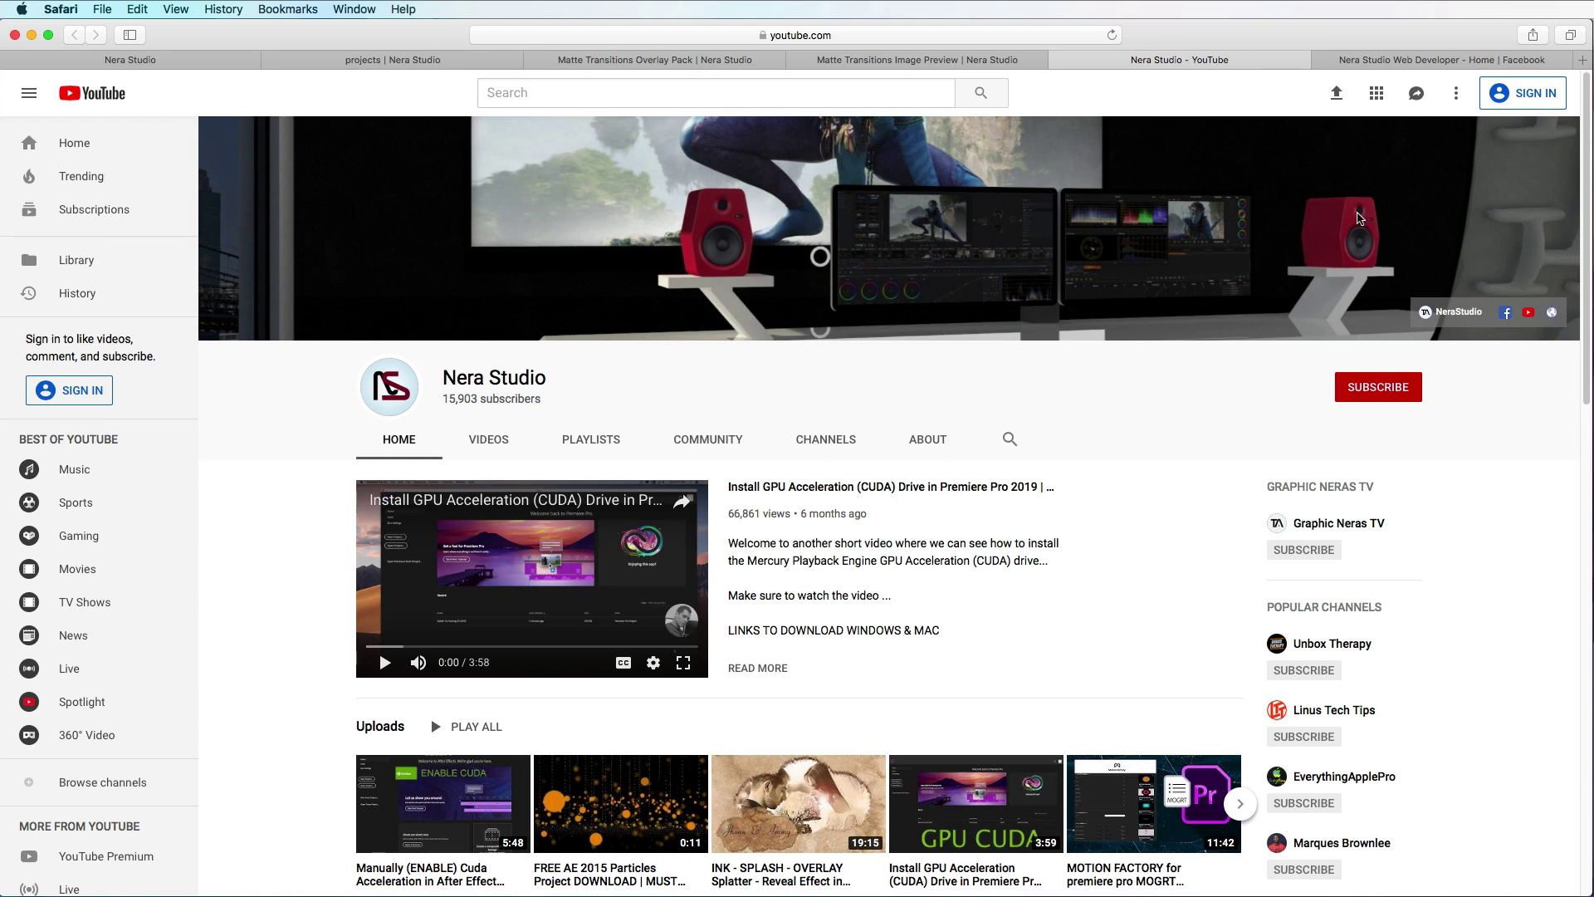
pyautogui.click(1398, 62)
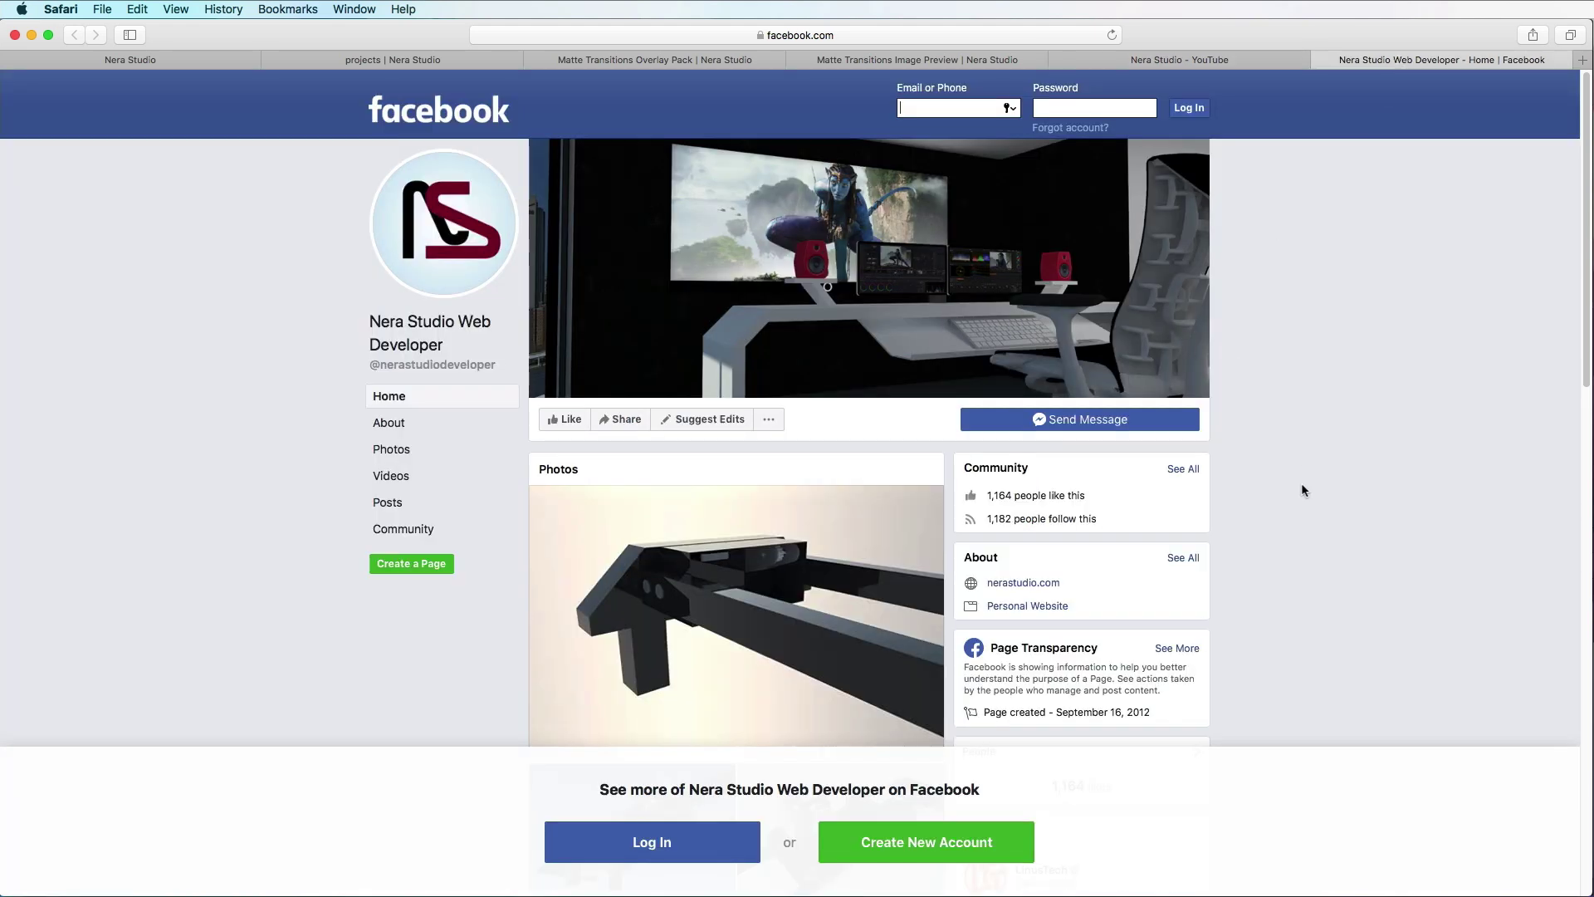
pyautogui.scroll(-5, 1303, 490)
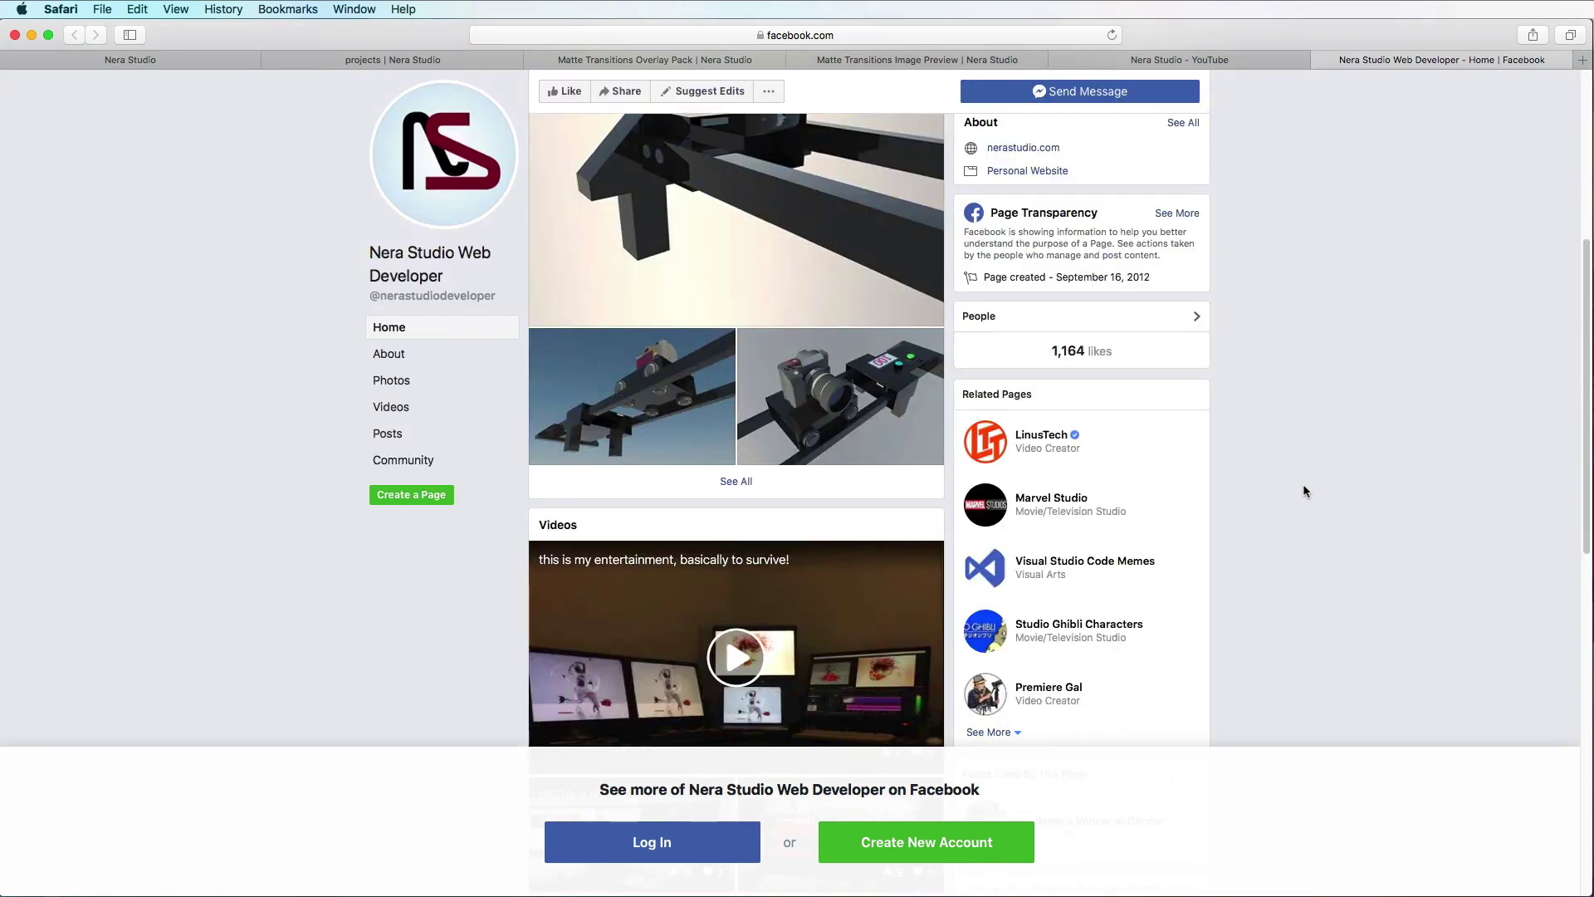